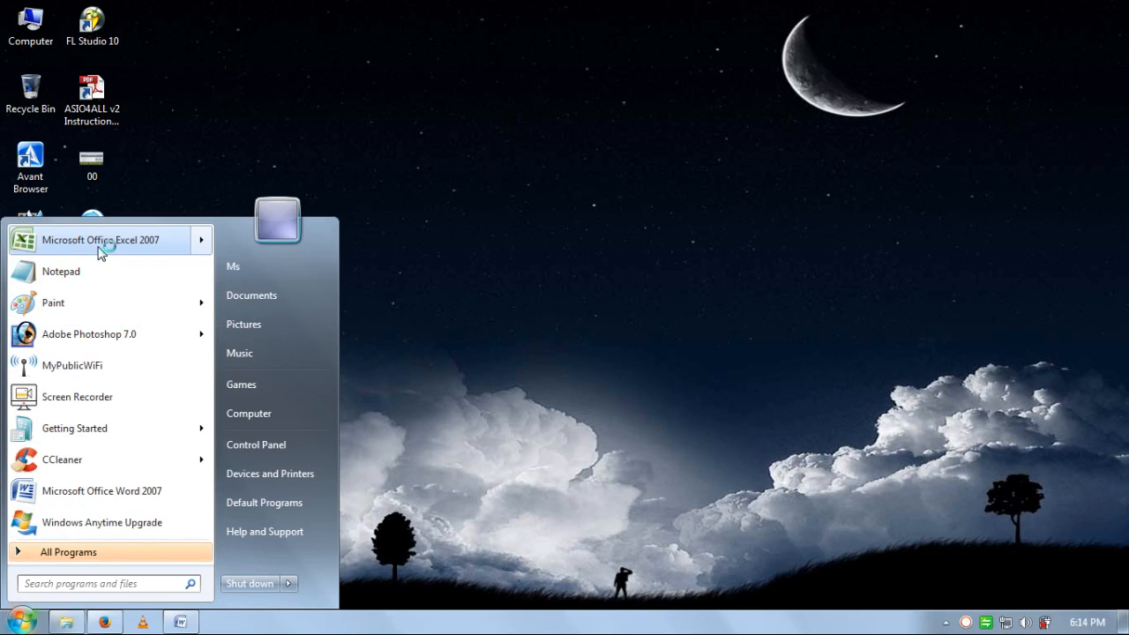
# - Launch Excel 2007 with a new blank workbook and select cell A5
pyautogui.click(101, 241)
pyautogui.click(346, 279)
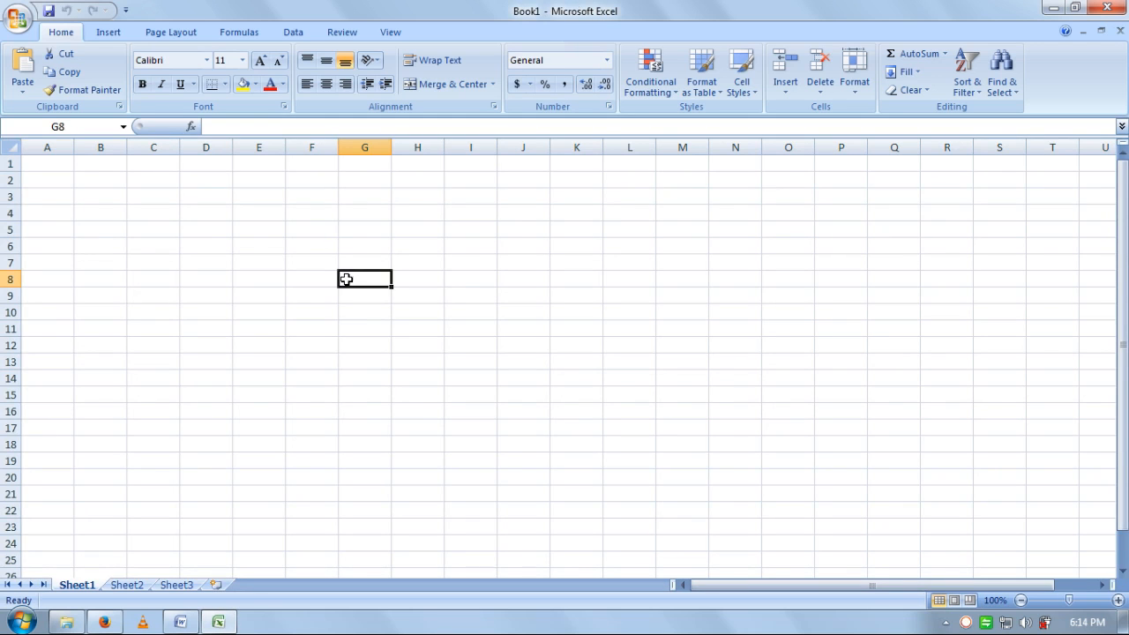
pyautogui.click(298, 215)
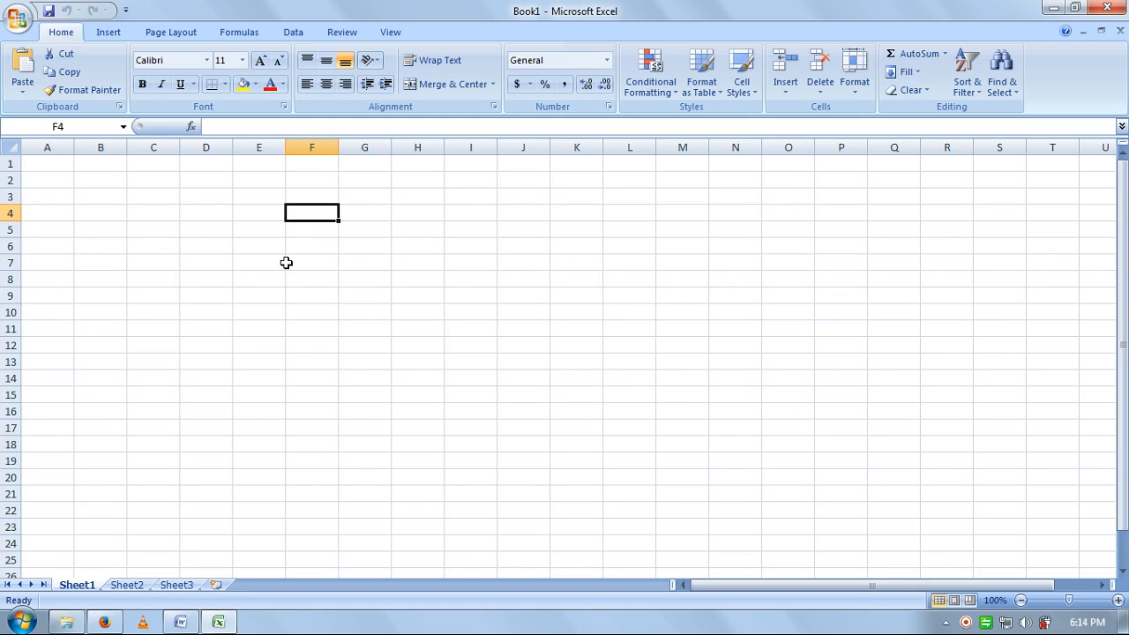
pyautogui.click(55, 227)
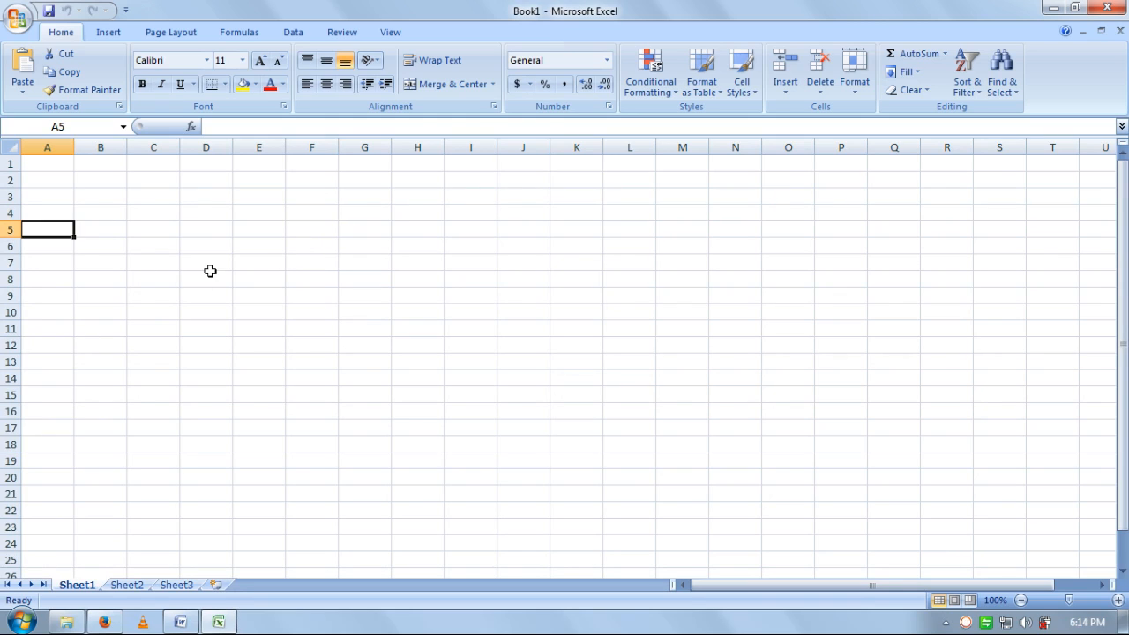
# - Type the headings S.No., Year, Month and Customer Name into A5:D5
pyautogui.write('S')
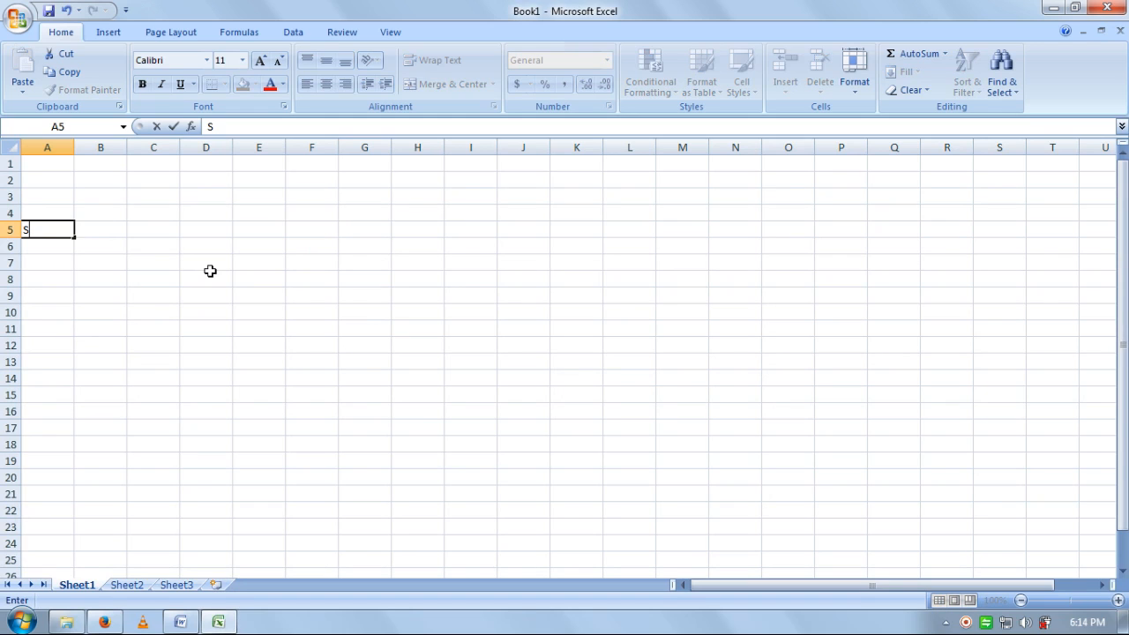
pyautogui.write('.No.')
pyautogui.press('Tab')
pyautogui.write('Yea')
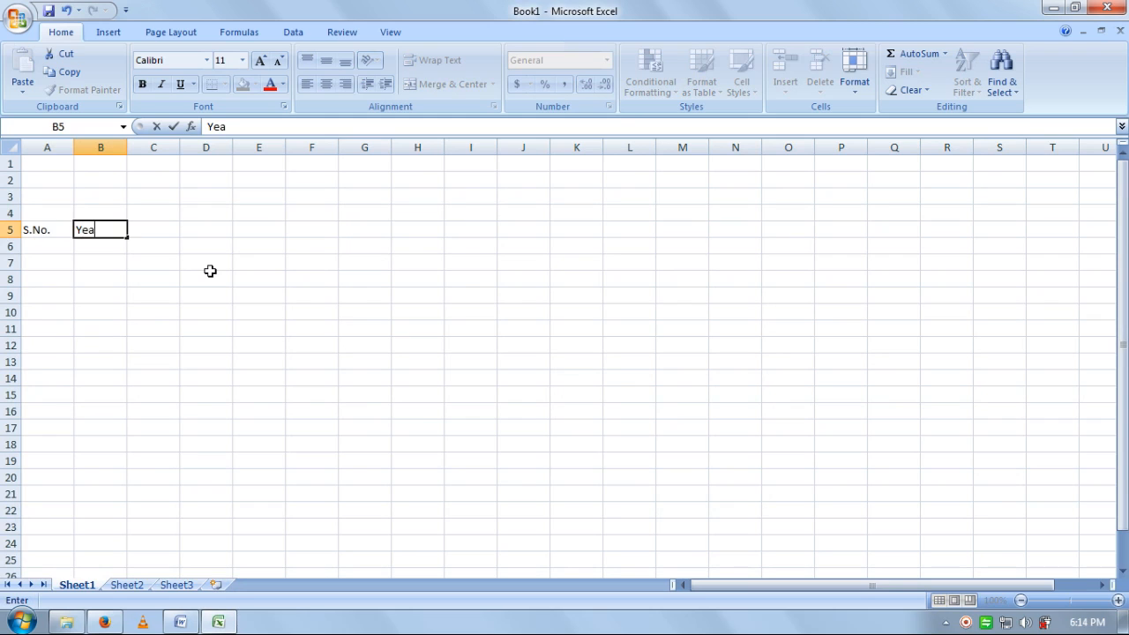
pyautogui.press('Tab')
pyautogui.write('Mony')
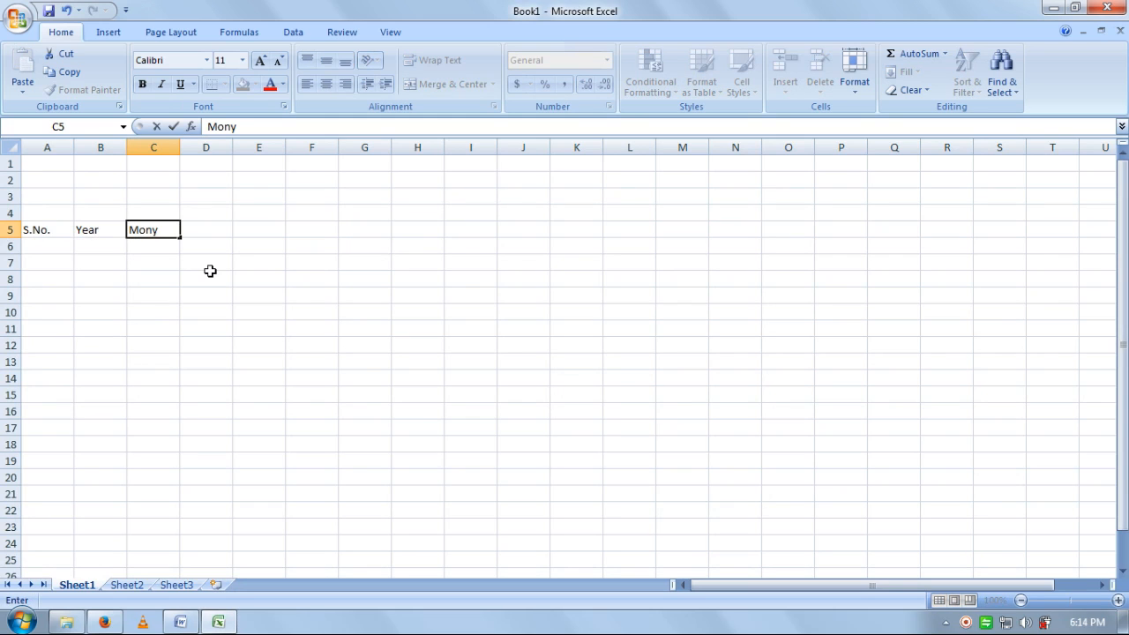
pyautogui.press('BackSpace')
pyautogui.write('th')
pyautogui.press('Tab')
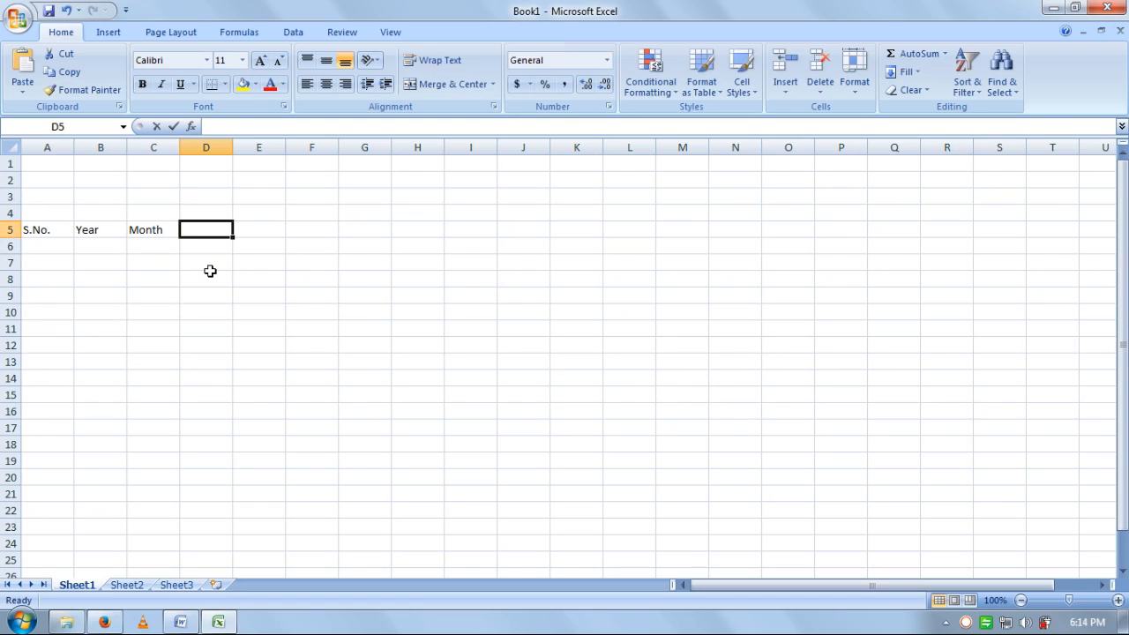
pyautogui.write('Customer')
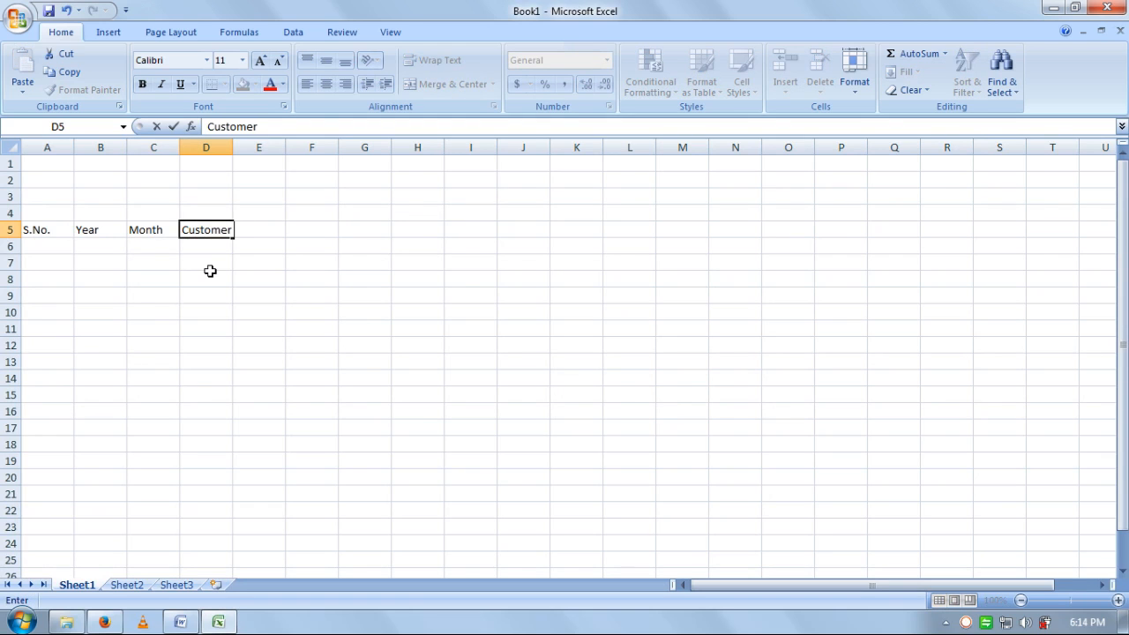
pyautogui.write(' Name')
pyautogui.press('Tab')
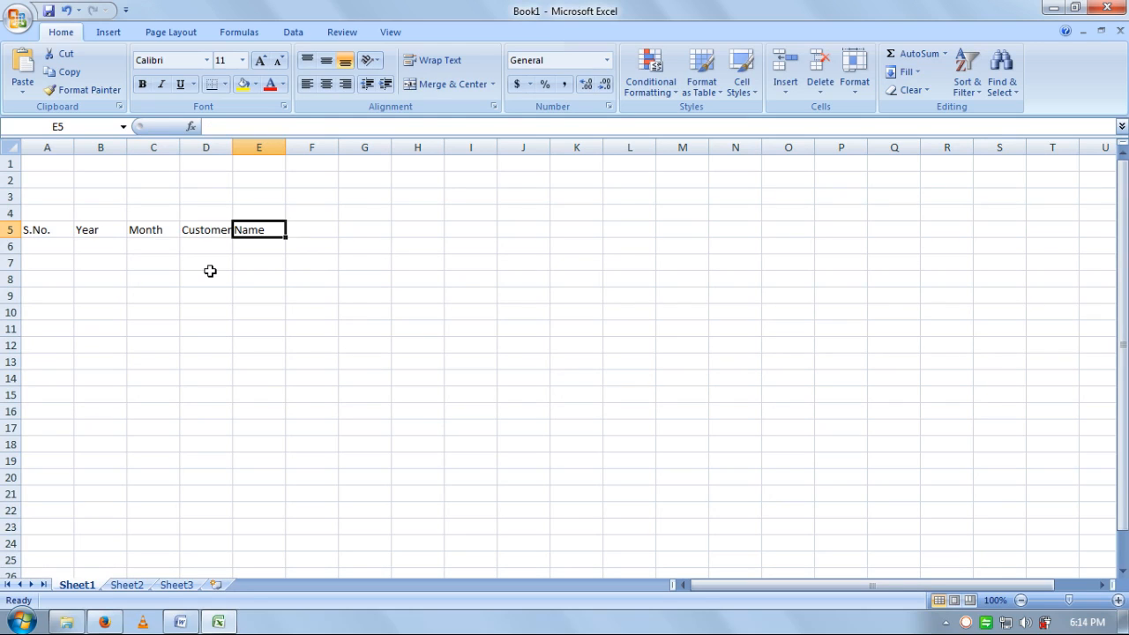
# - Add headings Contacts, Location, City, State, Types Of Flats and Flate Prices in E5:J5
pyautogui.write('C')
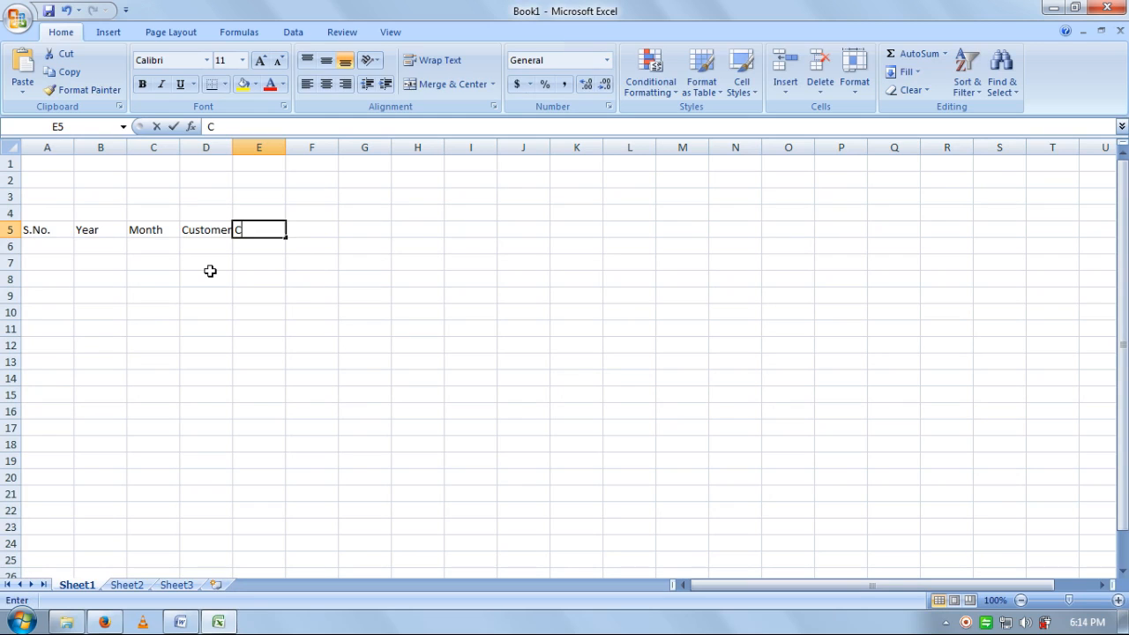
pyautogui.write('ontacts')
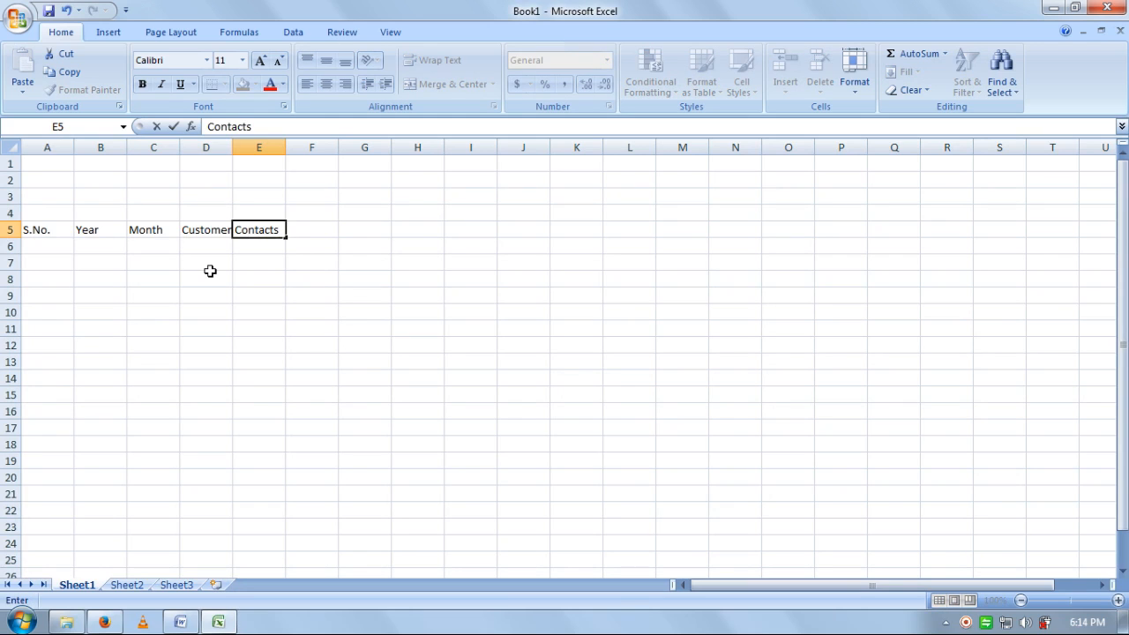
pyautogui.press('Tab')
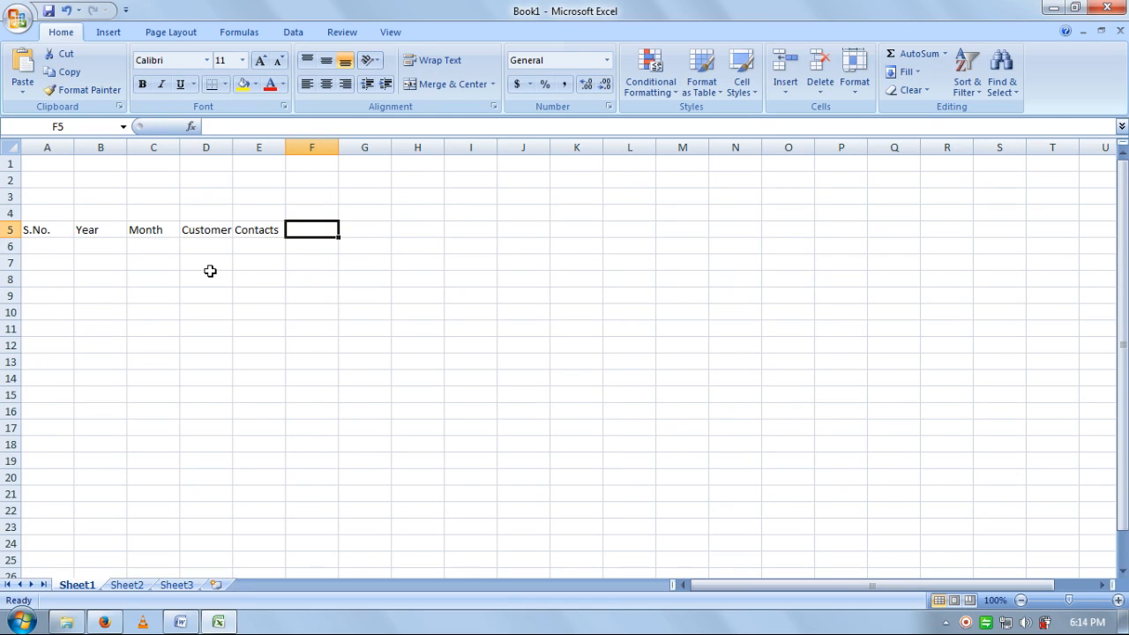
pyautogui.write('Loc')
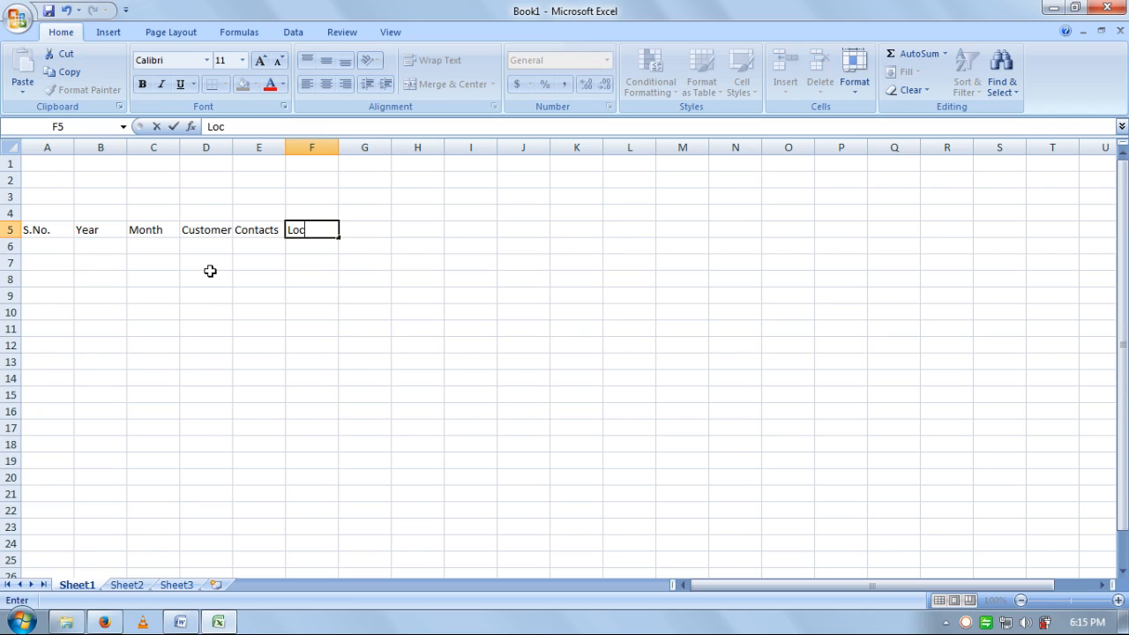
pyautogui.write('ation')
pyautogui.press('Tab')
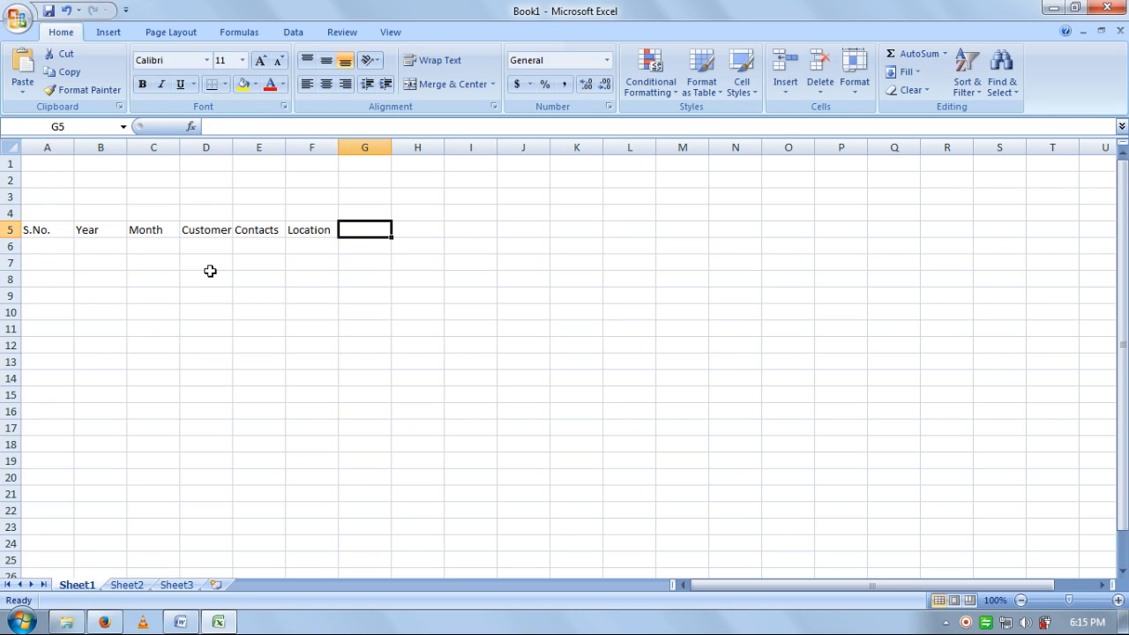
pyautogui.write('City')
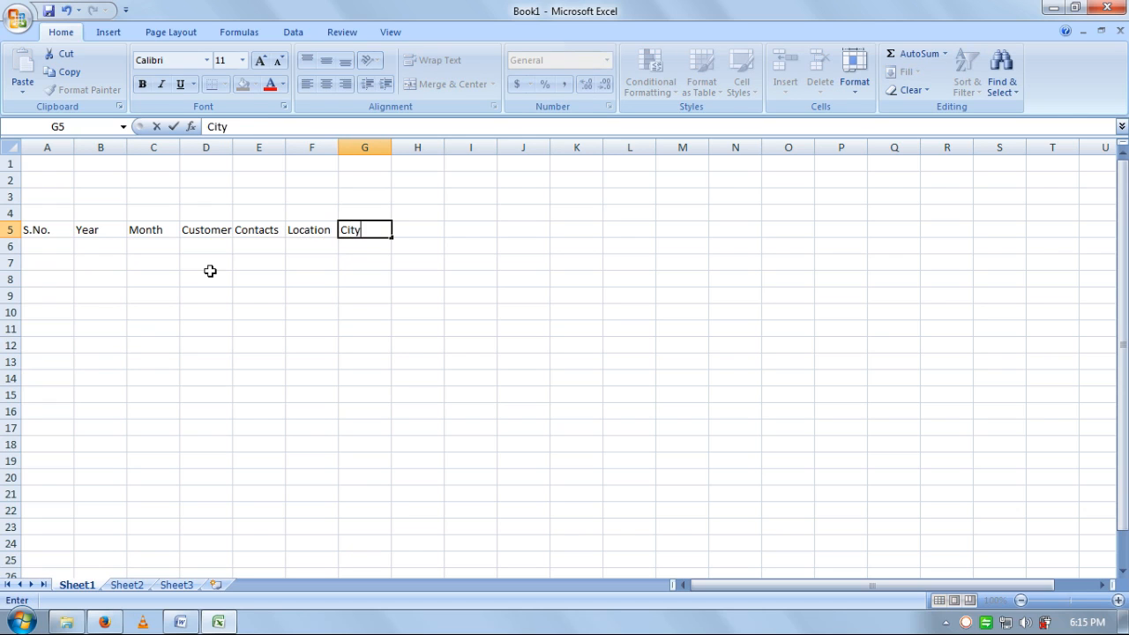
pyautogui.press('Tab')
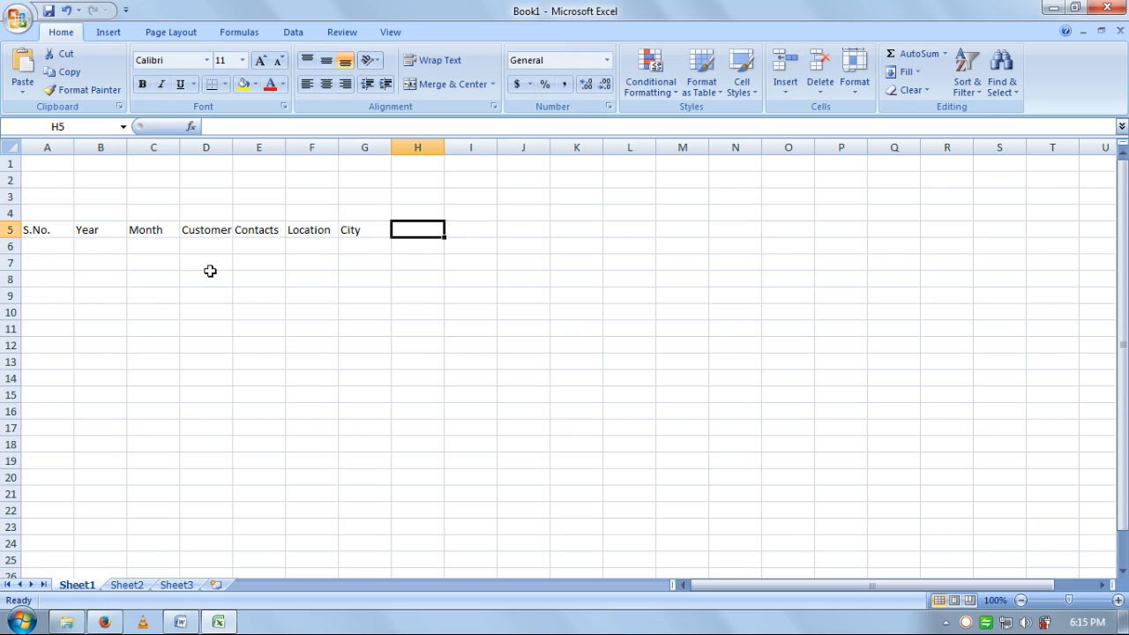
pyautogui.write('State')
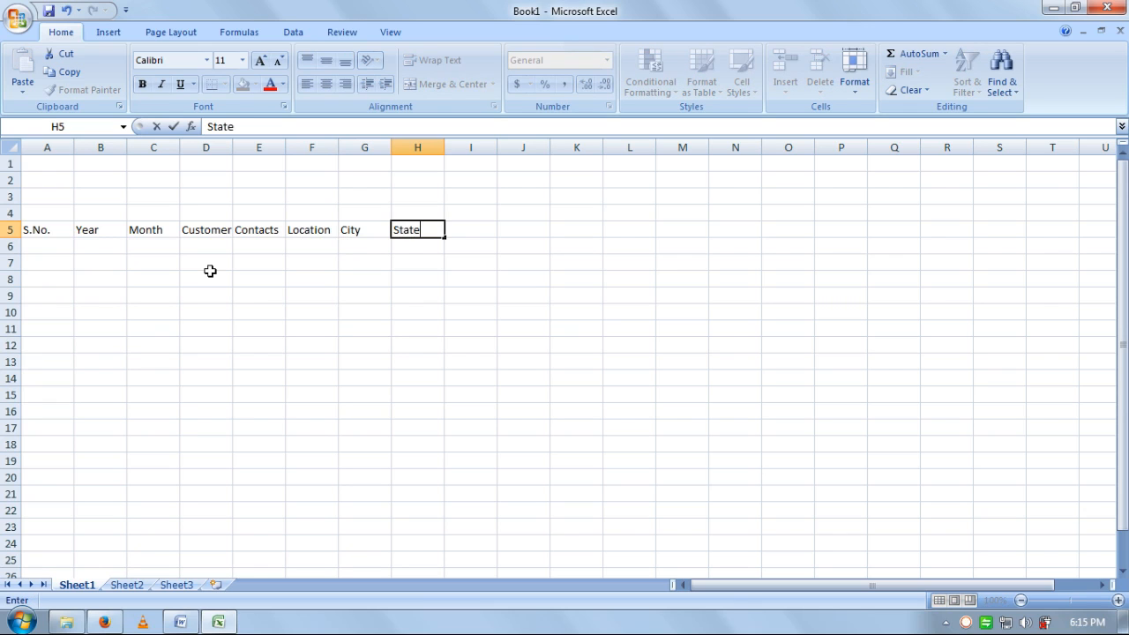
pyautogui.press('Tab')
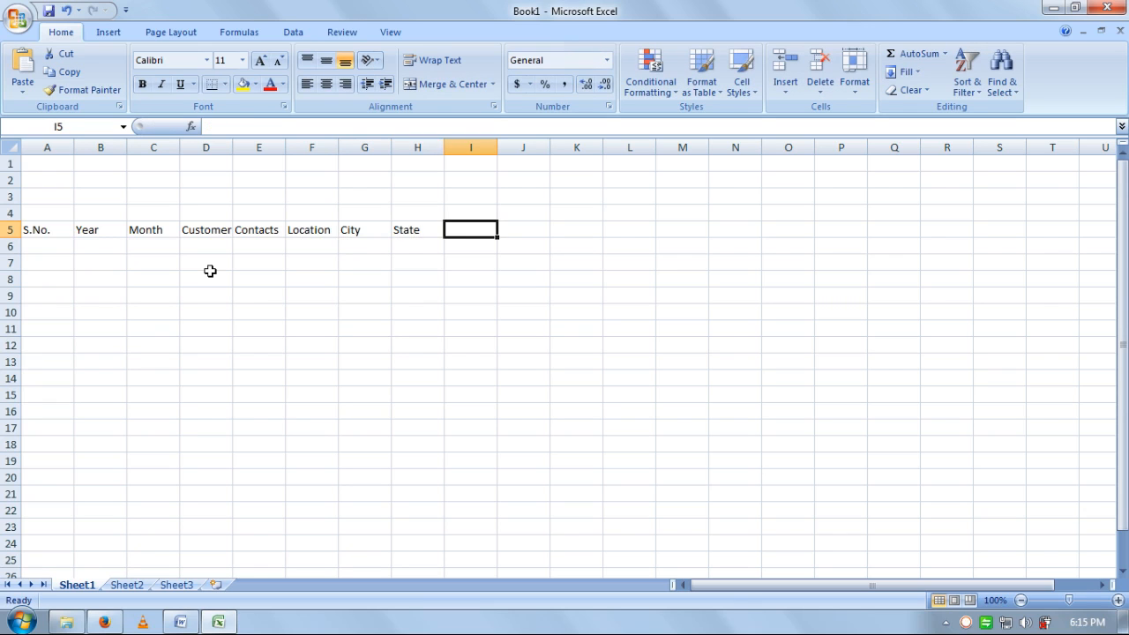
pyautogui.write('Types')
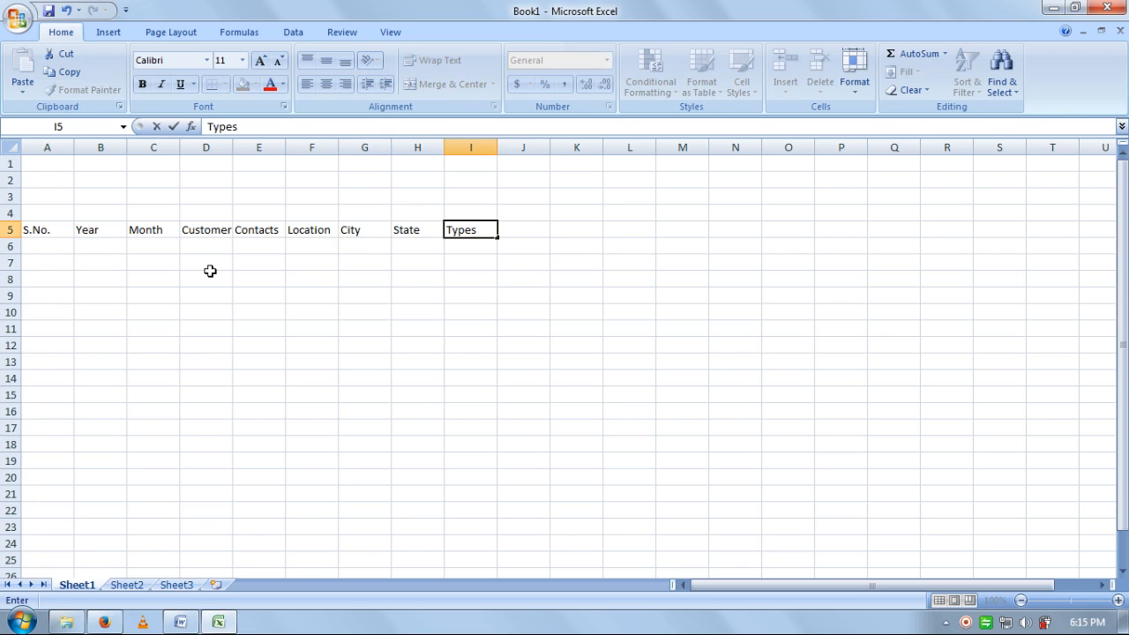
pyautogui.write(' Of Flats')
pyautogui.press('Tab')
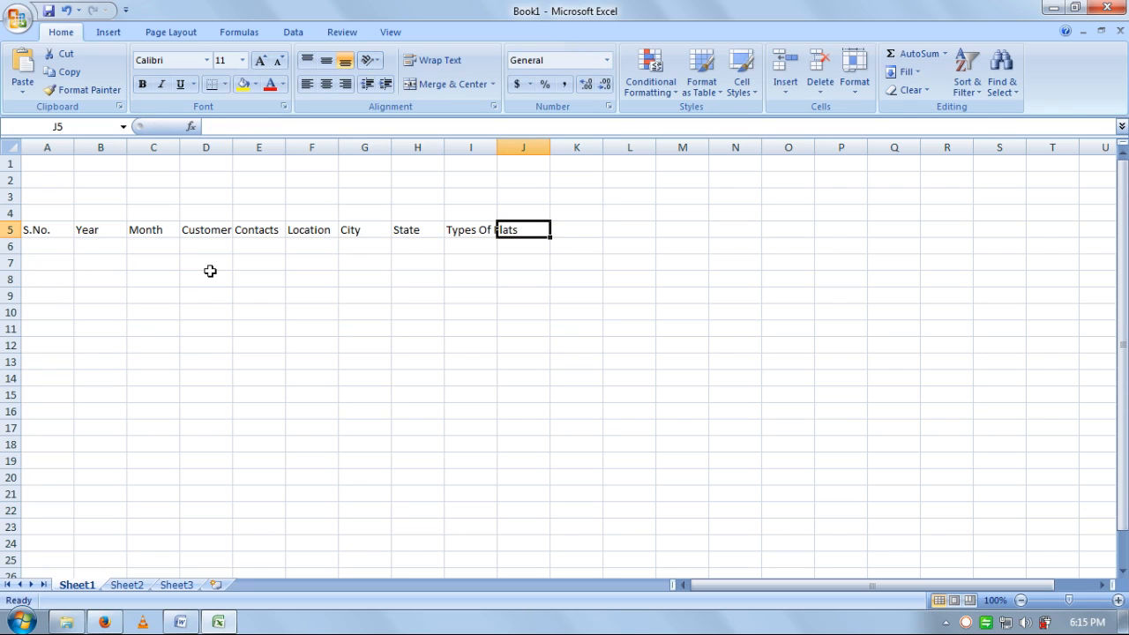
pyautogui.write('F')
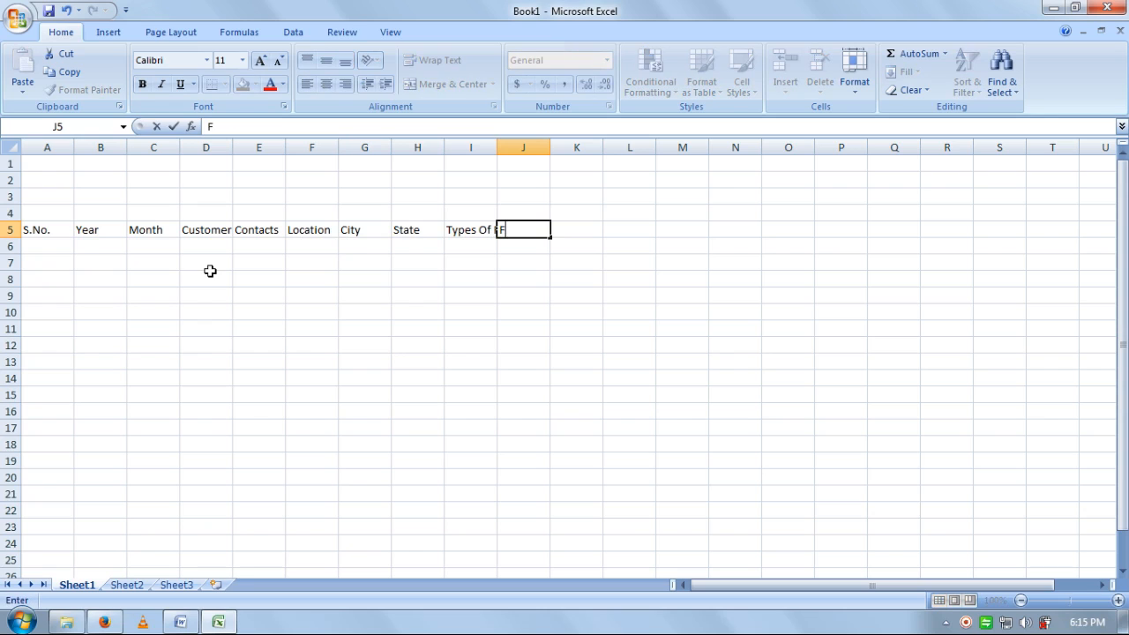
pyautogui.write('late Prices')
pyautogui.press('Tab')
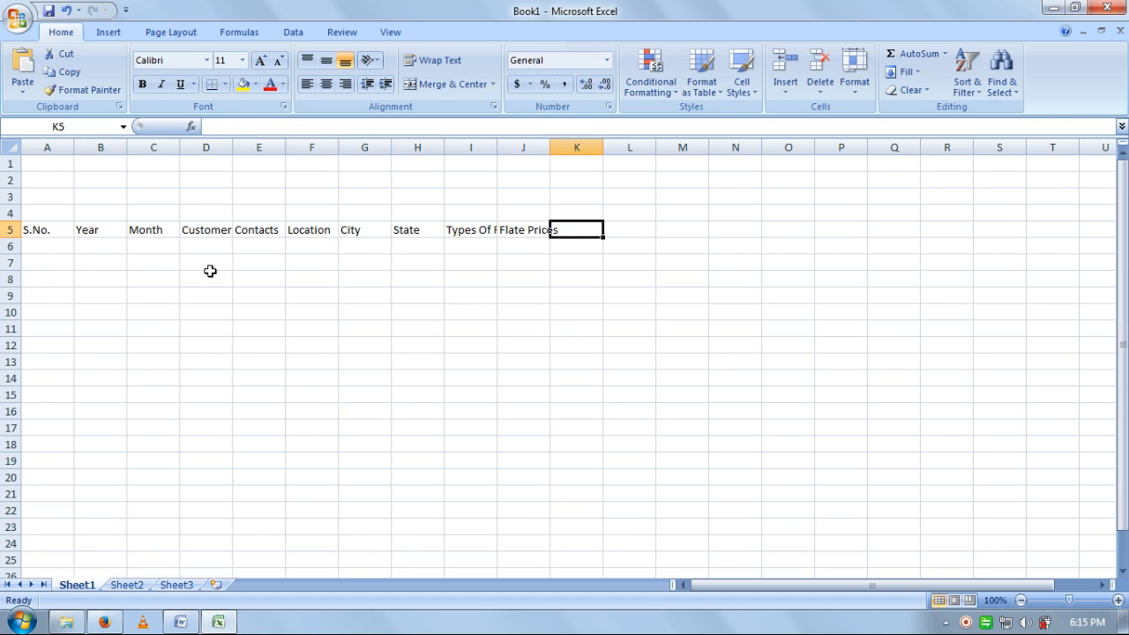
# - Type Iterest Rate, Time Duration, Monthly Instaalment, Instaalment Without Interest and Only Interest into K5:O5
pyautogui.write('I')
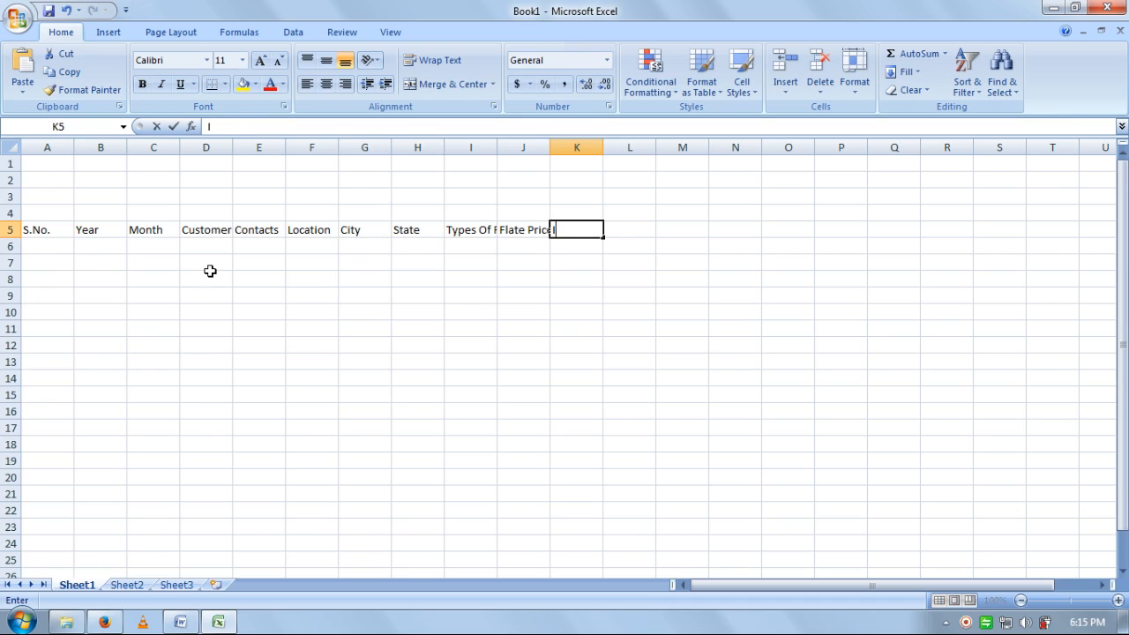
pyautogui.write('terest')
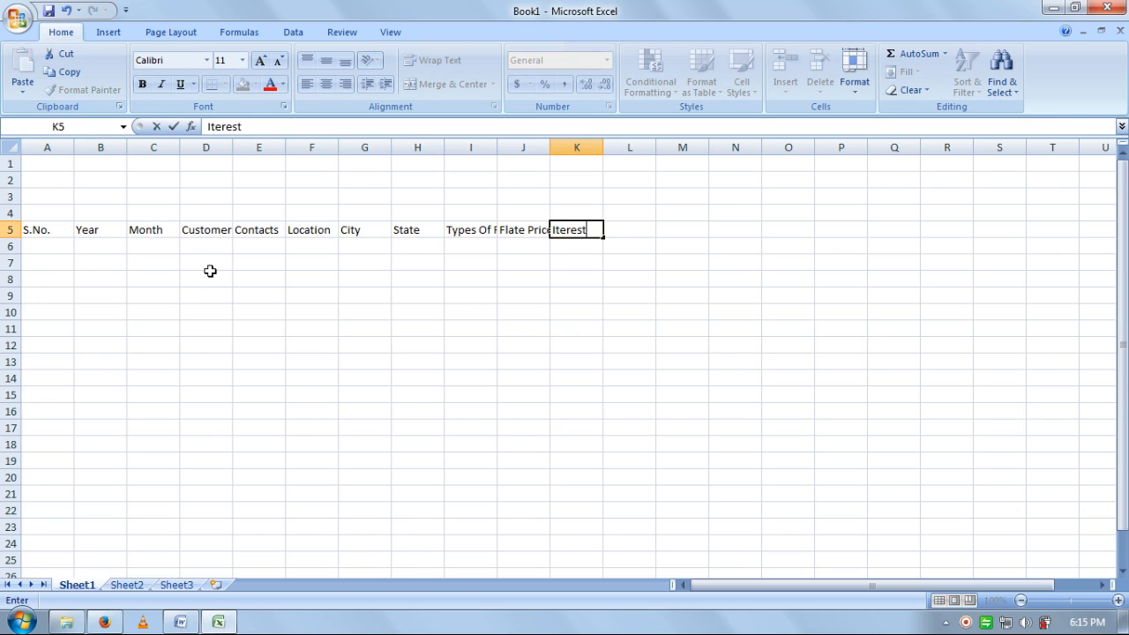
pyautogui.write(' Rate')
pyautogui.press('Tab')
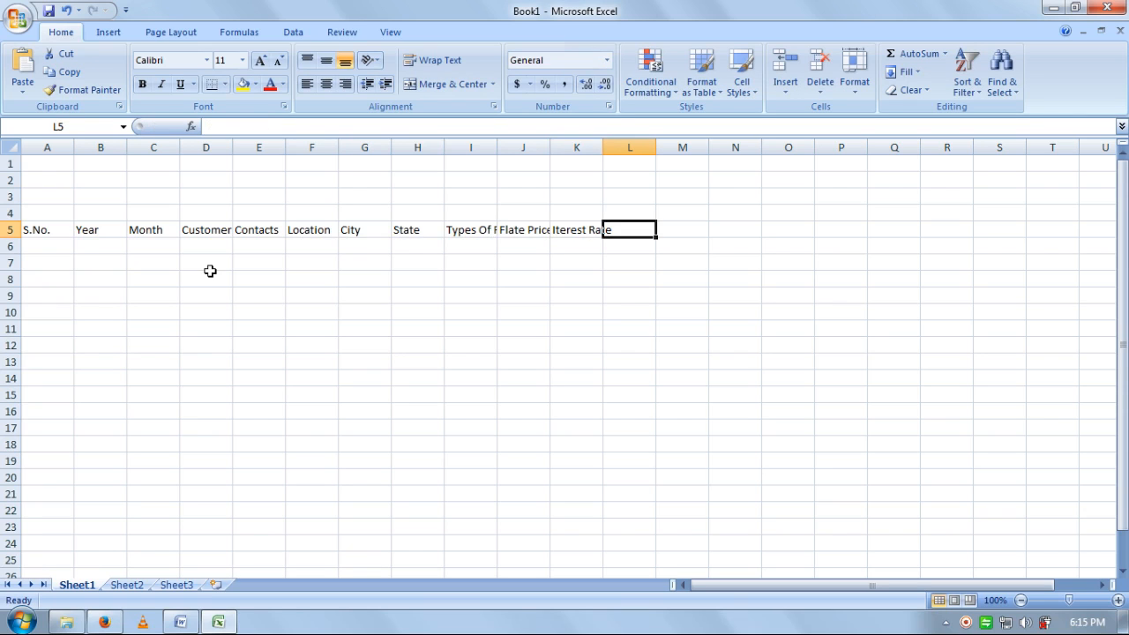
pyautogui.write('Ti')
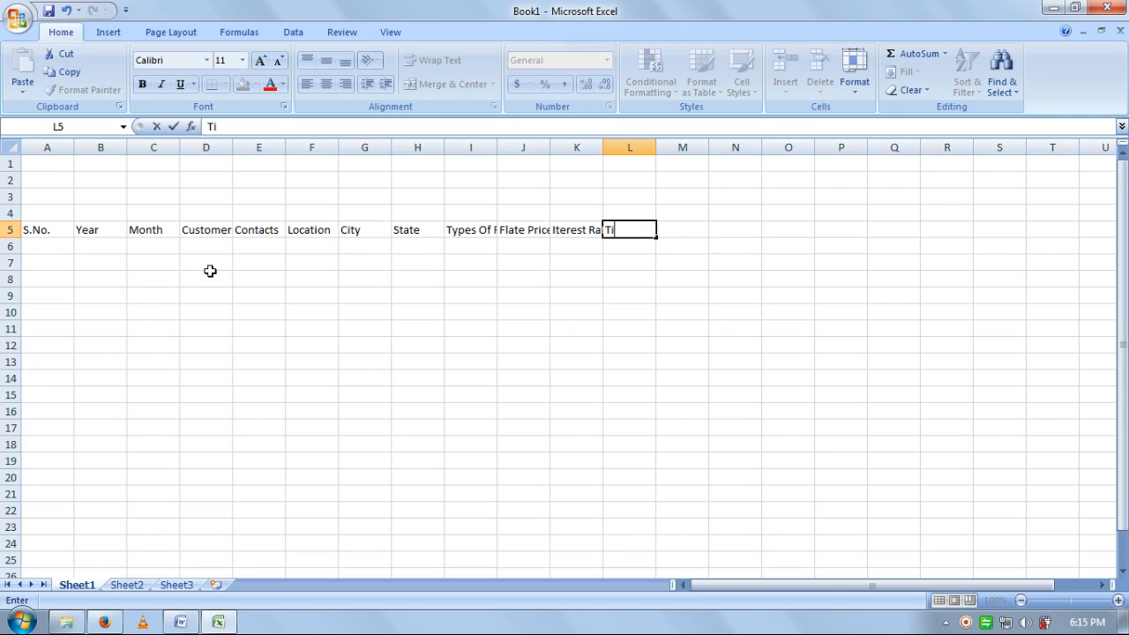
pyautogui.write('me Durati')
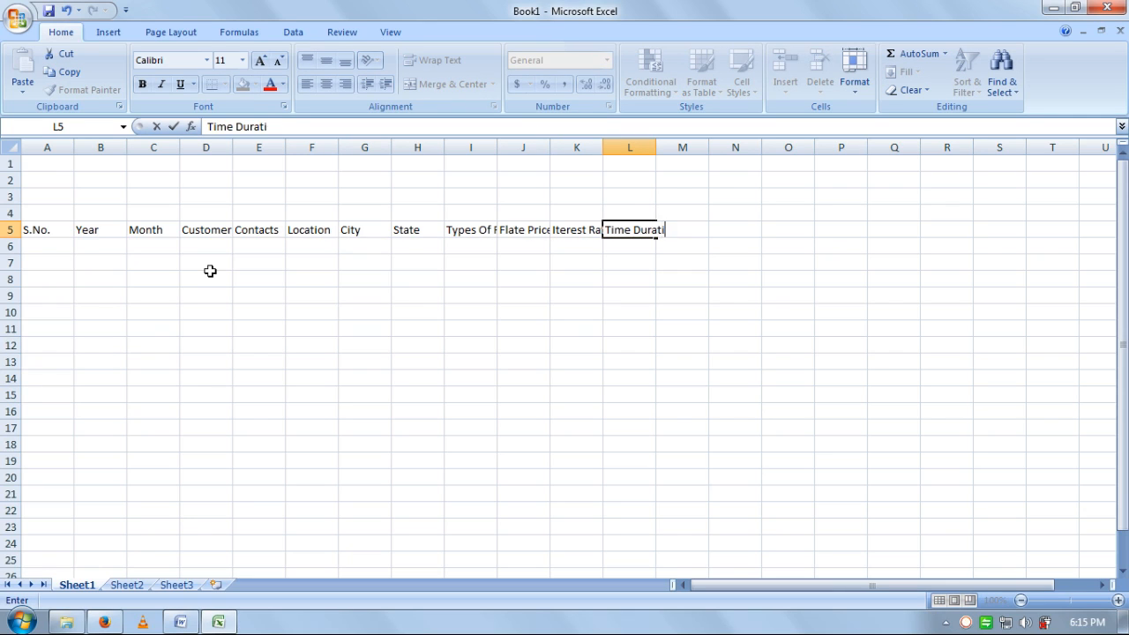
pyautogui.write('on')
pyautogui.press('Tab')
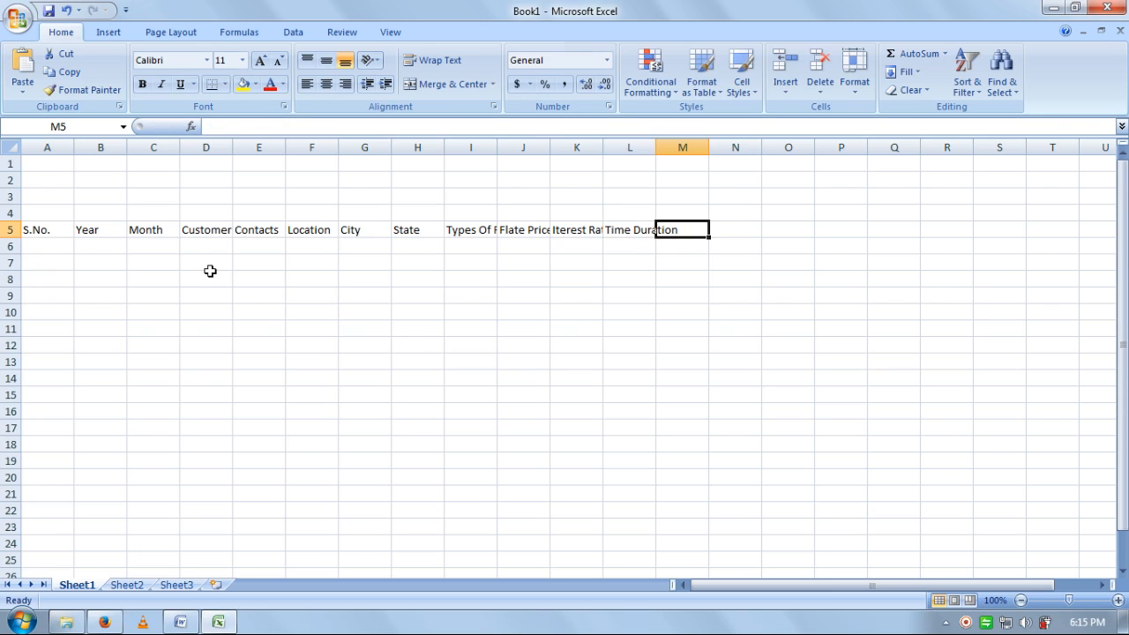
pyautogui.write('M')
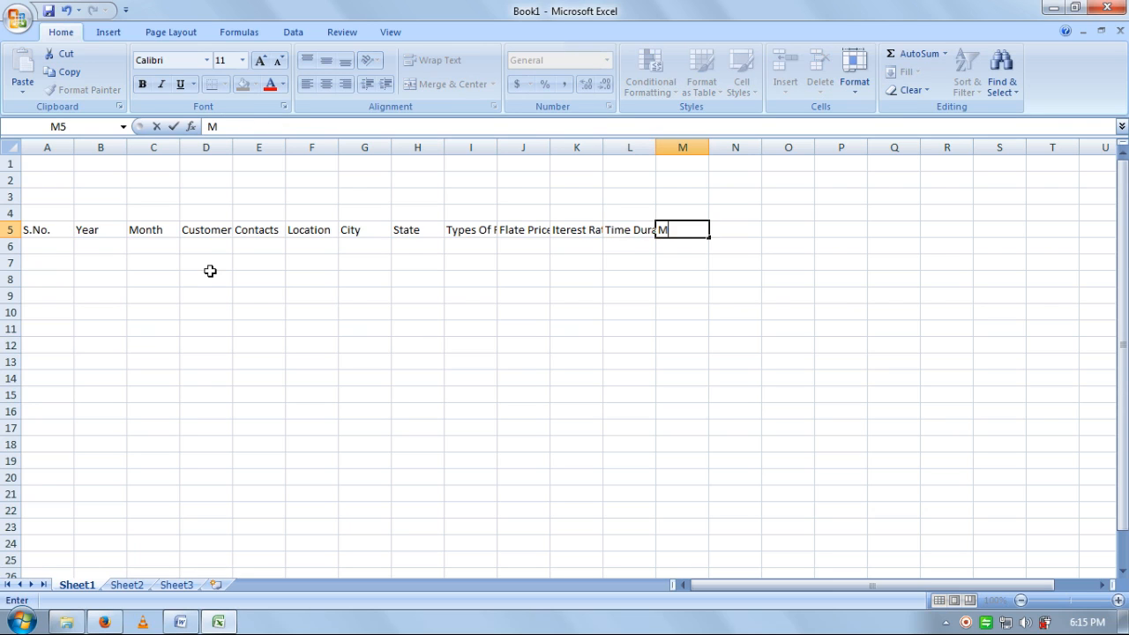
pyautogui.write('onthly')
pyautogui.write(' Is')
pyautogui.write('nstaal')
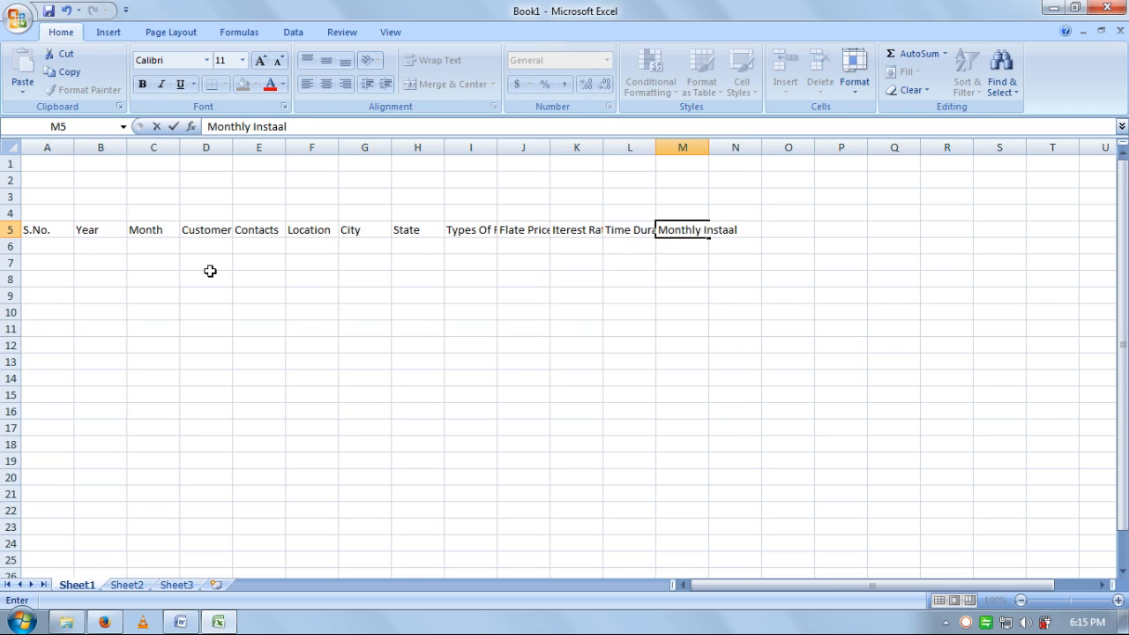
pyautogui.write('ment')
pyautogui.press('Tab')
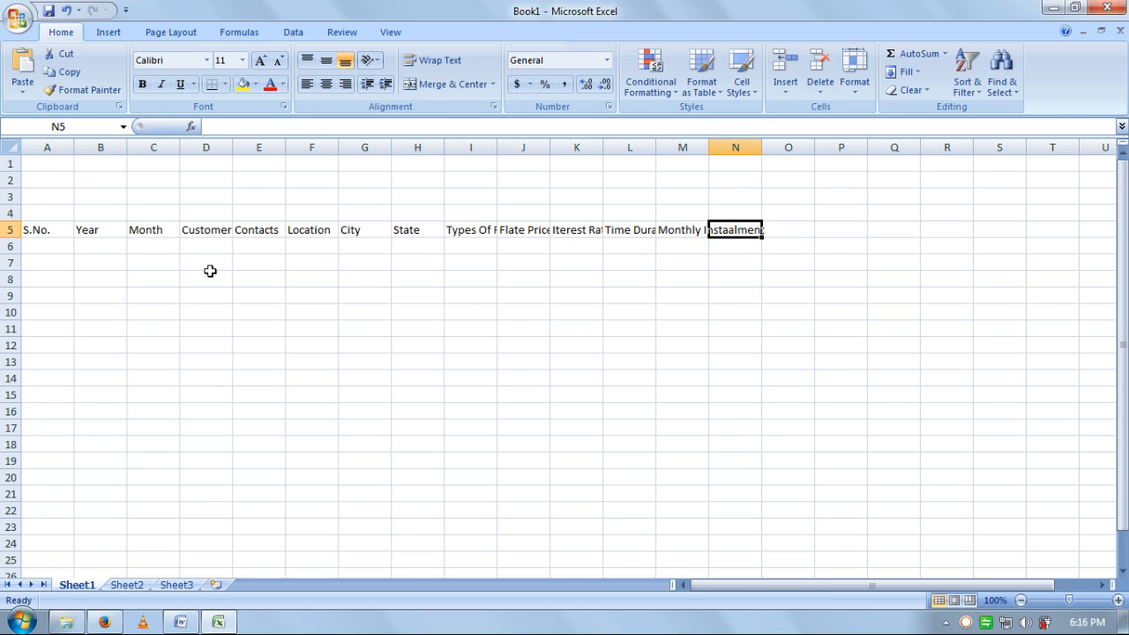
pyautogui.write('Insta')
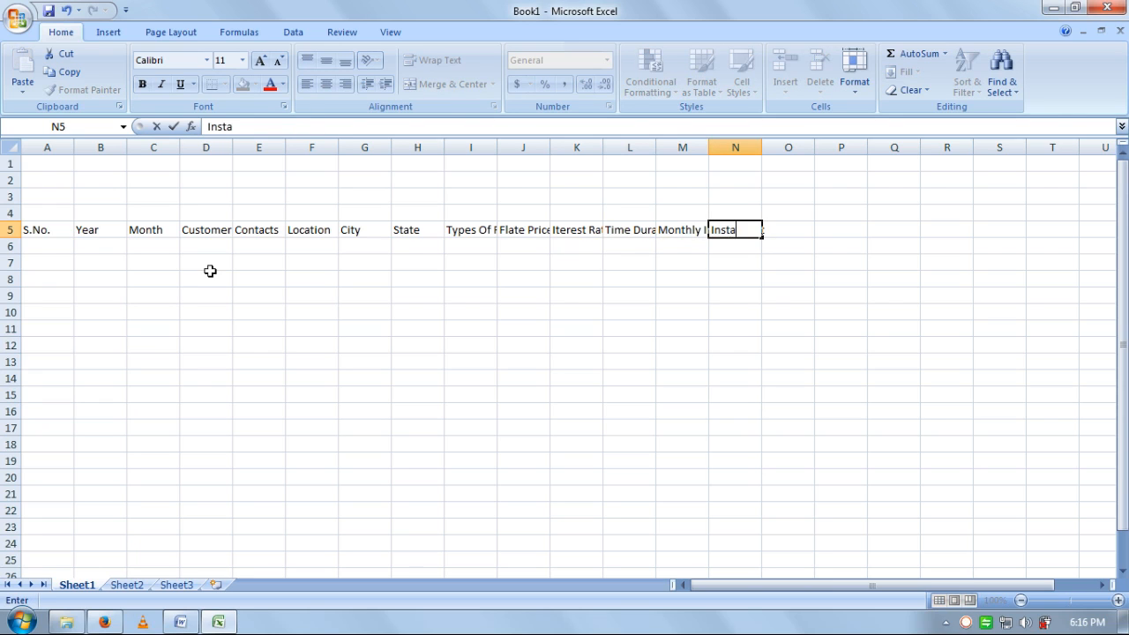
pyautogui.write('alment W')
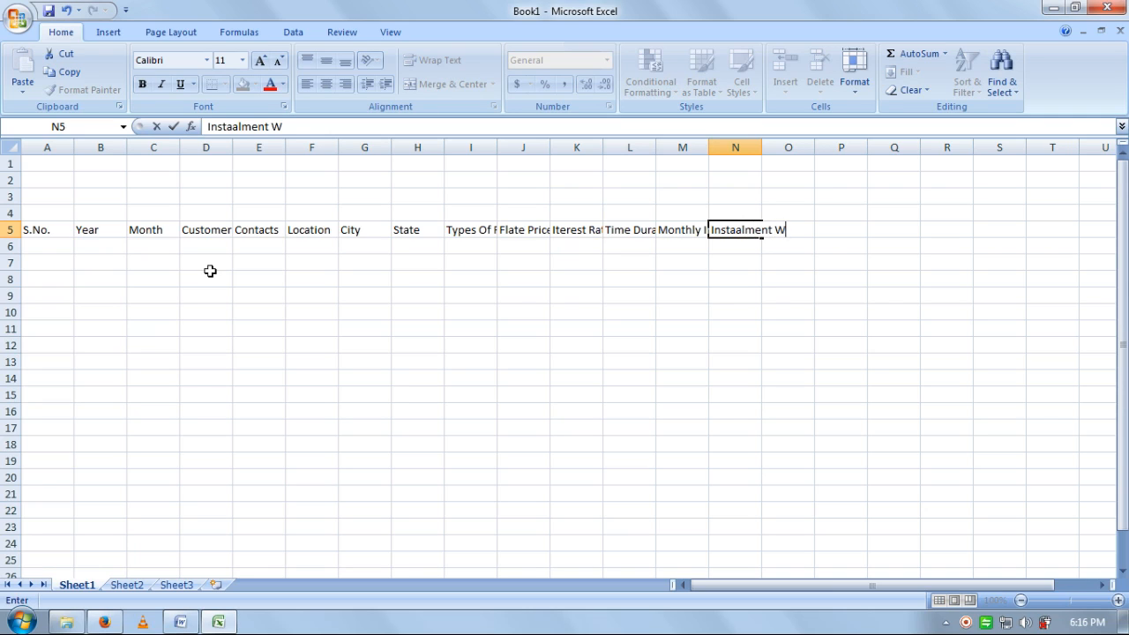
pyautogui.write('ithout Interest')
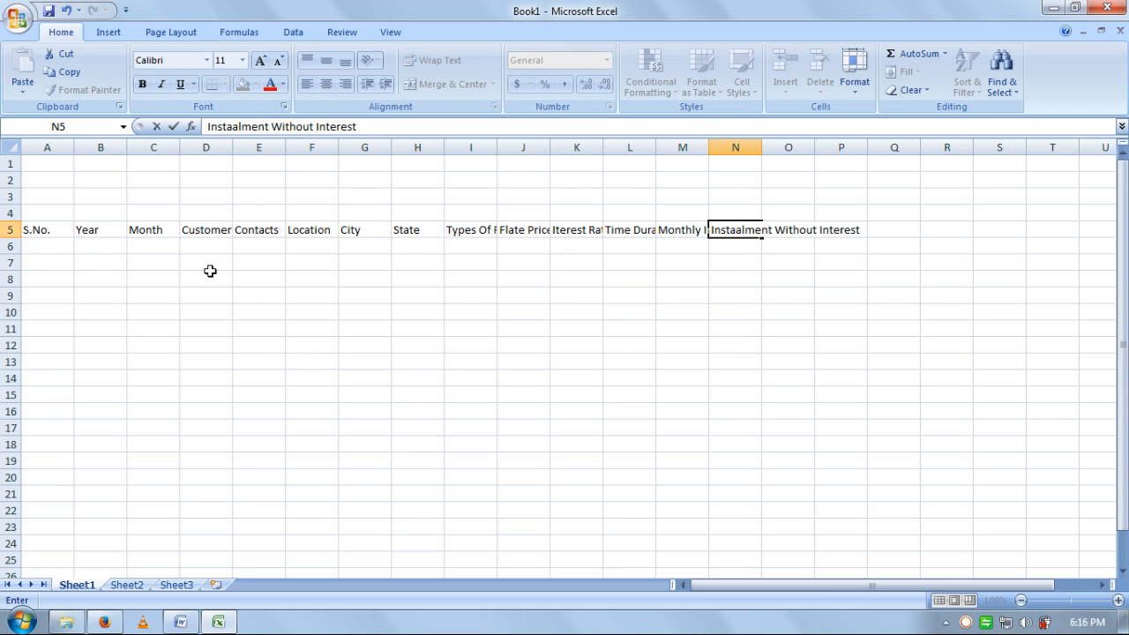
pyautogui.press('Tab')
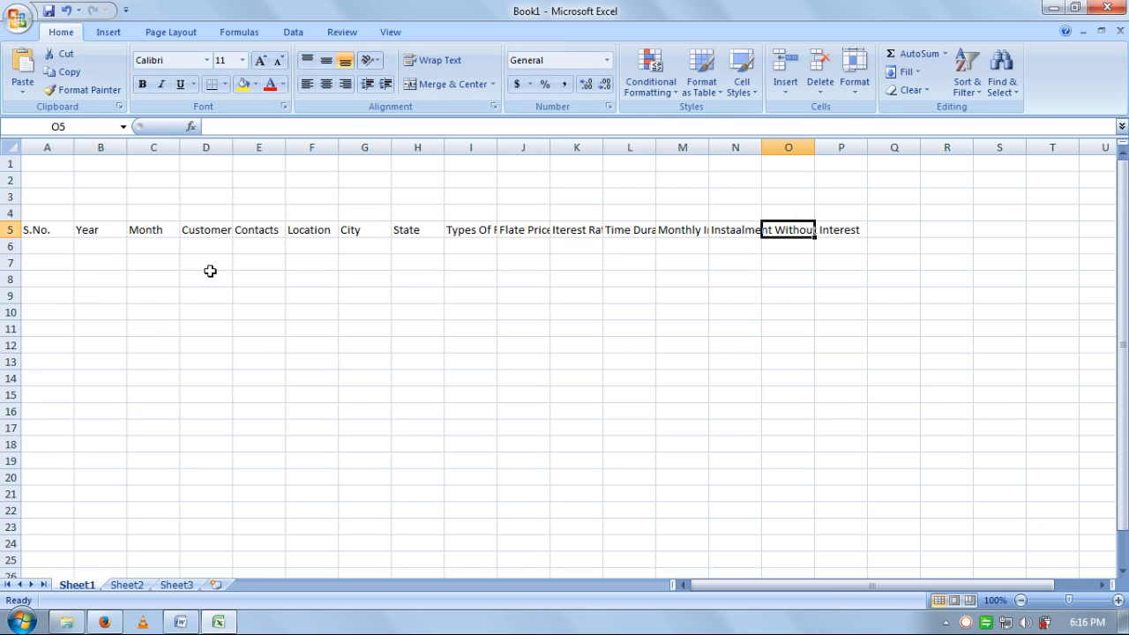
pyautogui.write('On')
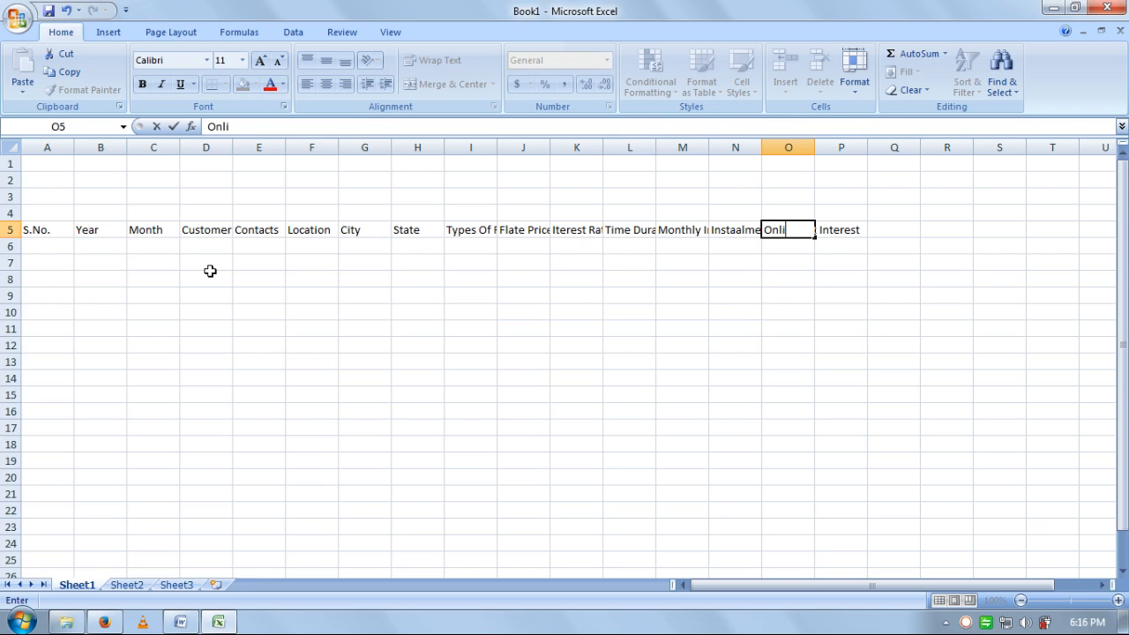
pyautogui.write('ly Interest')
pyautogui.press('Return')
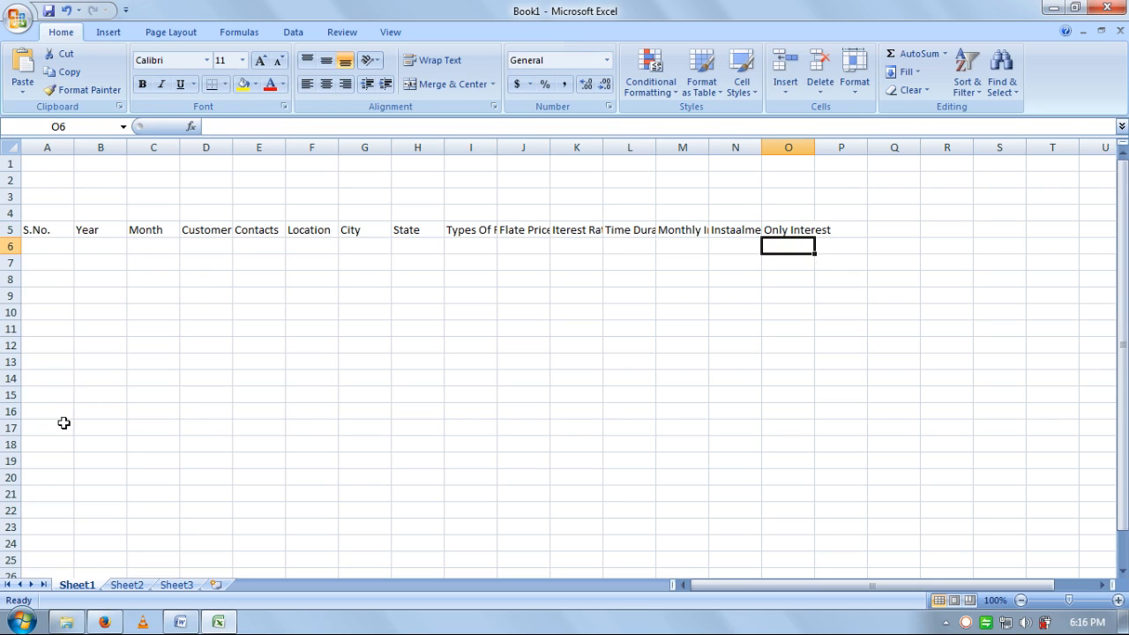
# - AutoFit the column widths of A5:O5 to their headings
pyautogui.moveTo(154, 394); pyautogui.dragTo(100, 378)
pyautogui.click(71, 231)
pyautogui.moveTo(73, 237); pyautogui.dragTo(808, 230)
pyautogui.click(855, 76)
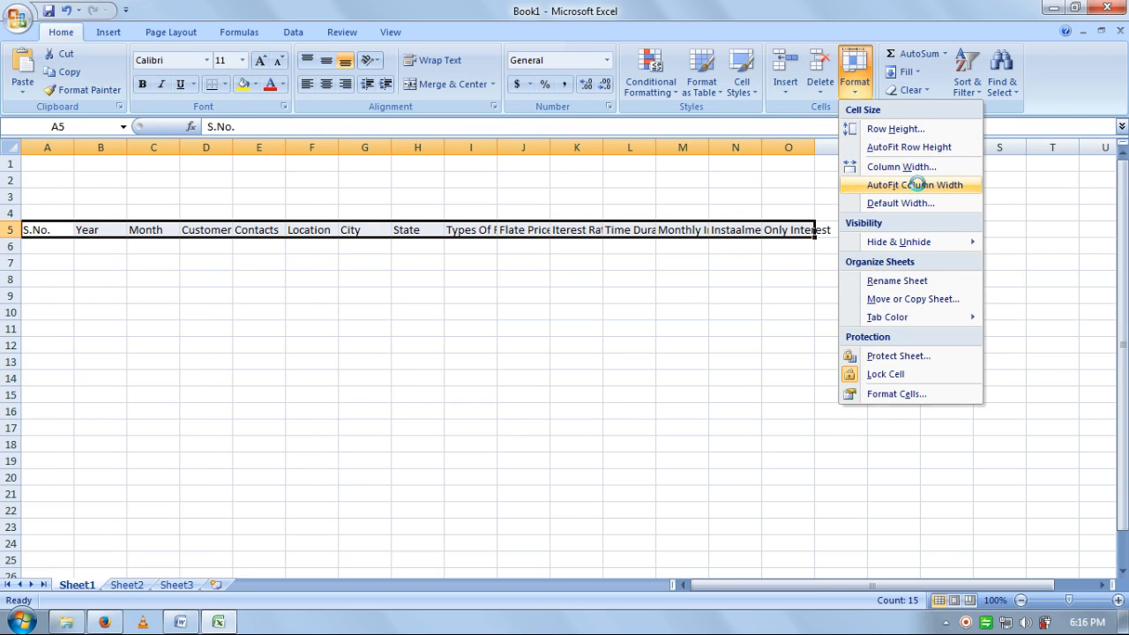
pyautogui.click(919, 185)
pyautogui.click(799, 361)
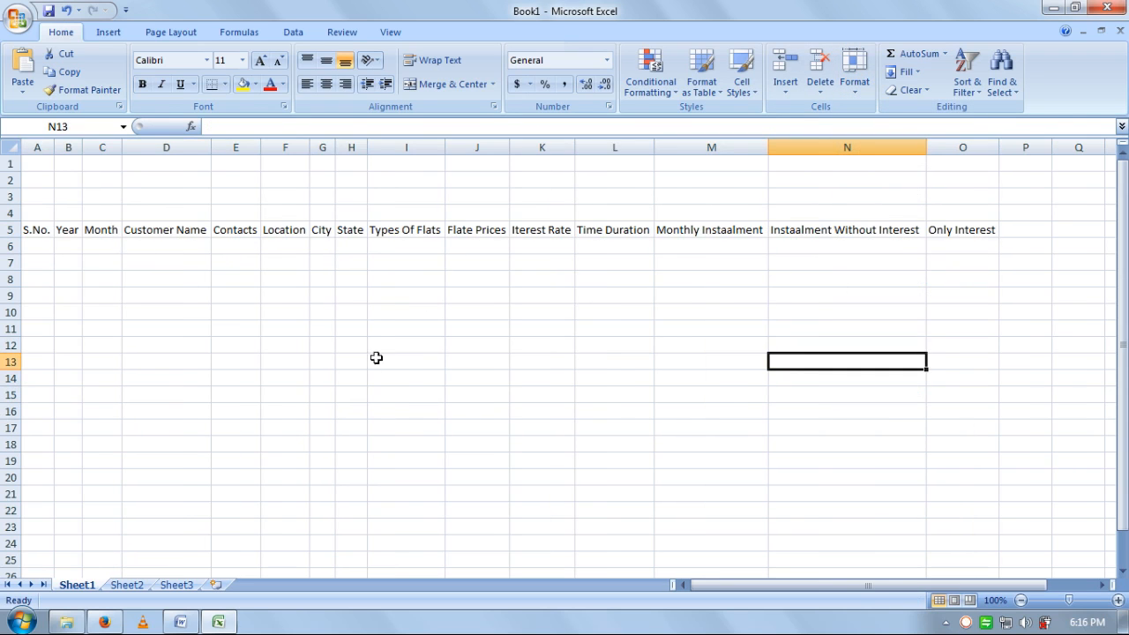
pyautogui.click(295, 301)
pyautogui.moveTo(679, 236); pyautogui.dragTo(697, 247)
pyautogui.moveTo(957, 394); pyautogui.dragTo(900, 363)
pyautogui.click(957, 266)
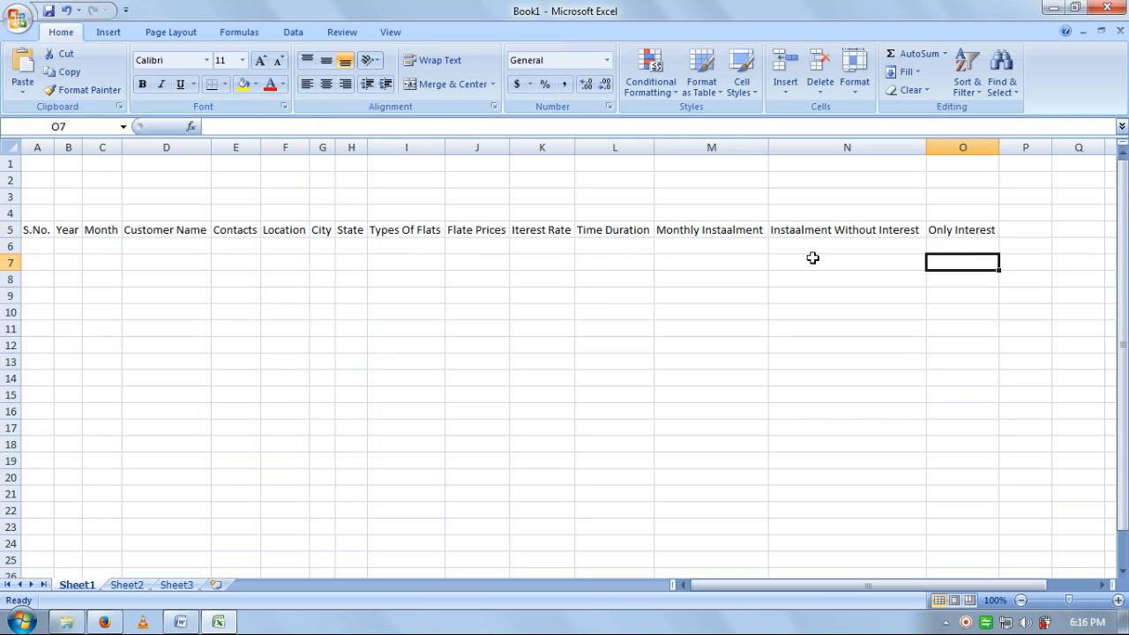
pyautogui.moveTo(745, 343); pyautogui.dragTo(697, 335)
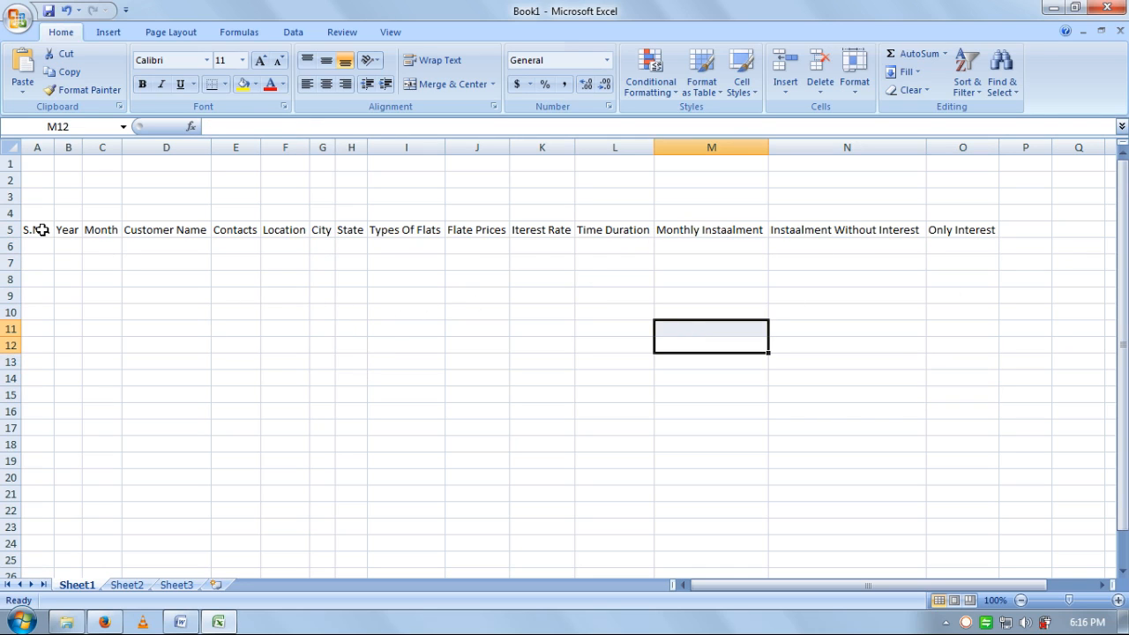
# - Merge A4:A5, B4:B5 and C4:C5 so S.No., Year and Month span both rows
pyautogui.moveTo(46, 213); pyautogui.dragTo(101, 228)
pyautogui.click(448, 84)
pyautogui.click(448, 84)
pyautogui.click(449, 84)
pyautogui.moveTo(200, 213); pyautogui.dragTo(413, 227)
# - Merge and center D4:D5 through J4:J5, Customer Name to Flate Prices
pyautogui.click(449, 83)
pyautogui.click(450, 84)
pyautogui.click(448, 84)
pyautogui.click(451, 85)
pyautogui.click(449, 84)
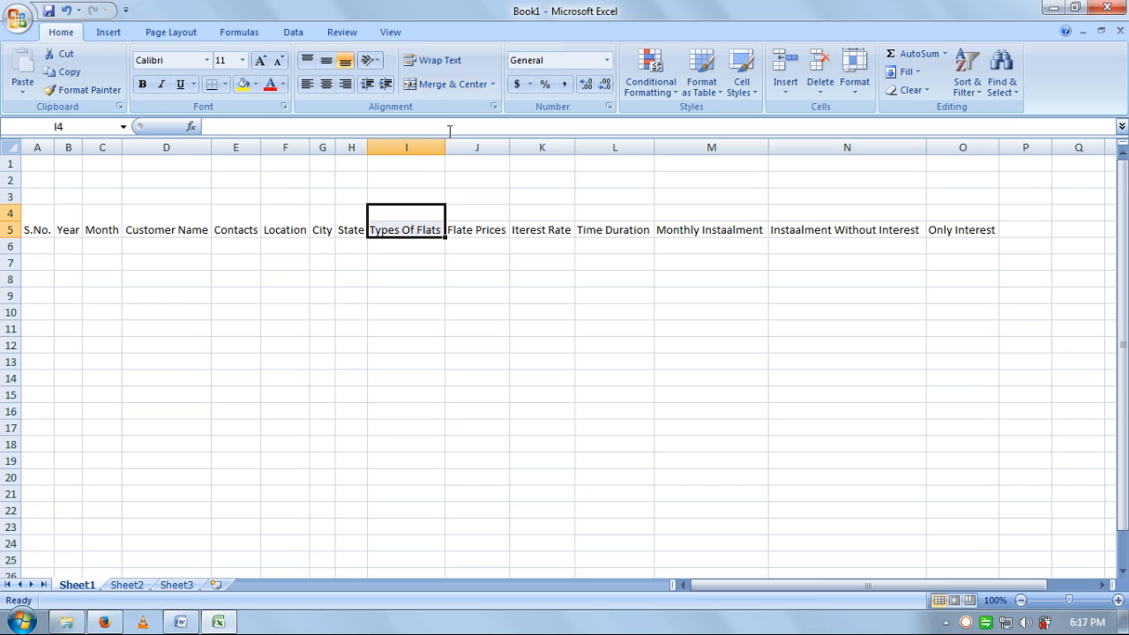
pyautogui.click(450, 83)
pyautogui.click(472, 214)
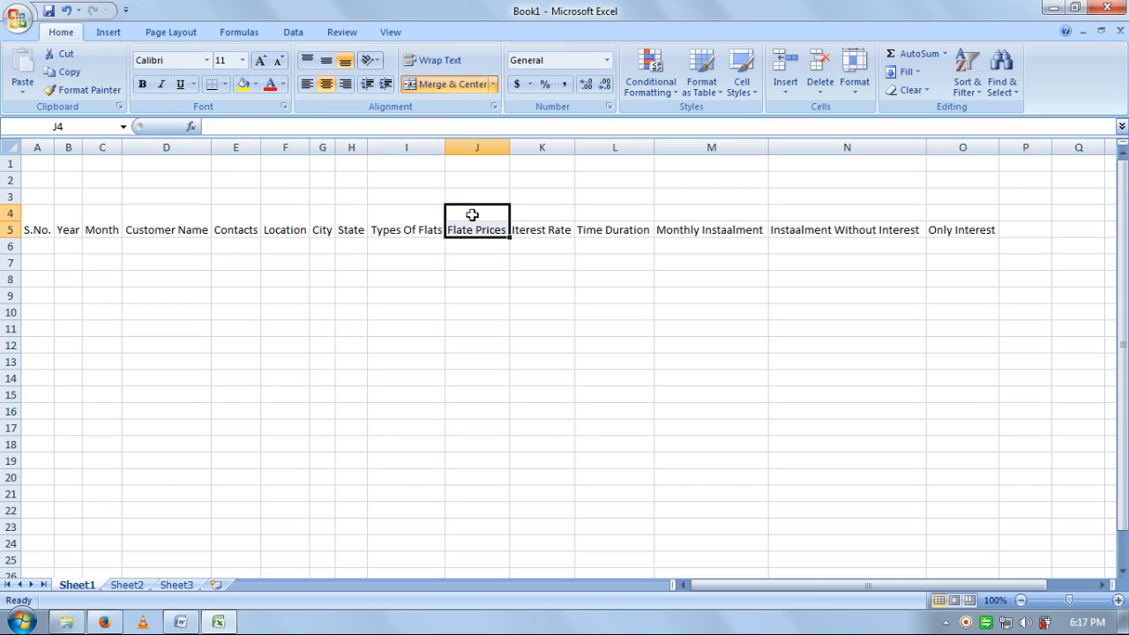
pyautogui.click(450, 84)
# - Merge K4:K5 through N4:N5, Iterest Rate to Instaalment Without Interest
pyautogui.moveTo(542, 213); pyautogui.dragTo(593, 228)
pyautogui.click(455, 84)
pyautogui.click(467, 85)
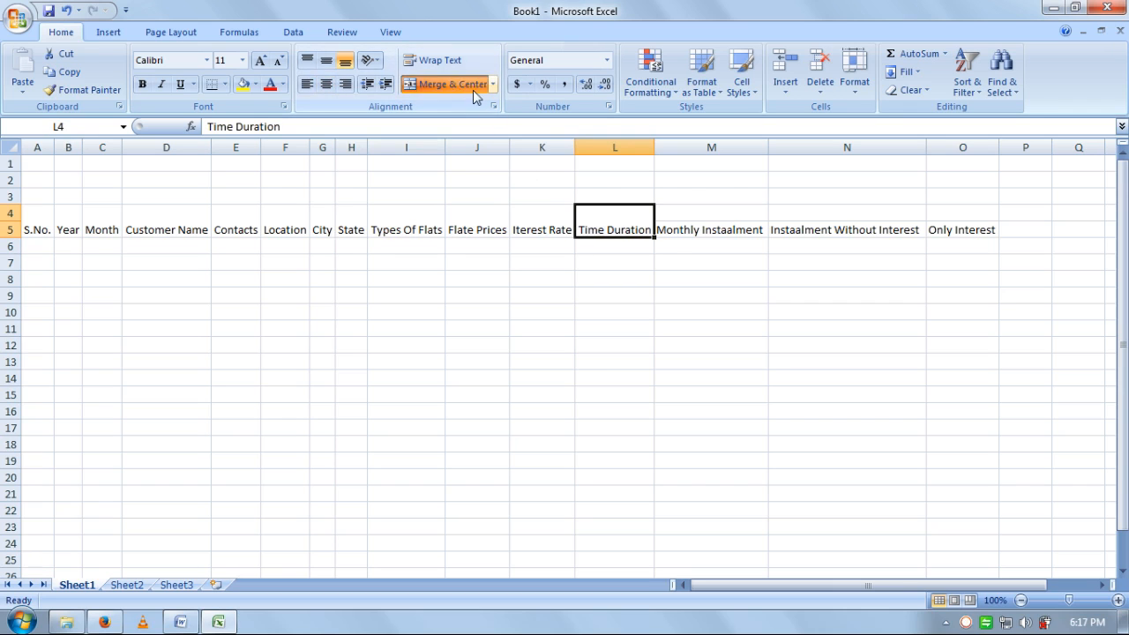
pyautogui.click(700, 227)
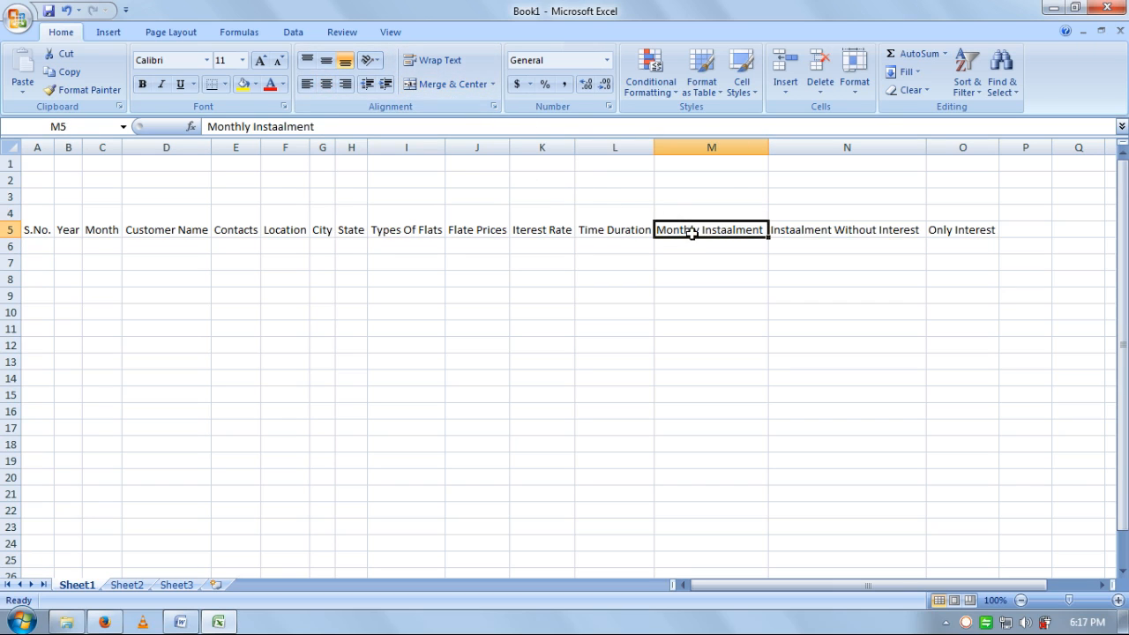
pyautogui.moveTo(694, 214); pyautogui.dragTo(691, 230)
pyautogui.click(463, 84)
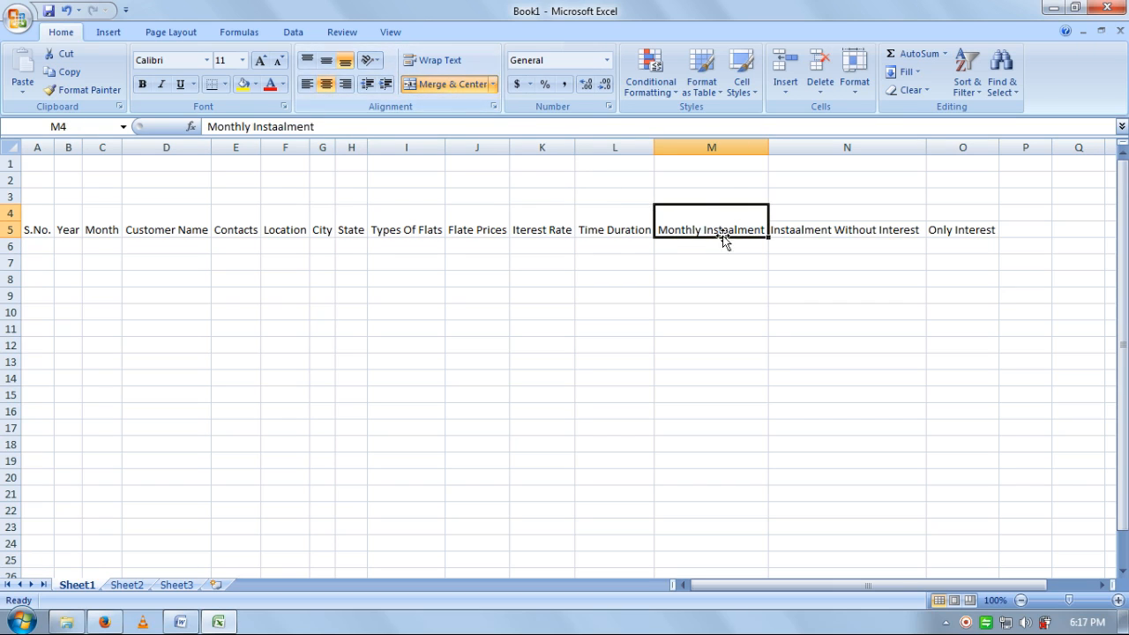
pyautogui.moveTo(794, 217); pyautogui.dragTo(796, 230)
pyautogui.click(452, 84)
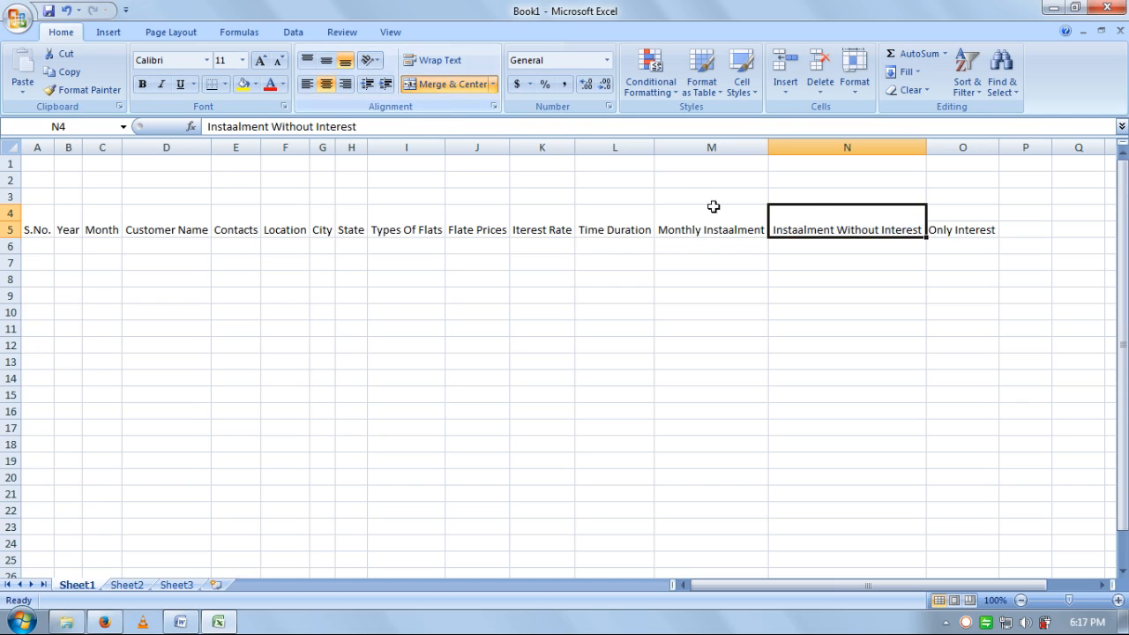
# - Merge O4:O5 for Only Interest, then select the whole header band A4:O5
pyautogui.moveTo(955, 220); pyautogui.dragTo(951, 228)
pyautogui.click(443, 85)
pyautogui.click(634, 444)
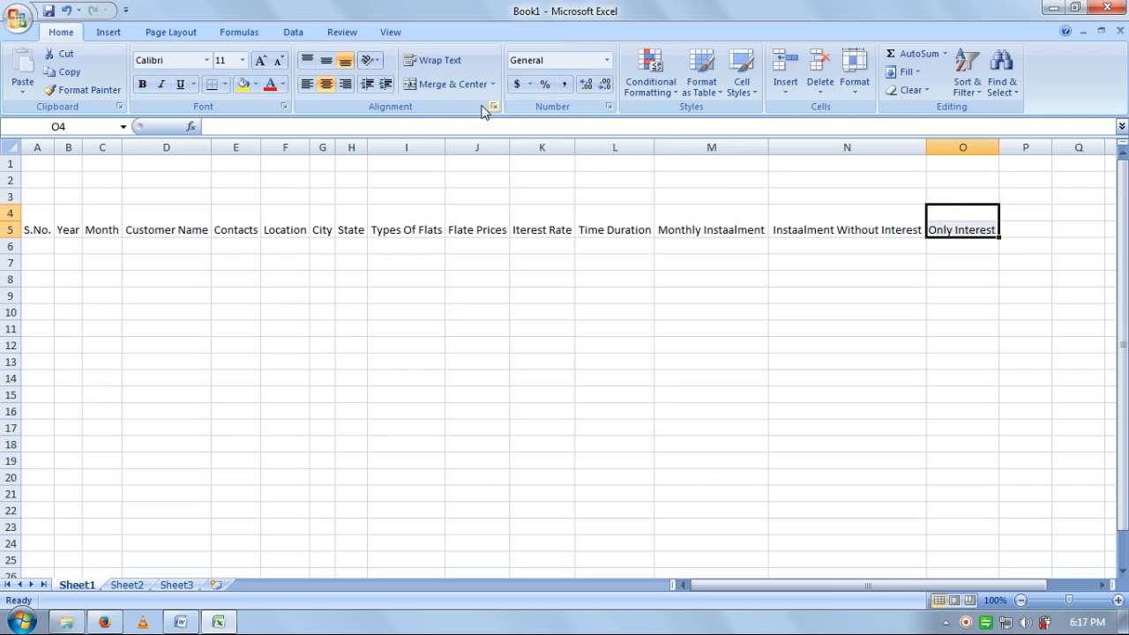
pyautogui.click(450, 84)
pyautogui.click(476, 428)
pyautogui.moveTo(24, 224); pyautogui.dragTo(968, 221)
# - Apply black fill, yellow font color and bold to the A4:O5 headings
pyautogui.click(255, 84)
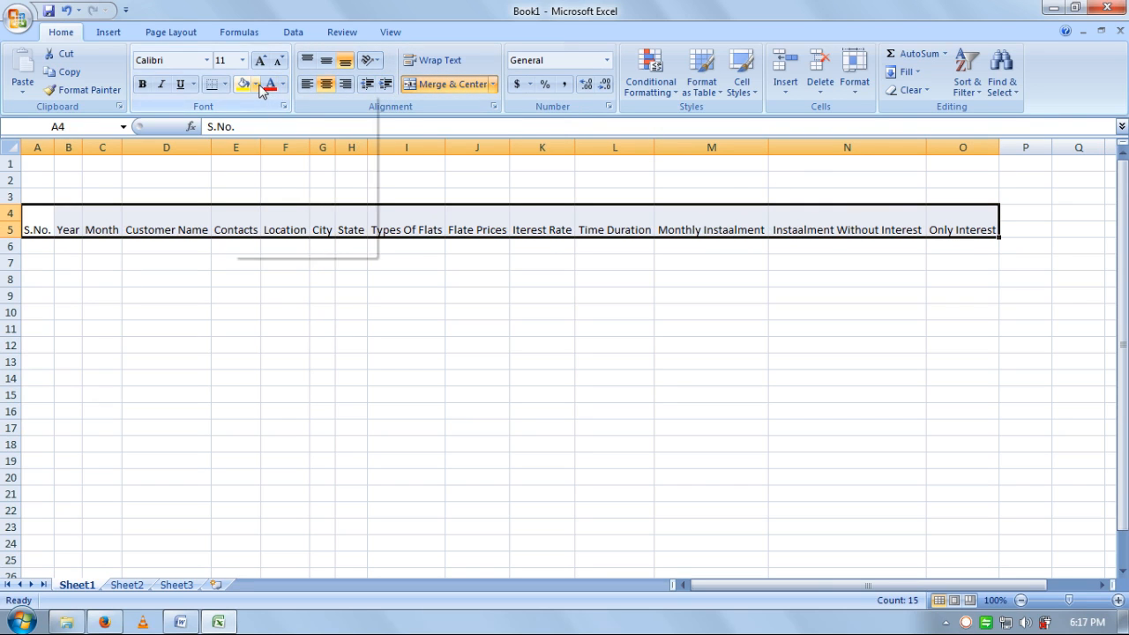
pyautogui.click(254, 116)
pyautogui.click(282, 84)
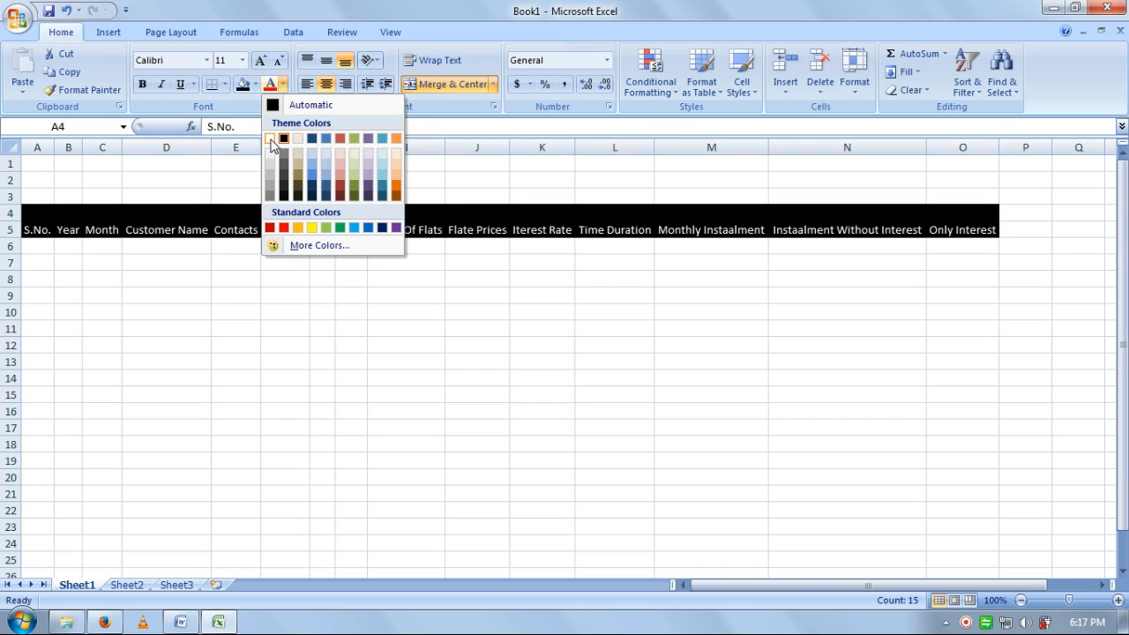
pyautogui.click(270, 139)
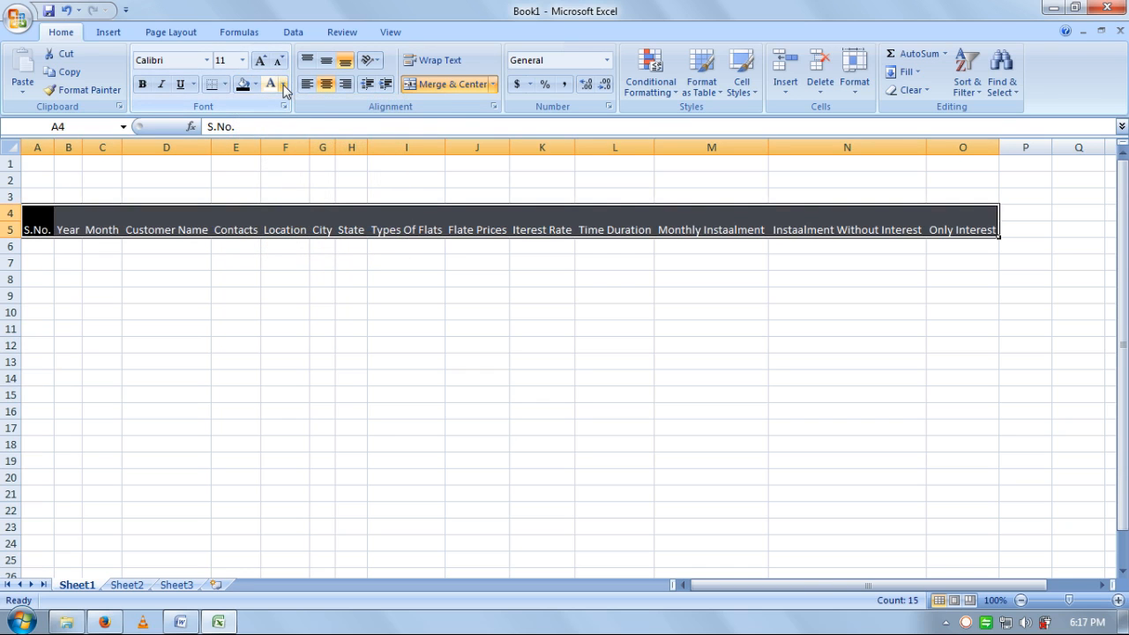
pyautogui.click(283, 86)
pyautogui.click(315, 227)
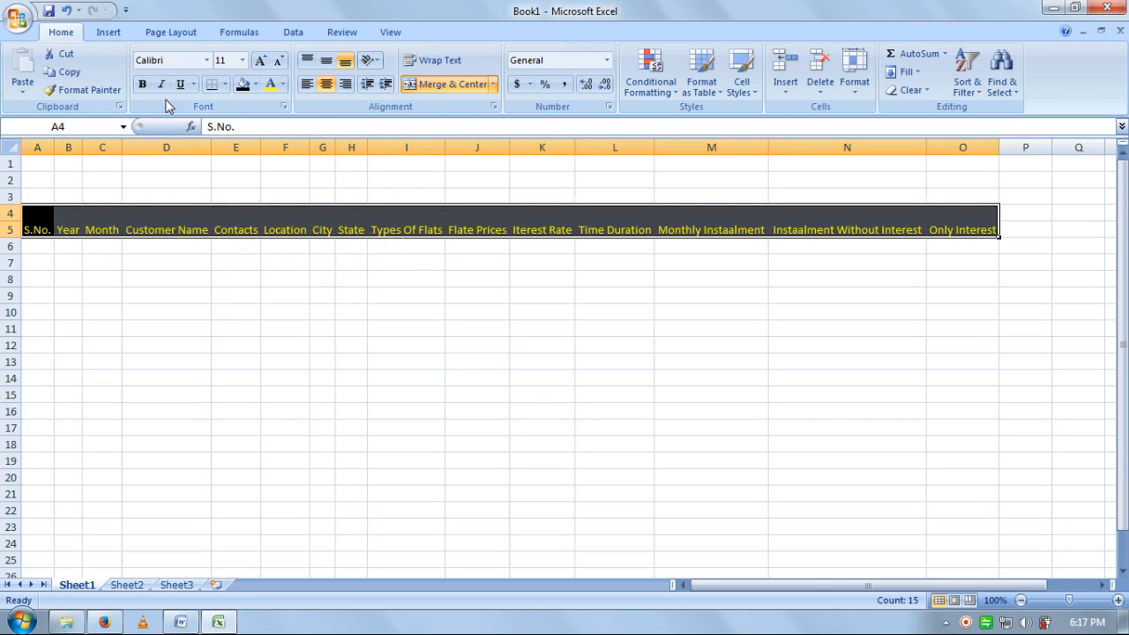
pyautogui.click(142, 84)
pyautogui.click(351, 345)
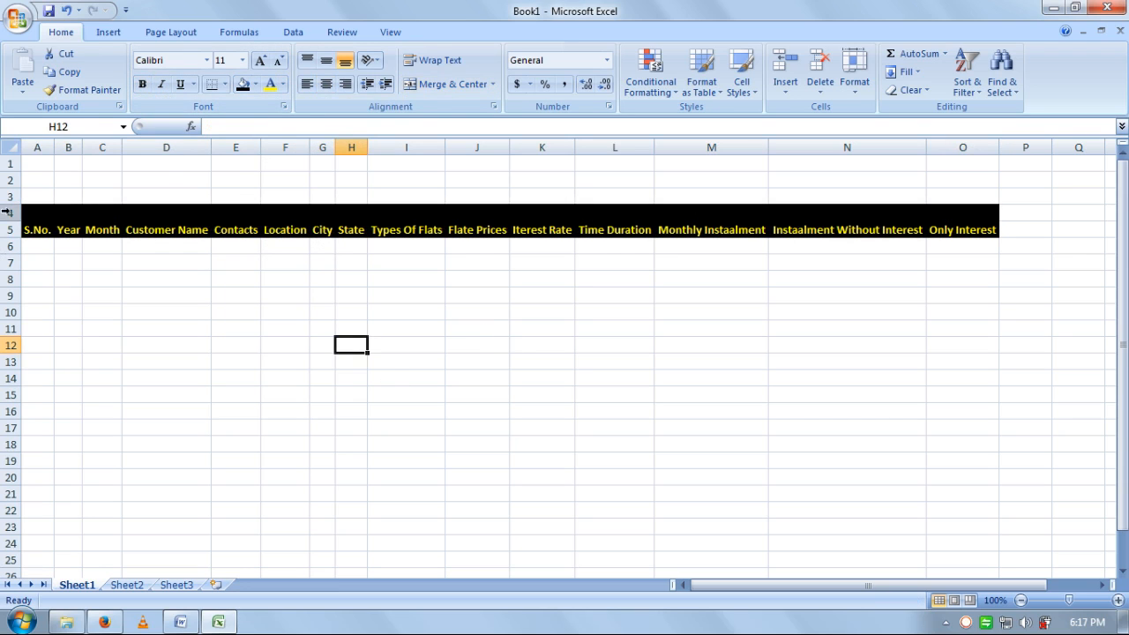
pyautogui.click(42, 246)
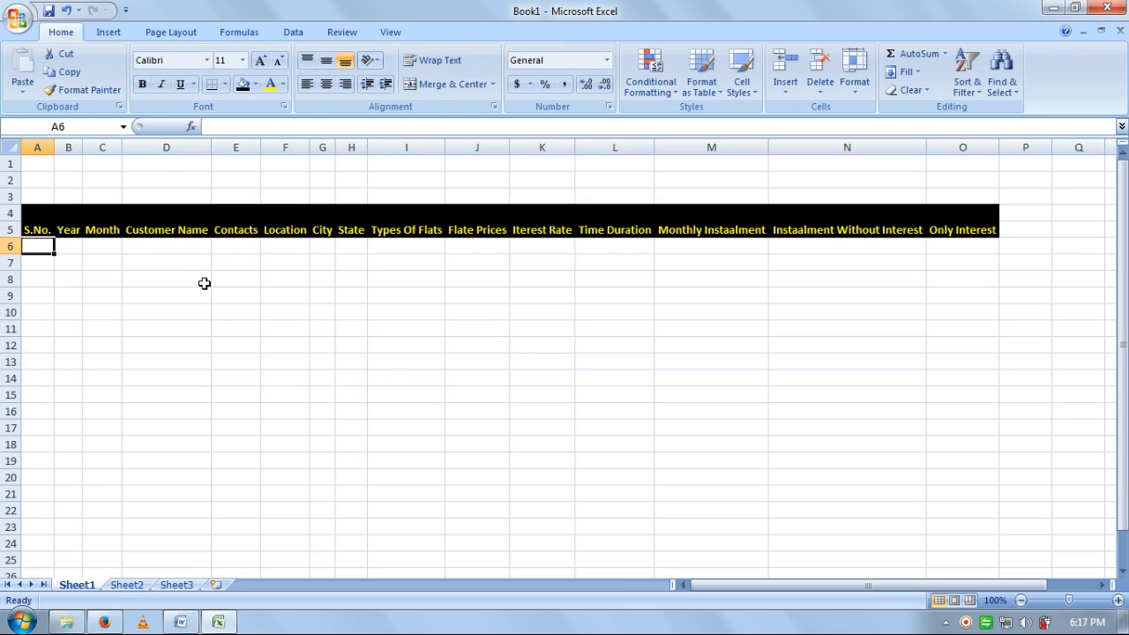
# - Enter serial numbers 1–6 in column A and year 2017 down column B from B6
pyautogui.write('1 2 3 4 ')
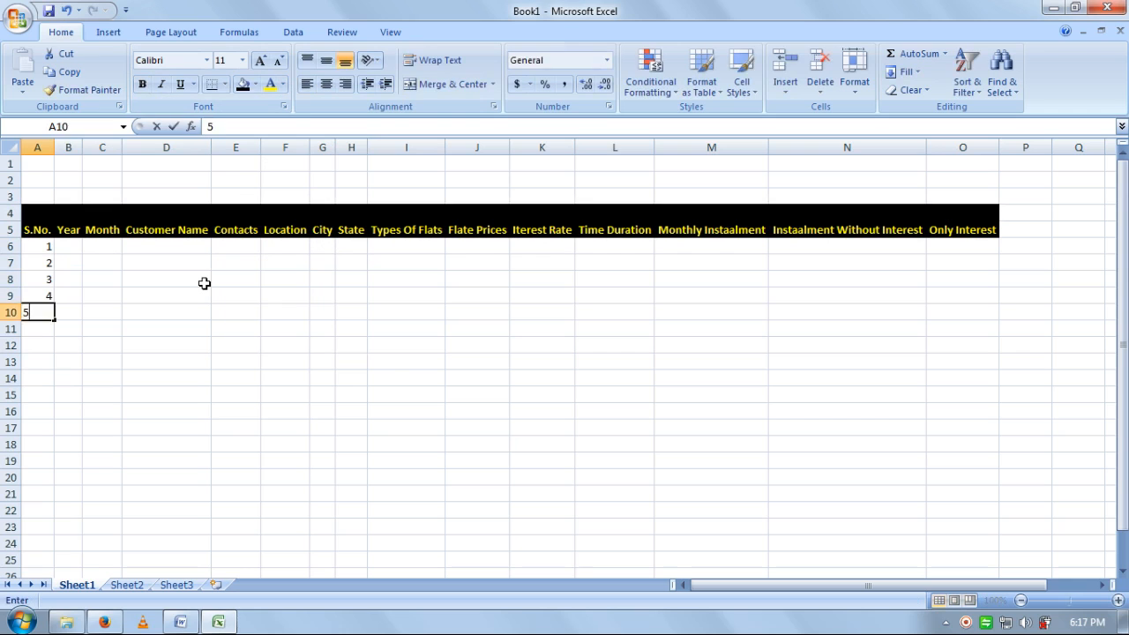
pyautogui.write('5 6')
pyautogui.press('Right')
pyautogui.hotkey('ctrl', 'Up')
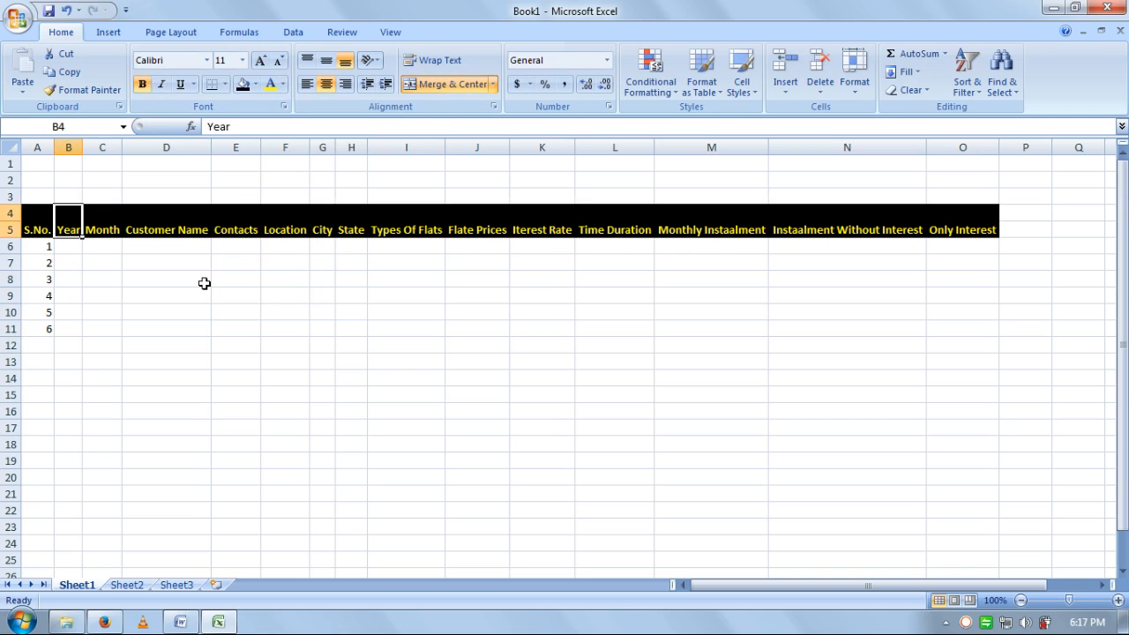
pyautogui.press('Down')
pyautogui.write('2017')
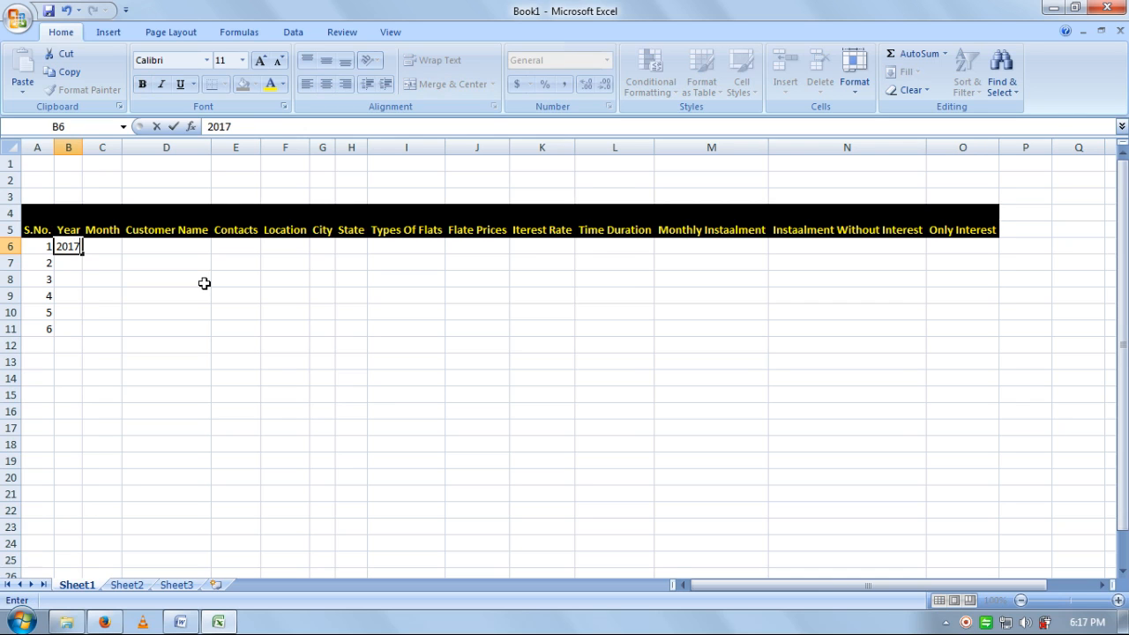
pyautogui.press('Return')
pyautogui.write('201')
pyautogui.write('17')
pyautogui.press('Return')
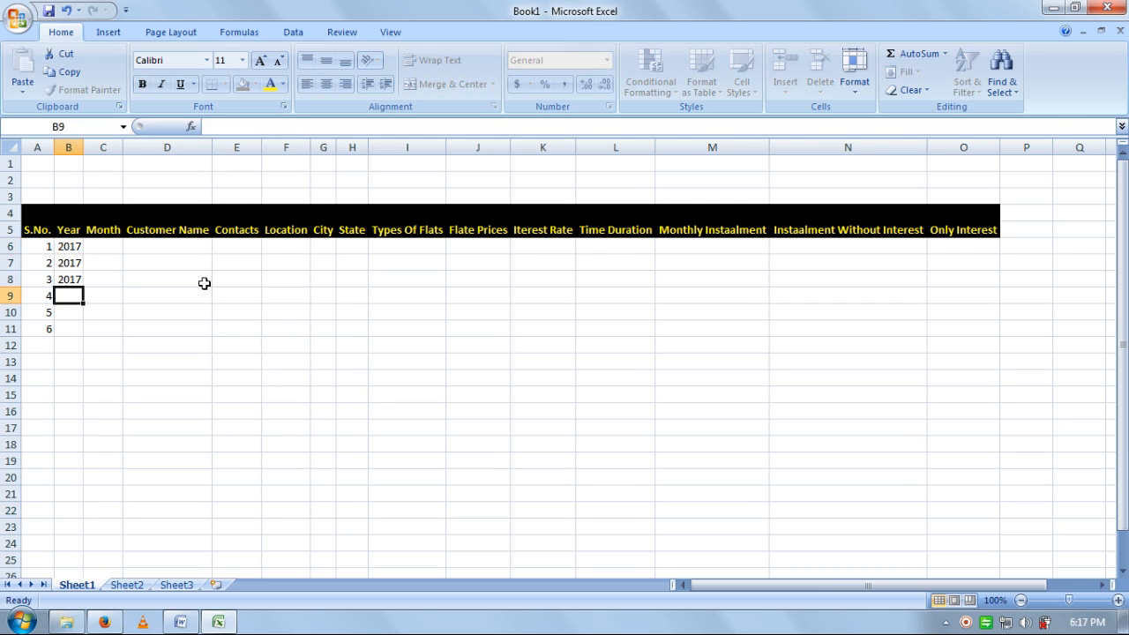
pyautogui.write('2017')
pyautogui.press('Return')
pyautogui.write('2017')
pyautogui.press('Return')
pyautogui.write('2017')
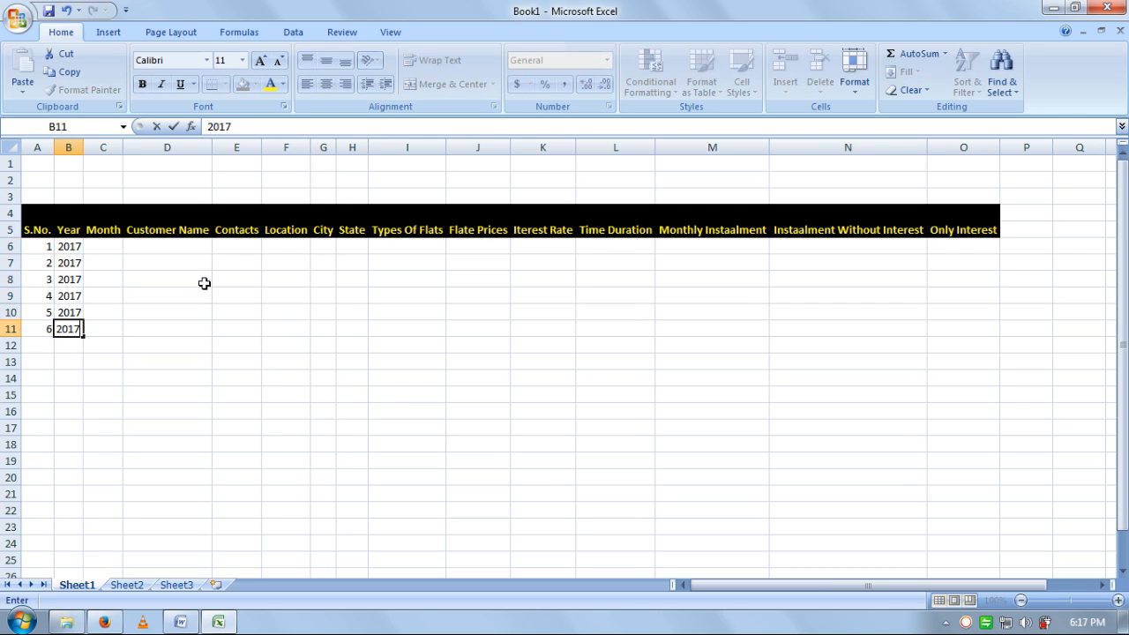
pyautogui.press('Return')
# - Enter months Jan, Jan, Feb, Mar, Apr, Apr in C6:C11
pyautogui.press('Right')
pyautogui.hotkey('ctrl', 'Up')
pyautogui.press('Down')
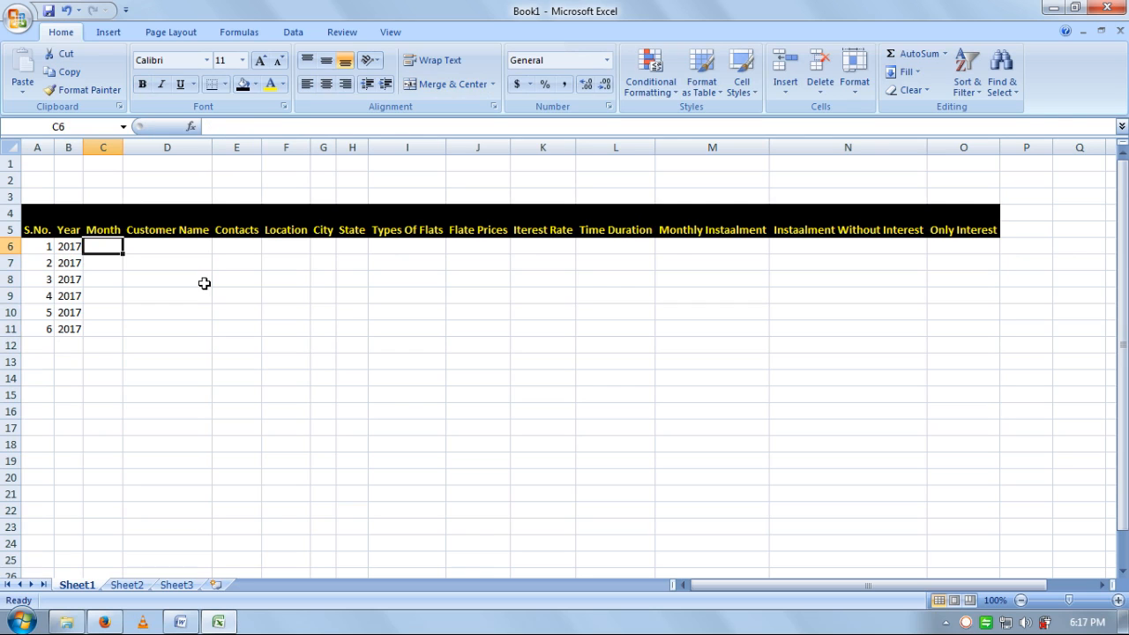
pyautogui.write('Jan')
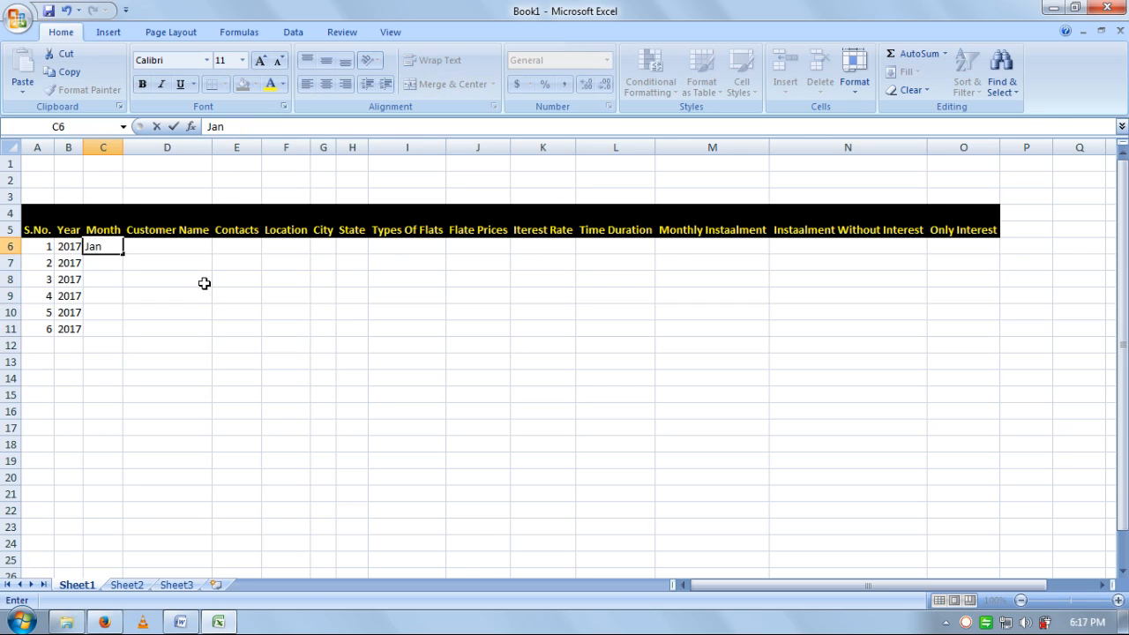
pyautogui.press('Return')
pyautogui.write('Jan')
pyautogui.press('Return')
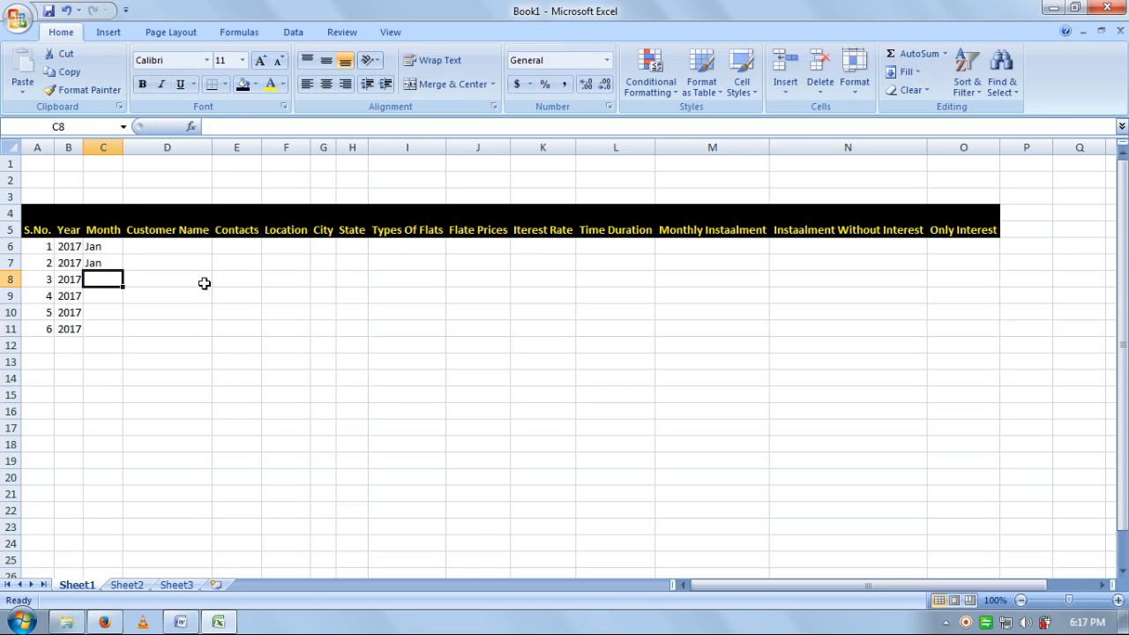
pyautogui.write('Fe')
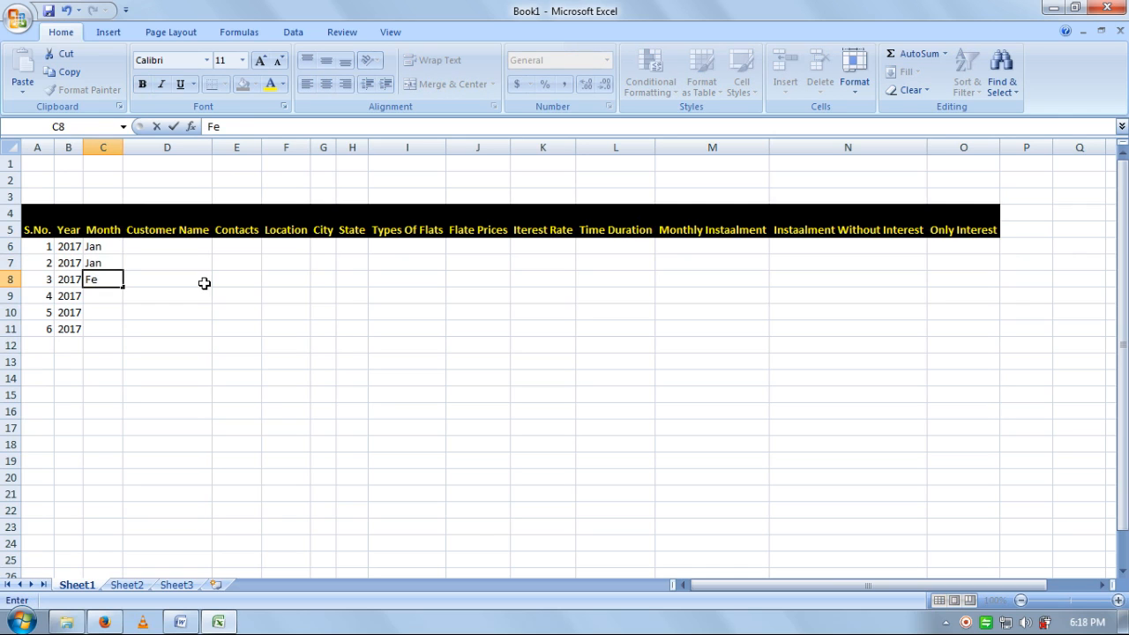
pyautogui.write('b')
pyautogui.press('Return')
pyautogui.write('Mar')
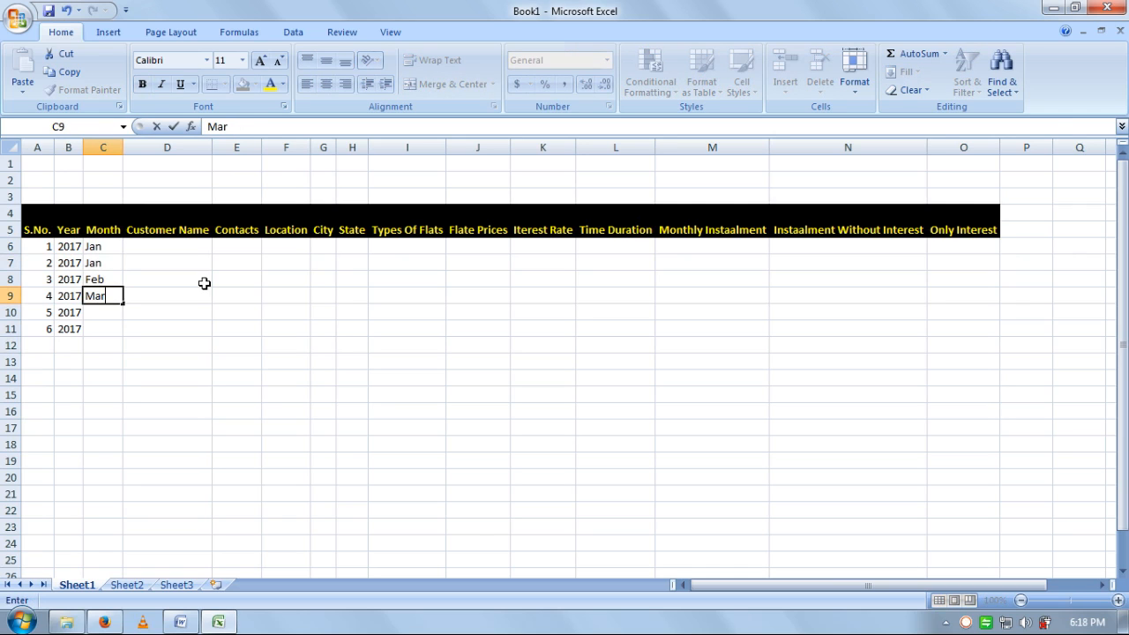
pyautogui.press('Return')
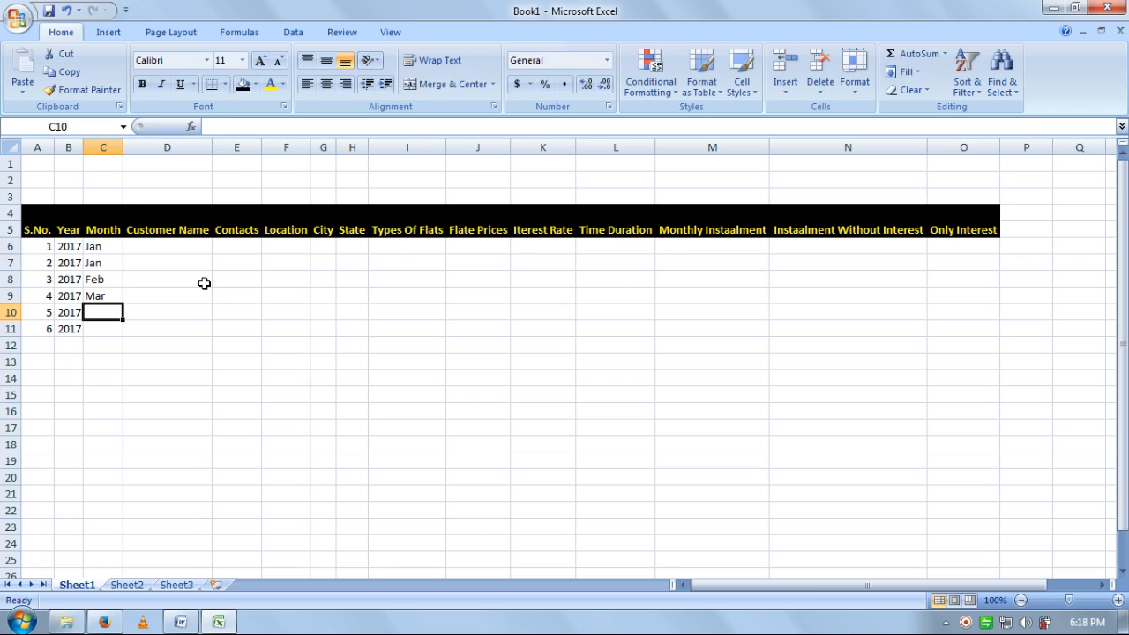
pyautogui.write('Apr')
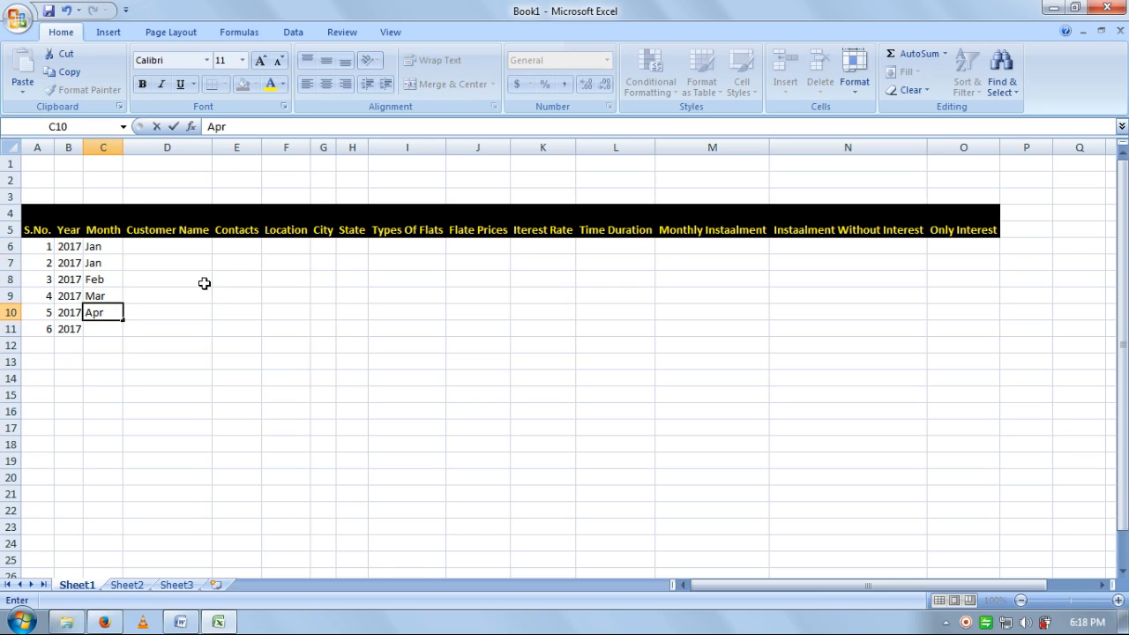
pyautogui.press('Return')
pyautogui.write('apr')
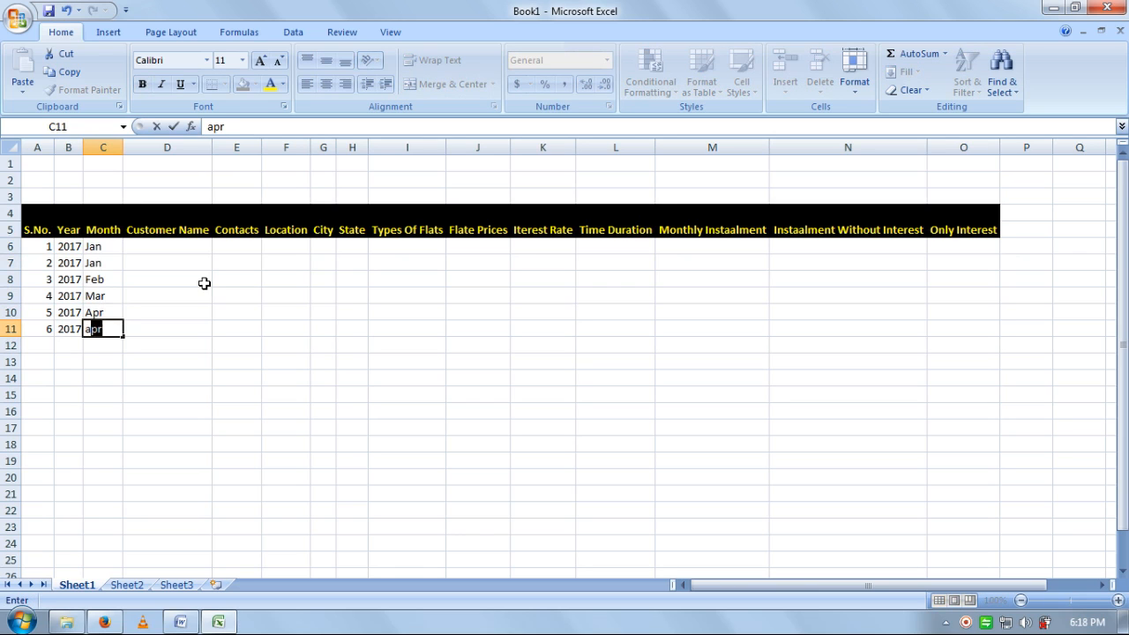
pyautogui.press('Return')
# - Fill row 12 with serial 7, year 2017 and month May
pyautogui.press('Left')
pyautogui.write('7')
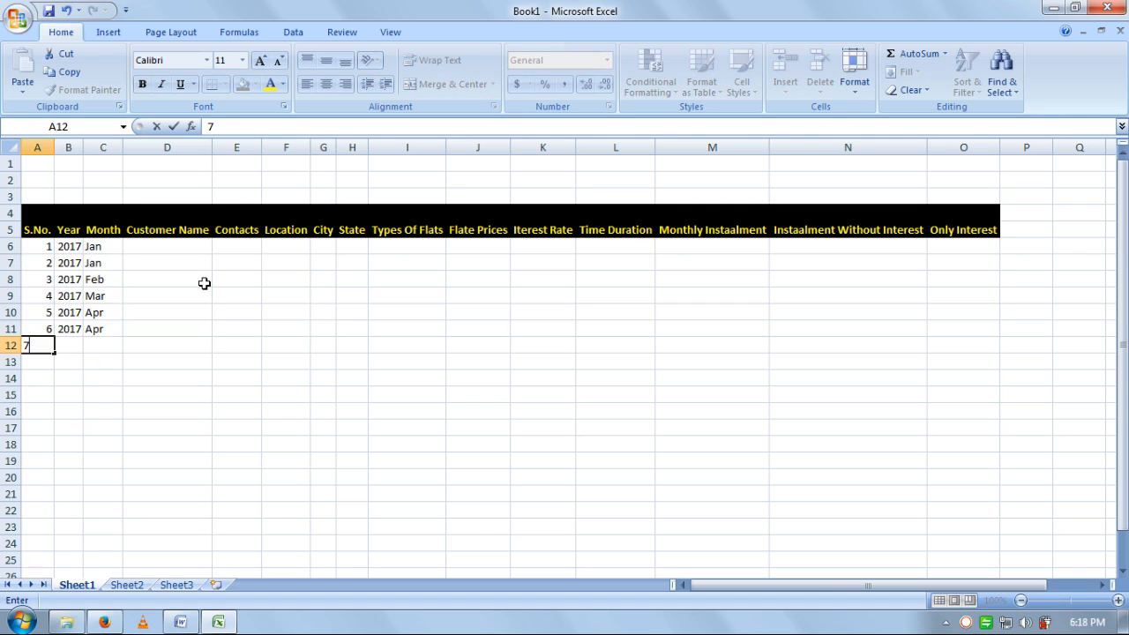
pyautogui.press('Tab')
pyautogui.write('2017')
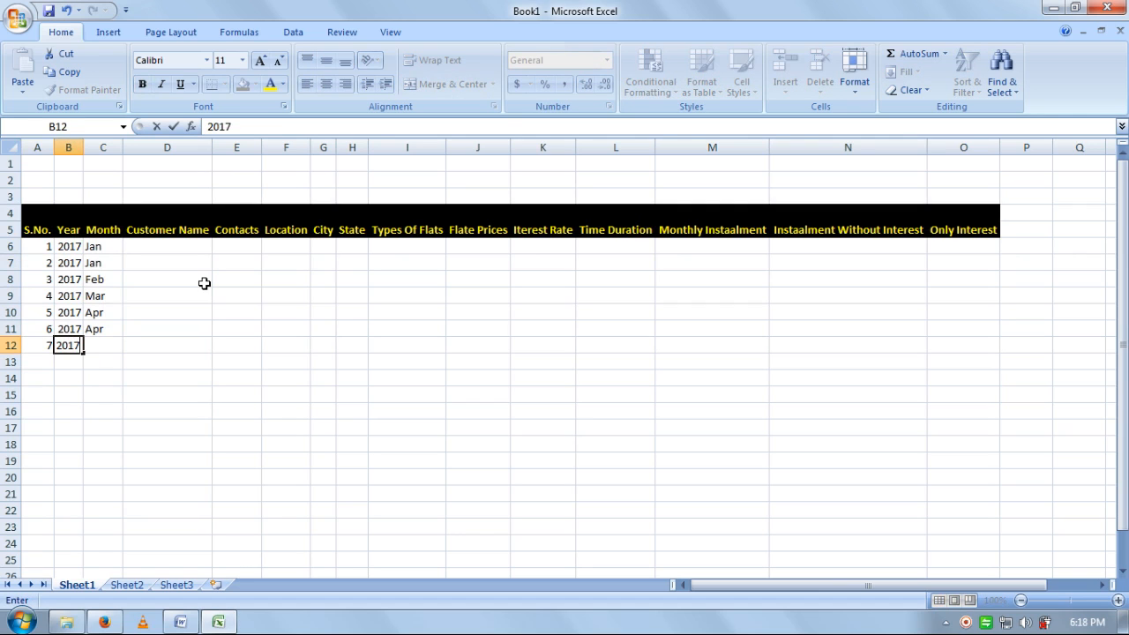
pyautogui.press('Tab')
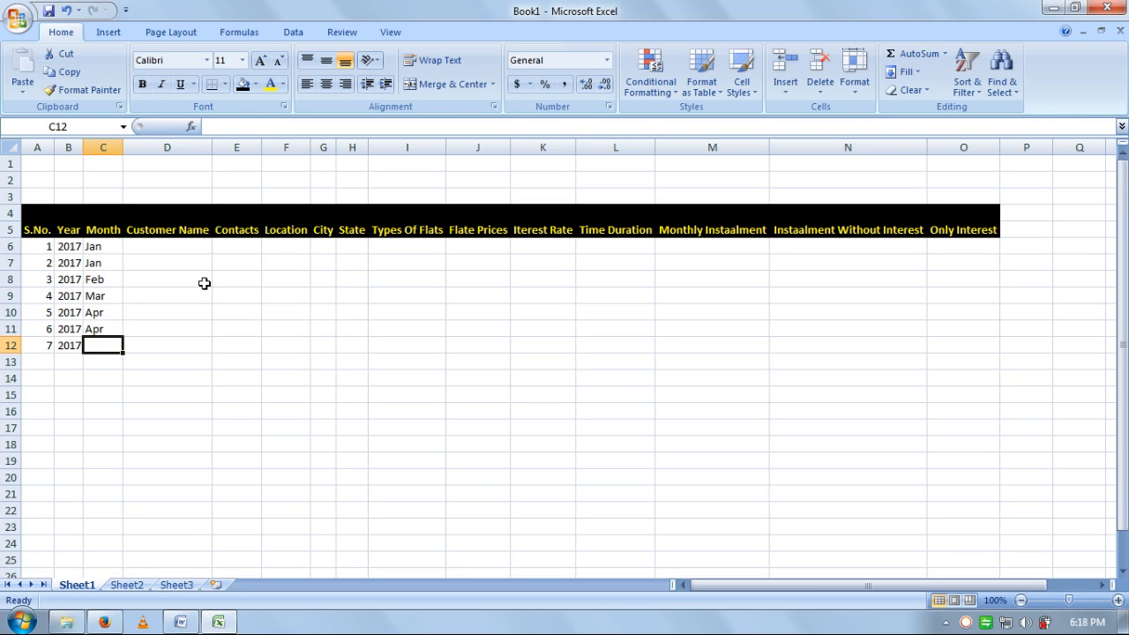
pyautogui.write('M')
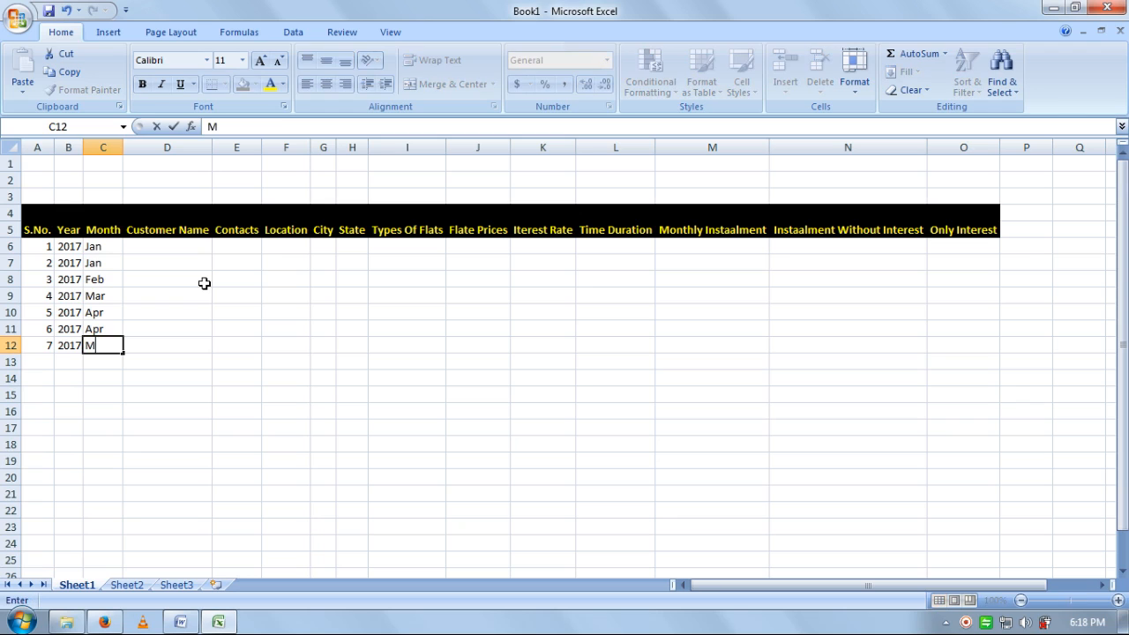
pyautogui.write('ay')
pyautogui.press('Tab')
pyautogui.press('Up')
pyautogui.press('Up')
pyautogui.press('Up')
pyautogui.press('Up')
pyautogui.press('Up')
pyautogui.press('Up')
pyautogui.press('Up')
pyautogui.press('Up')
pyautogui.press('Up')
pyautogui.press('Up')
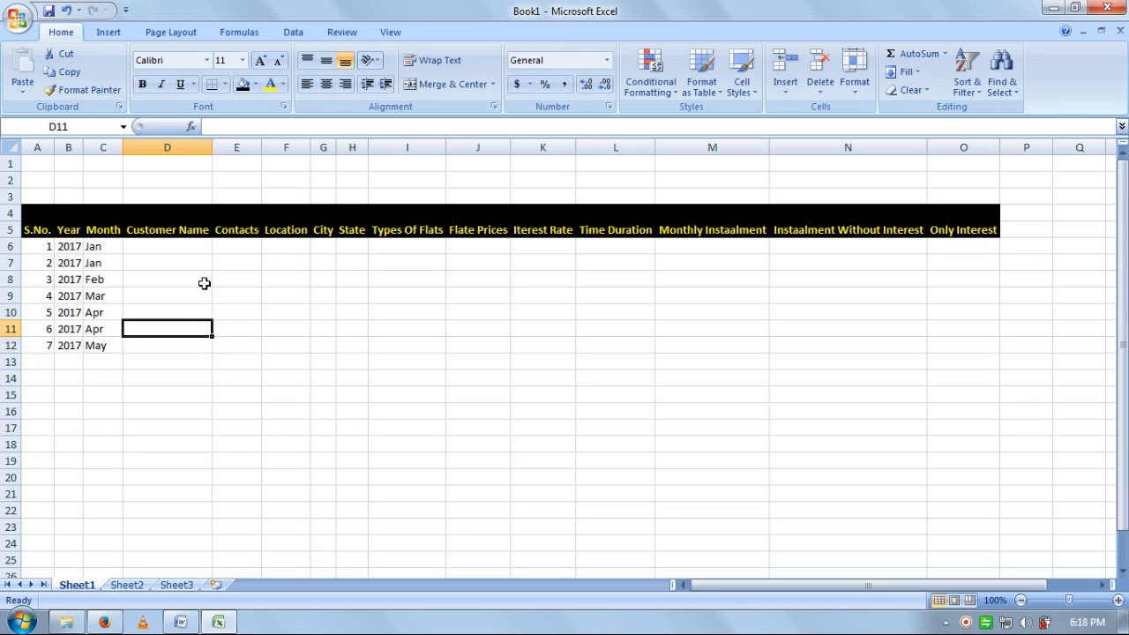
pyautogui.press('Down')
pyautogui.press('Down')
pyautogui.press('Down')
pyautogui.press('Down')
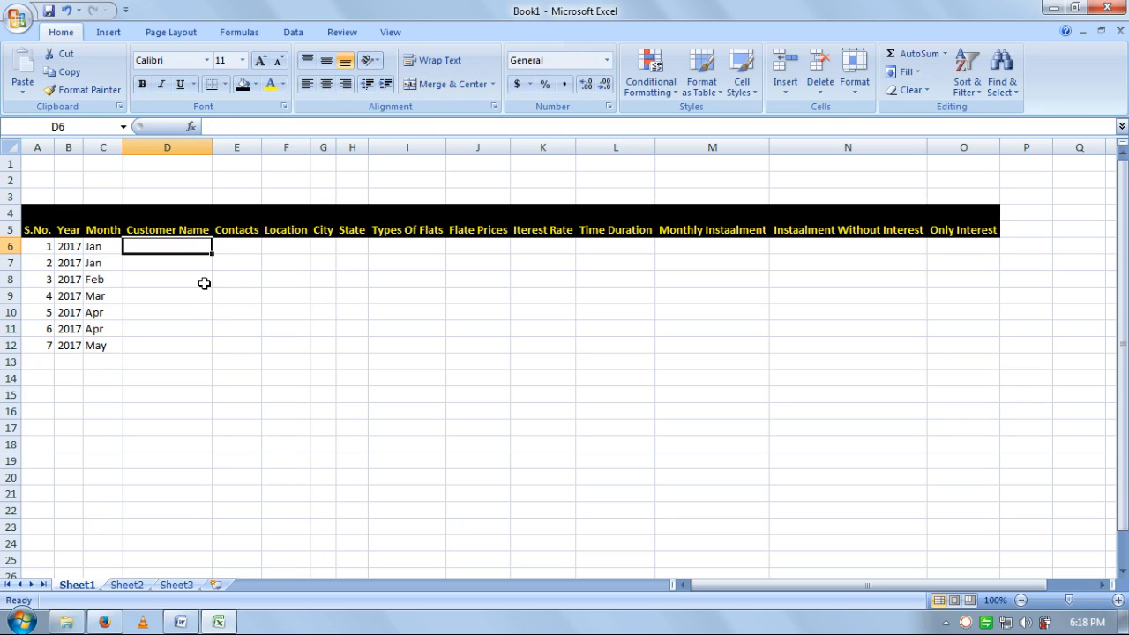
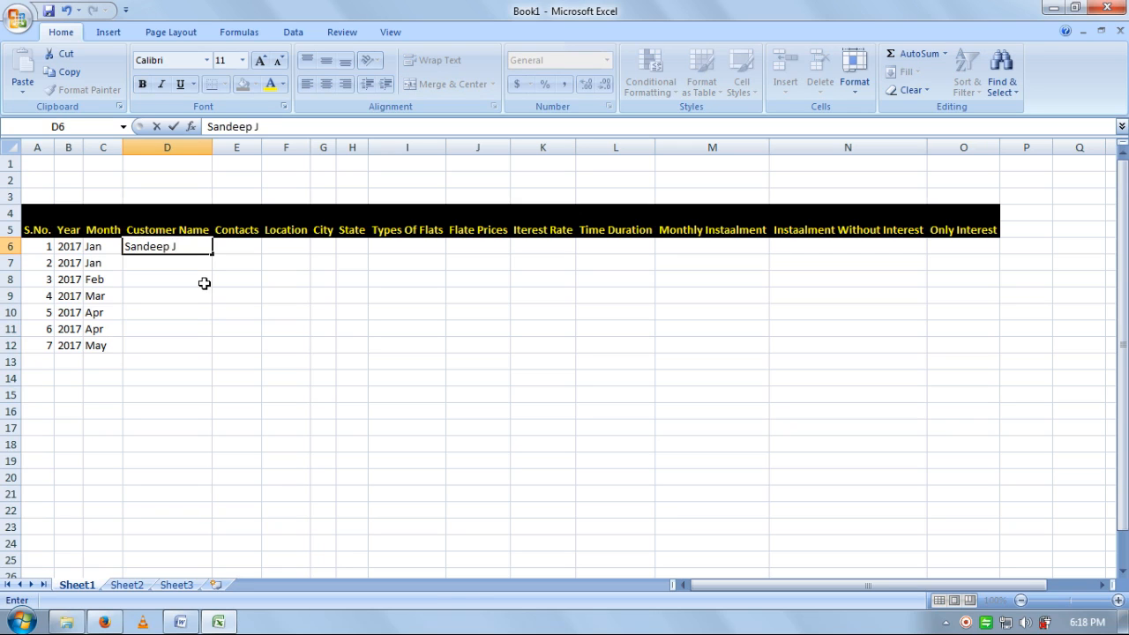
# - Enter the first four customers' full names in D6:D9, correcting typos along the way
pyautogui.press('Return')
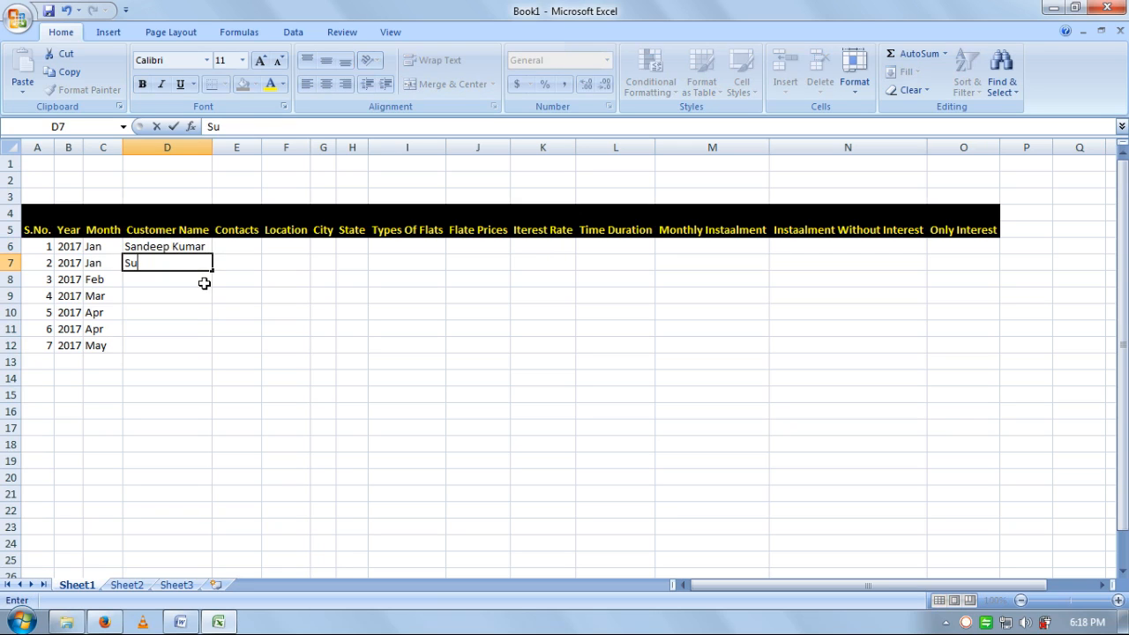
pyautogui.press('Return')
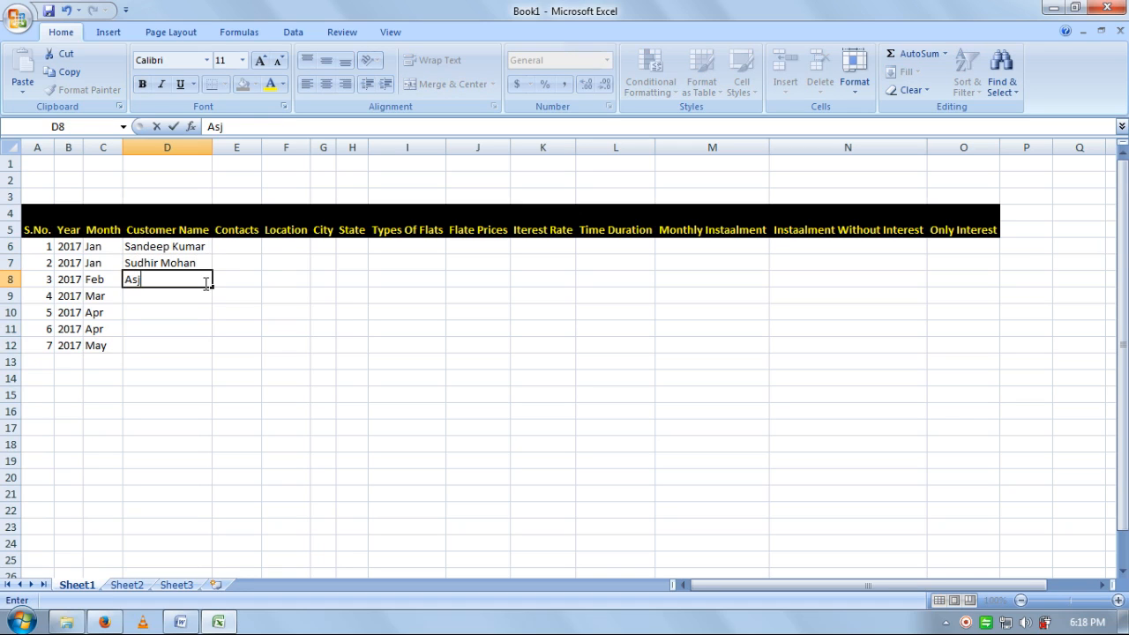
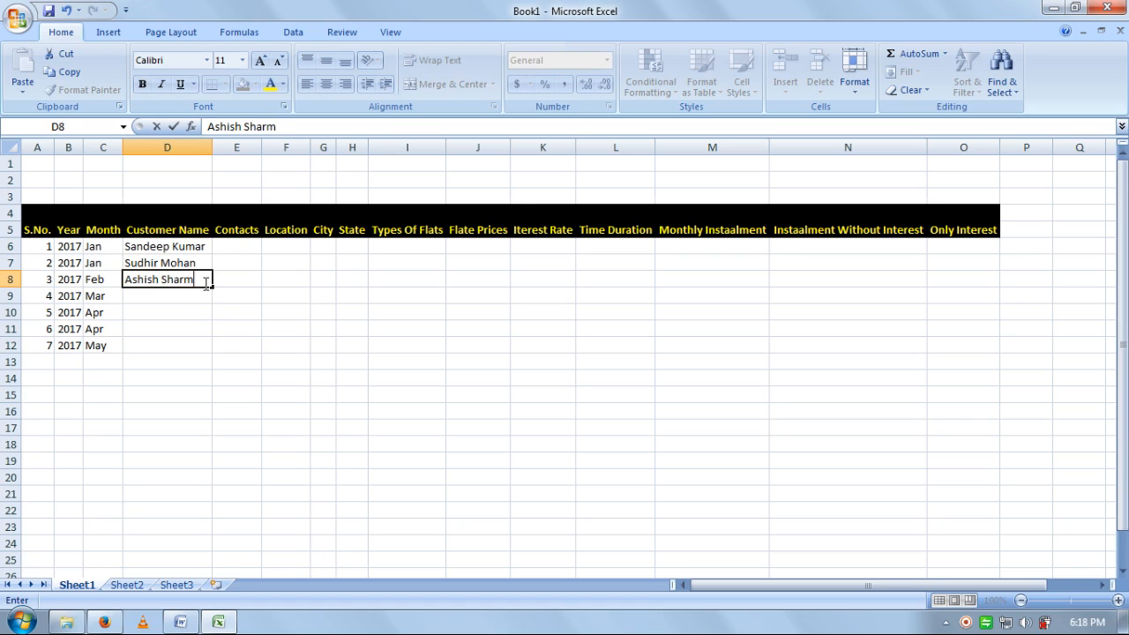
pyautogui.press('Return')
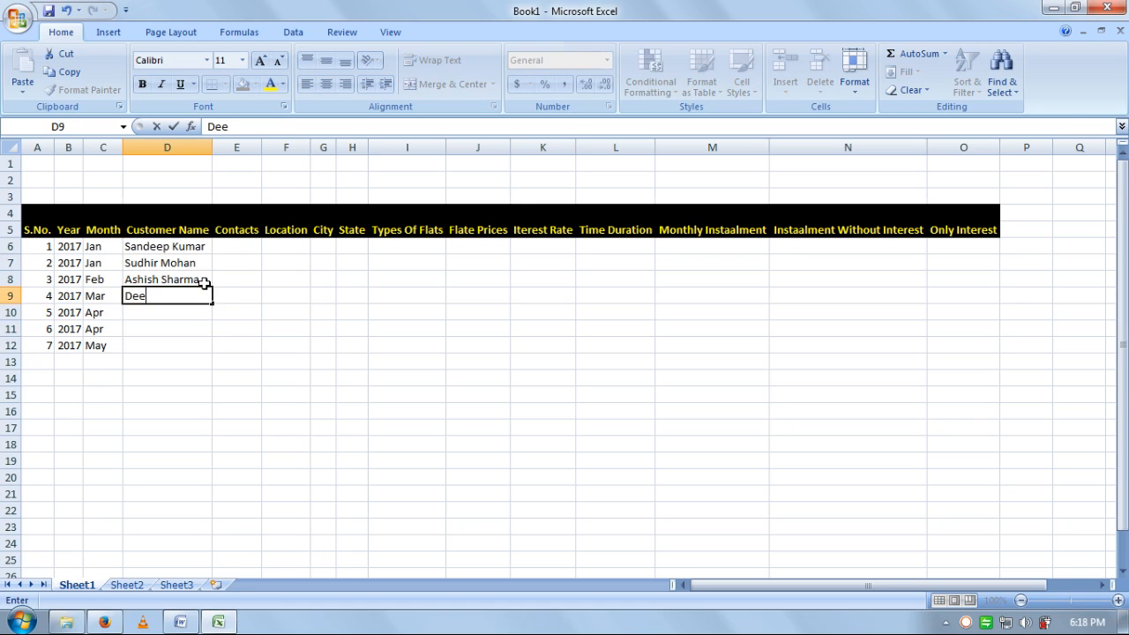
pyautogui.press('Return')
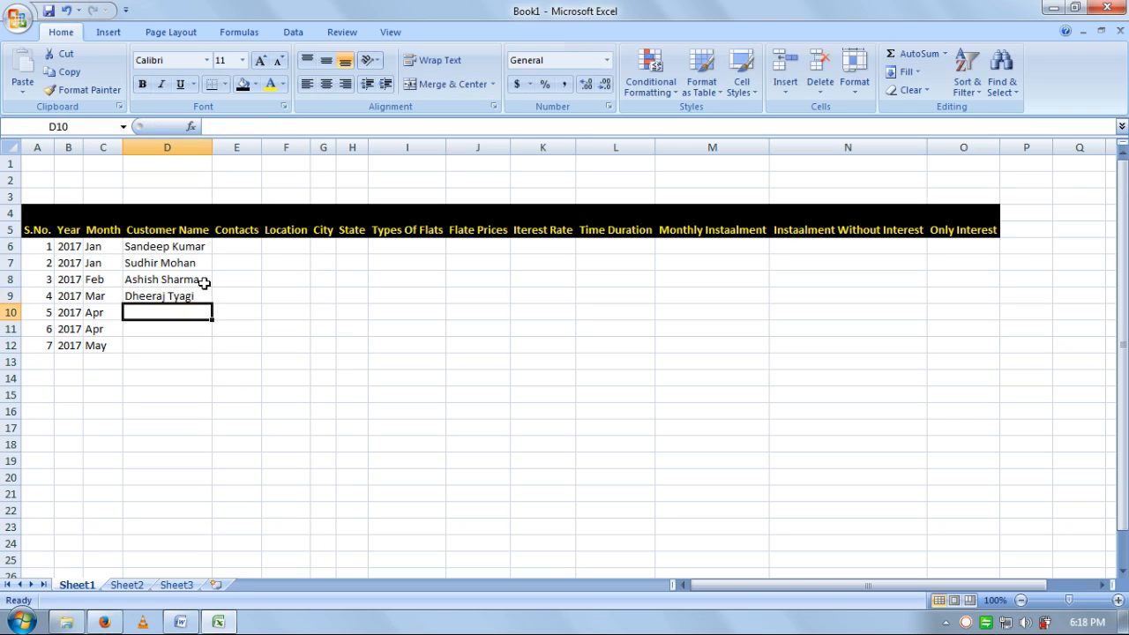
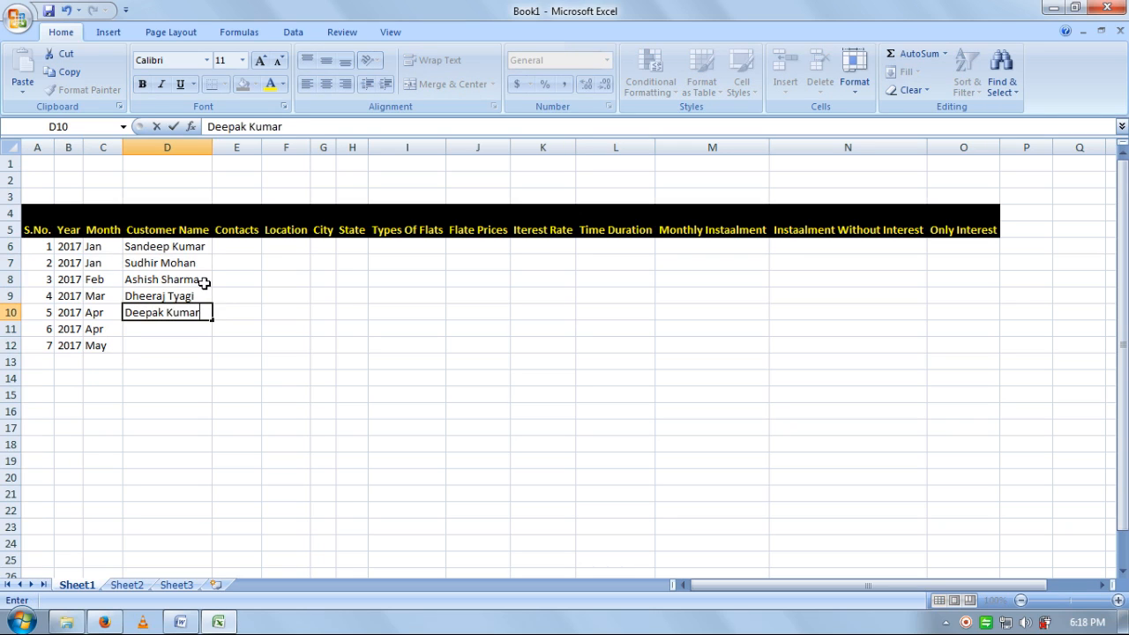
# - Enter the remaining three customers' full names in D10:D12
pyautogui.press('Return')
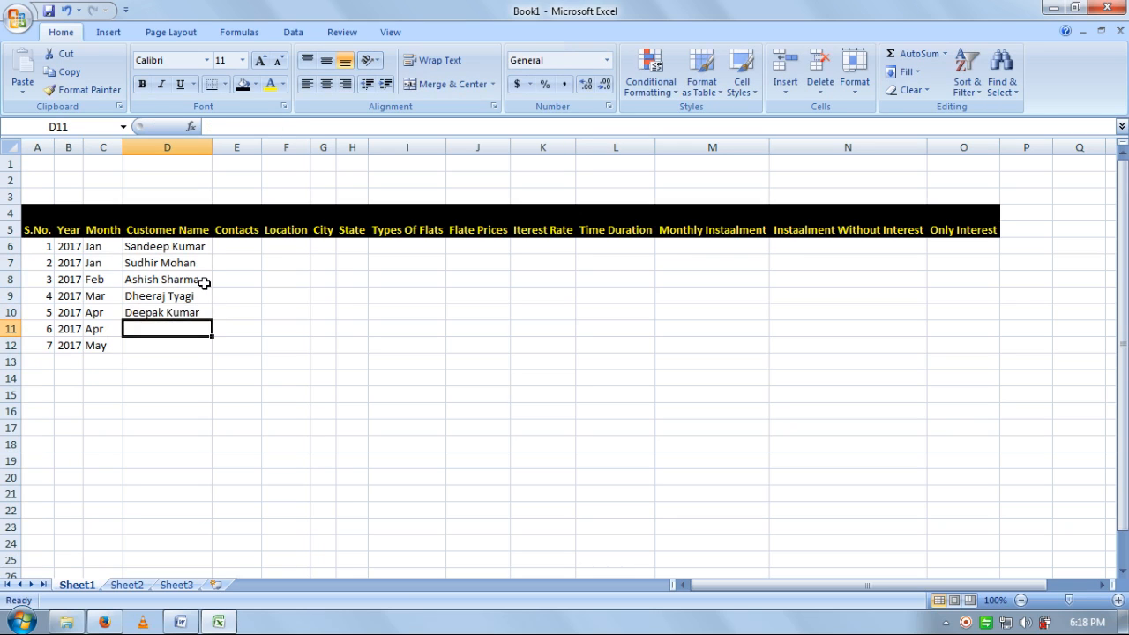
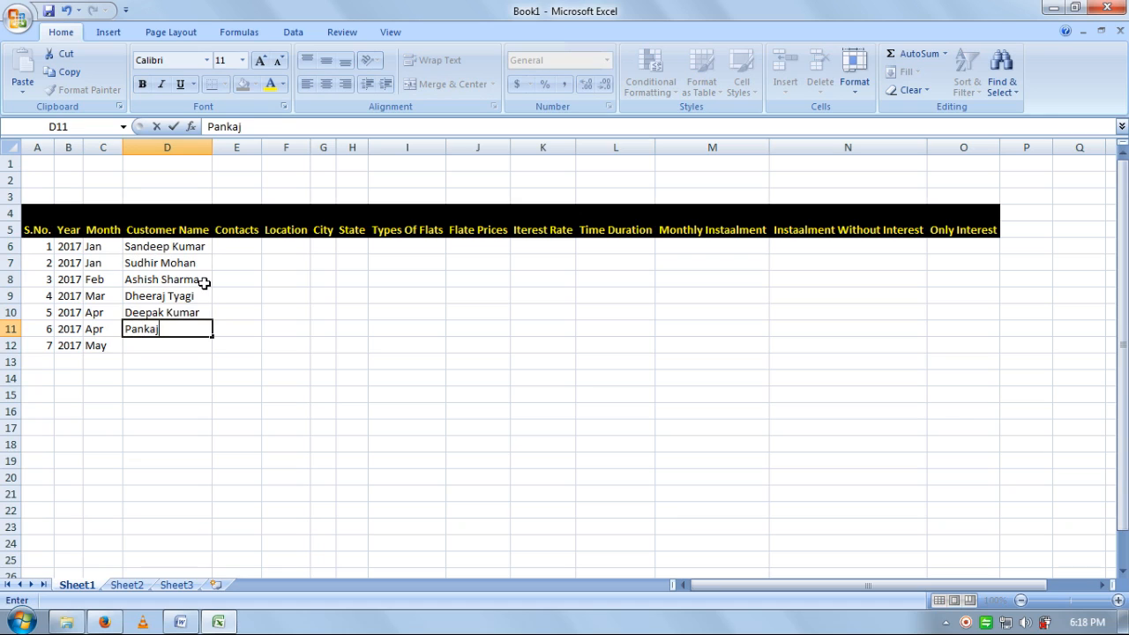
pyautogui.press('Return')
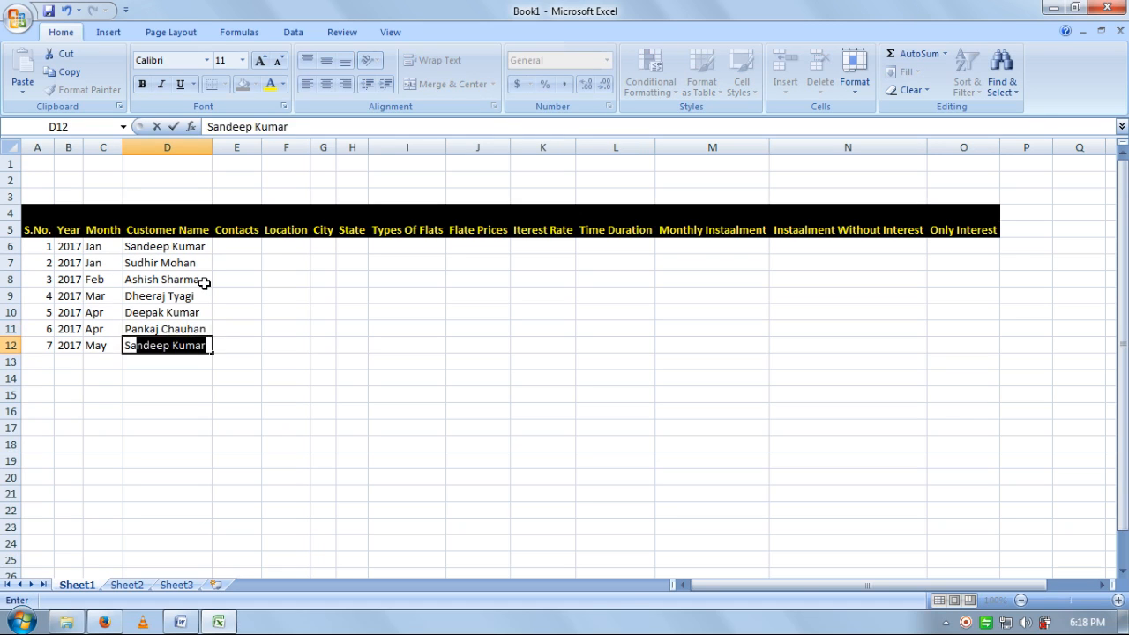
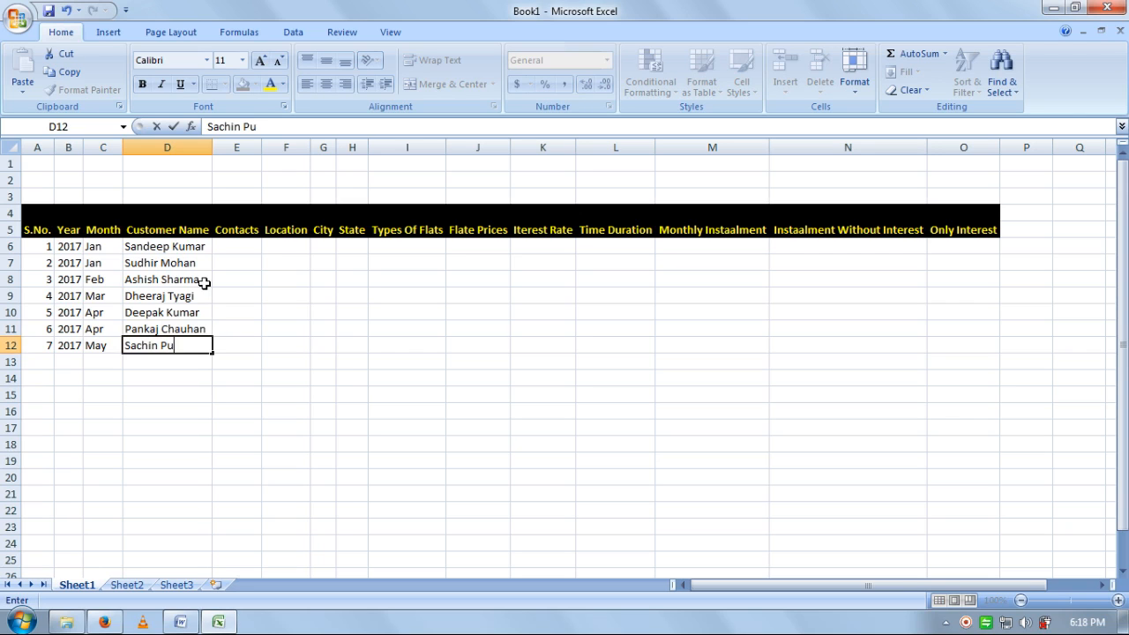
pyautogui.press('Tab')
pyautogui.hotkey('ctrl', 'Up')
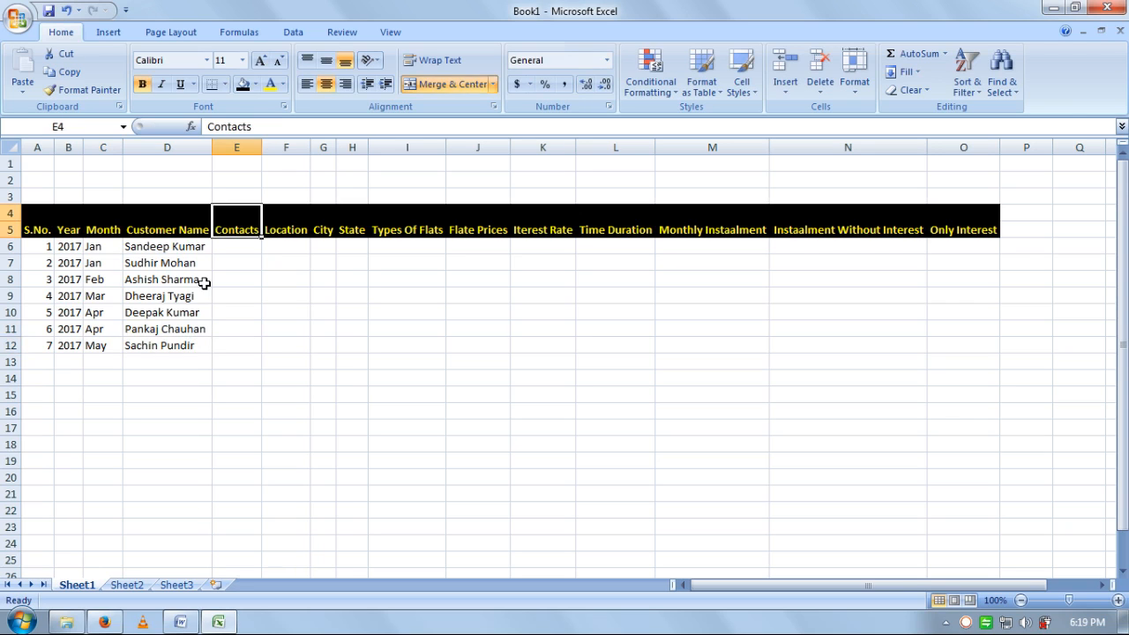
# - Enter the first four customers' phone numbers in E6:E9
pyautogui.press('Down')
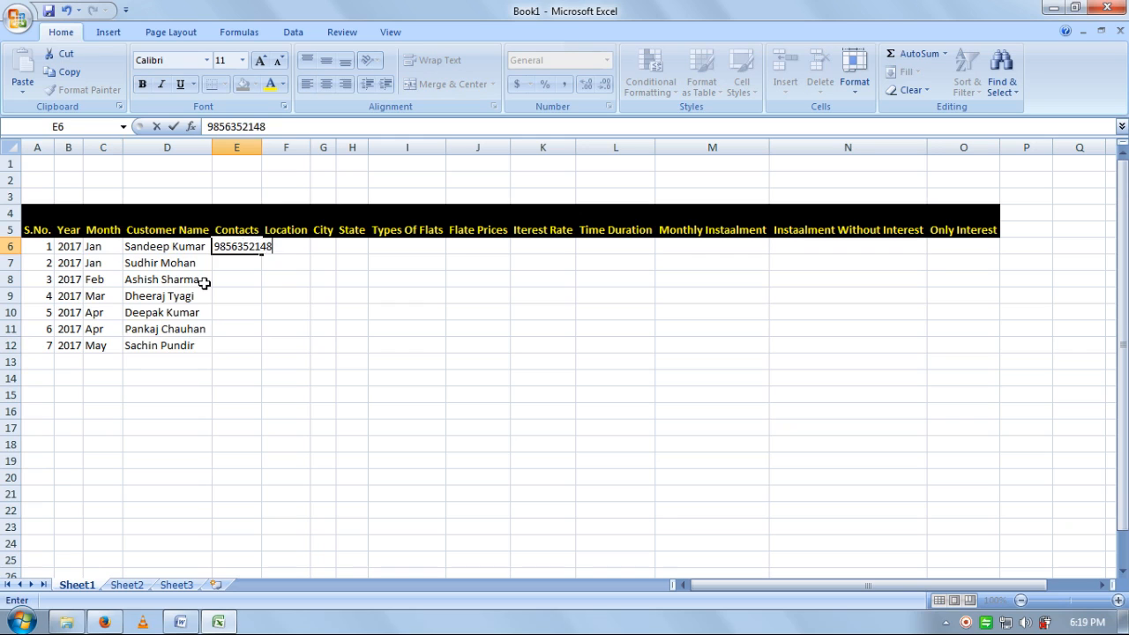
pyautogui.press('Return')
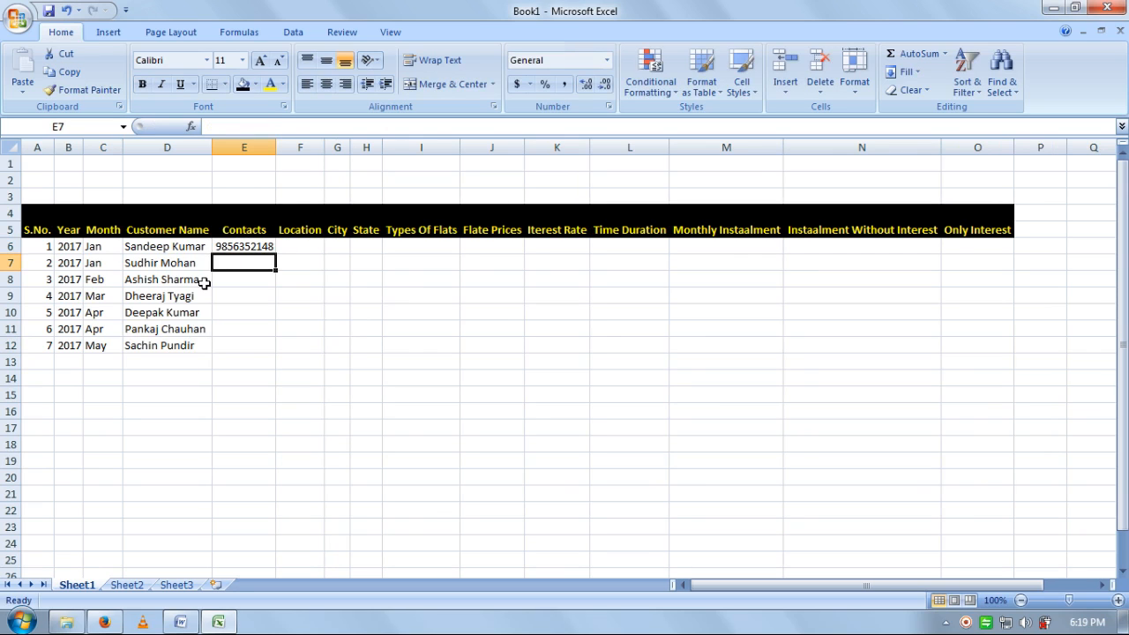
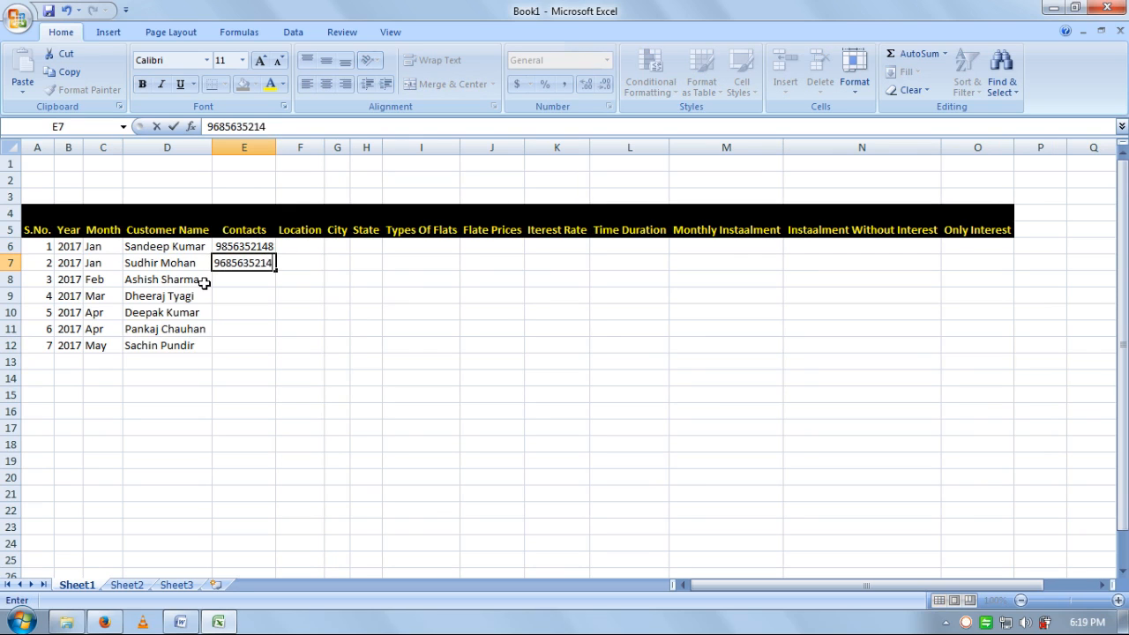
pyautogui.press('Return')
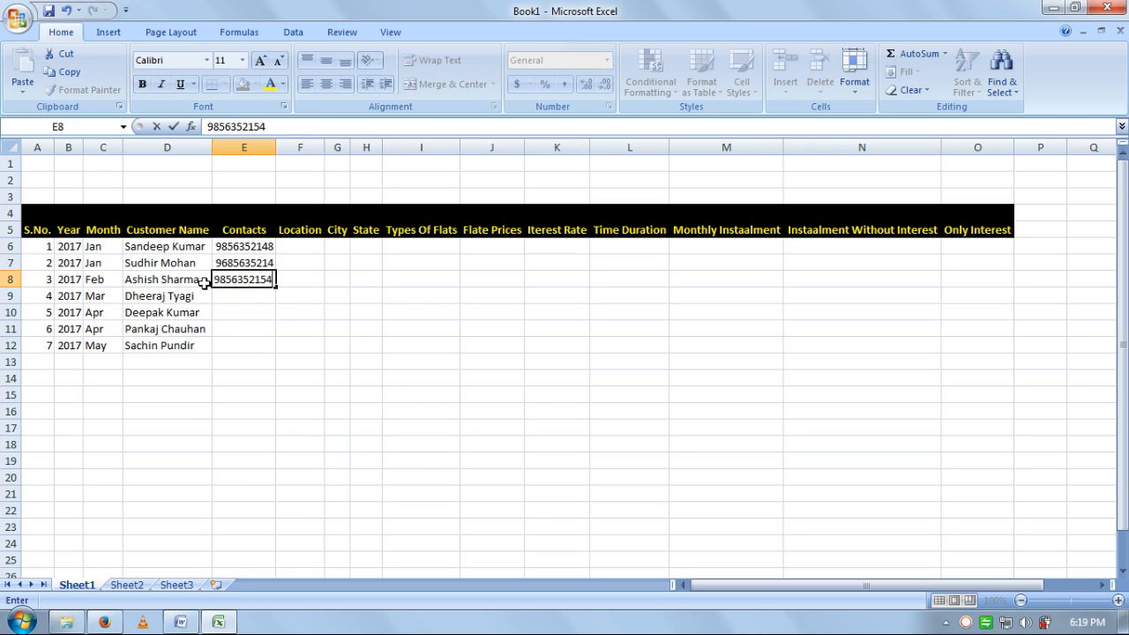
pyautogui.press('Return')
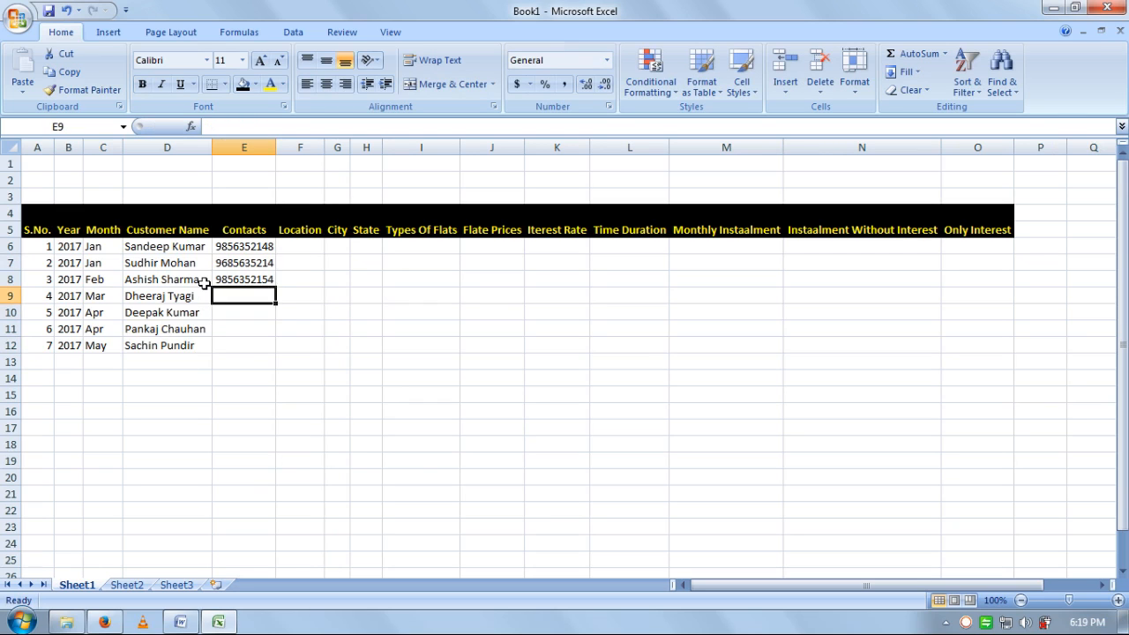
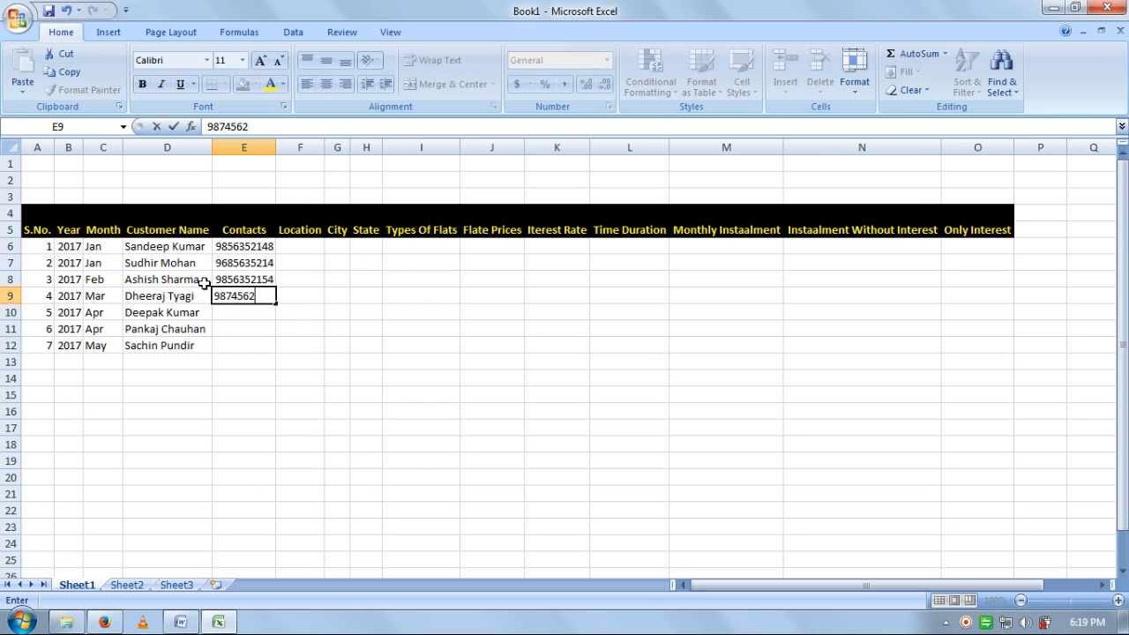
pyautogui.press('Return')
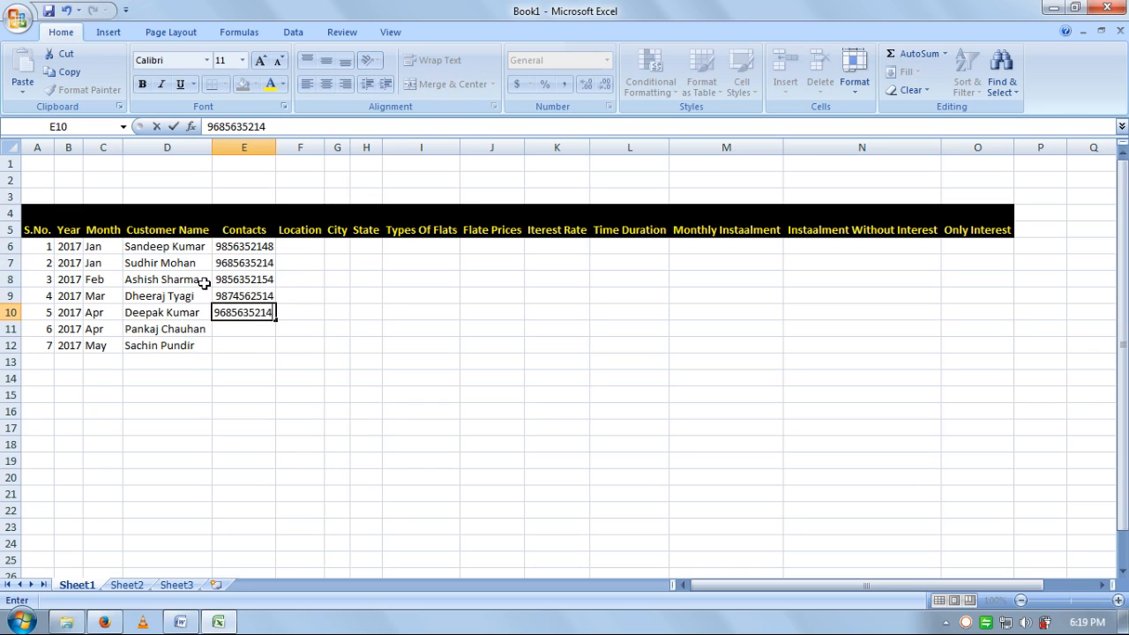
# - Enter the last three customers' phone numbers in E10:E12
pyautogui.press('Return')
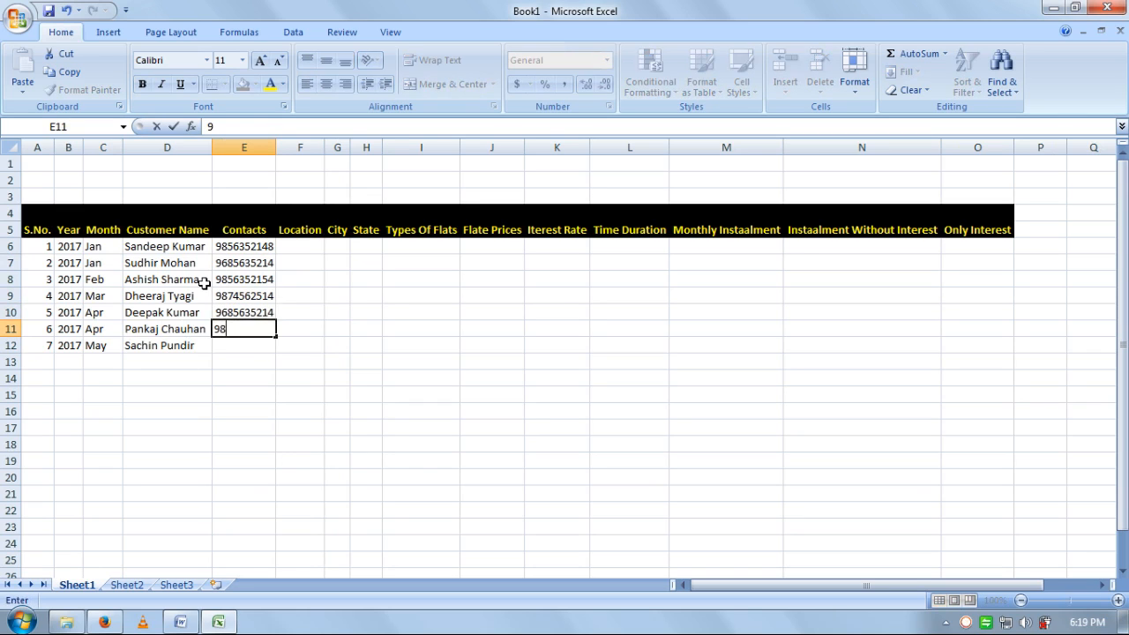
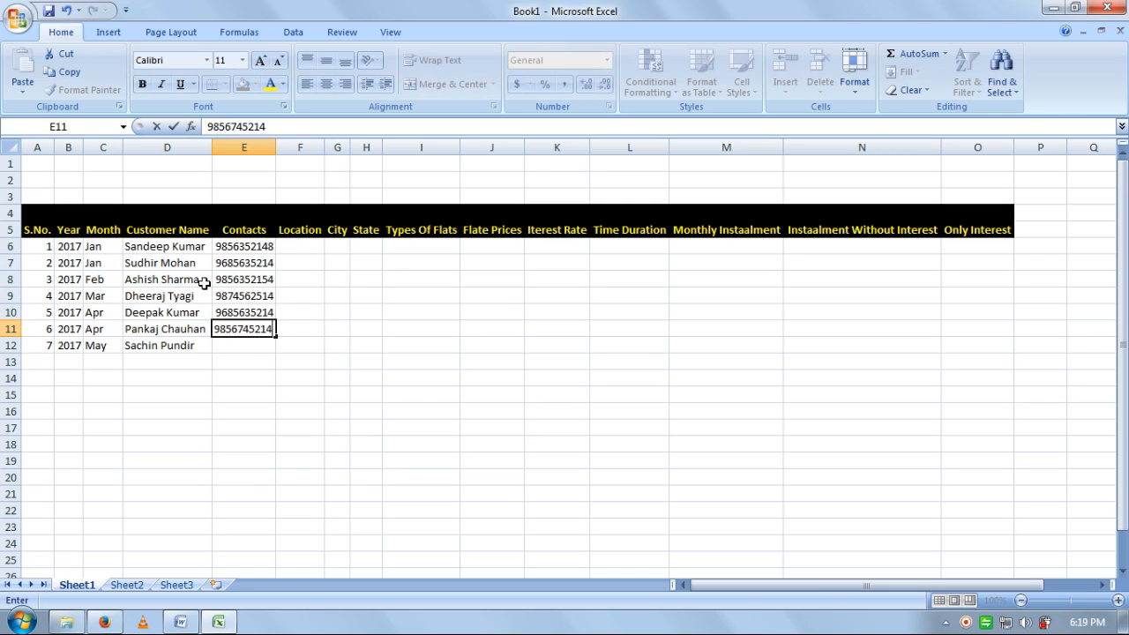
pyautogui.press('Return')
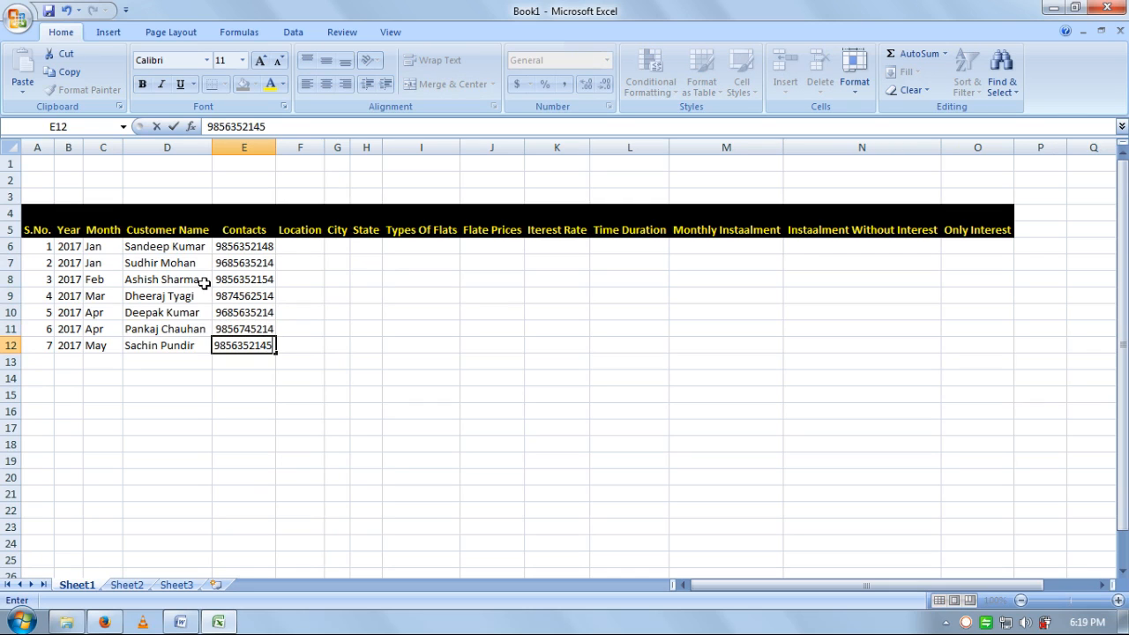
pyautogui.press('Return')
pyautogui.press('Right')
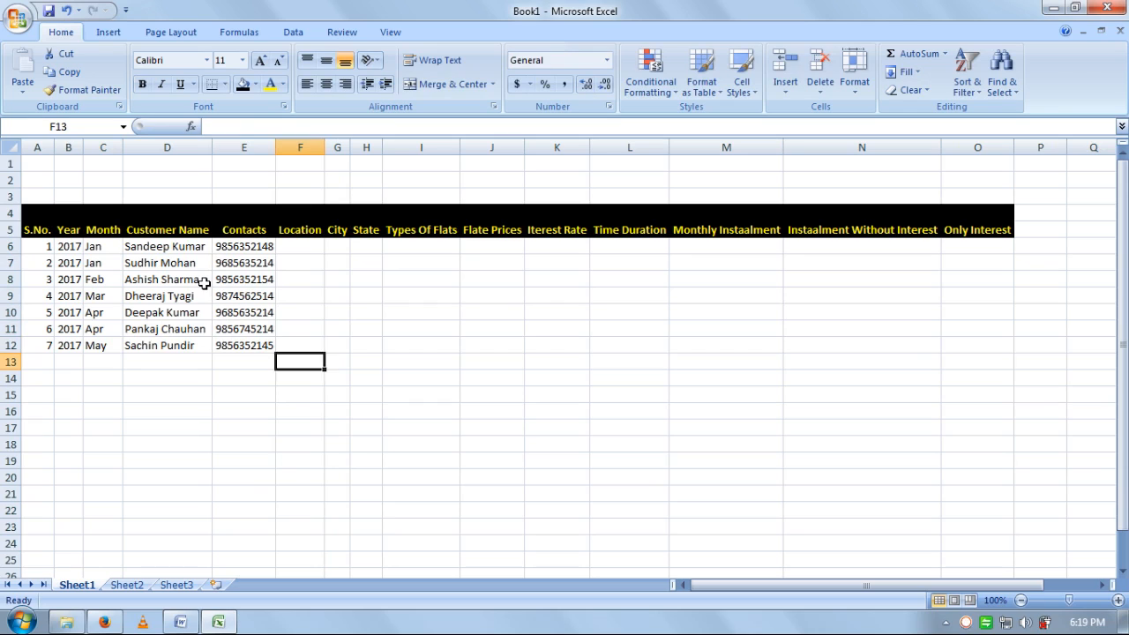
pyautogui.press('Up')
pyautogui.press('Up')
pyautogui.press('Up')
pyautogui.press('Up')
pyautogui.press('Up')
pyautogui.press('Up')
pyautogui.press('Up')
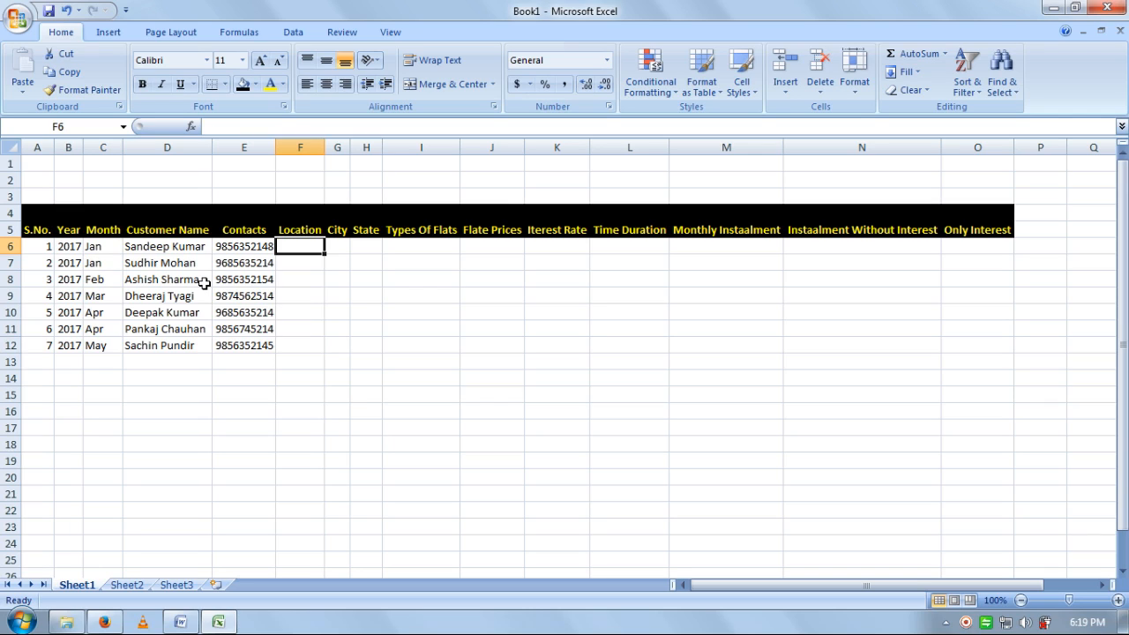
# - Enter the first four customers' localities in F6:F9, fixing a stray slash
pyautogui.write('Raj')
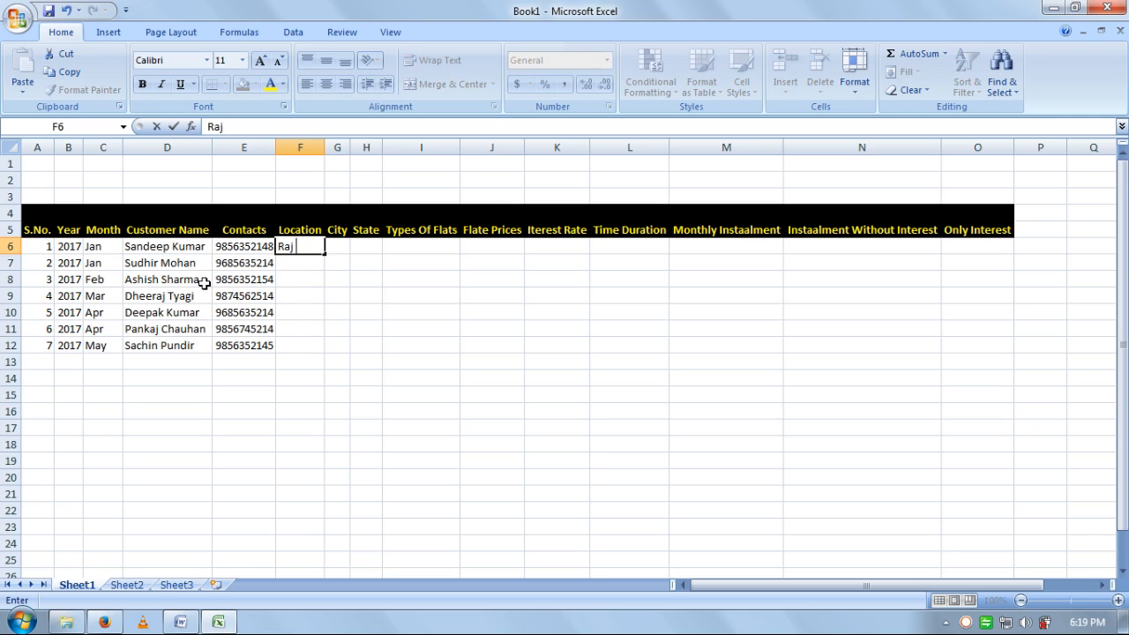
pyautogui.write(' Nager')
pyautogui.press('Return')
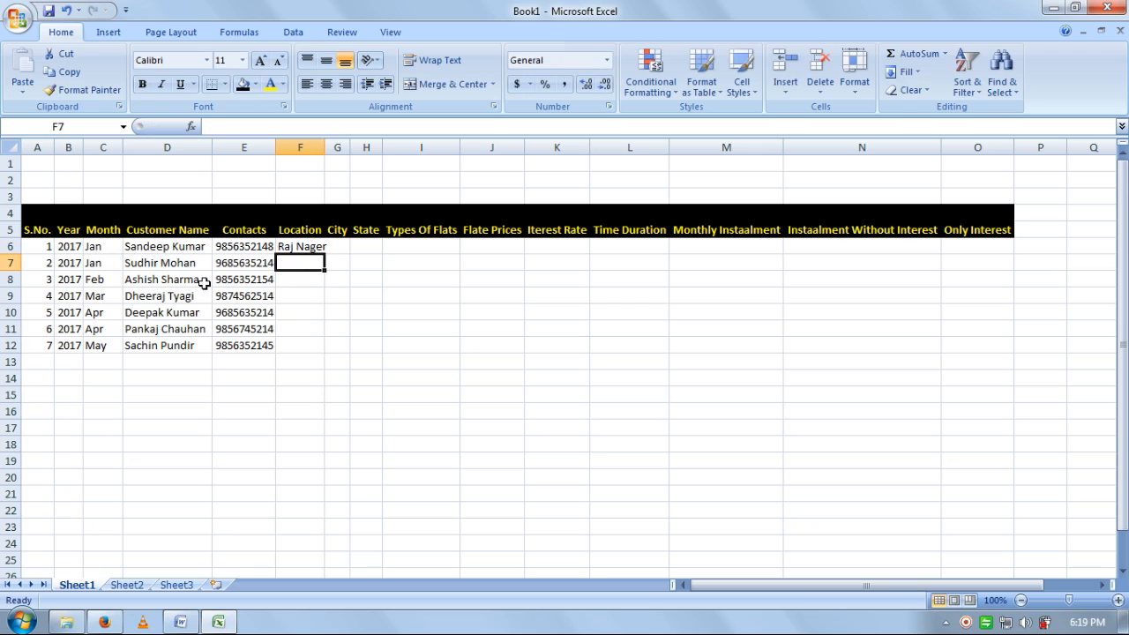
pyautogui.write('Vija')
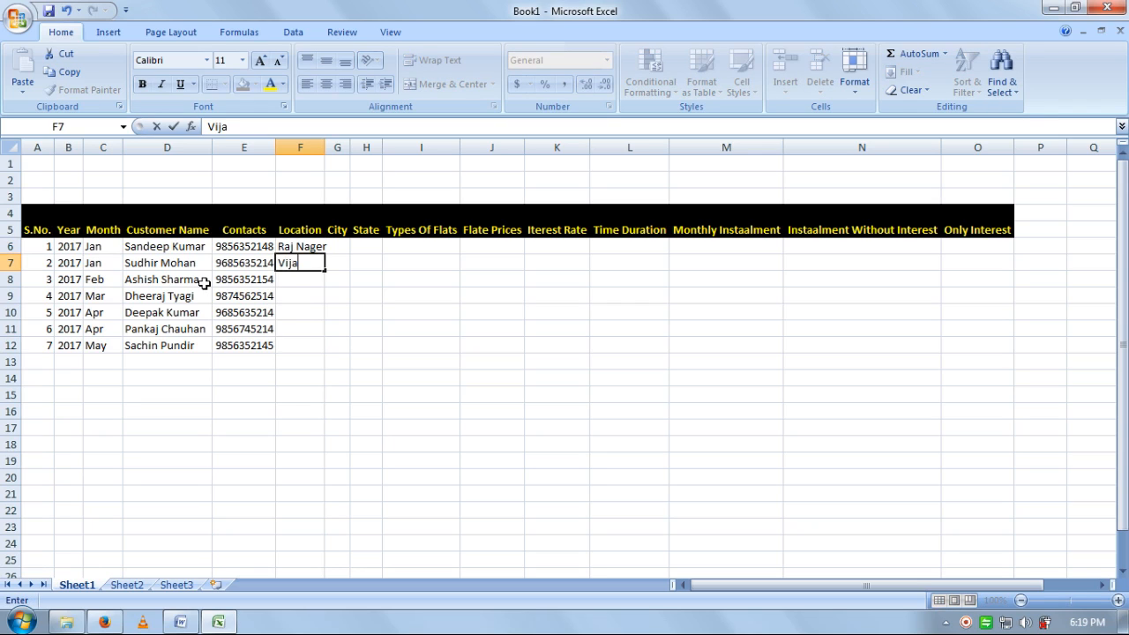
pyautogui.write('y Nagar')
pyautogui.press('Return')
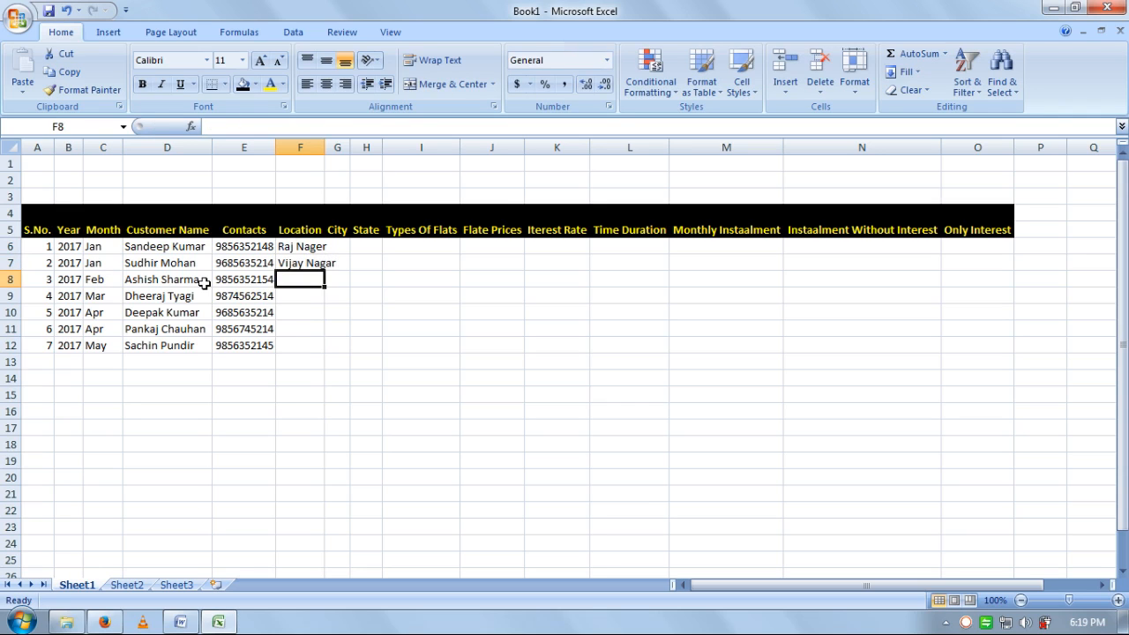
pyautogui.write('Prat')
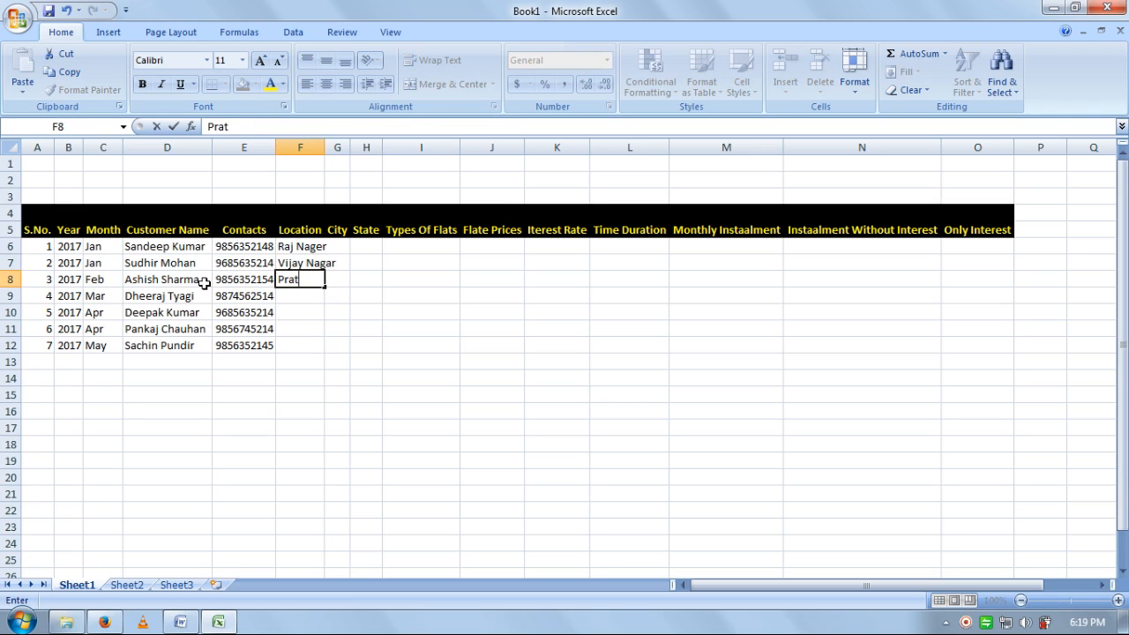
pyautogui.write('ap Vihar')
pyautogui.press('Return')
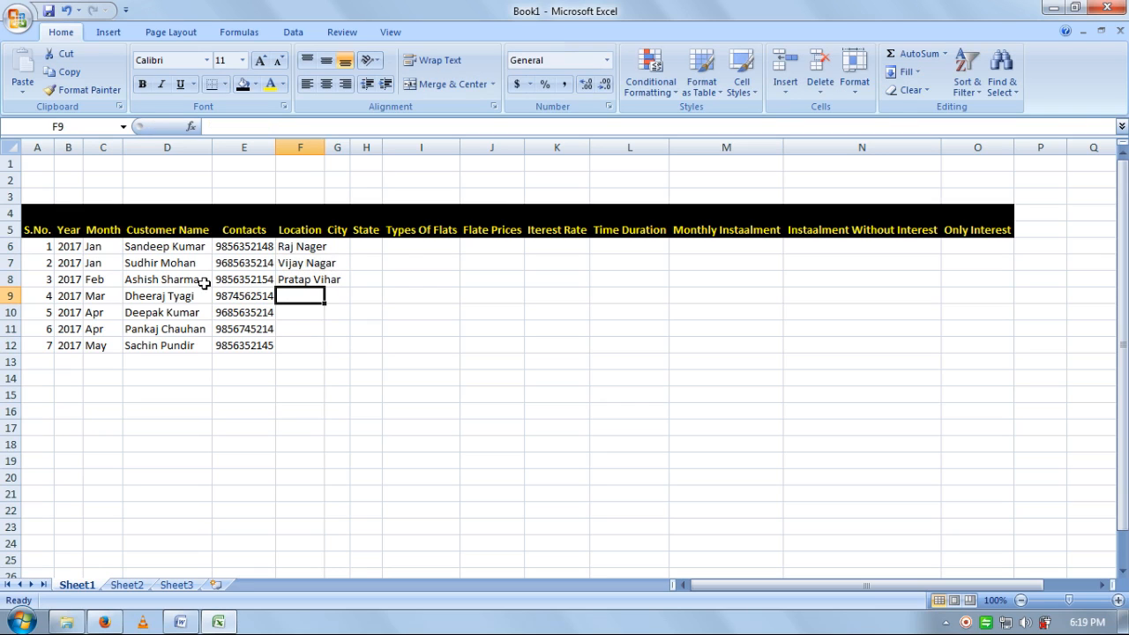
pyautogui.write('Noida')
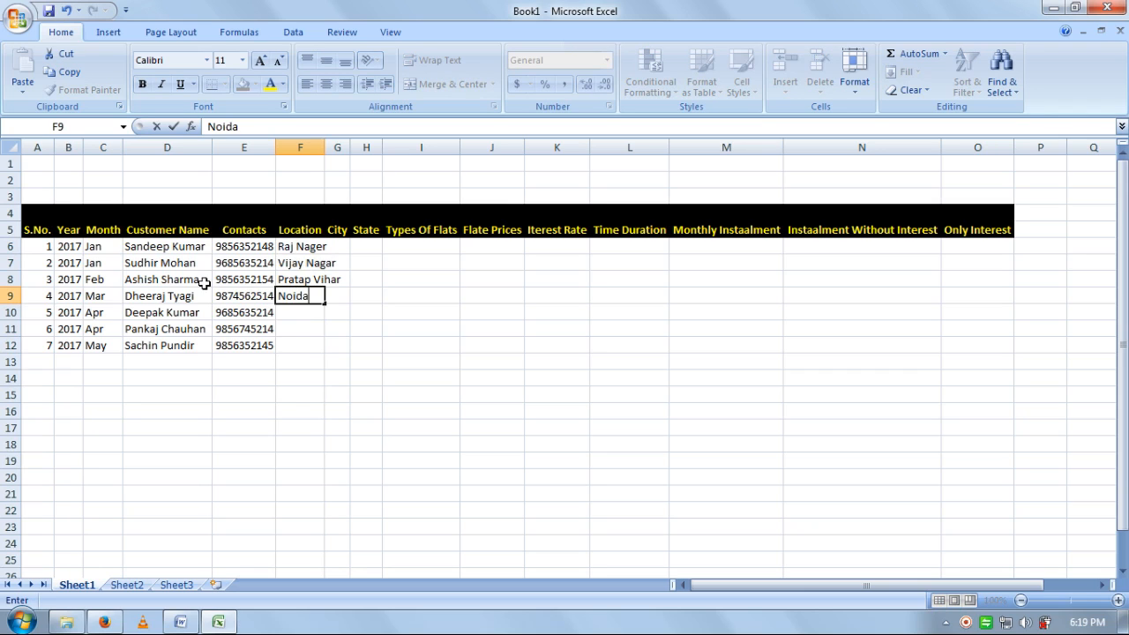
pyautogui.press('Return')
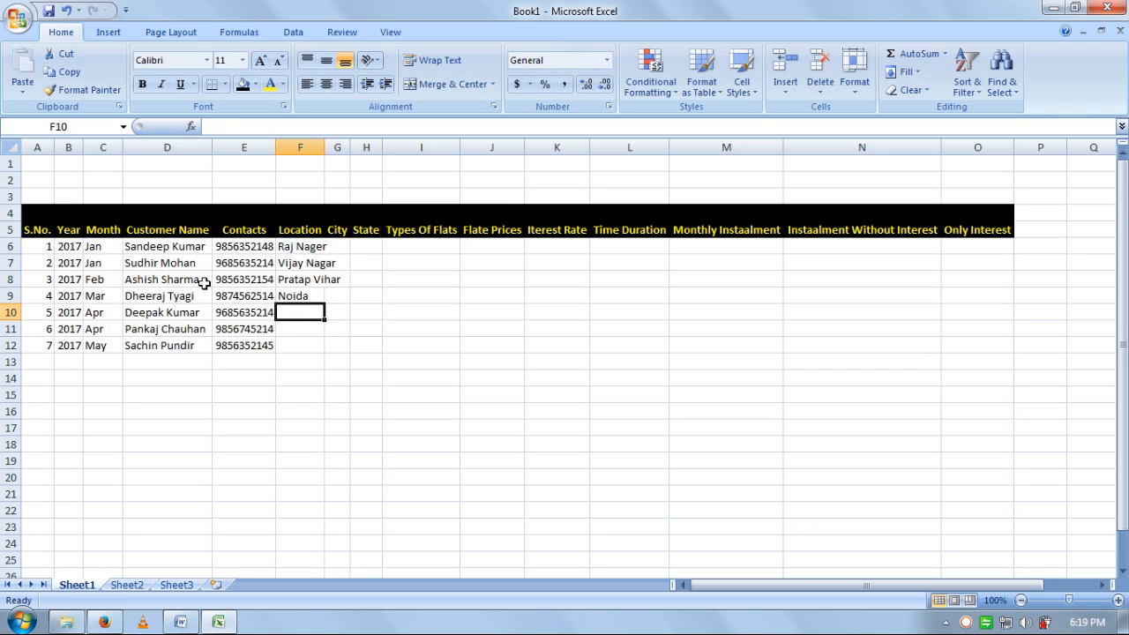
# - Enter the last three customers' localities in F10:F12
pyautogui.write('Sah')
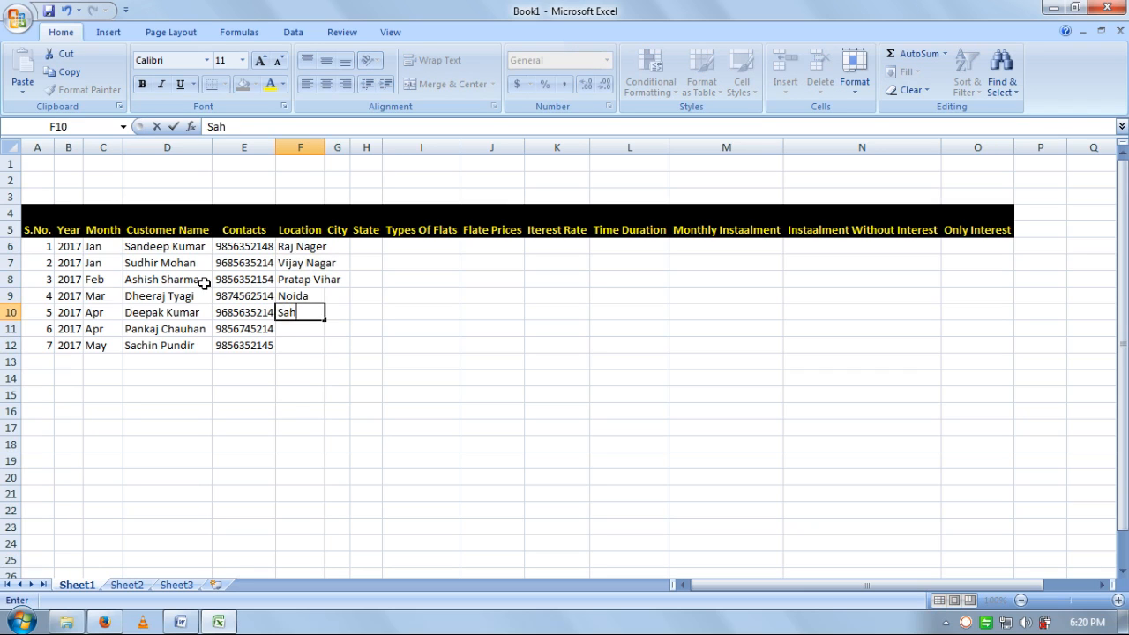
pyautogui.write('ibabad')
pyautogui.press('Return')
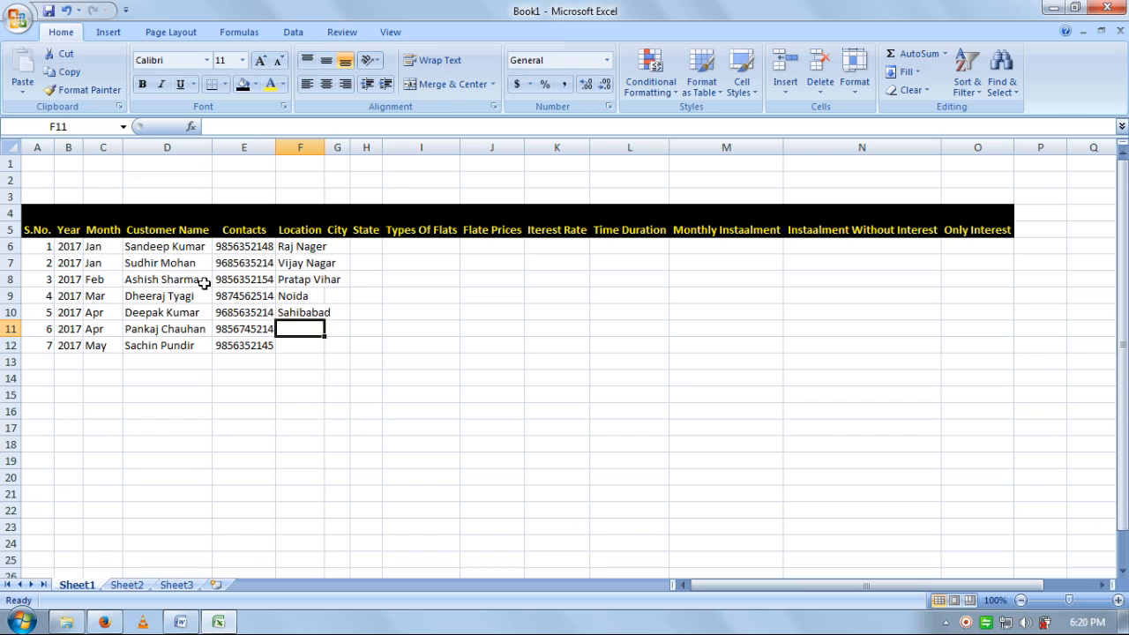
pyautogui.write('Vive')
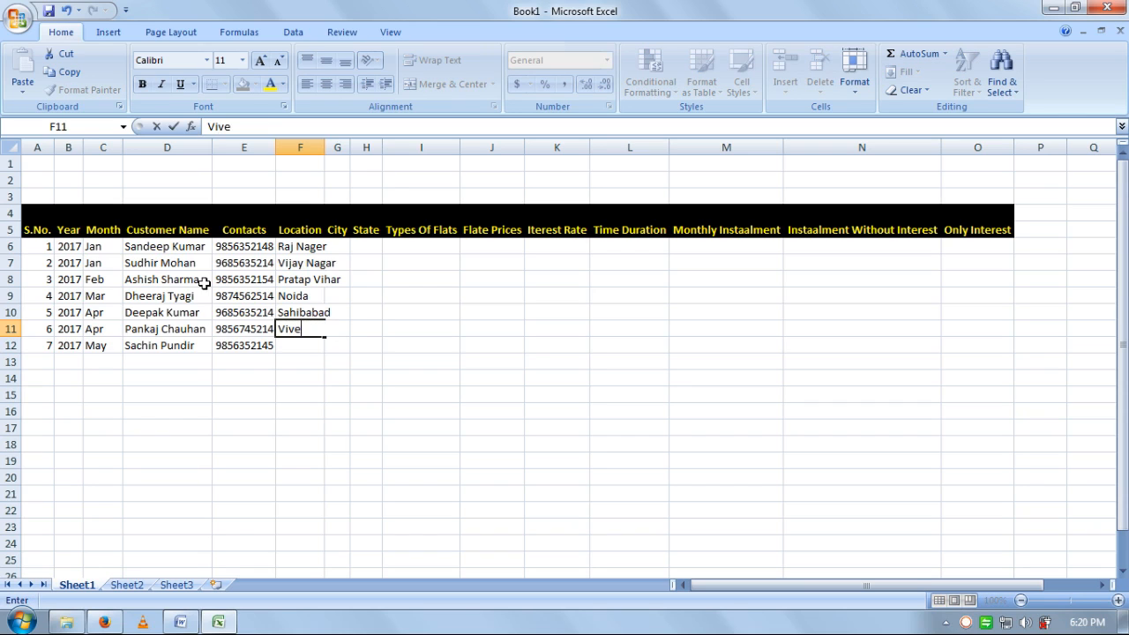
pyautogui.write('k Vihar')
pyautogui.press('Return')
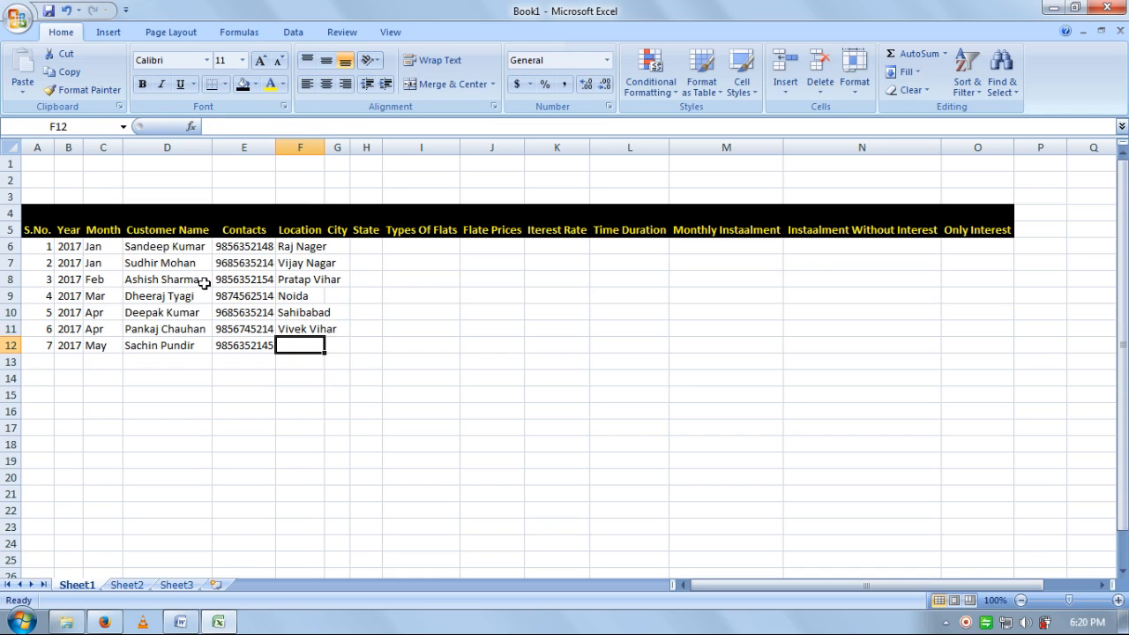
pyautogui.write('Kavi')
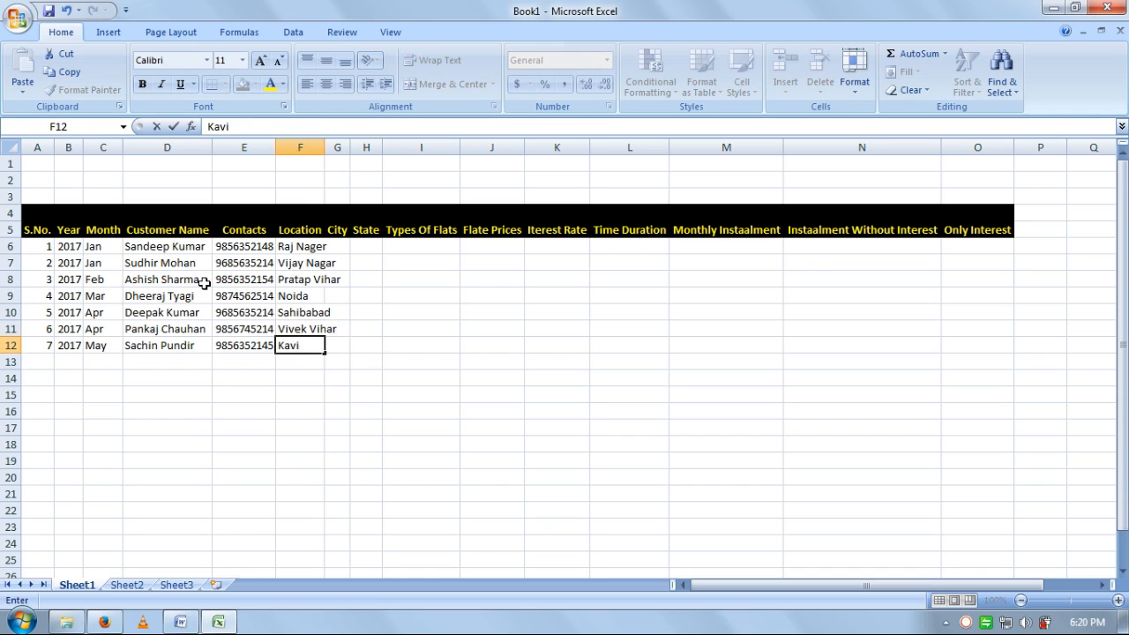
pyautogui.write(' Nagar')
pyautogui.press('Tab')
pyautogui.press('Up')
pyautogui.press('Up')
pyautogui.press('Up')
pyautogui.press('Up')
pyautogui.press('Up')
pyautogui.press('Up')
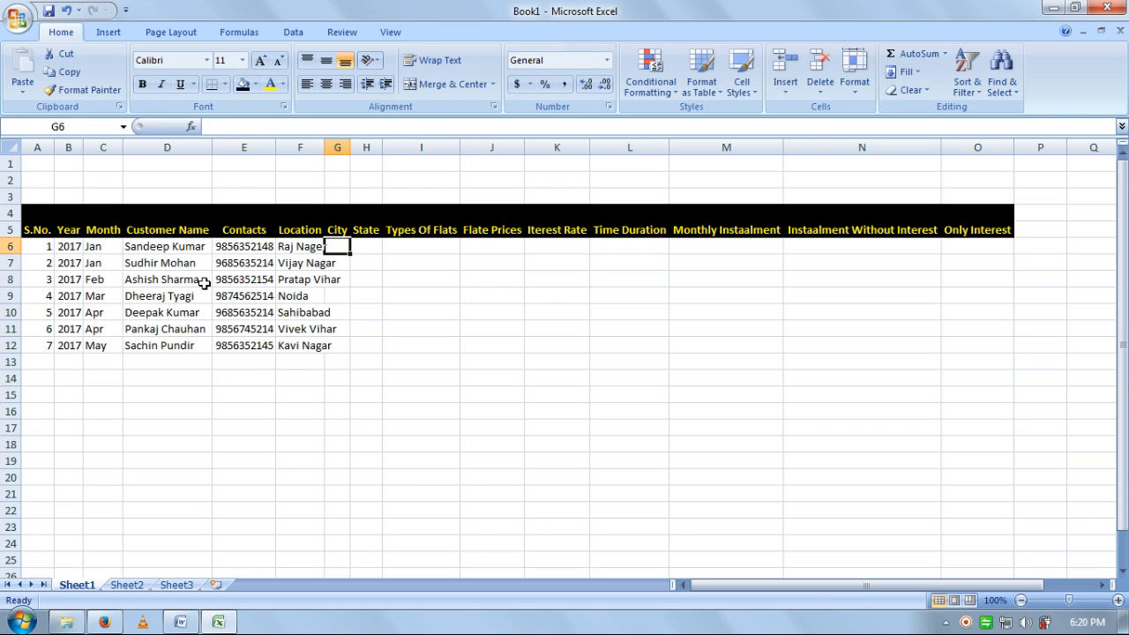
# - Widen column G, type Ghaziabad in G6 and fill it down through G12 with Ctrl+D
pyautogui.moveTo(324, 148); pyautogui.dragTo(458, 147)
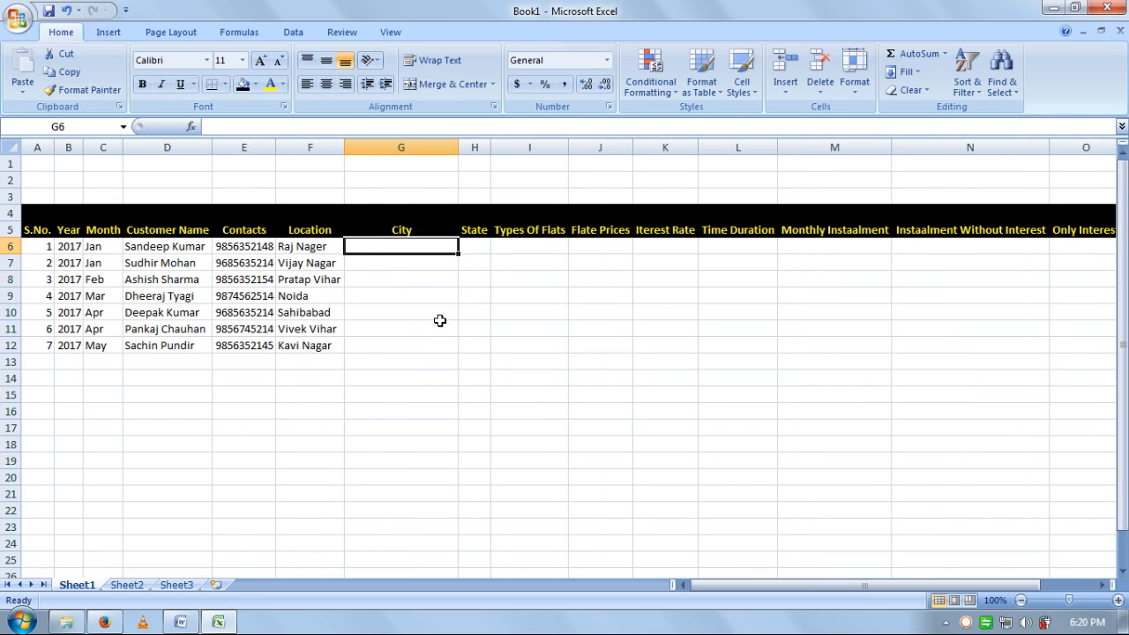
pyautogui.write('G')
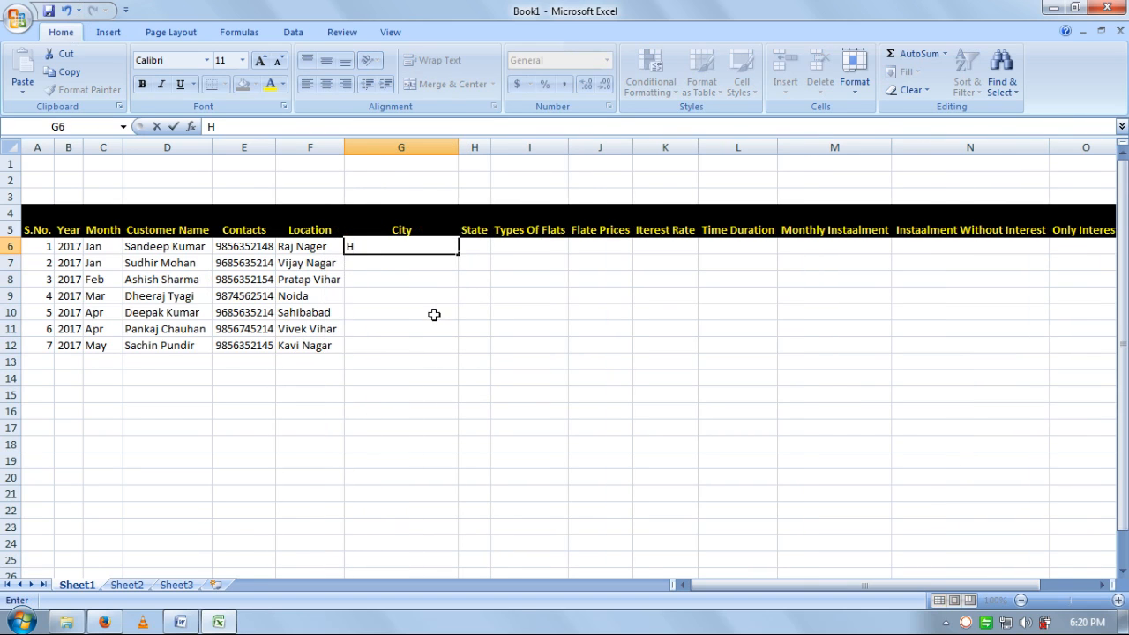
pyautogui.press('BackSpace')
pyautogui.write('Ghaziabad')
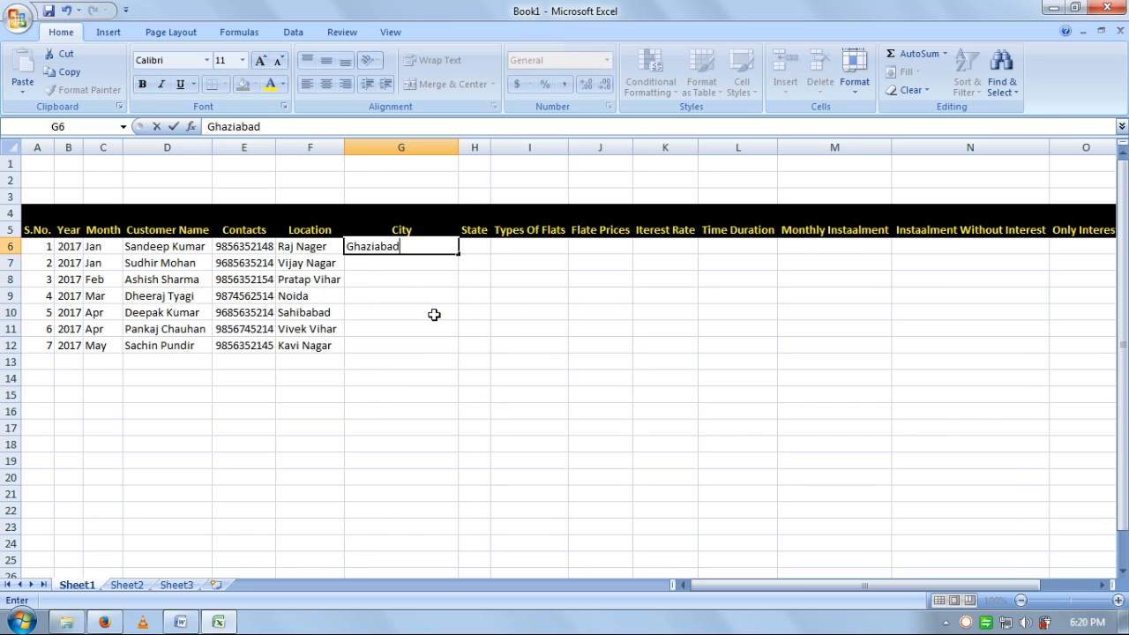
pyautogui.moveTo(371, 353); pyautogui.dragTo(375, 251)
pyautogui.moveTo(369, 344); pyautogui.dragTo(374, 252)
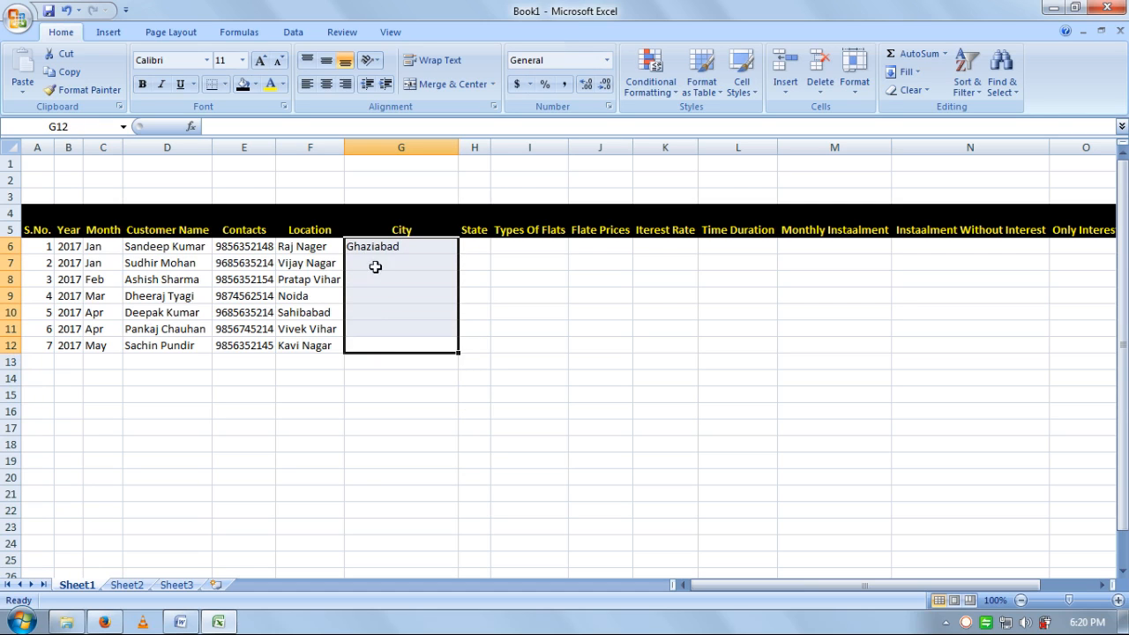
pyautogui.hotkey('ctrl', 'd')
pyautogui.press('Right')
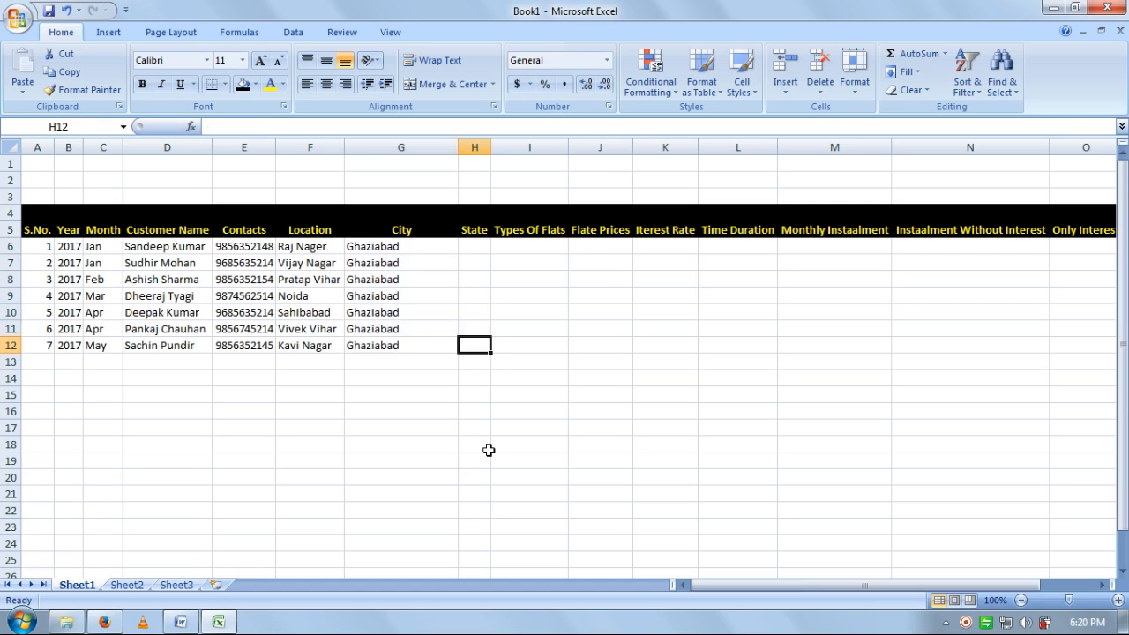
pyautogui.press('Up')
pyautogui.press('Up')
pyautogui.press('Up')
pyautogui.press('Up')
pyautogui.press('Up')
pyautogui.press('Up')
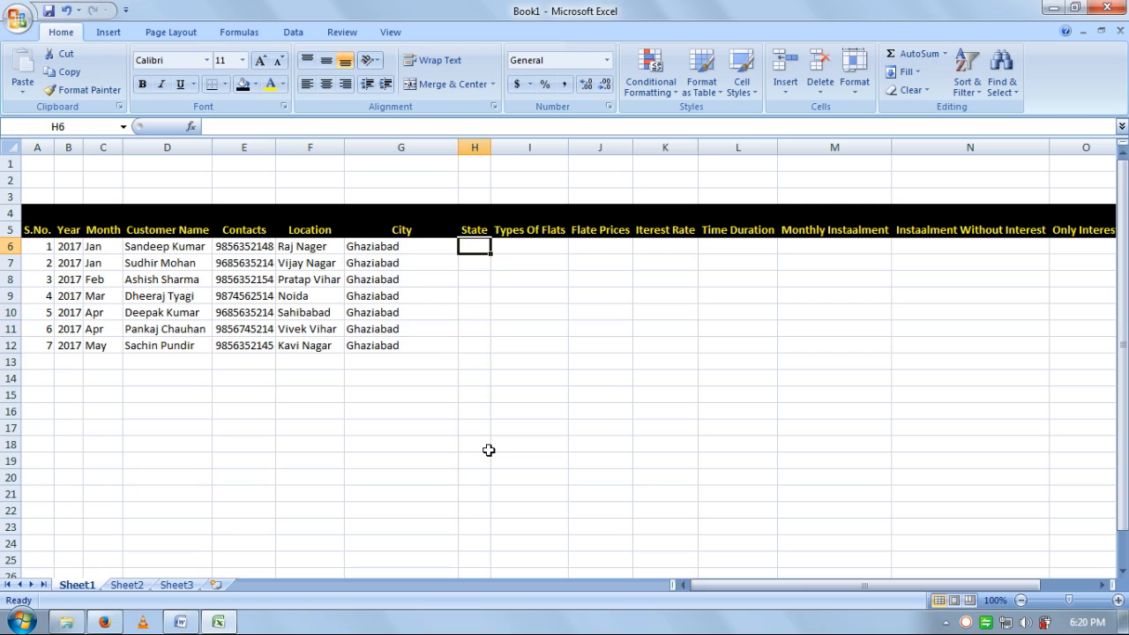
# - Widen column H, type UP (NCR) in H6 and fill it down through H12
pyautogui.moveTo(493, 147); pyautogui.dragTo(574, 148)
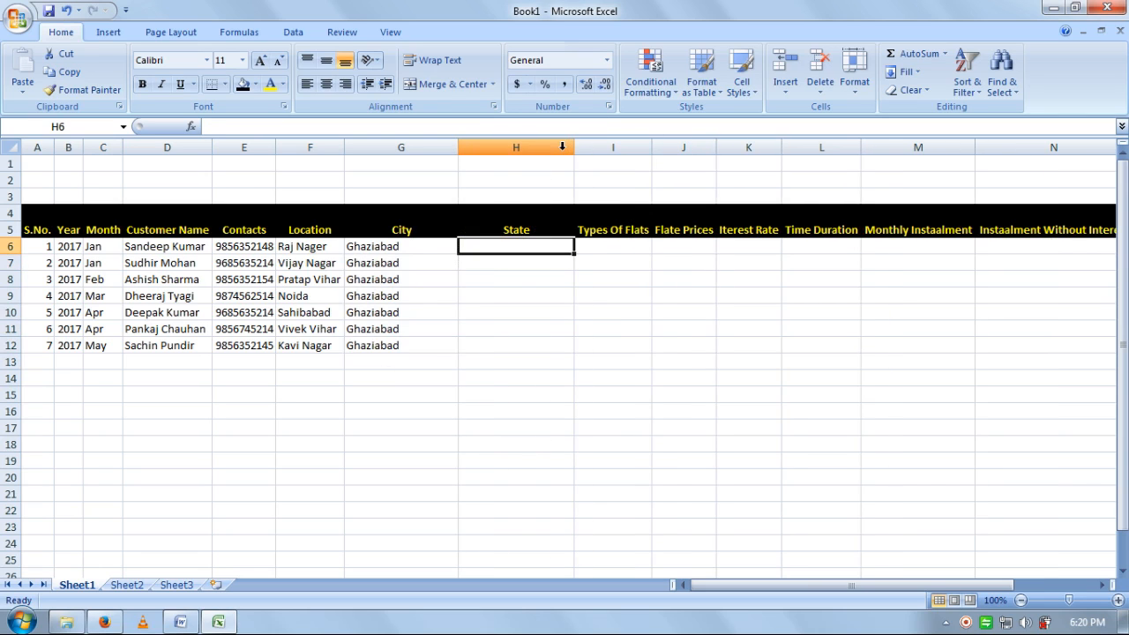
pyautogui.write('UP')
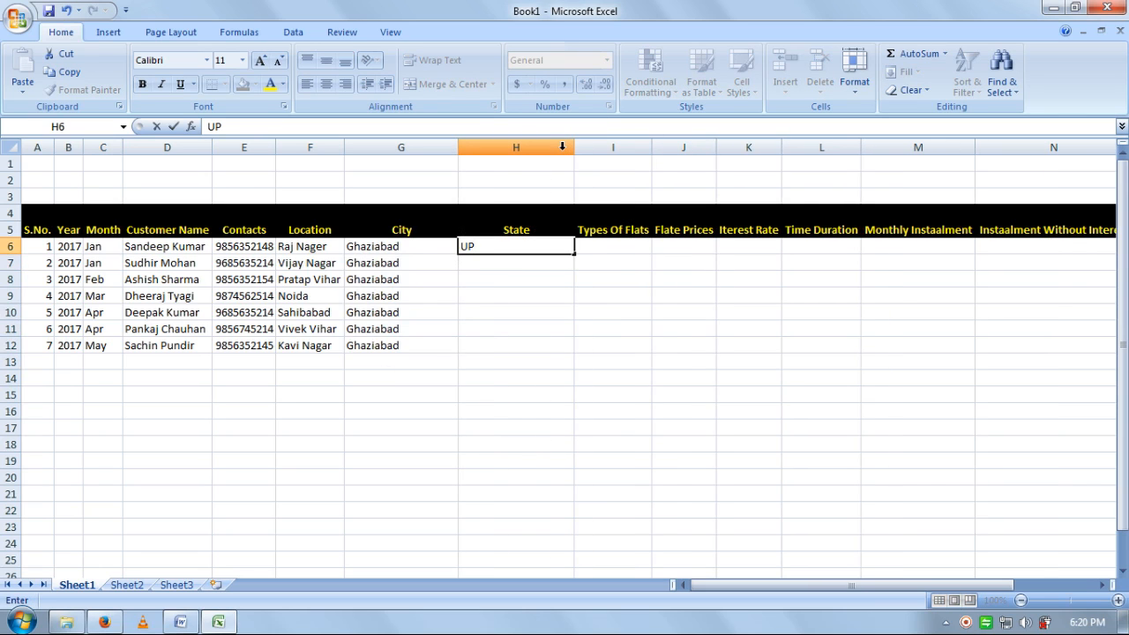
pyautogui.write(' (NCR)')
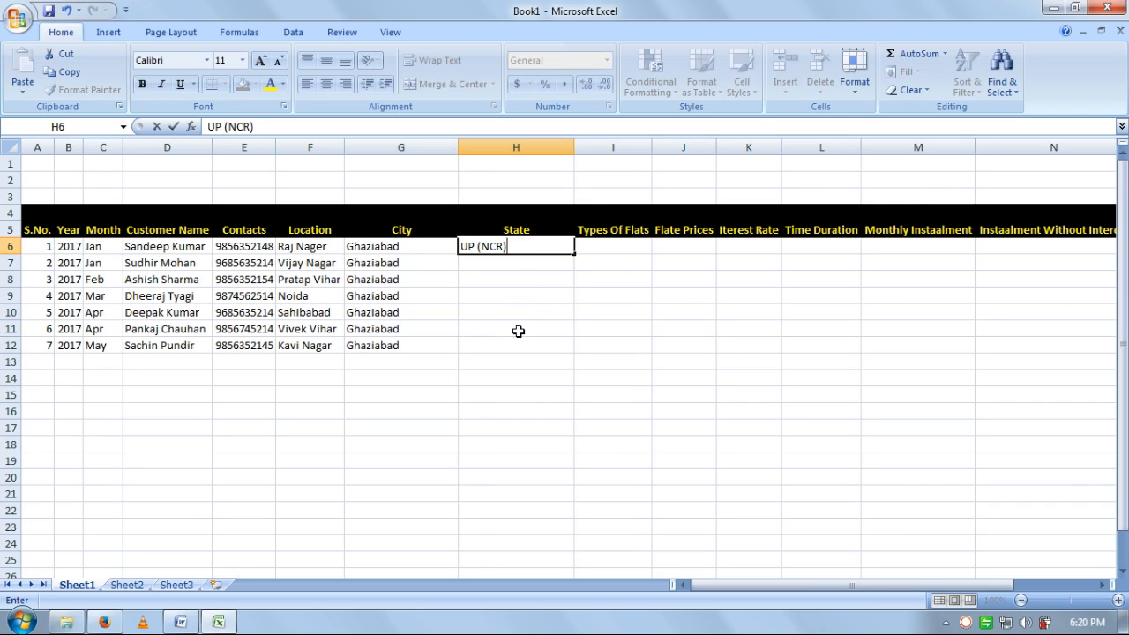
pyautogui.moveTo(515, 348); pyautogui.dragTo(520, 262)
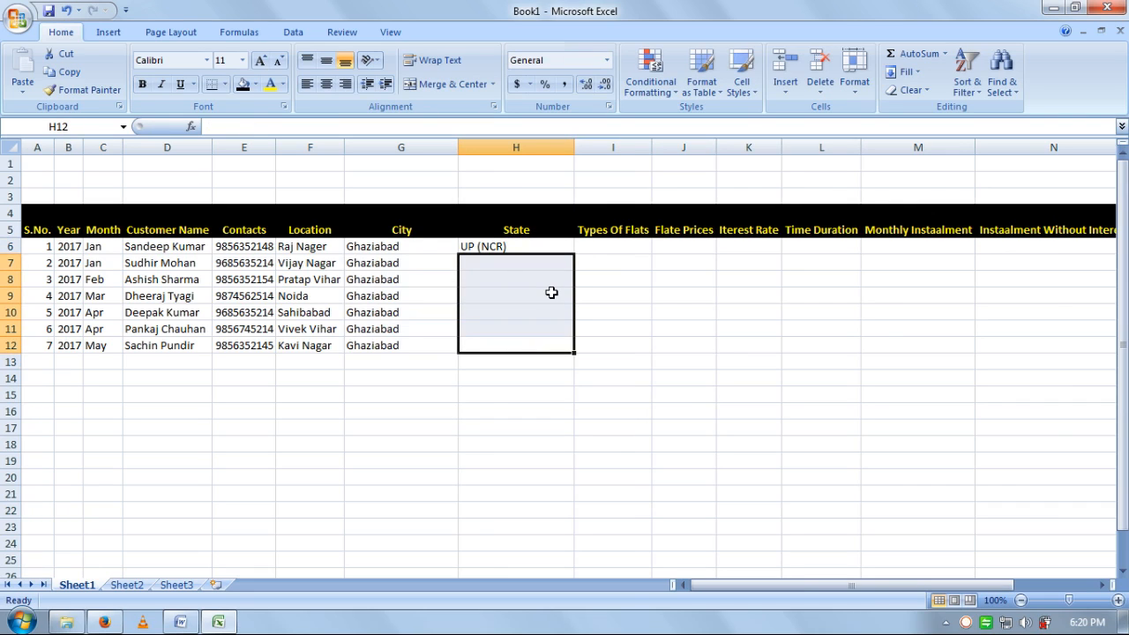
pyautogui.hotkey('shift', 'Up')
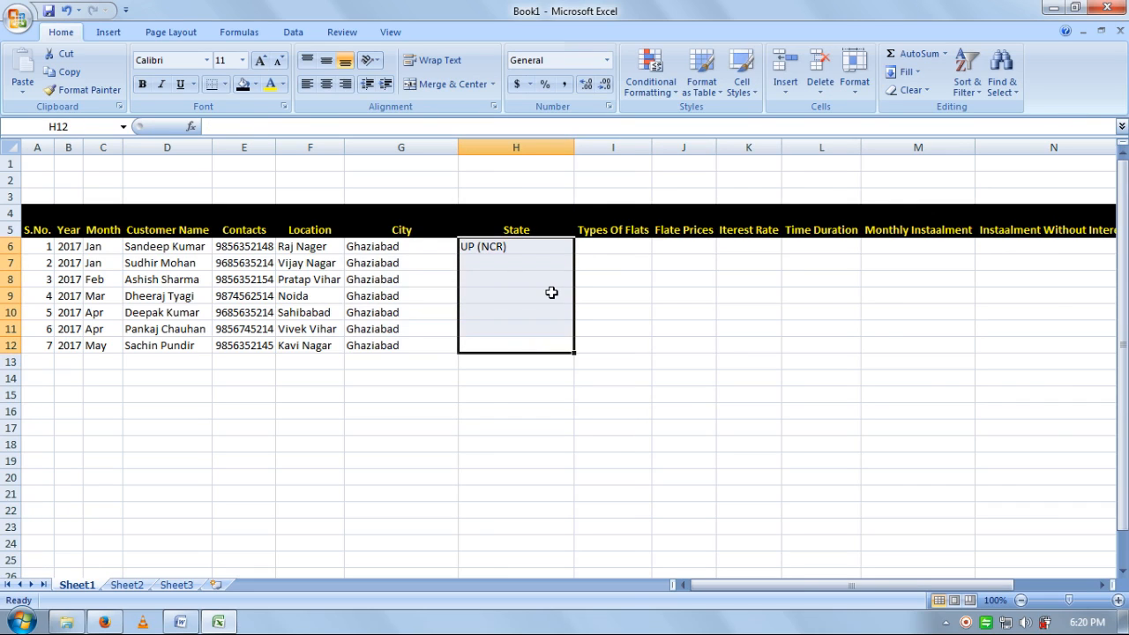
pyautogui.hotkey('ctrl', 'd')
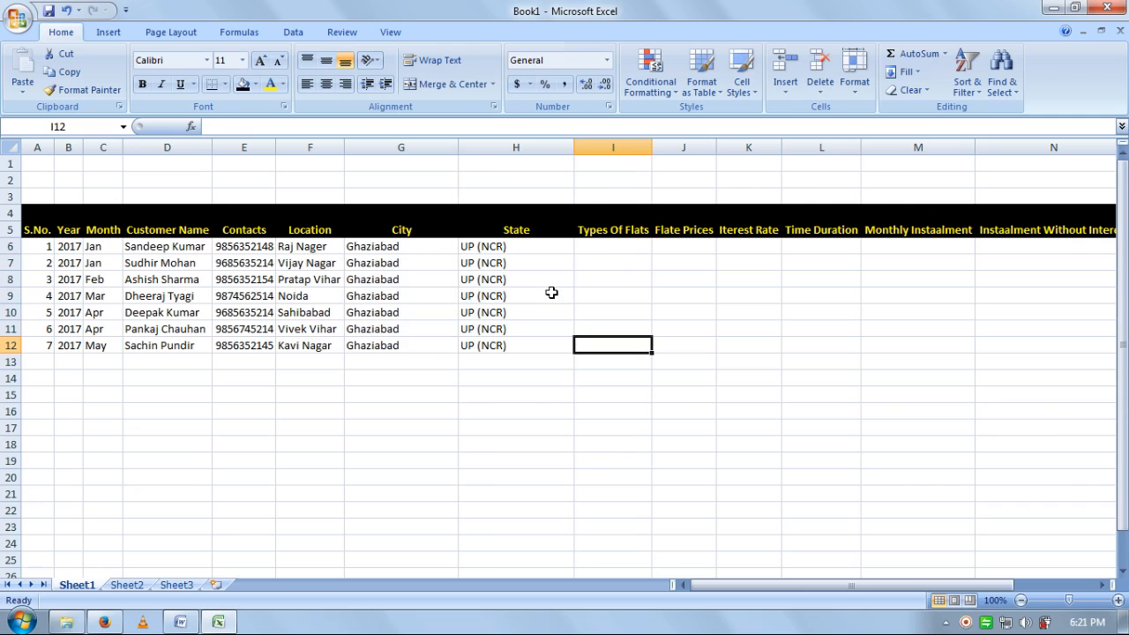
pyautogui.press('Up')
pyautogui.press('Up')
pyautogui.press('Up')
pyautogui.press('Up')
pyautogui.press('Up')
pyautogui.press('Up')
pyautogui.press('Up')
pyautogui.press('Down')
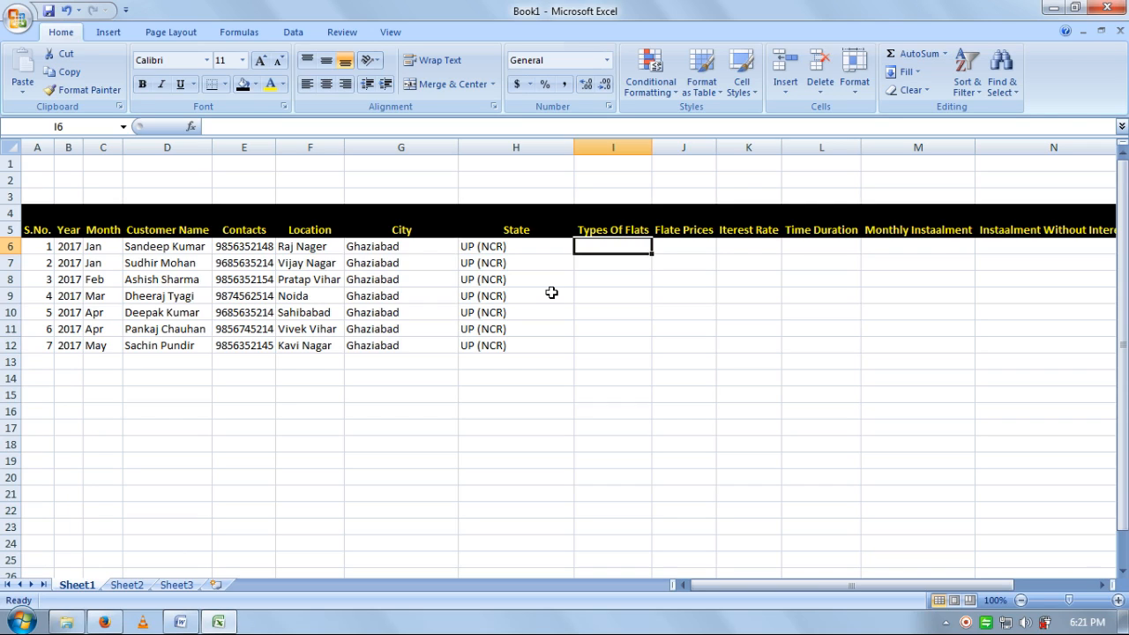
# - Enter 2, 1, 2 and 3 BedRoom Set as flat types in I6:I9
pyautogui.write('20')
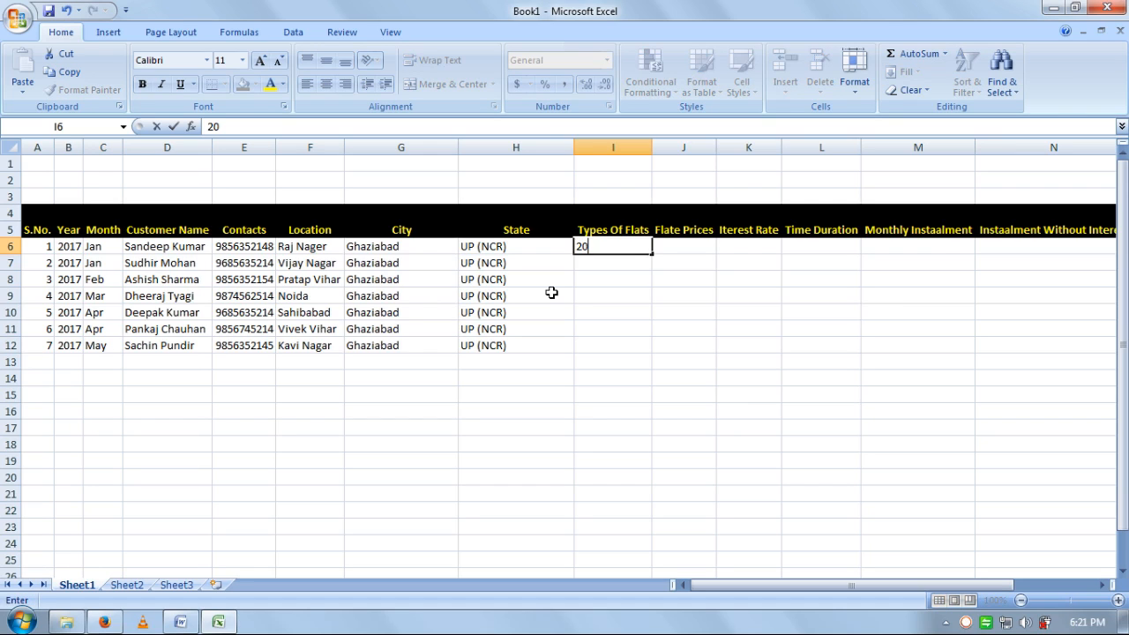
pyautogui.press('BackSpace')
pyautogui.write('BedRoom Se')
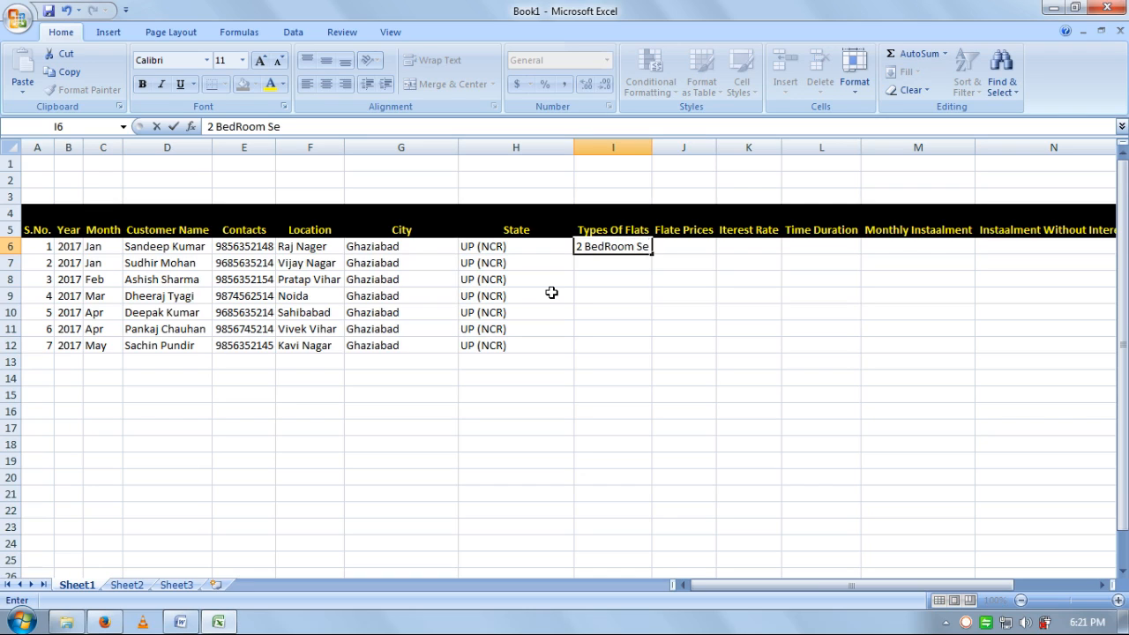
pyautogui.write('t')
pyautogui.press('Return')
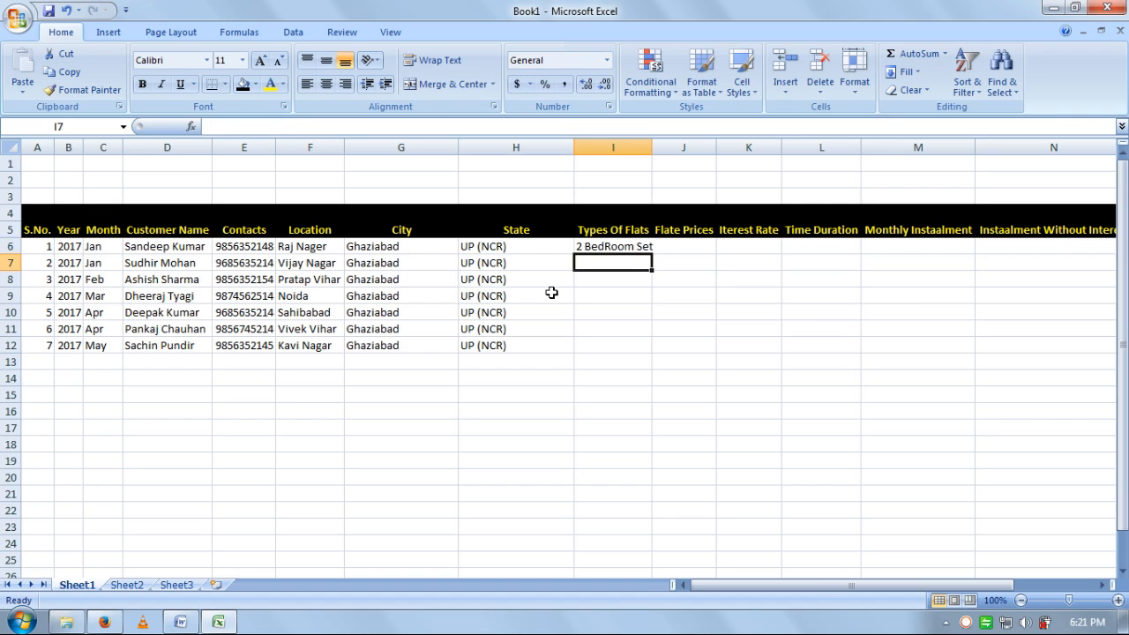
pyautogui.write('1 B')
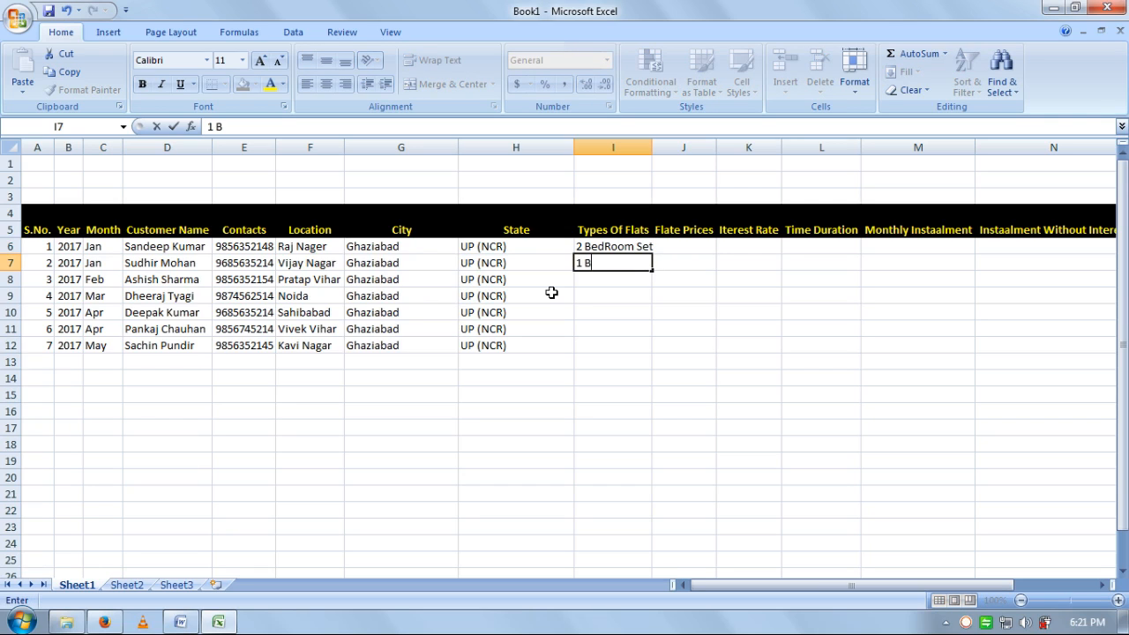
pyautogui.write('edRoom SEt')
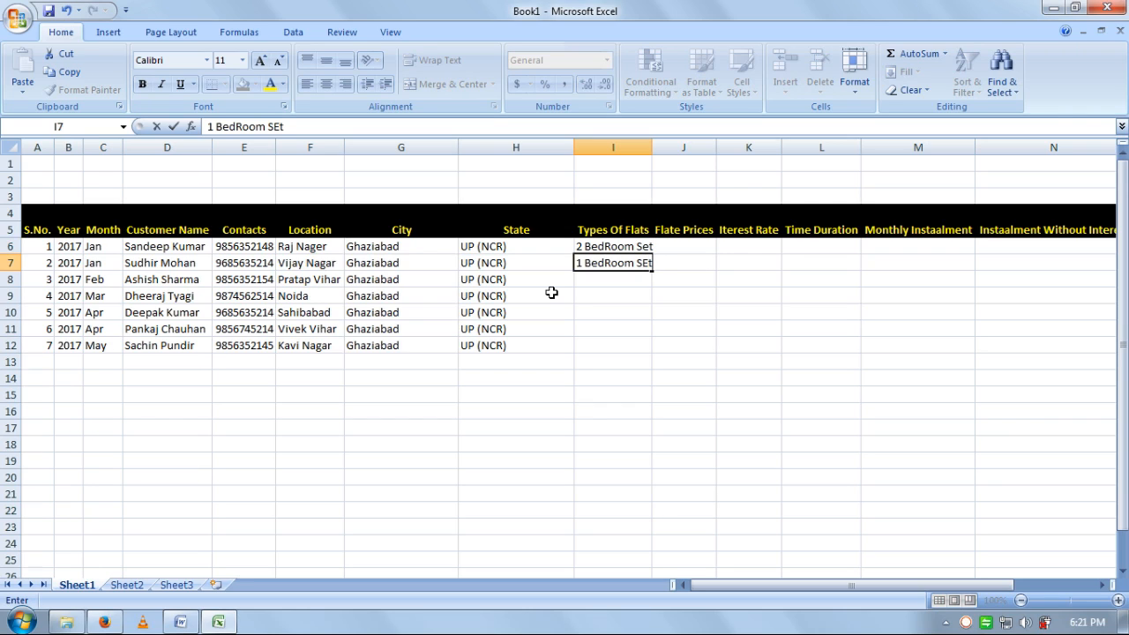
pyautogui.press('BackSpace')
pyautogui.press('BackSpace')
pyautogui.write('et')
pyautogui.press('Return')
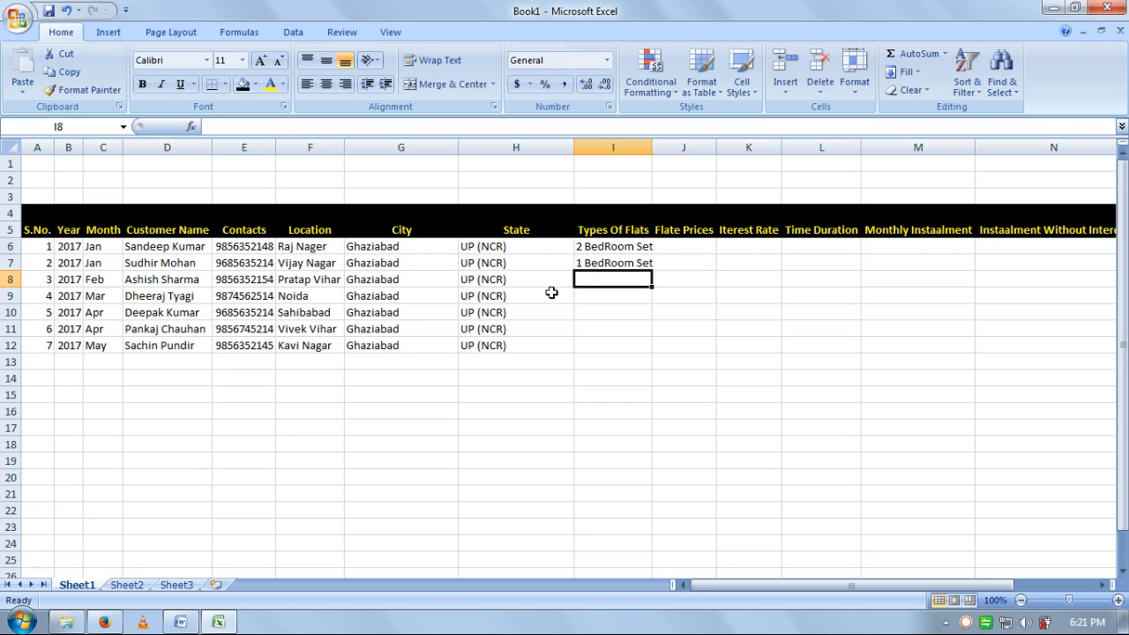
pyautogui.write('2 b')
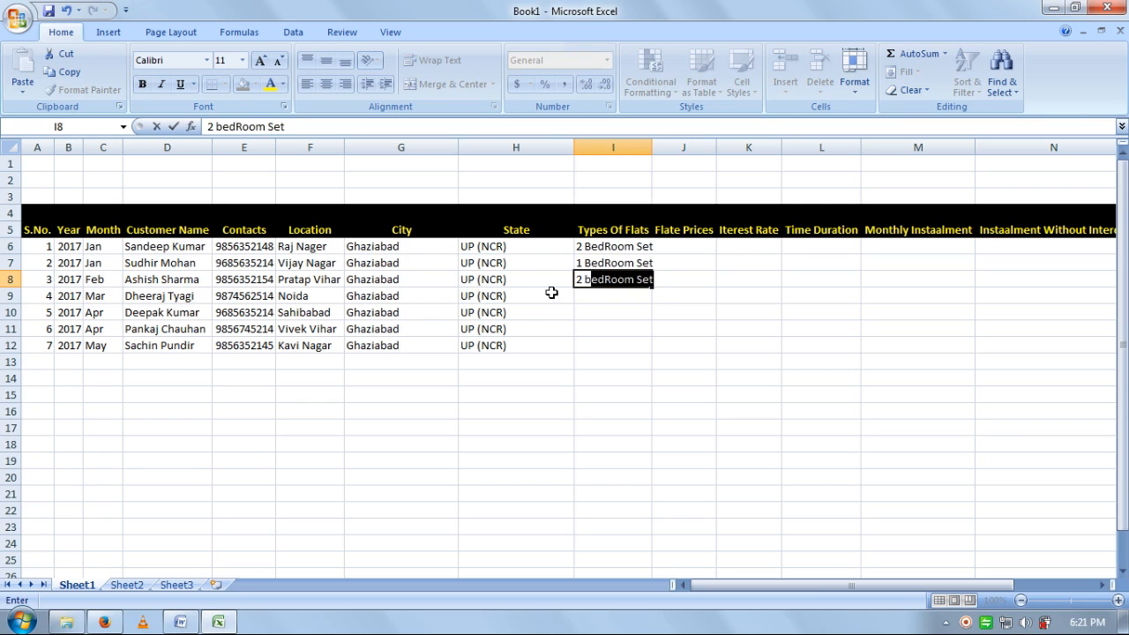
pyautogui.press('Return')
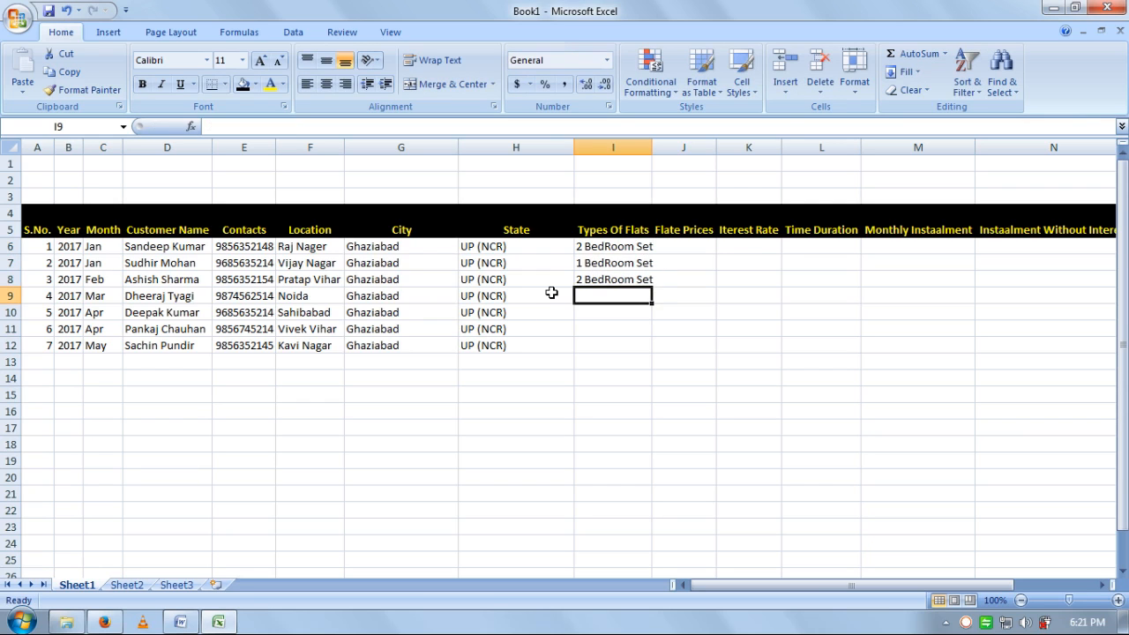
pyautogui.write('3')
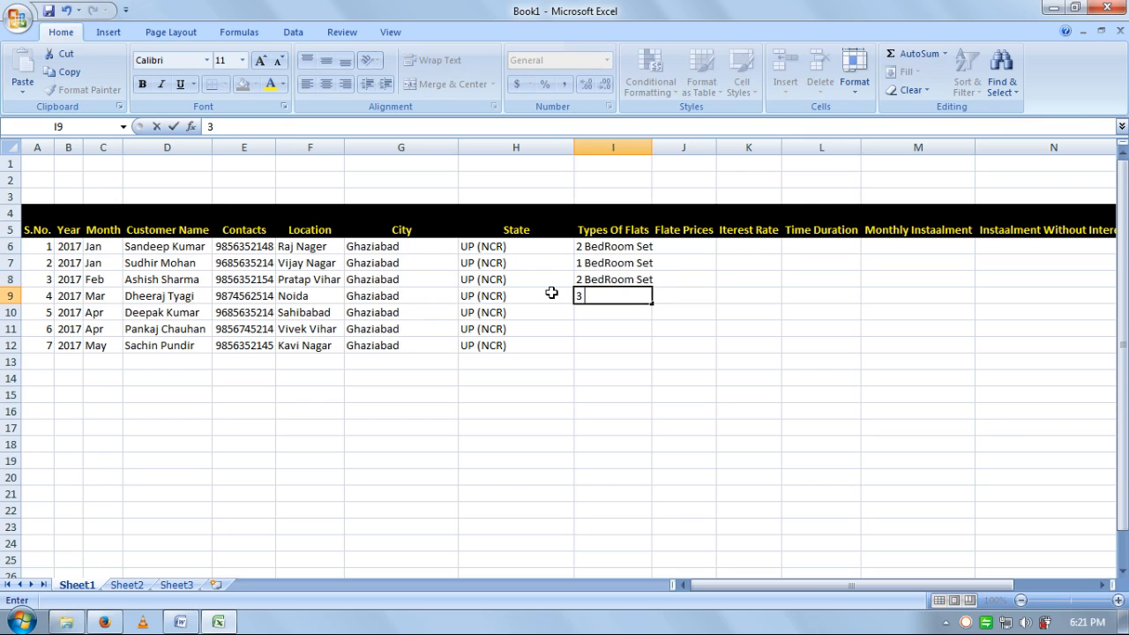
pyautogui.write(' BedRoom Set')
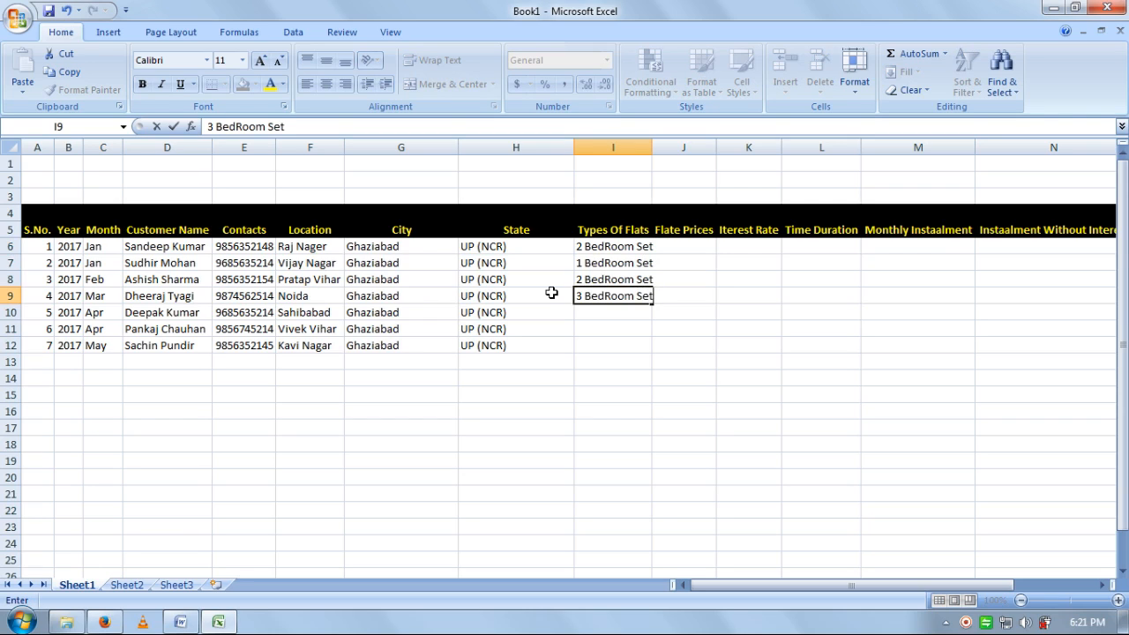
pyautogui.press('Return')
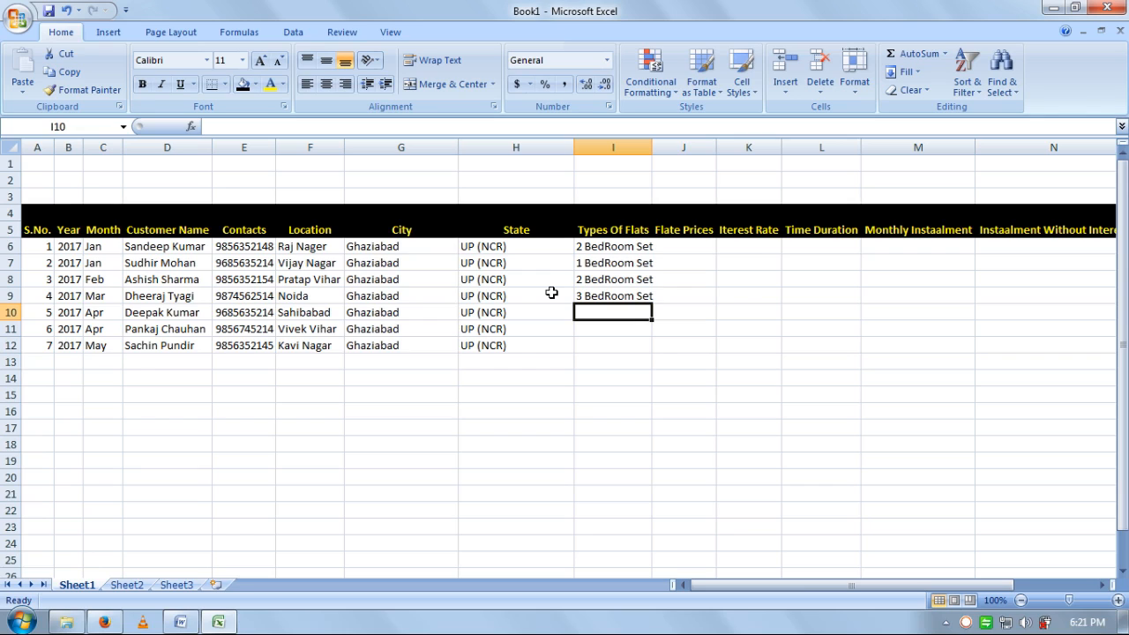
# - Enter 2 and 3 BedRoom Set in I10:I11
pyautogui.write('2 BedRoom Set')
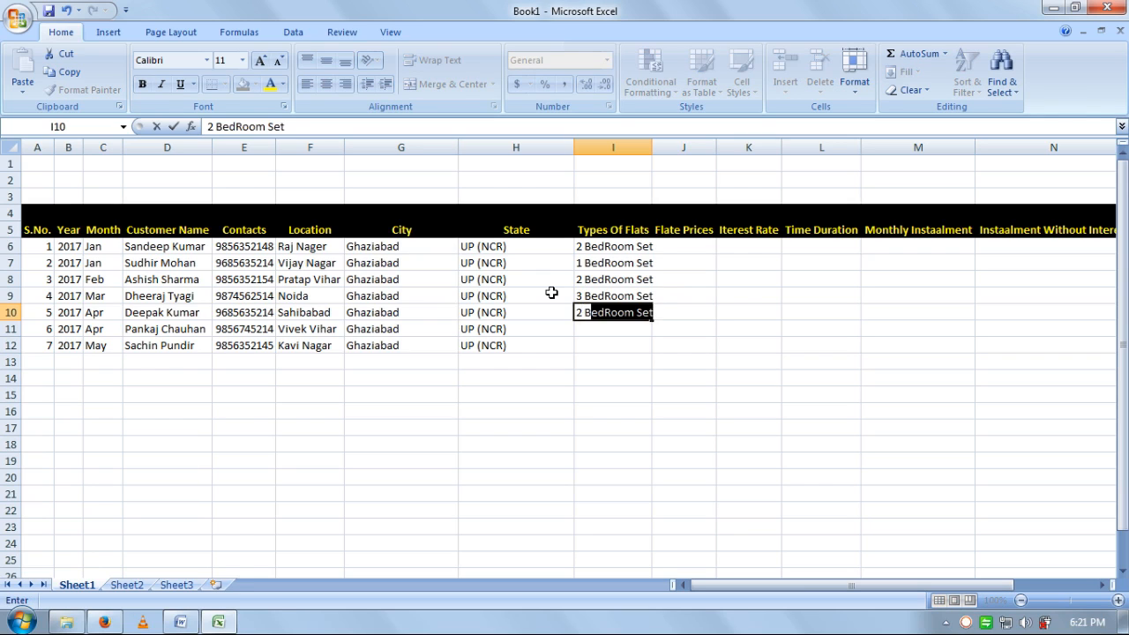
pyautogui.press('Return')
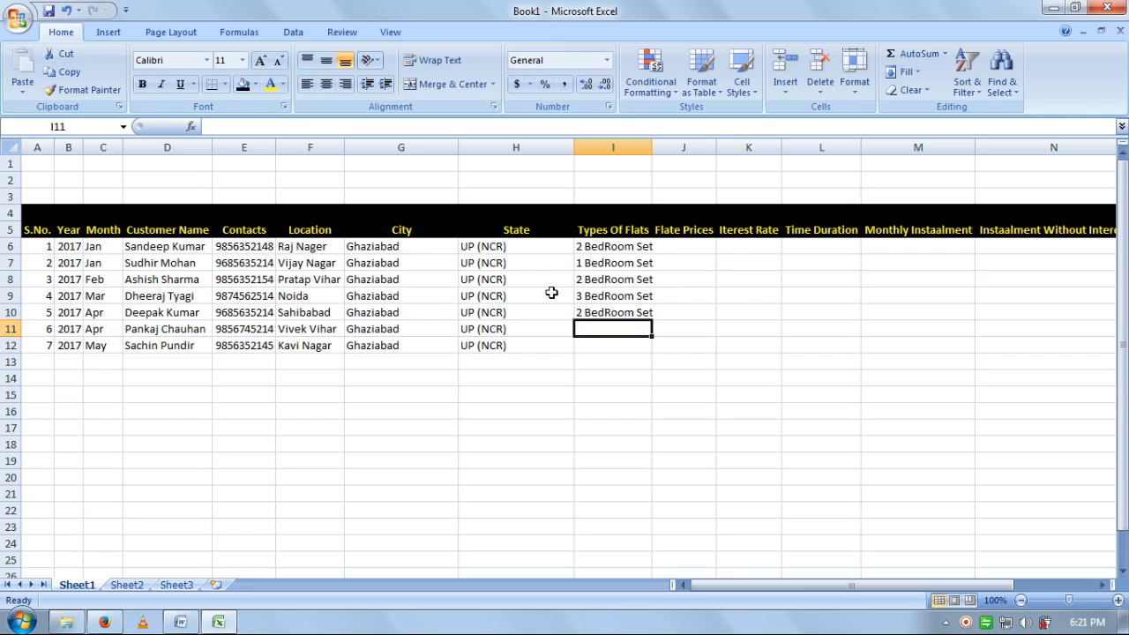
pyautogui.write('32 B')
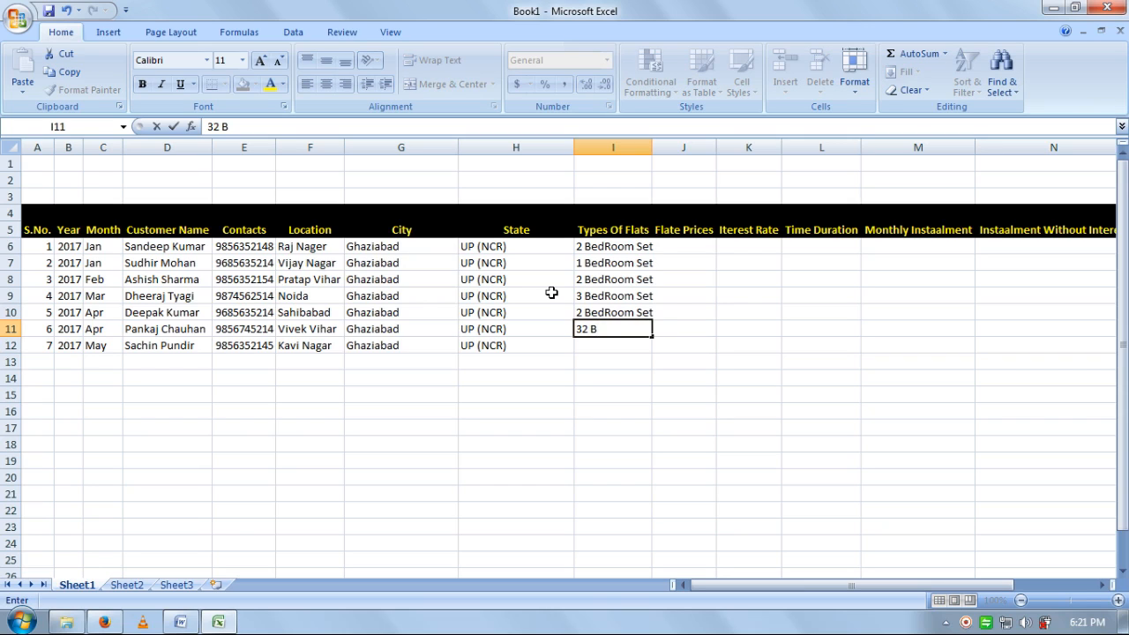
pyautogui.write('e')
pyautogui.press('BackSpace')
pyautogui.press('BackSpace')
pyautogui.press('BackSpace')
pyautogui.press('BackSpace')
pyautogui.write('BedRoom Set')
pyautogui.press('Return')
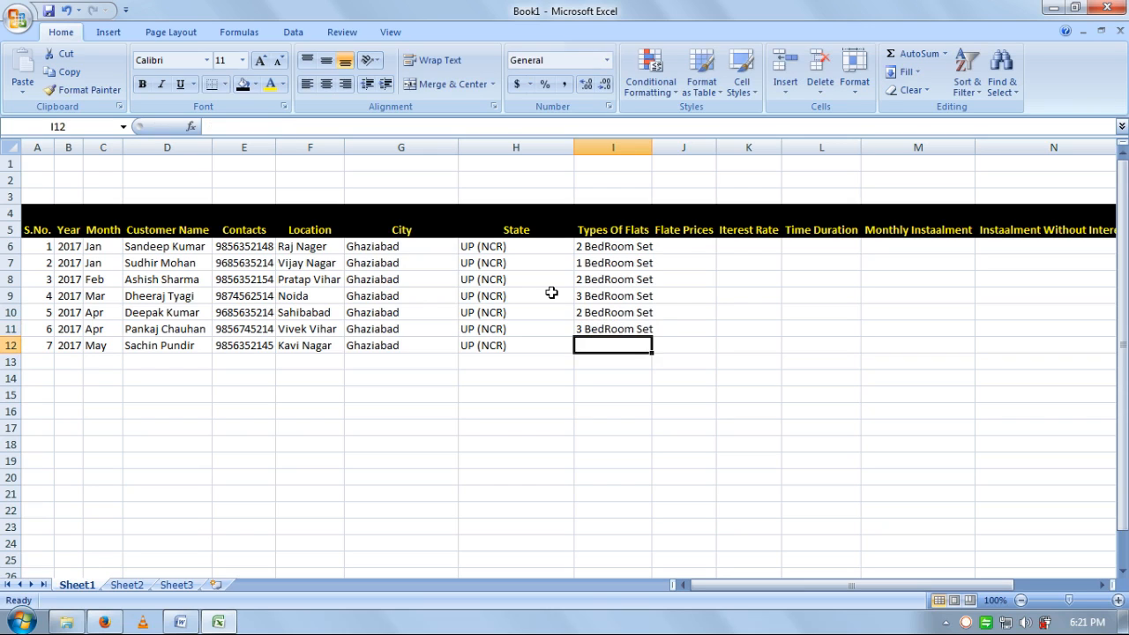
pyautogui.press('Right')
pyautogui.hotkey('ctrl', 'Up')
pyautogui.press('Down')
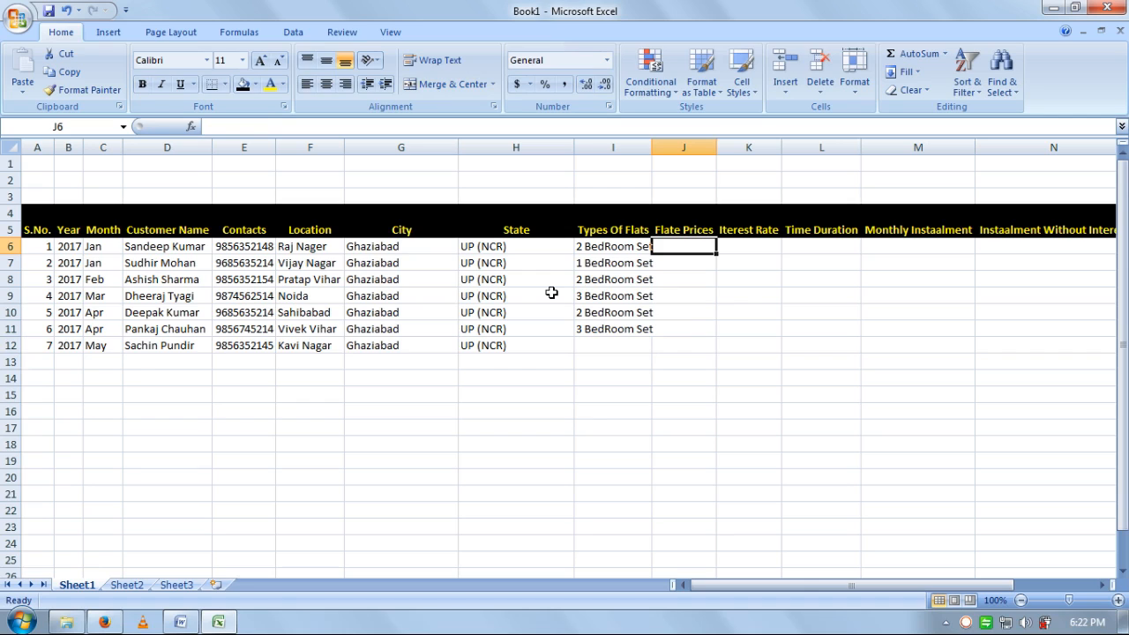
# - Enter flat prices 2500000, 2000000, 3000000 and 8000000 for the first four customers
pyautogui.write('2500000')
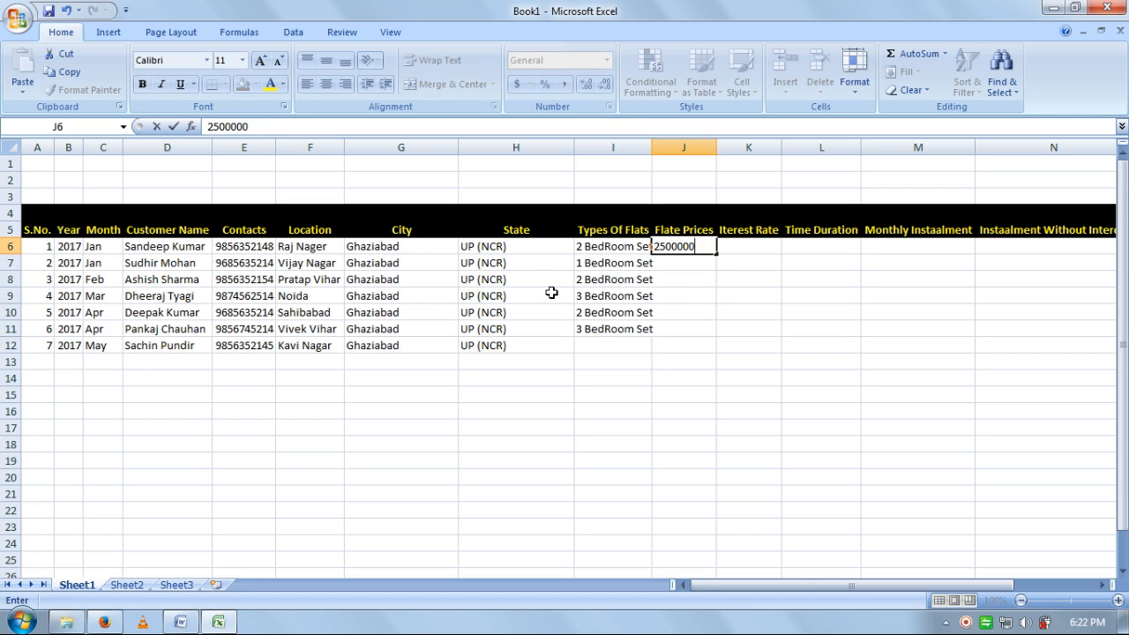
pyautogui.press('Return')
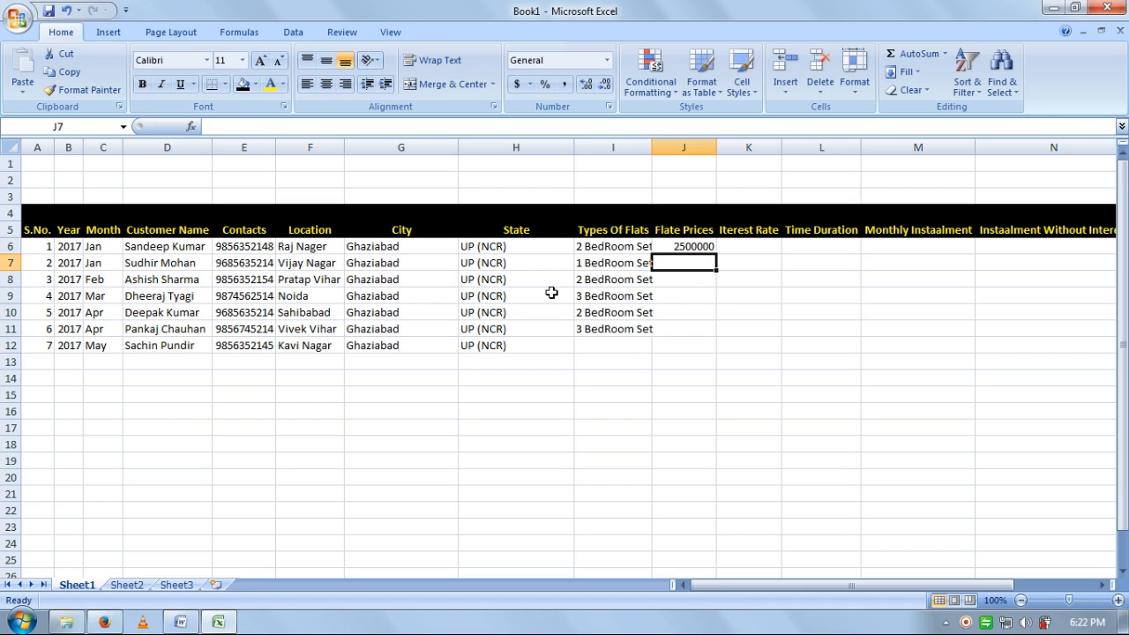
pyautogui.write('200')
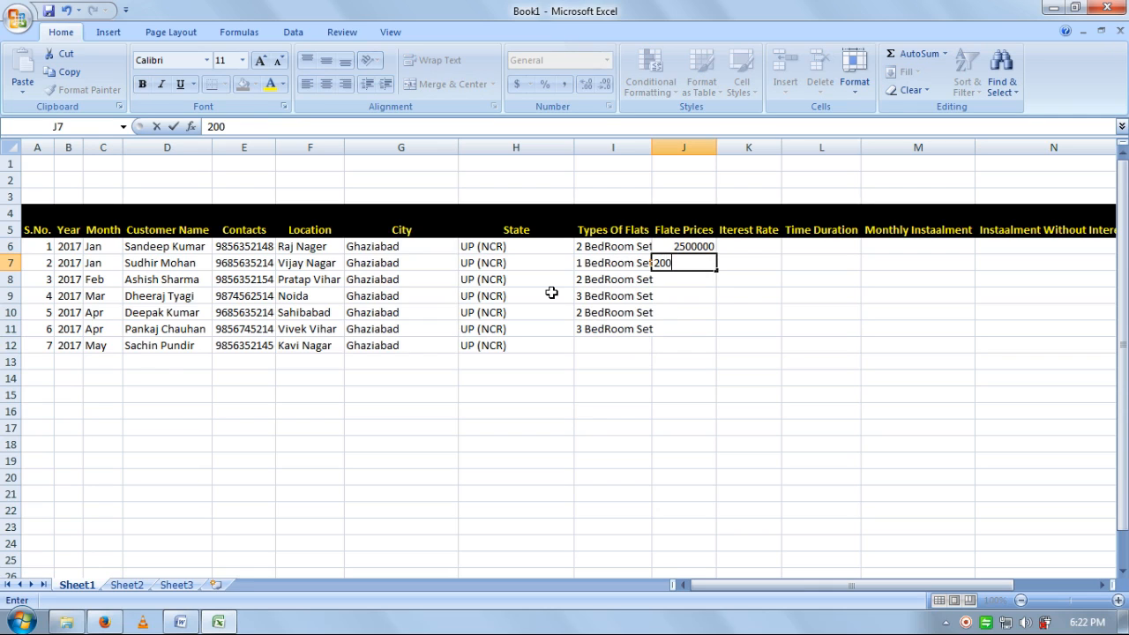
pyautogui.write('0000')
pyautogui.press('Return')
pyautogui.press('Up')
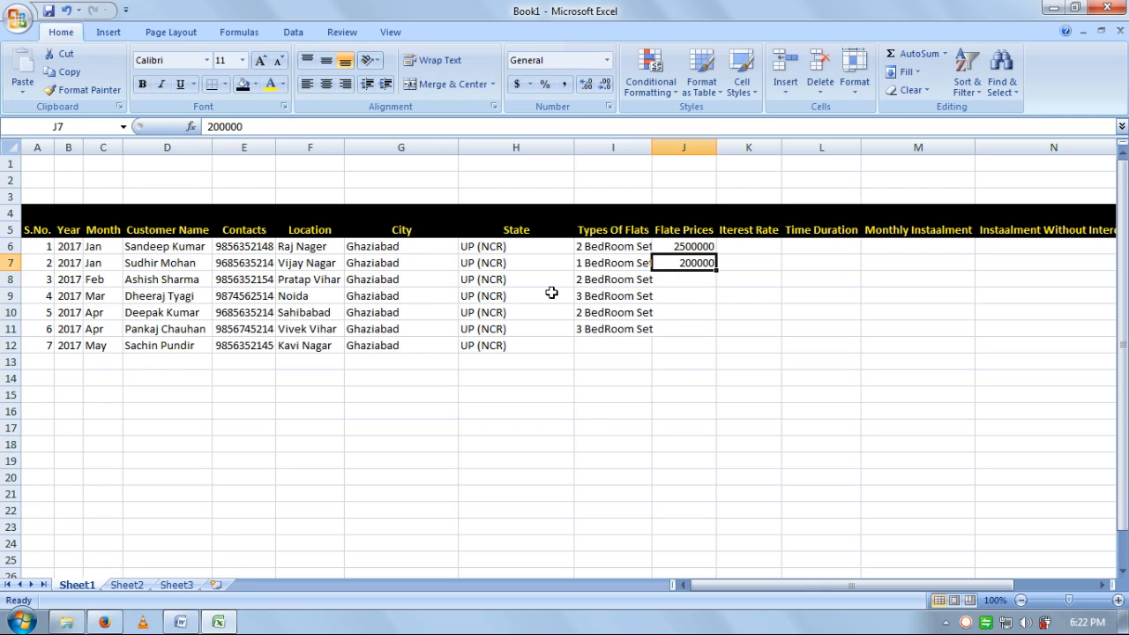
pyautogui.write('2000000')
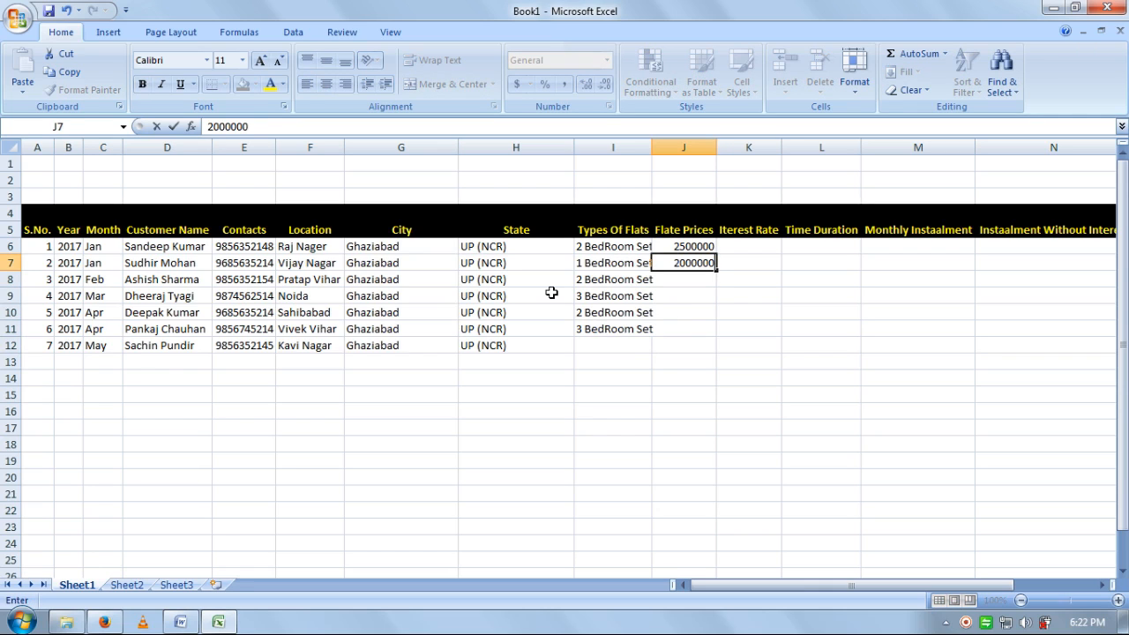
pyautogui.press('Return')
pyautogui.write('3000000')
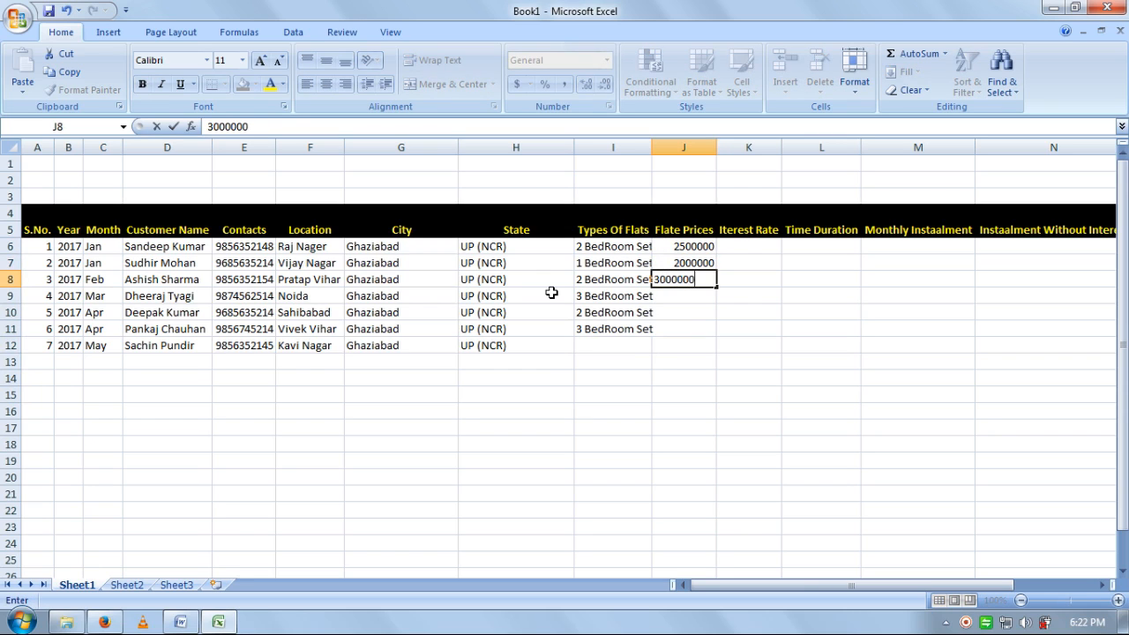
pyautogui.press('Return')
pyautogui.write('8000000')
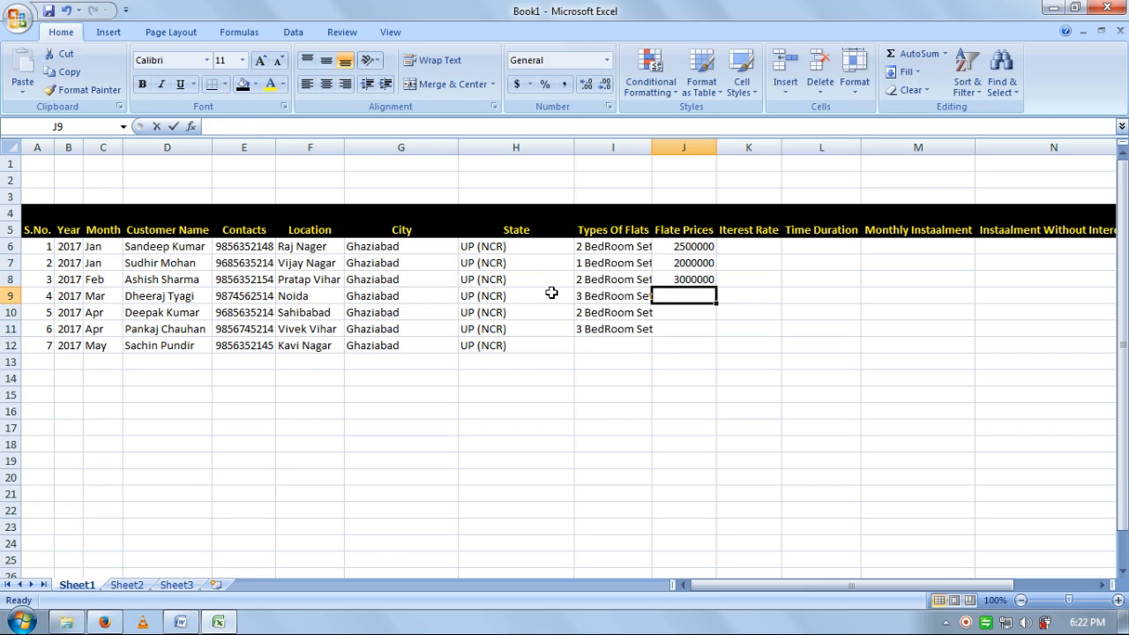
pyautogui.press('Return')
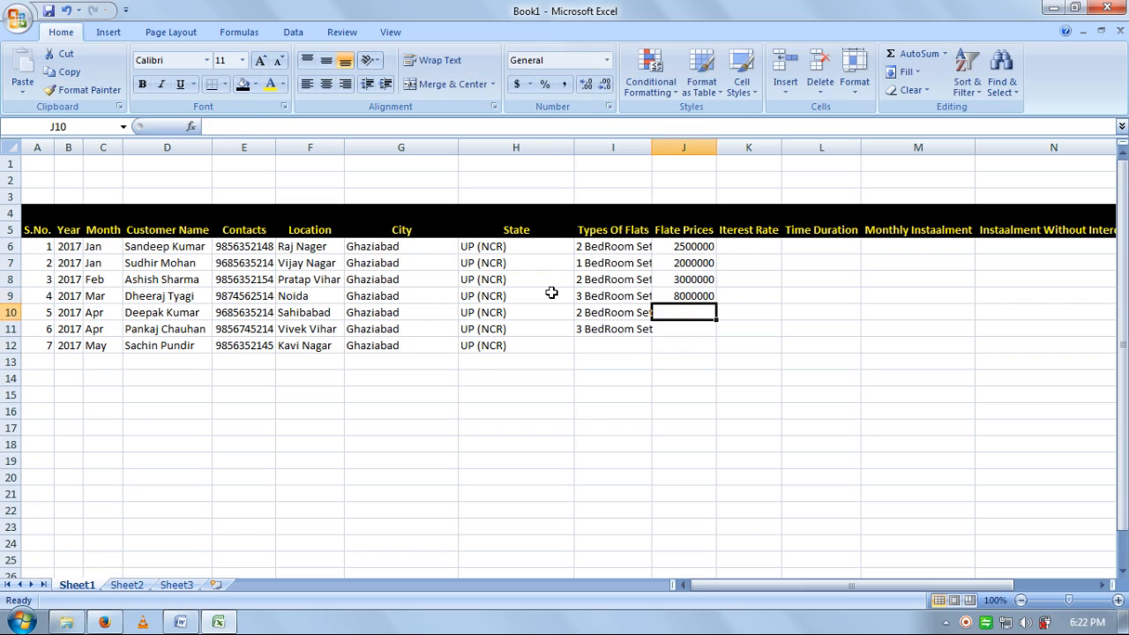
# - Enter prices 3500000 and 3700000, then give row 12 2 BedRoom Set and 2200000
pyautogui.write('3500')
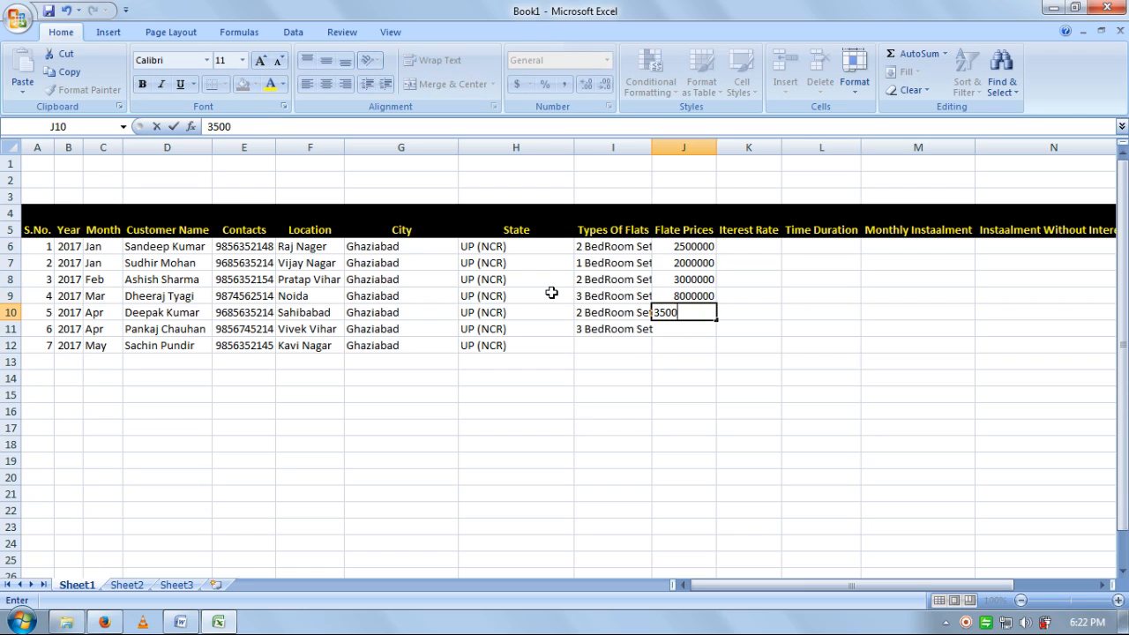
pyautogui.write('000')
pyautogui.press('Return')
pyautogui.write('3')
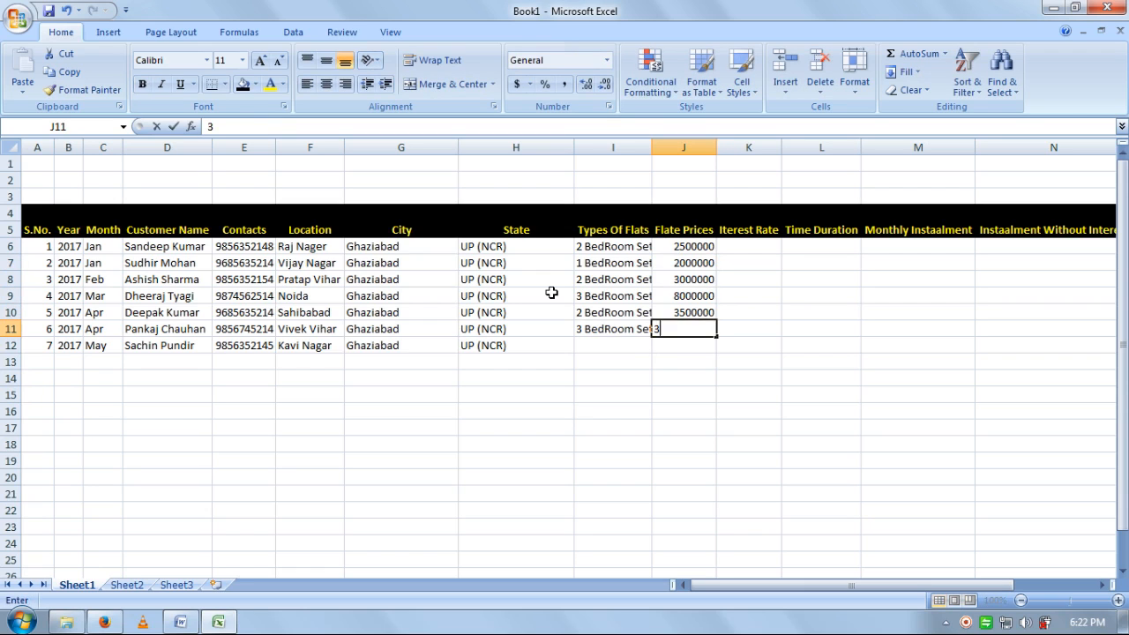
pyautogui.write('700000')
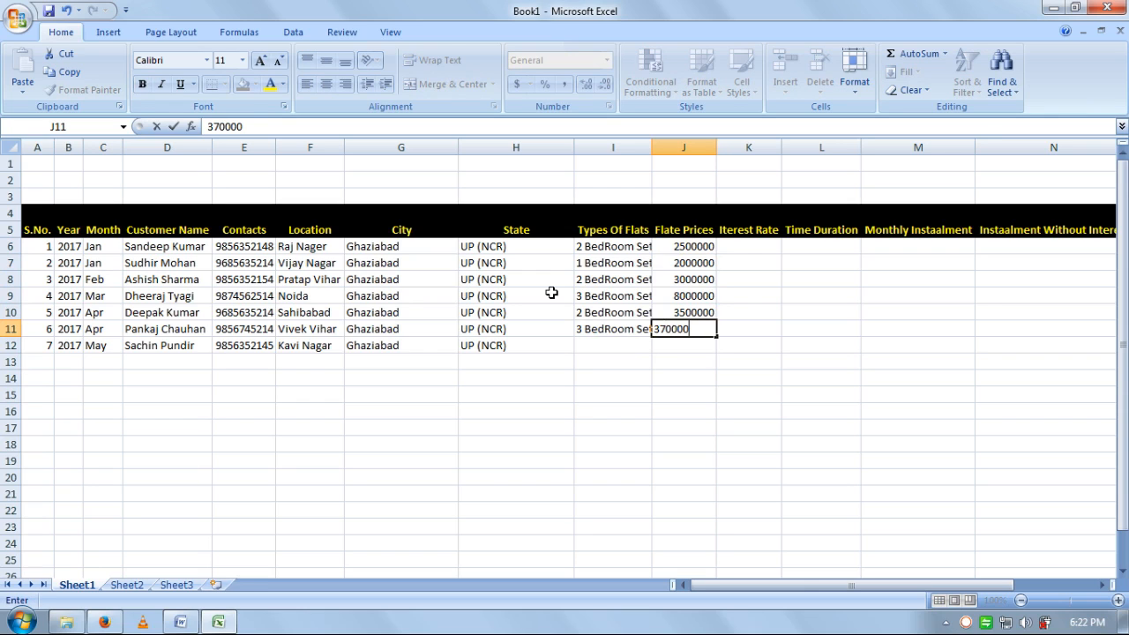
pyautogui.press('Return')
pyautogui.press('Left')
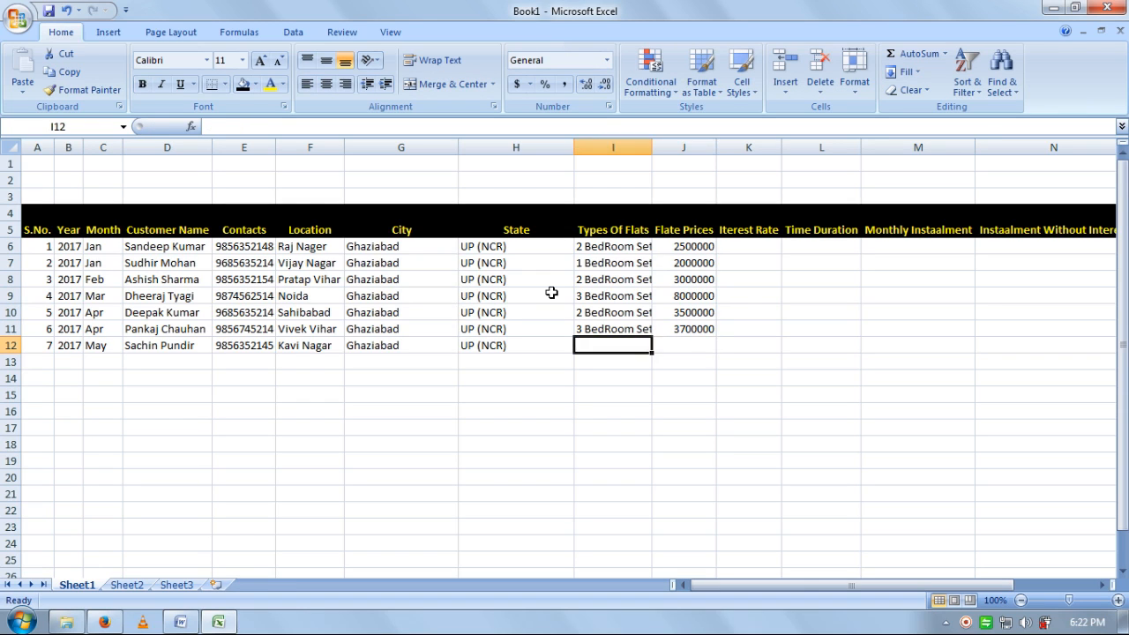
pyautogui.write('2 bedRoom Set')
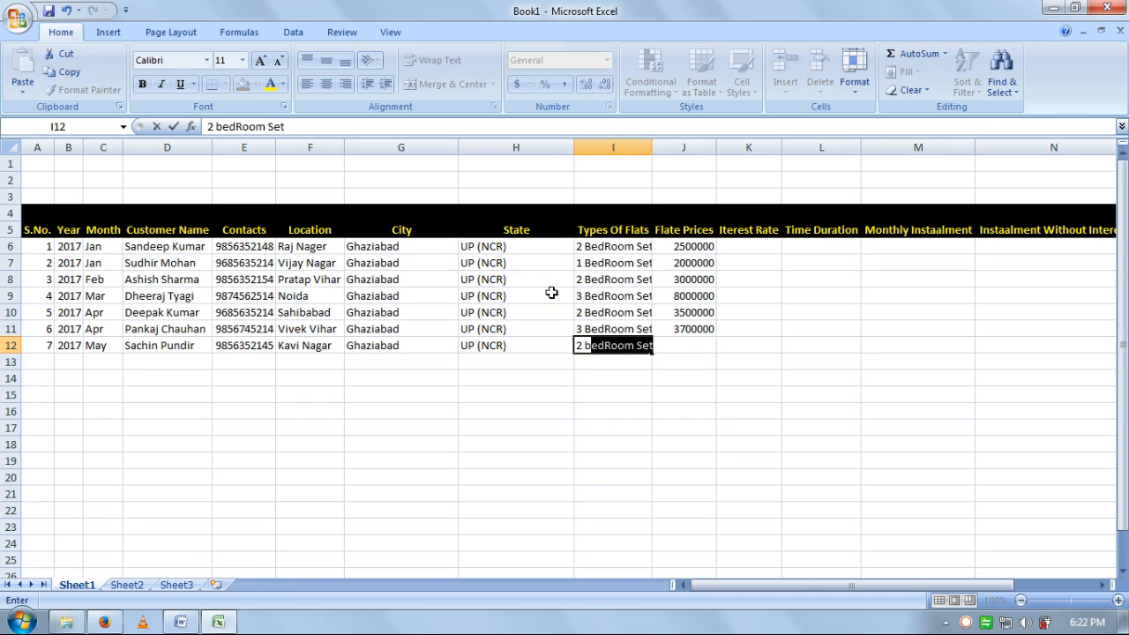
pyautogui.press('Tab')
pyautogui.write('22')
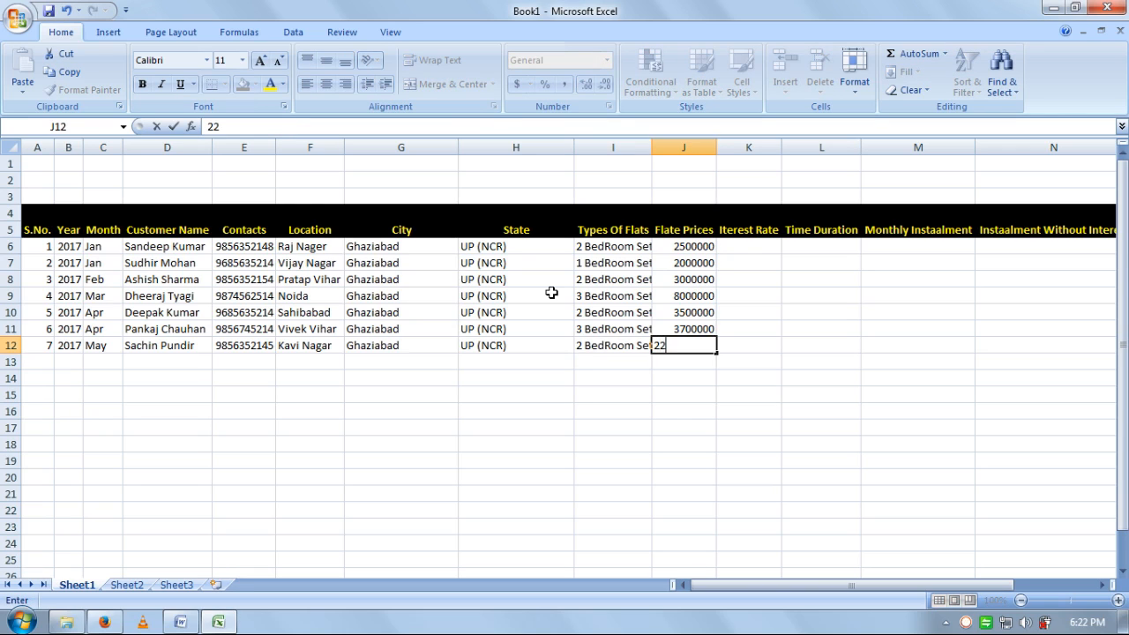
pyautogui.write('00000')
pyautogui.press('Tab')
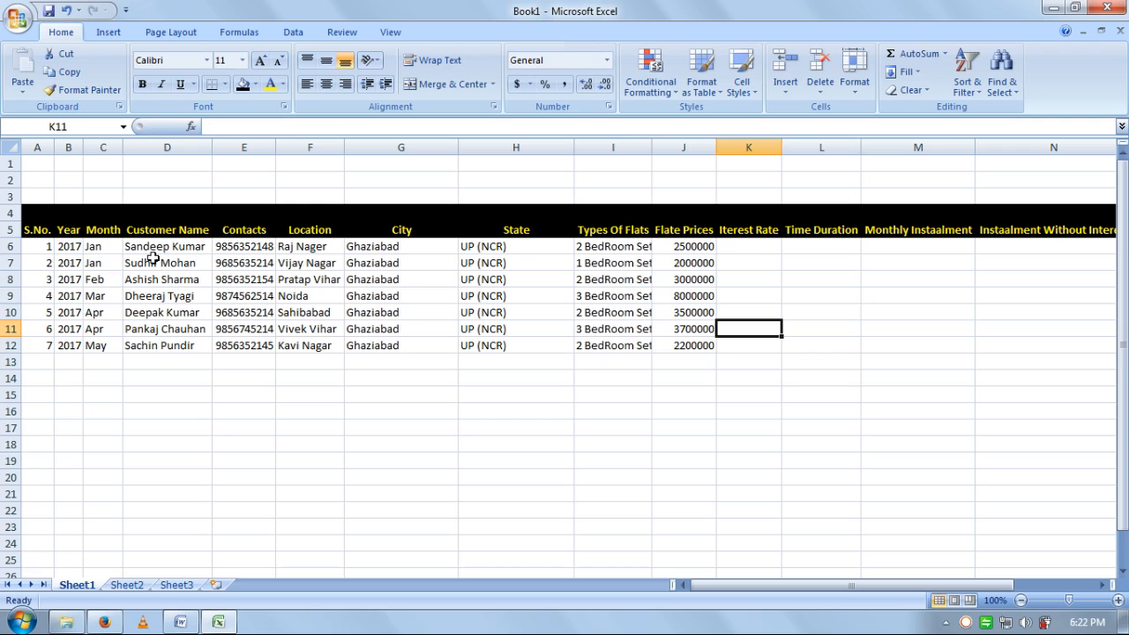
# - Select across the first customer's record from name through the interest rate cell
pyautogui.click(153, 249)
pyautogui.moveTo(152, 249); pyautogui.dragTo(305, 248)
pyautogui.moveTo(418, 247); pyautogui.dragTo(588, 249)
pyautogui.click(587, 250)
pyautogui.click(710, 248)
pyautogui.click(732, 247)
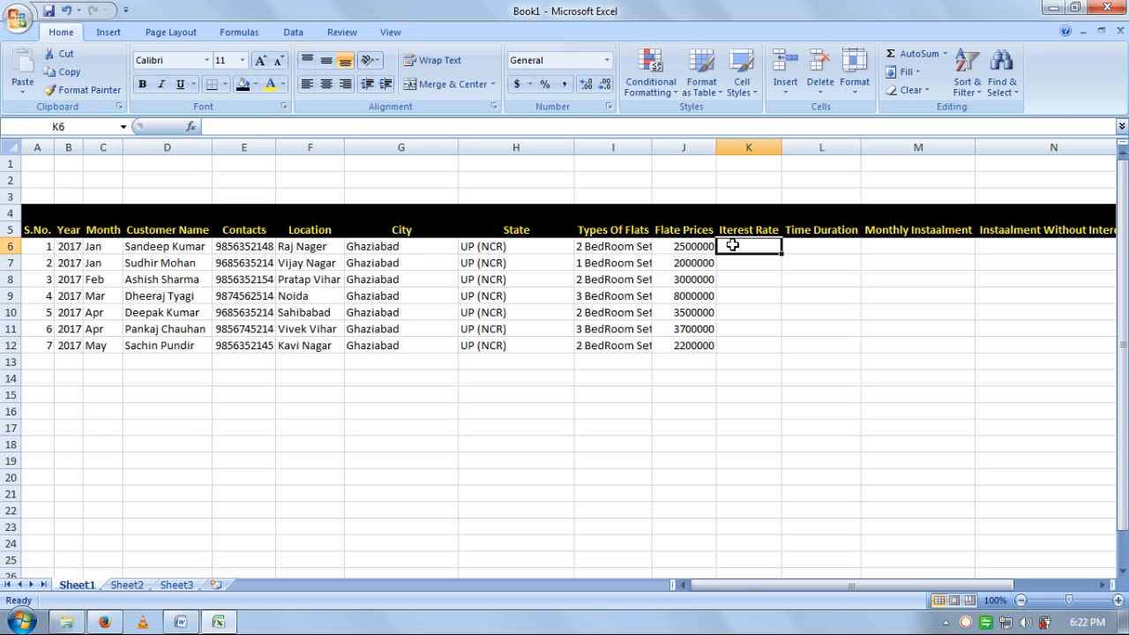
# - Widen column K and fix the header 'Iterest Rate' to read Interest Rate
pyautogui.moveTo(781, 139); pyautogui.dragTo(811, 146)
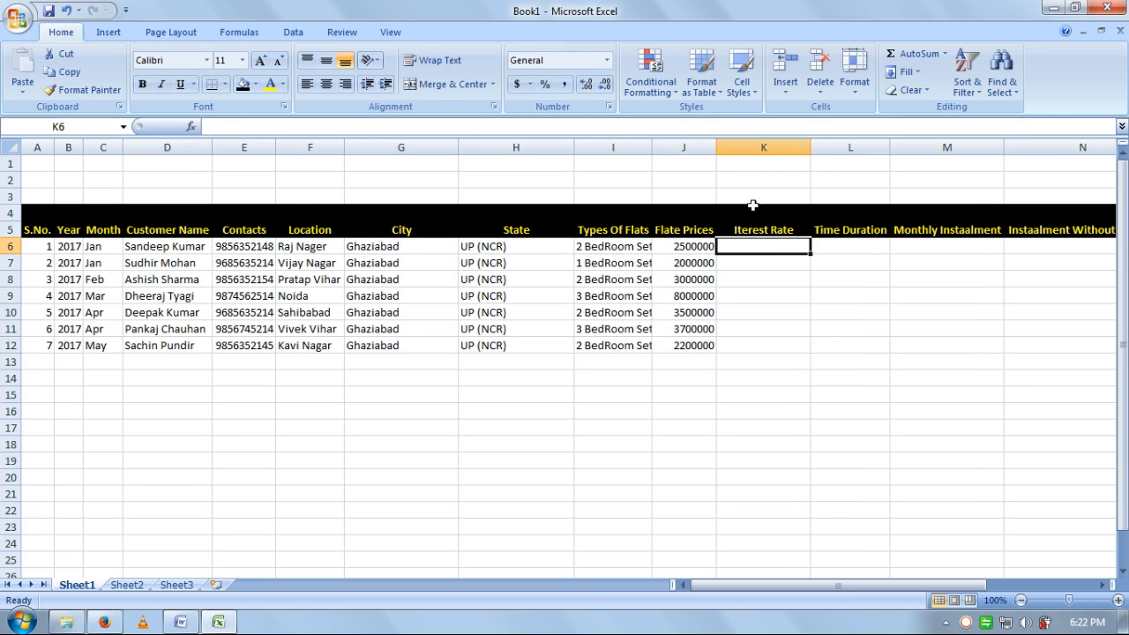
pyautogui.click(743, 232)
pyautogui.click(214, 126)
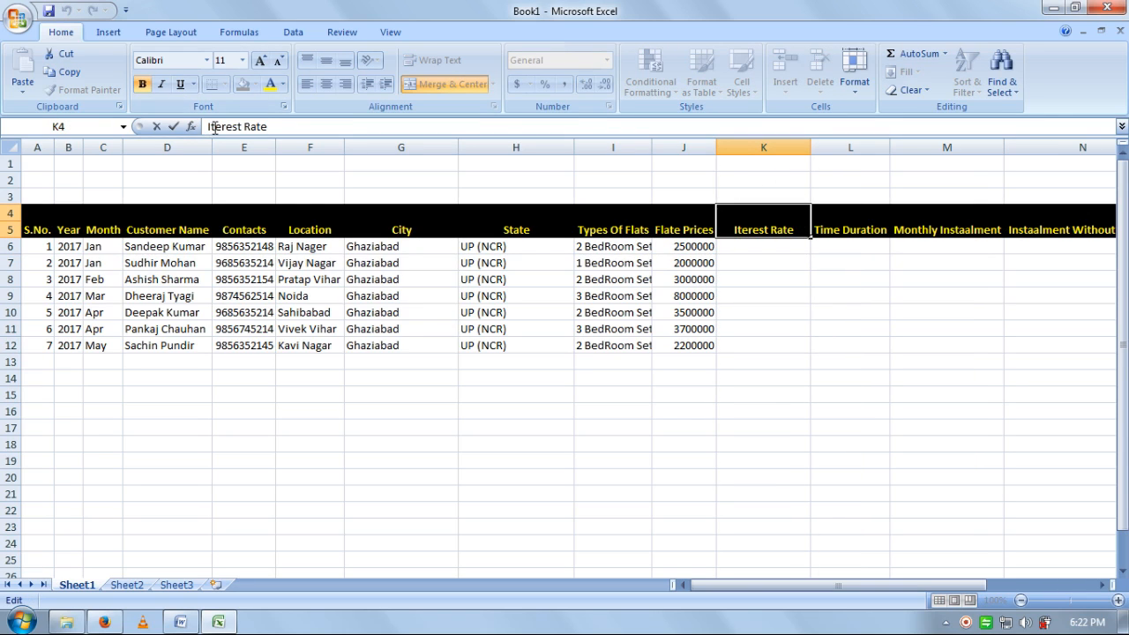
pyautogui.write('n')
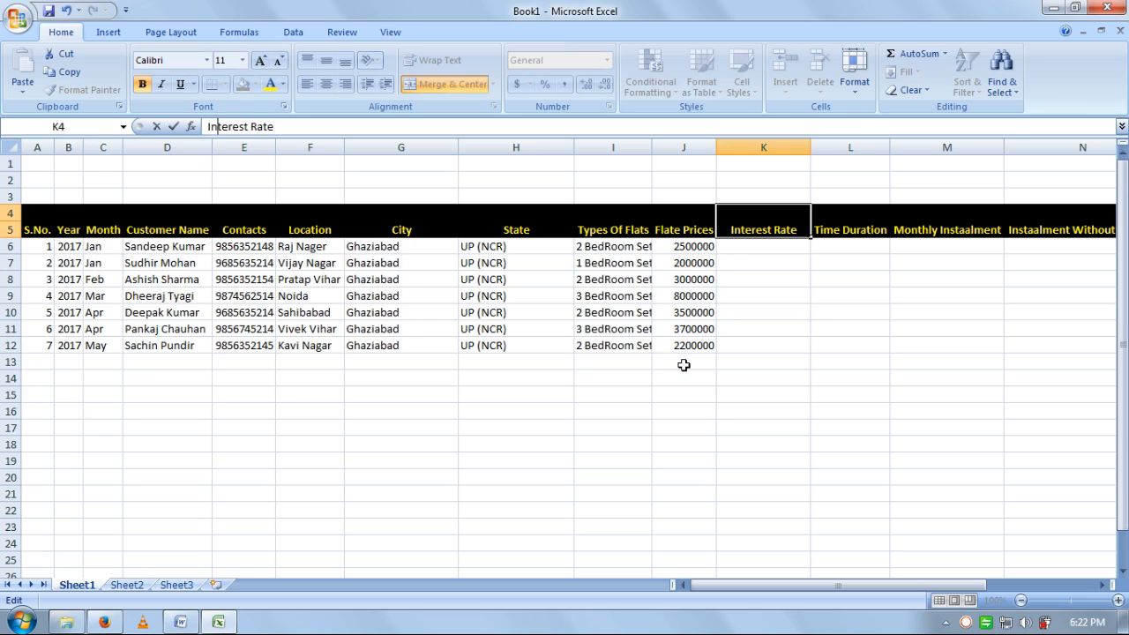
pyautogui.press('Return')
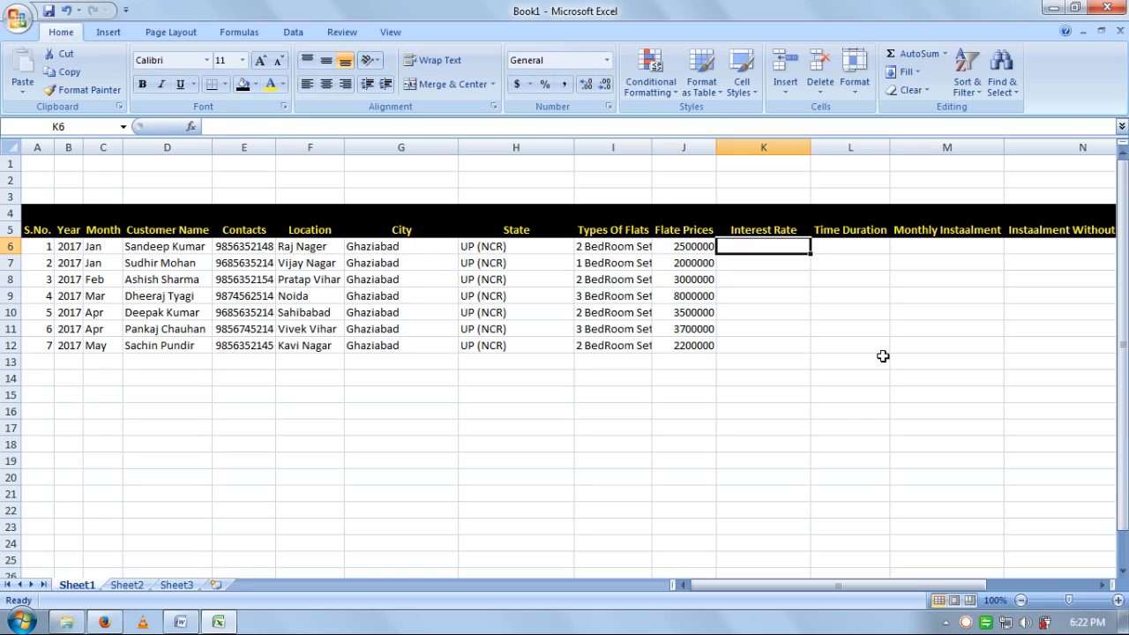
# - Enter interest rates 8%, 10%, 17% and 20% for the first four customers in K6:K9
pyautogui.write('8')
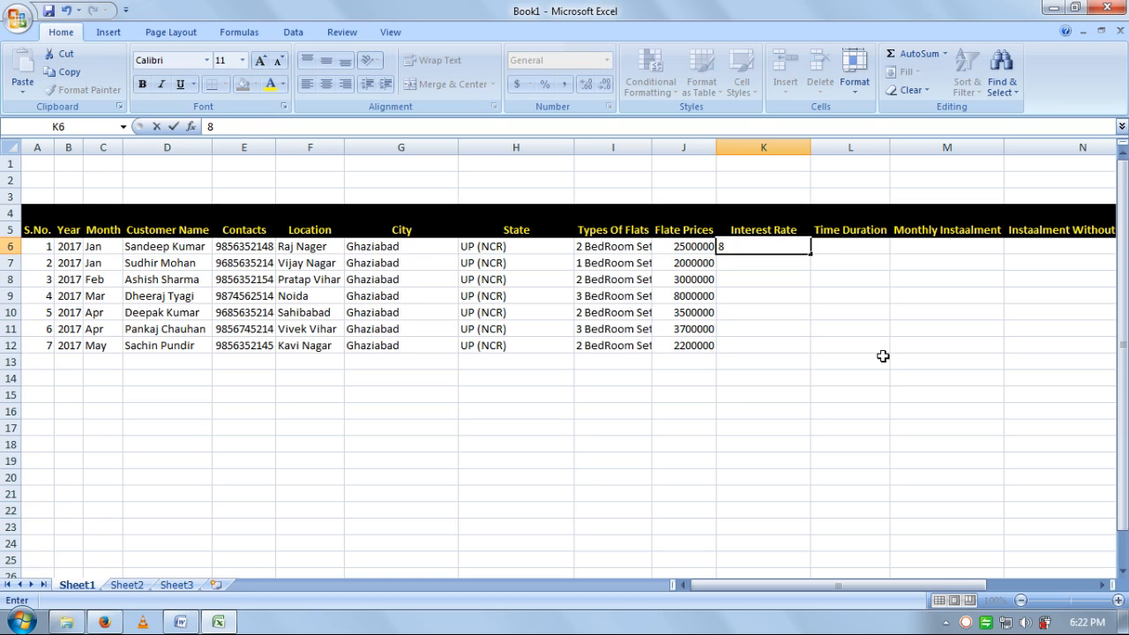
pyautogui.write('%')
pyautogui.press('Return')
pyautogui.write('10')
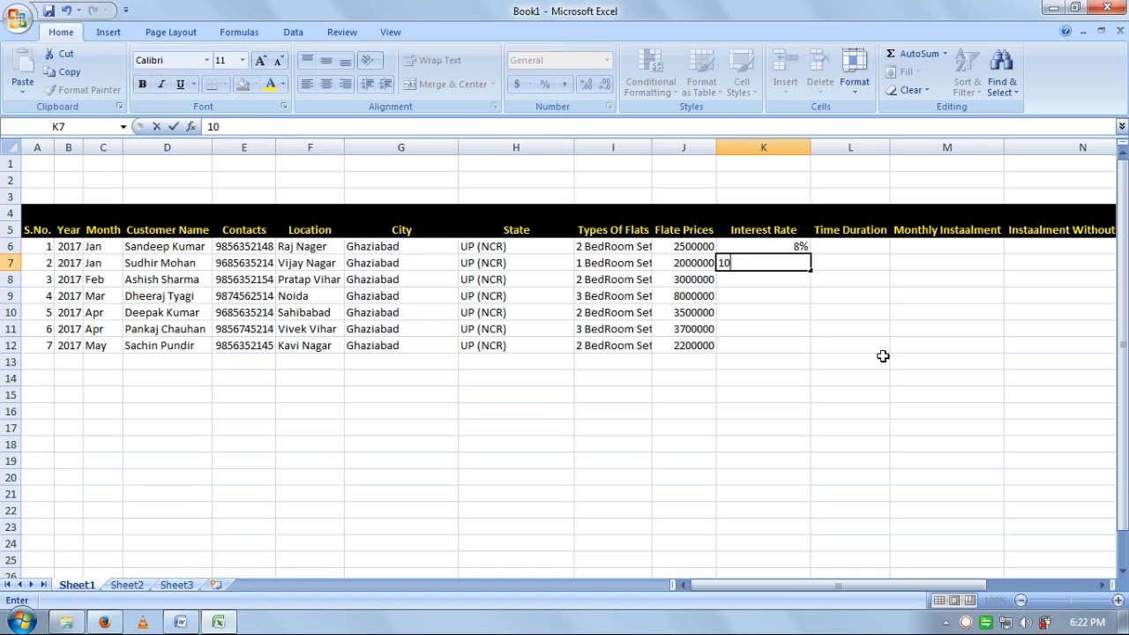
pyautogui.write('%')
pyautogui.press('Return')
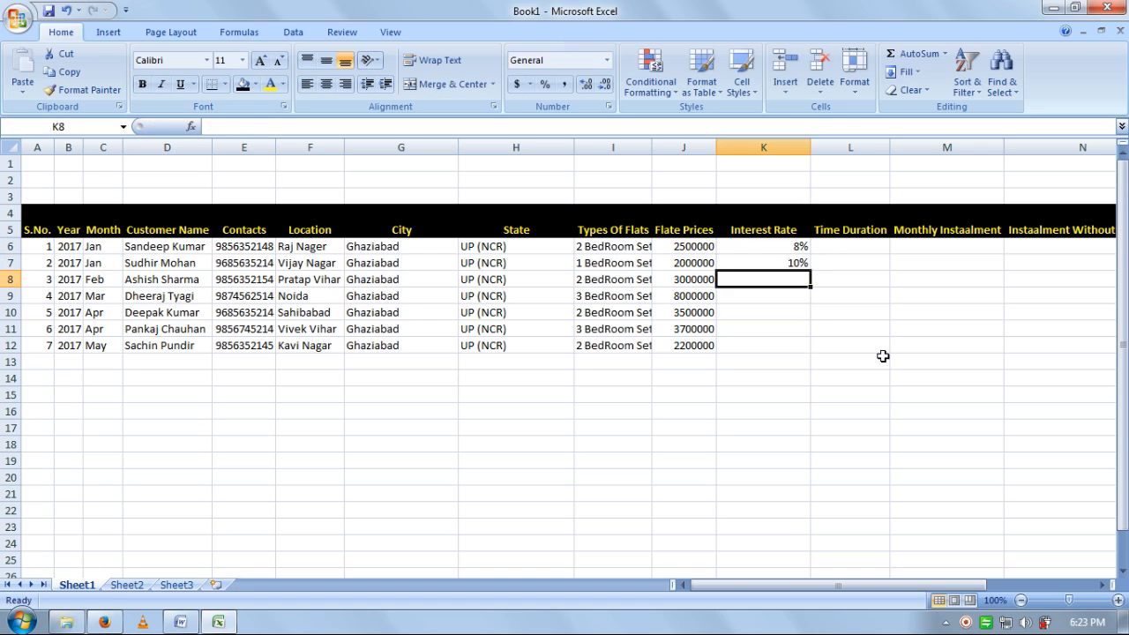
pyautogui.write('17%')
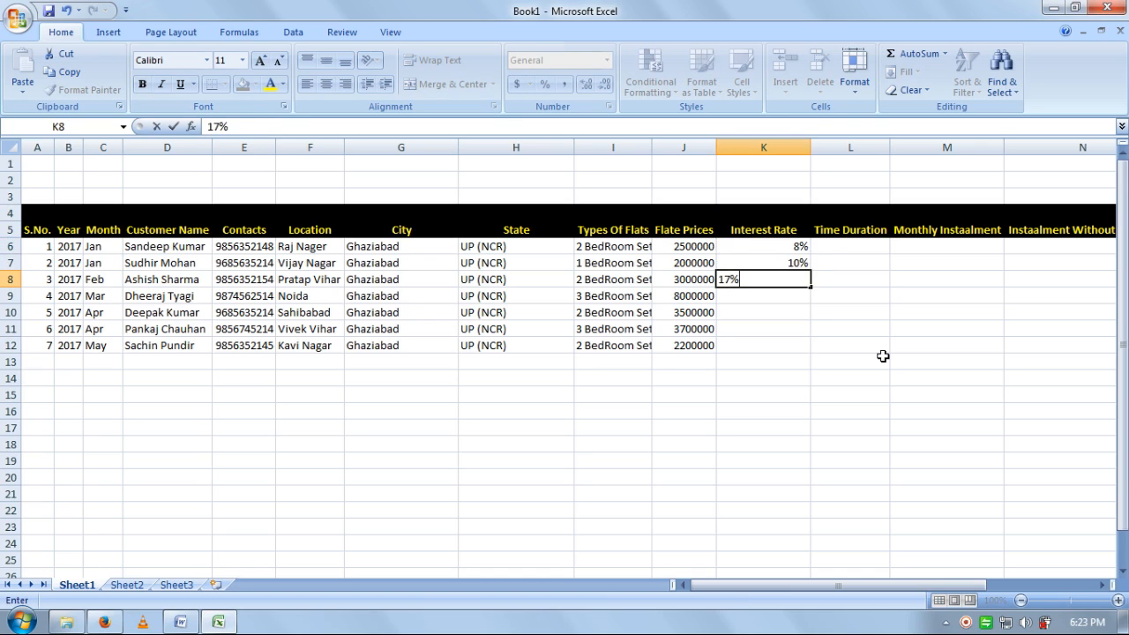
pyautogui.press('Return')
pyautogui.write('20%')
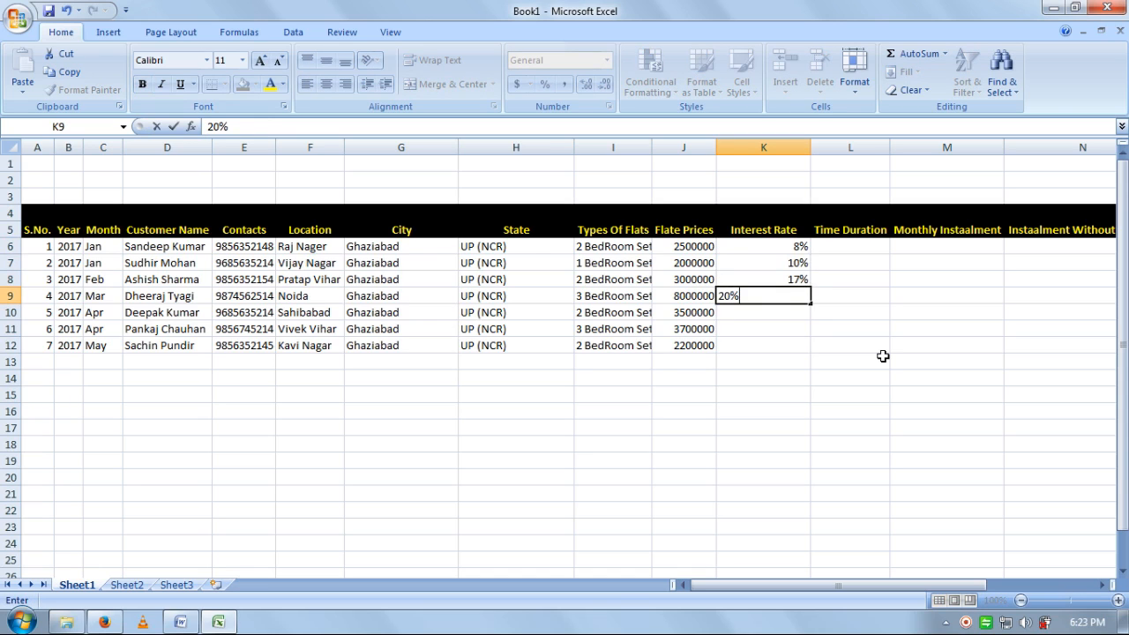
pyautogui.press('Return')
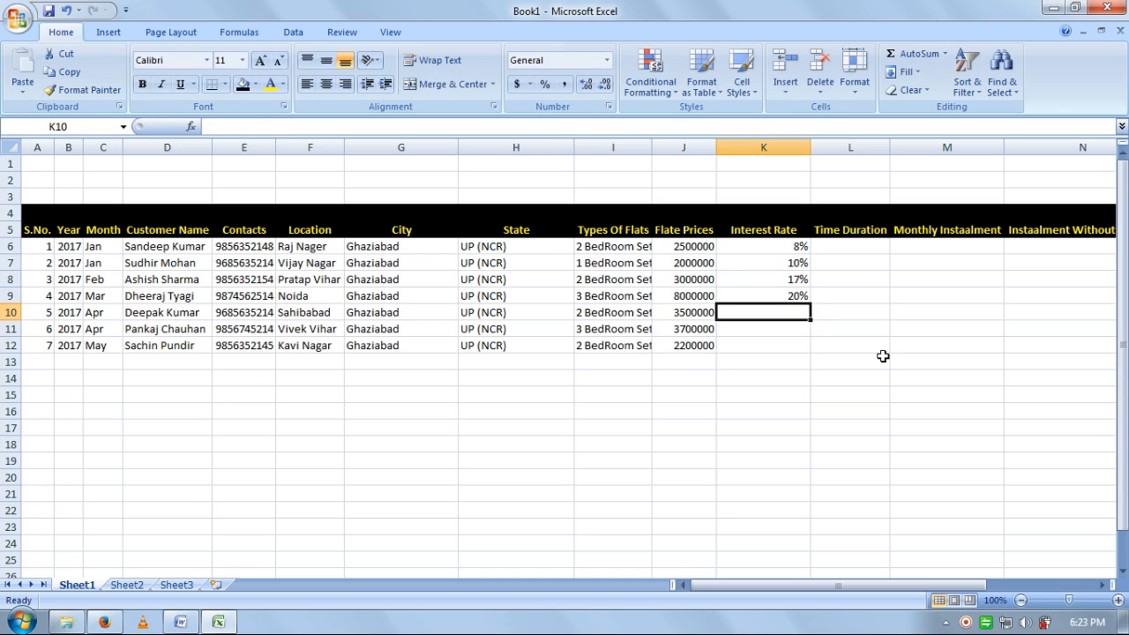
# - Enter the remaining rates 17% and 15%, correcting the mistyped 185% in K10 to 18%
pyautogui.write('18')
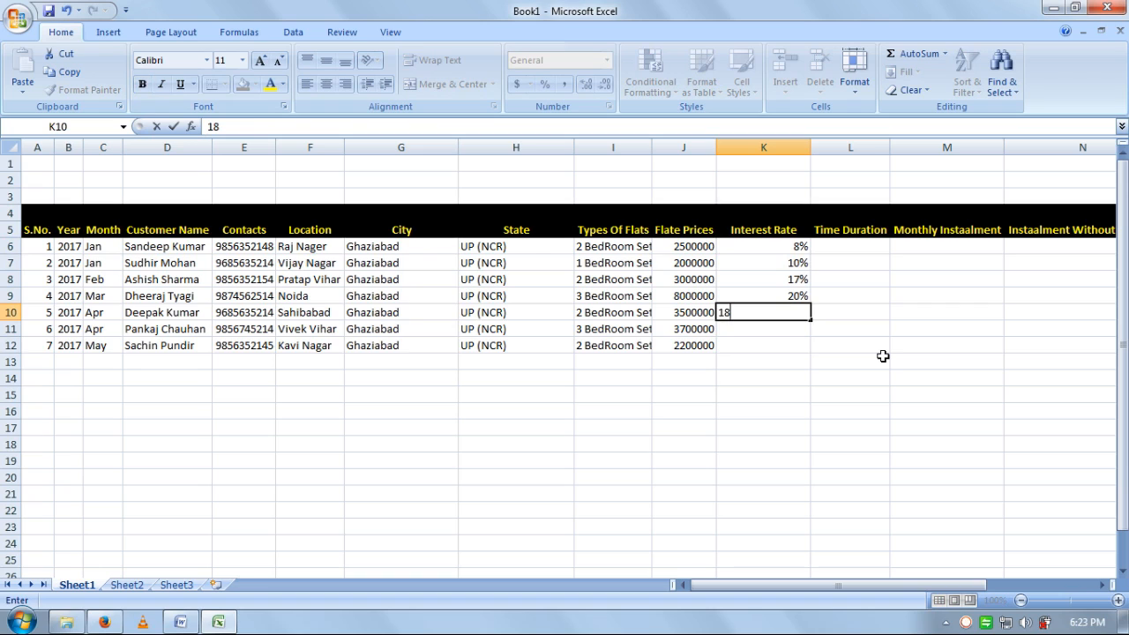
pyautogui.write('5')
pyautogui.press('Return')
pyautogui.write('17')
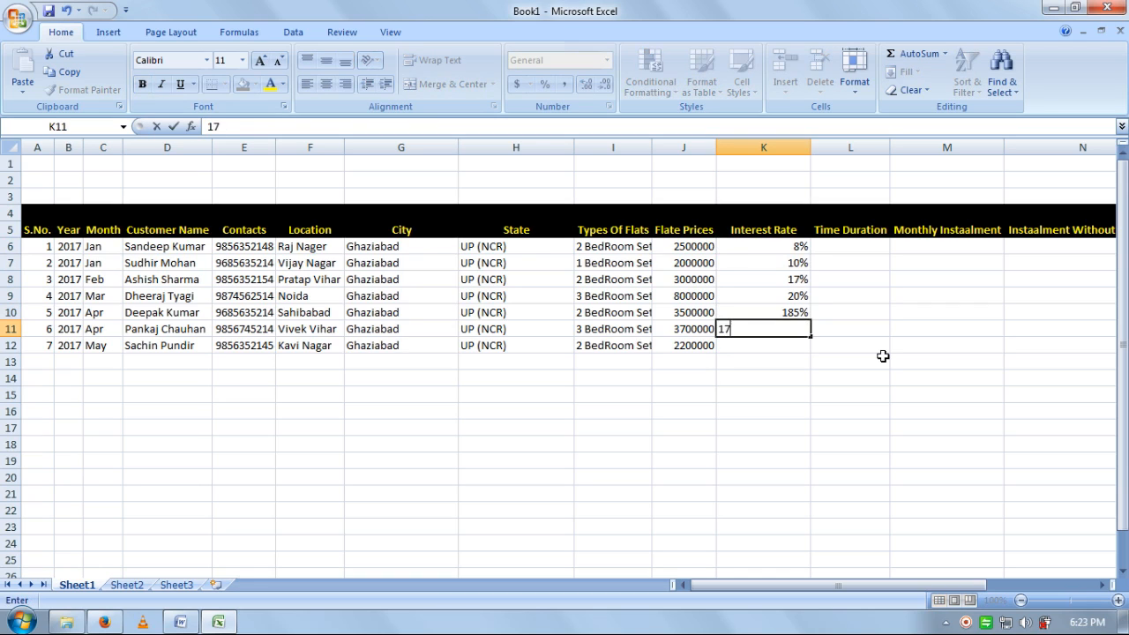
pyautogui.write('%')
pyautogui.press('Return')
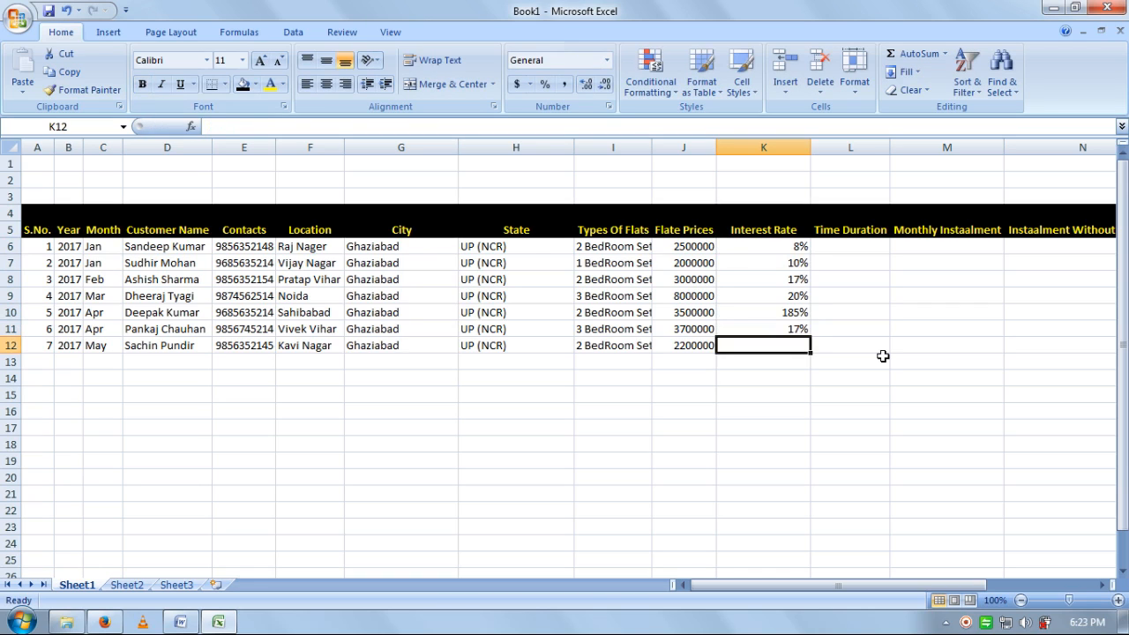
pyautogui.press('Up')
pyautogui.press('Up')
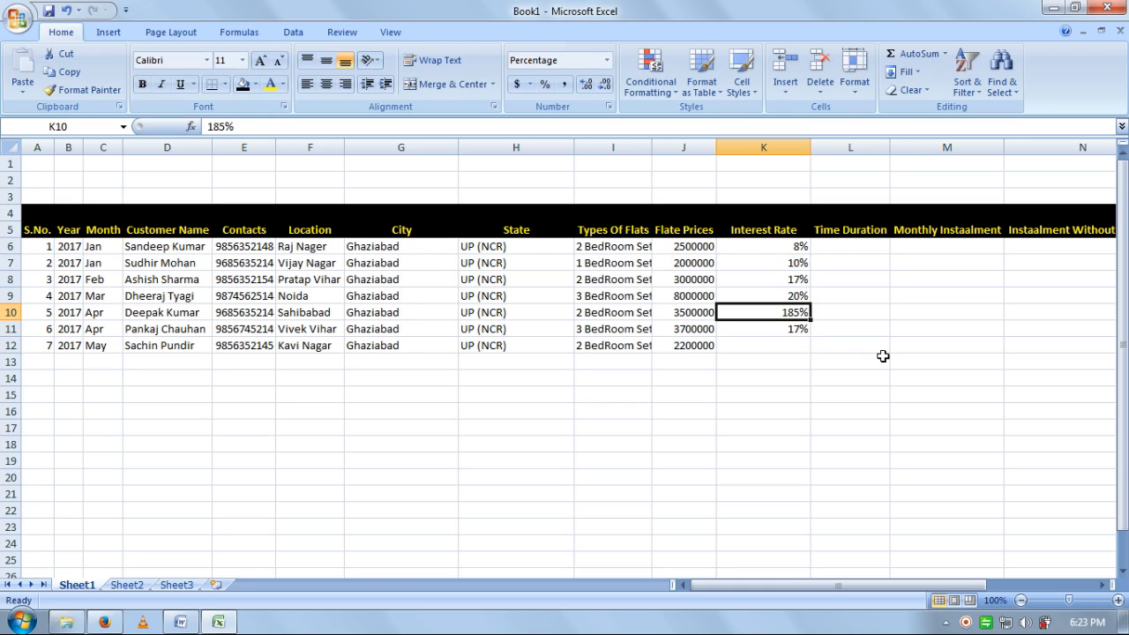
pyautogui.doubleClick(797, 313)
pyautogui.press('BackSpace')
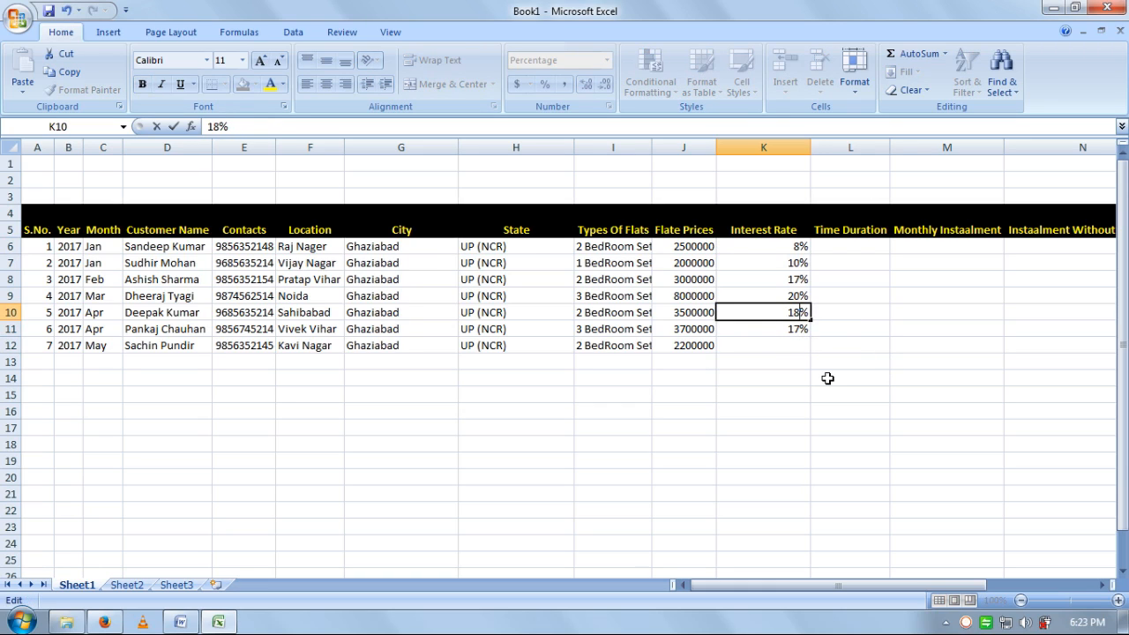
pyautogui.press('Return')
pyautogui.press('Return')
pyautogui.write('15%')
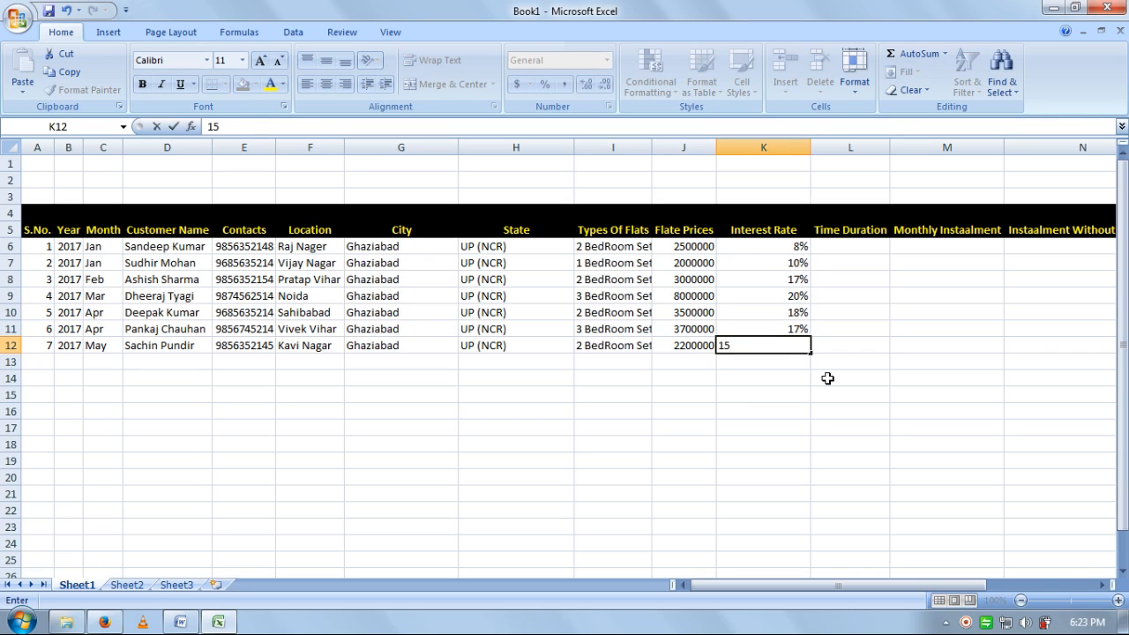
pyautogui.press('Tab')
pyautogui.press('Up')
pyautogui.press('Up')
pyautogui.press('Up')
pyautogui.press('Up')
pyautogui.press('Up')
pyautogui.press('Up')
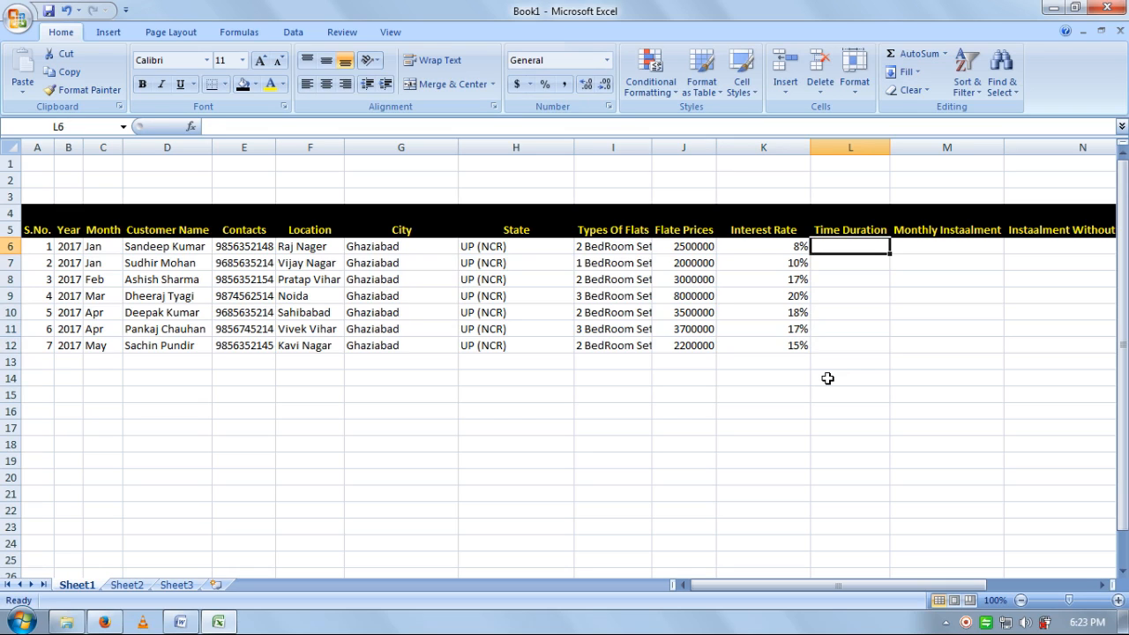
# - Enter durations 7, 10, 15 and 20 in L6:L9
pyautogui.write('7')
pyautogui.press('Return')
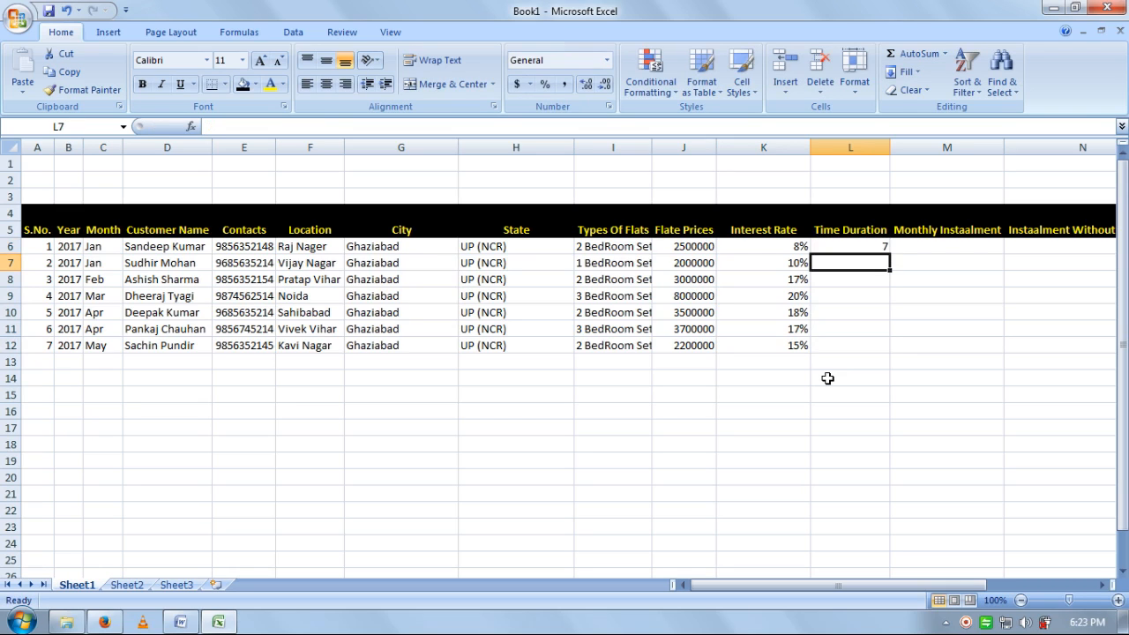
pyautogui.write('10')
pyautogui.press('Return')
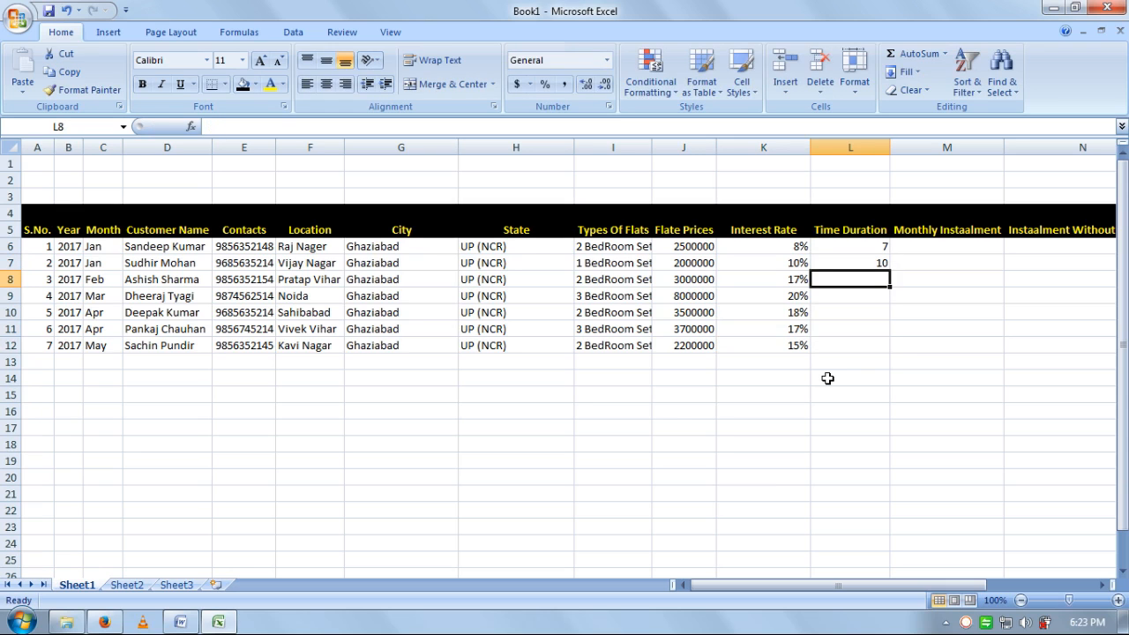
pyautogui.write('15')
pyautogui.press('Return')
pyautogui.write('20')
pyautogui.press('Return')
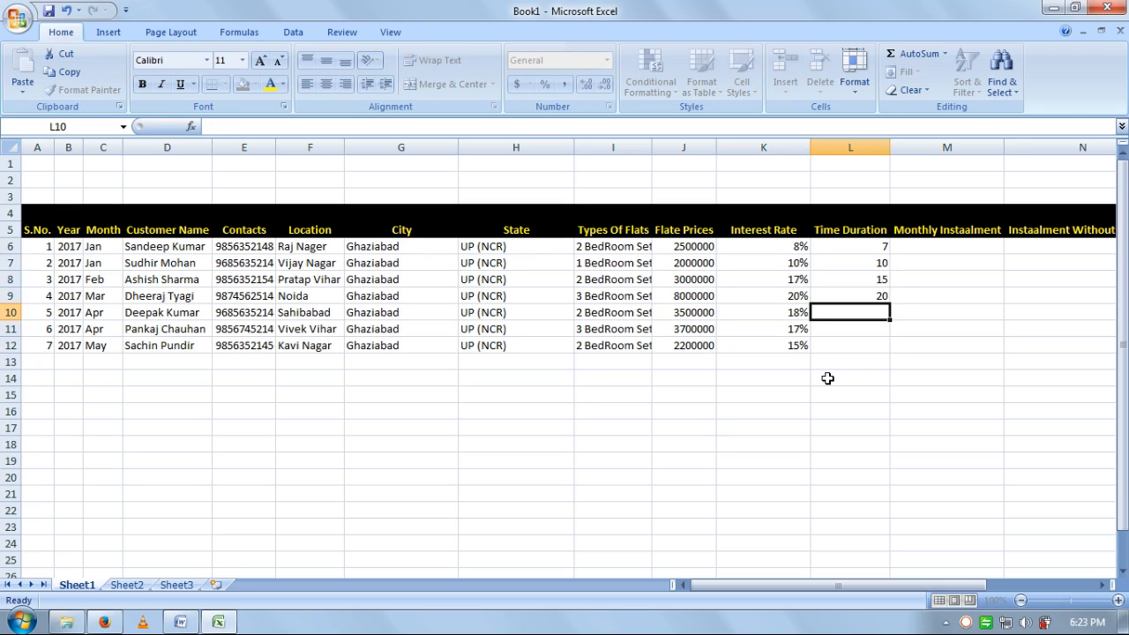
# - Enter durations 18, 25 and 18 in L10:L12
pyautogui.write('18')
pyautogui.press('Return')
pyautogui.write('25')
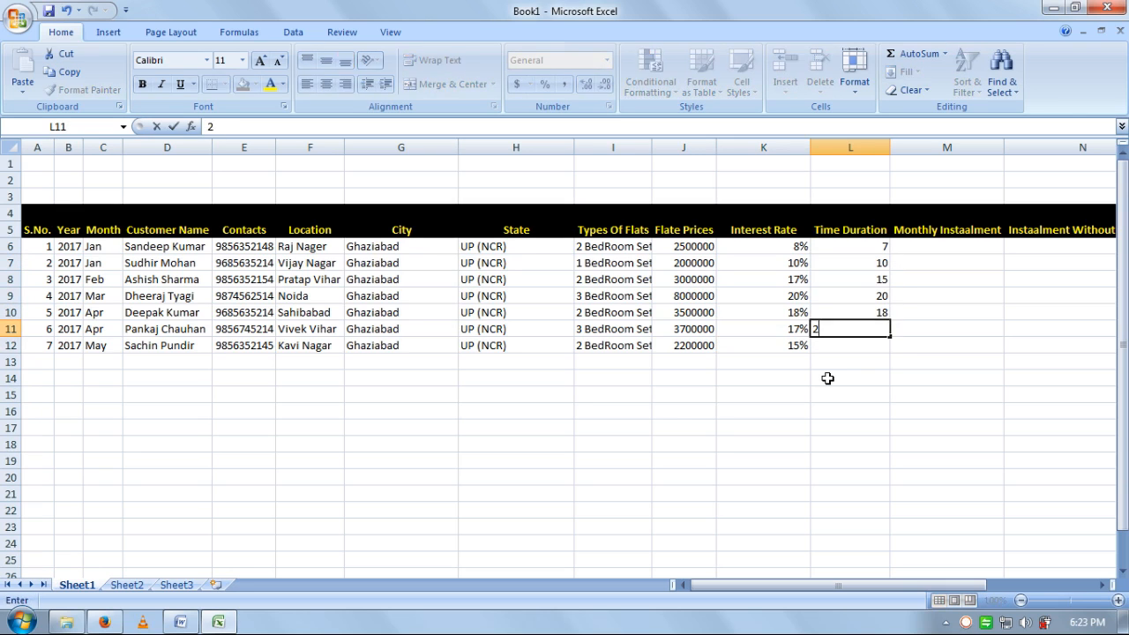
pyautogui.press('Return')
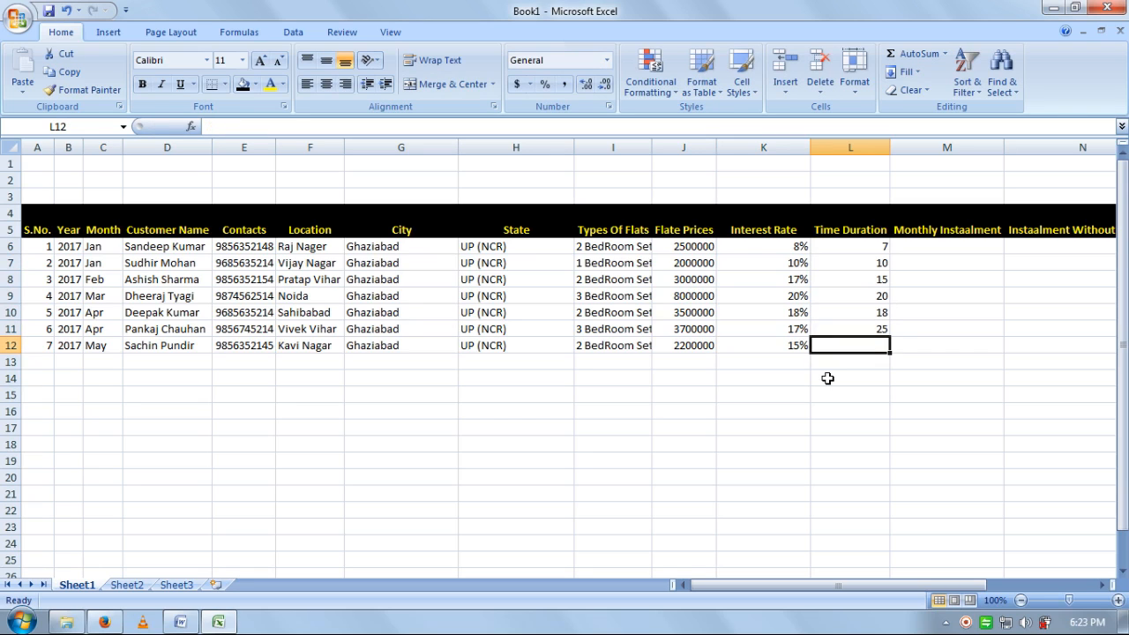
pyautogui.write('18')
pyautogui.press('Return')
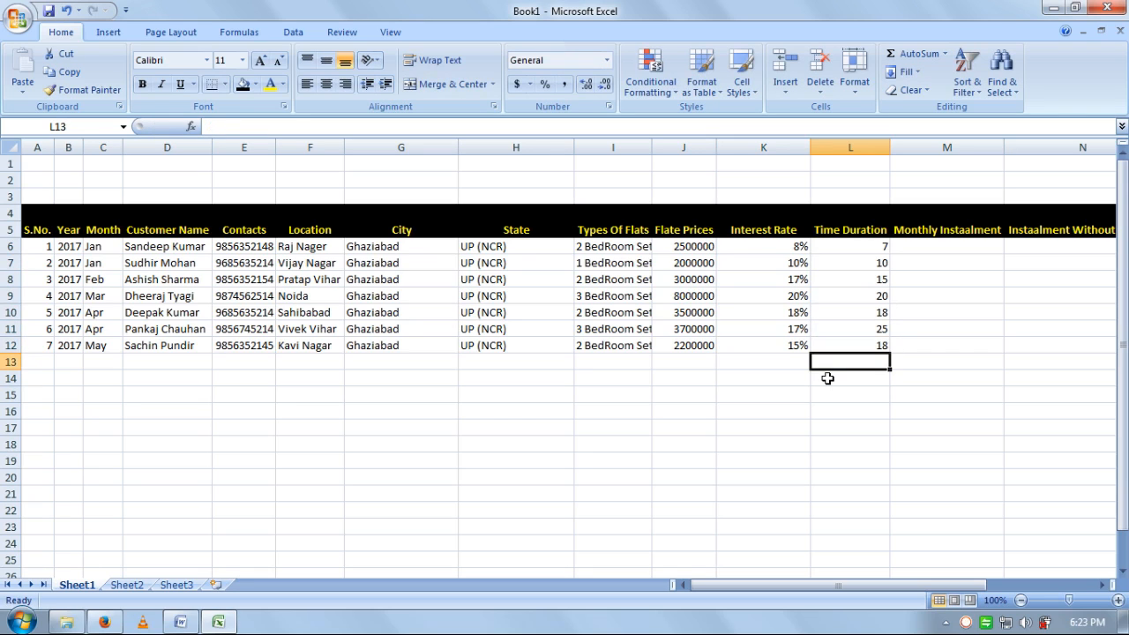
pyautogui.click(965, 245)
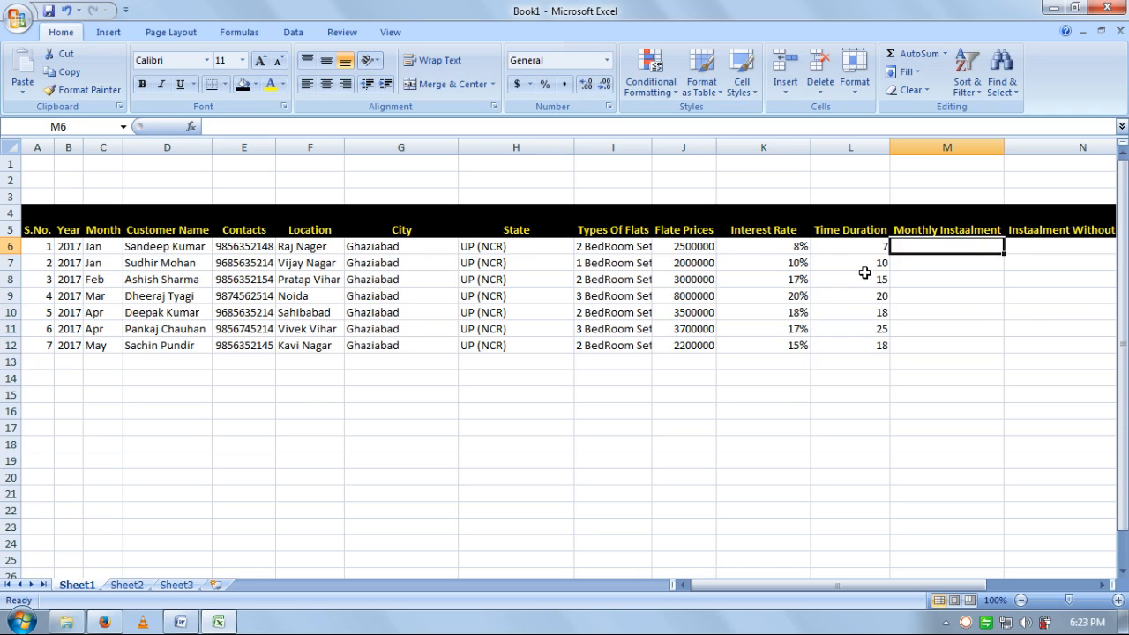
# - Review the first customer's price, 8% rate and duration, then select M6
pyautogui.click(692, 246)
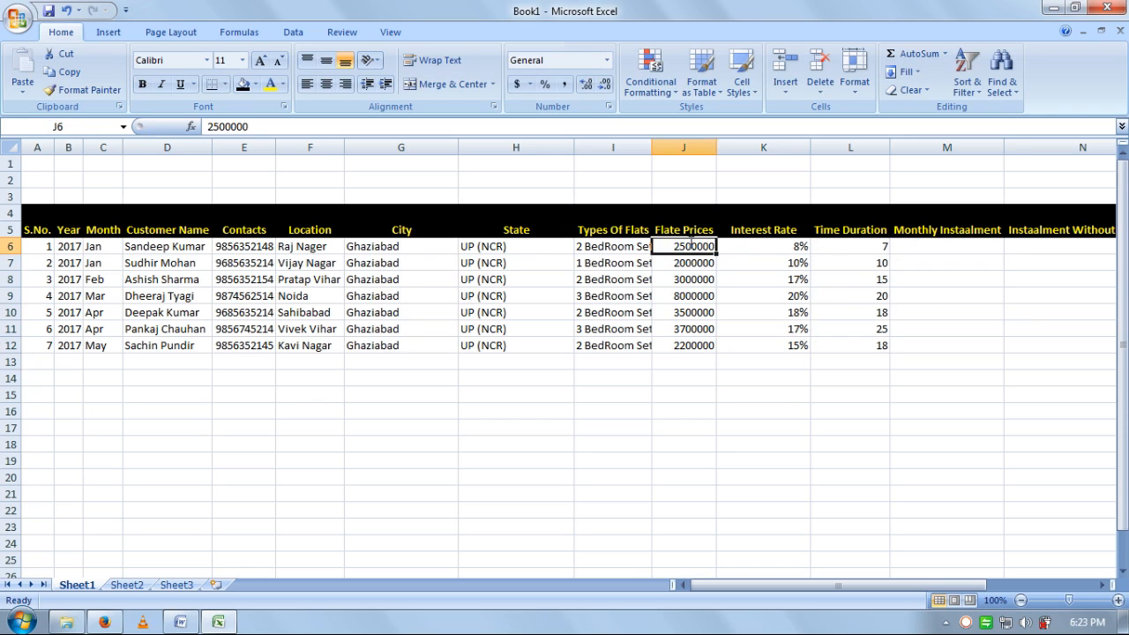
pyautogui.click(791, 253)
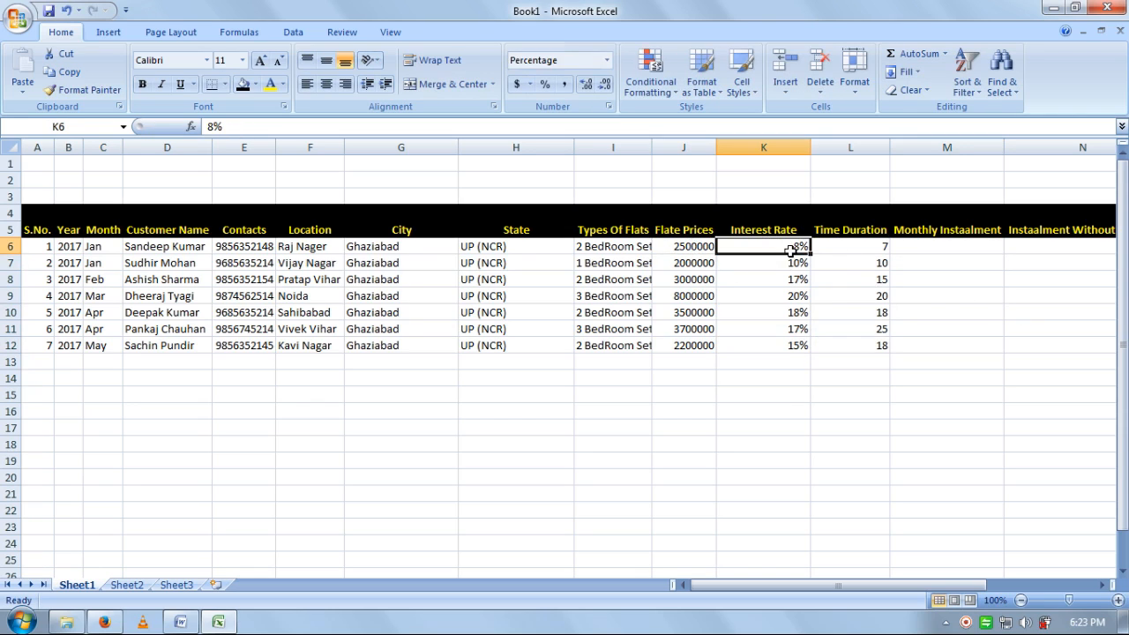
pyautogui.click(860, 248)
pyautogui.moveTo(852, 585); pyautogui.dragTo(907, 585)
pyautogui.click(879, 247)
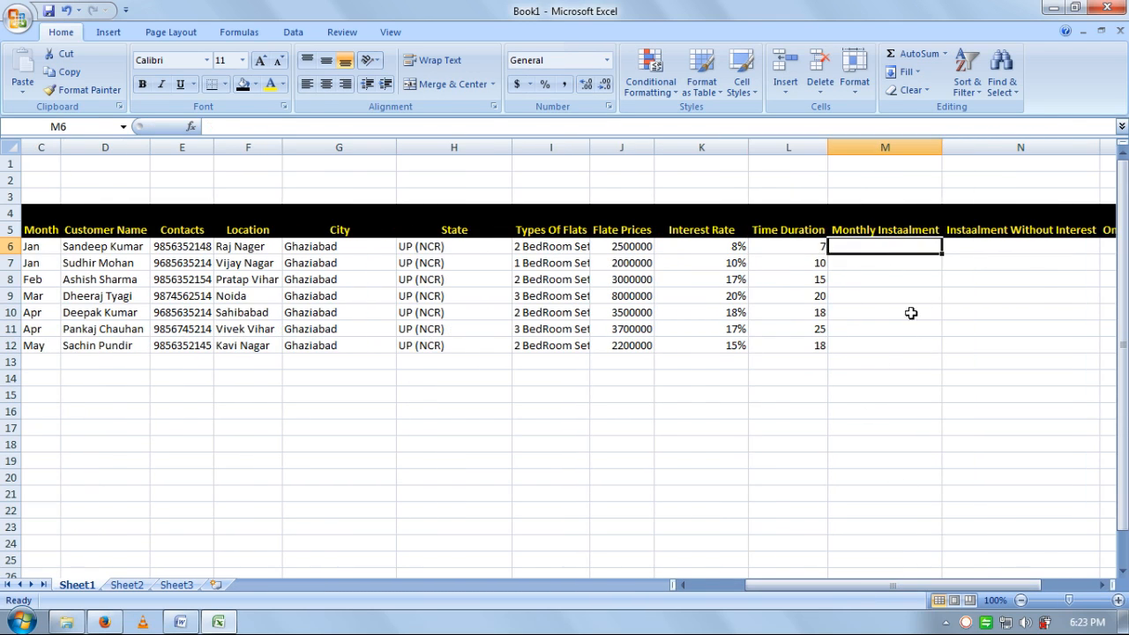
pyautogui.click(741, 246)
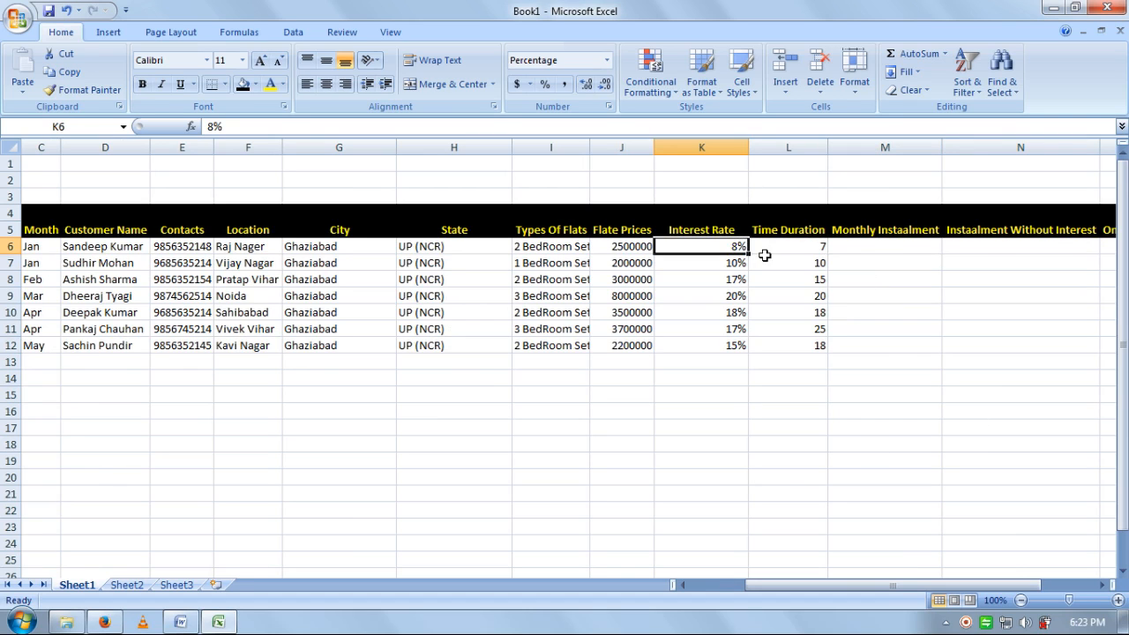
pyautogui.click(867, 246)
# - Insert a PMT function in M6 with rate 8%/12 and 7 periods
pyautogui.click(191, 126)
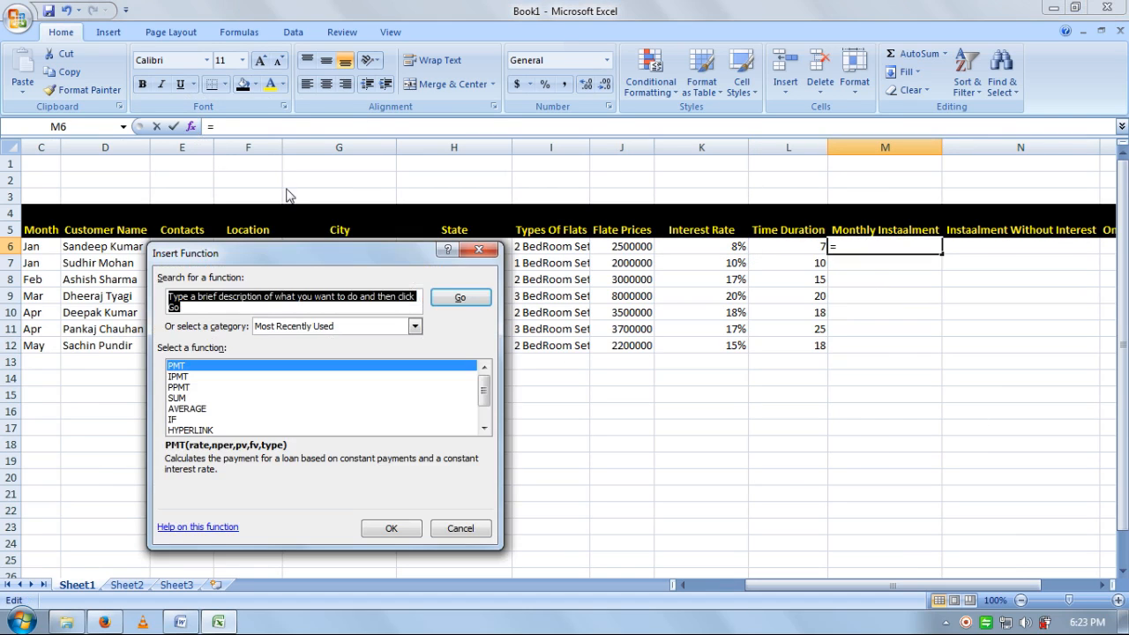
pyautogui.write('pmt')
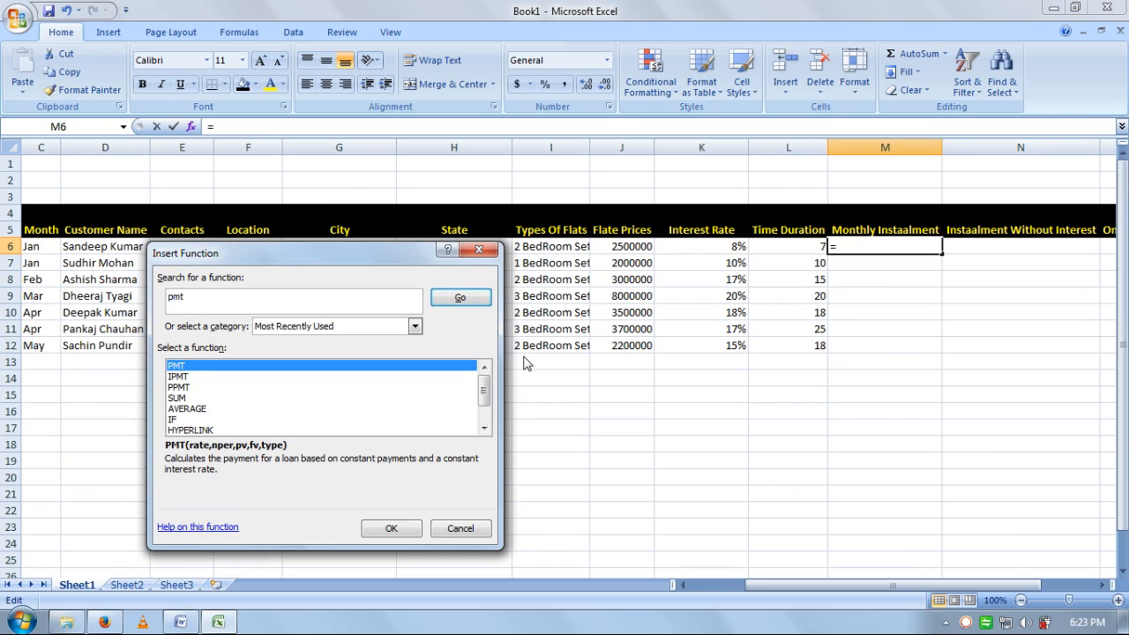
pyautogui.press('Return')
pyautogui.press('Return')
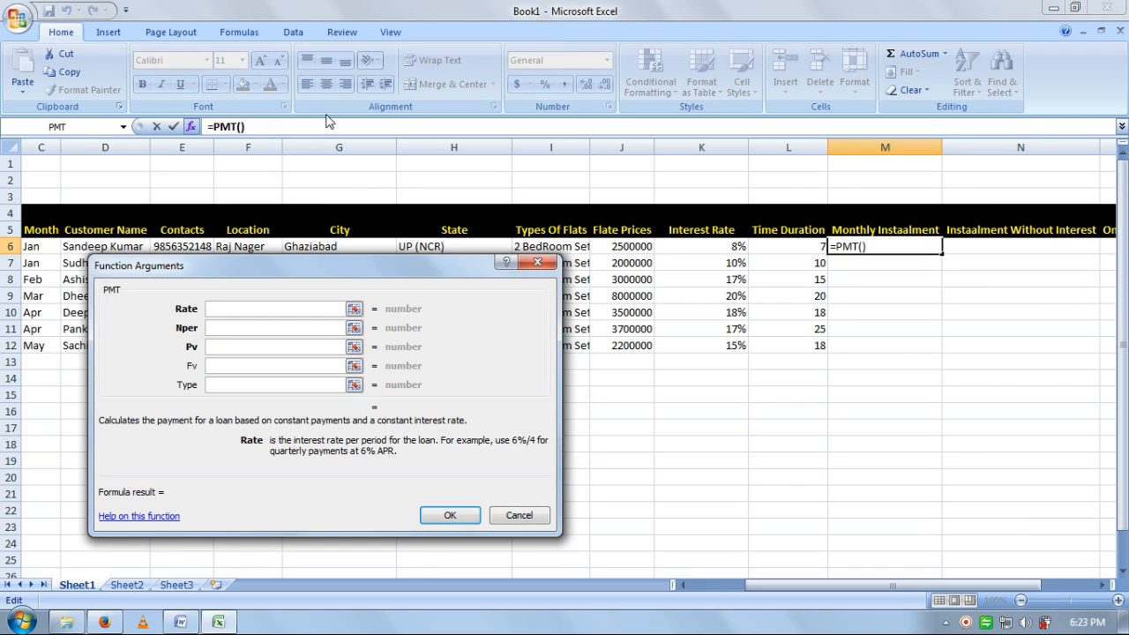
pyautogui.moveTo(276, 261); pyautogui.dragTo(499, 284)
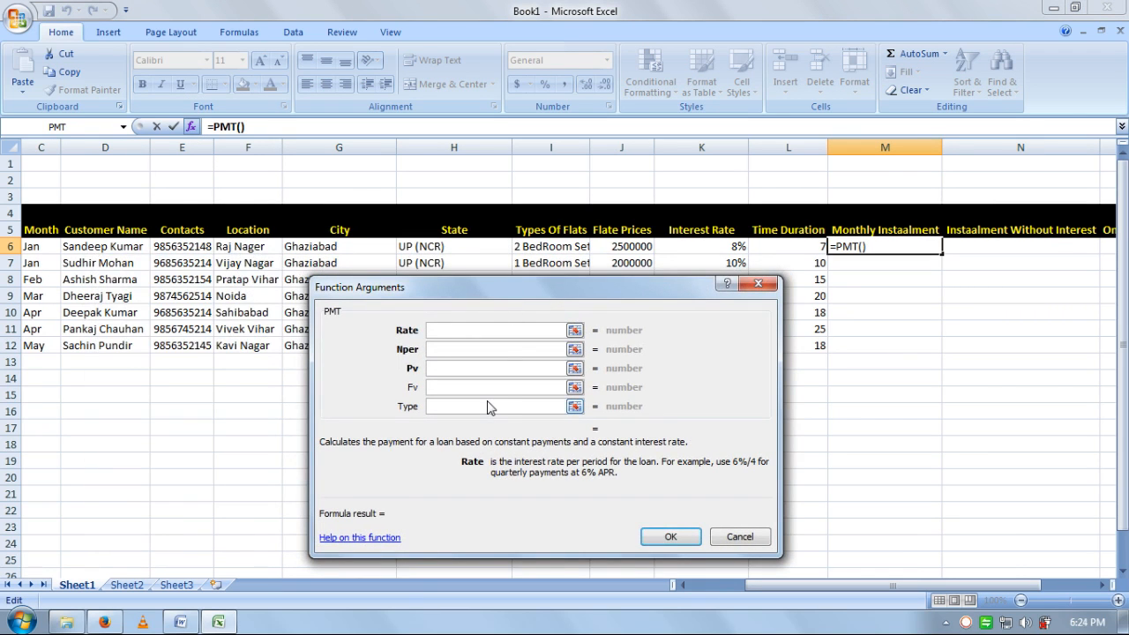
pyautogui.write('8%')
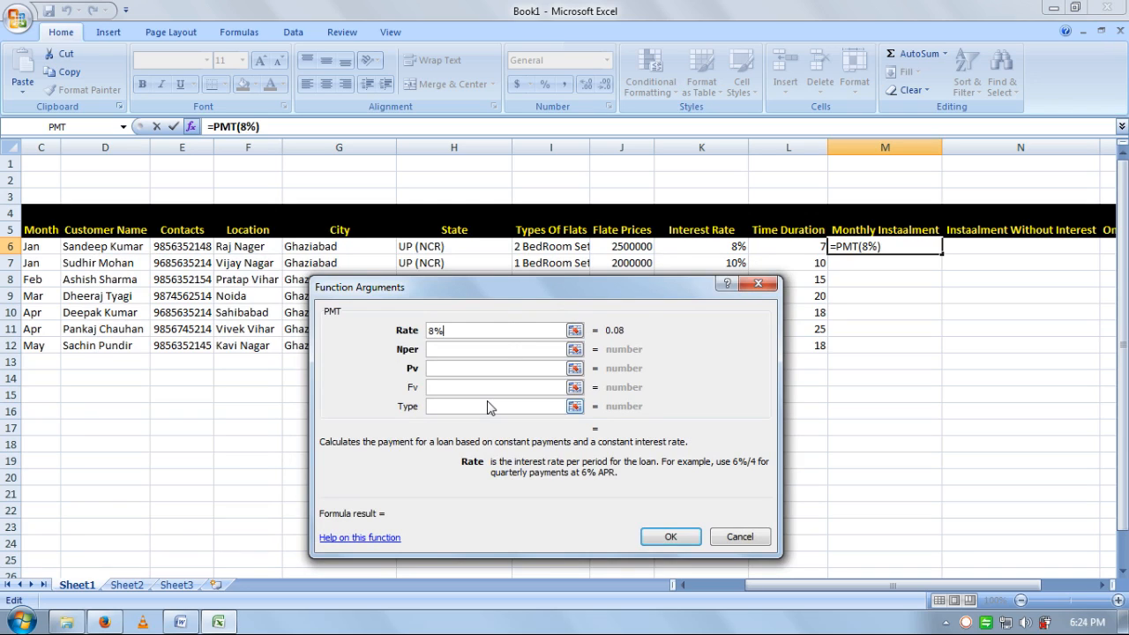
pyautogui.write('/12')
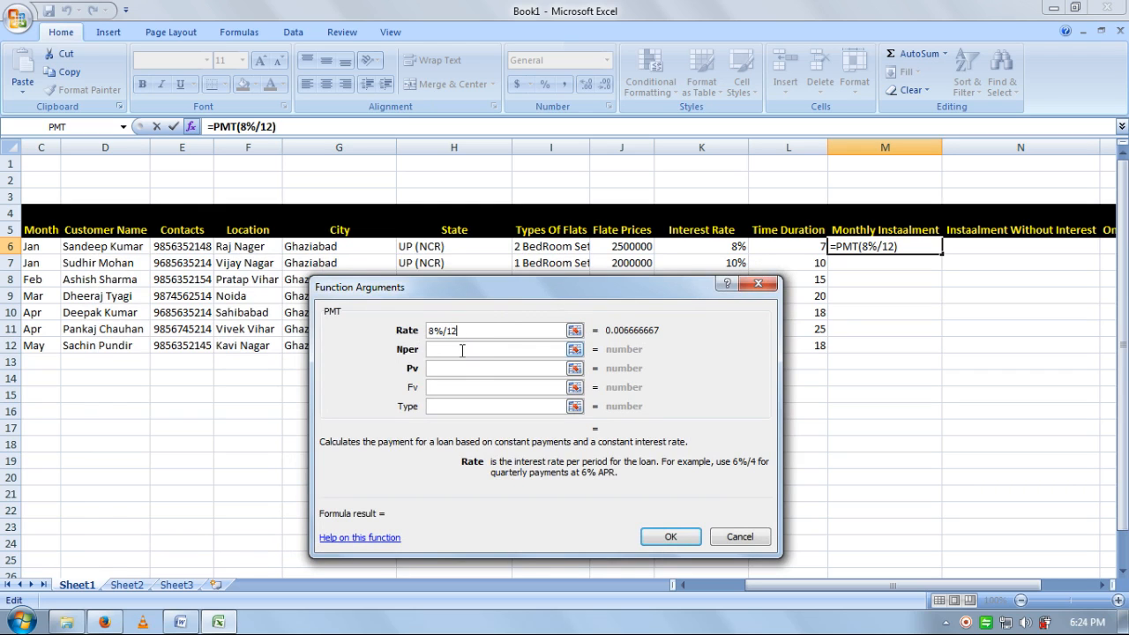
pyautogui.click(462, 348)
pyautogui.moveTo(496, 291); pyautogui.dragTo(334, 263)
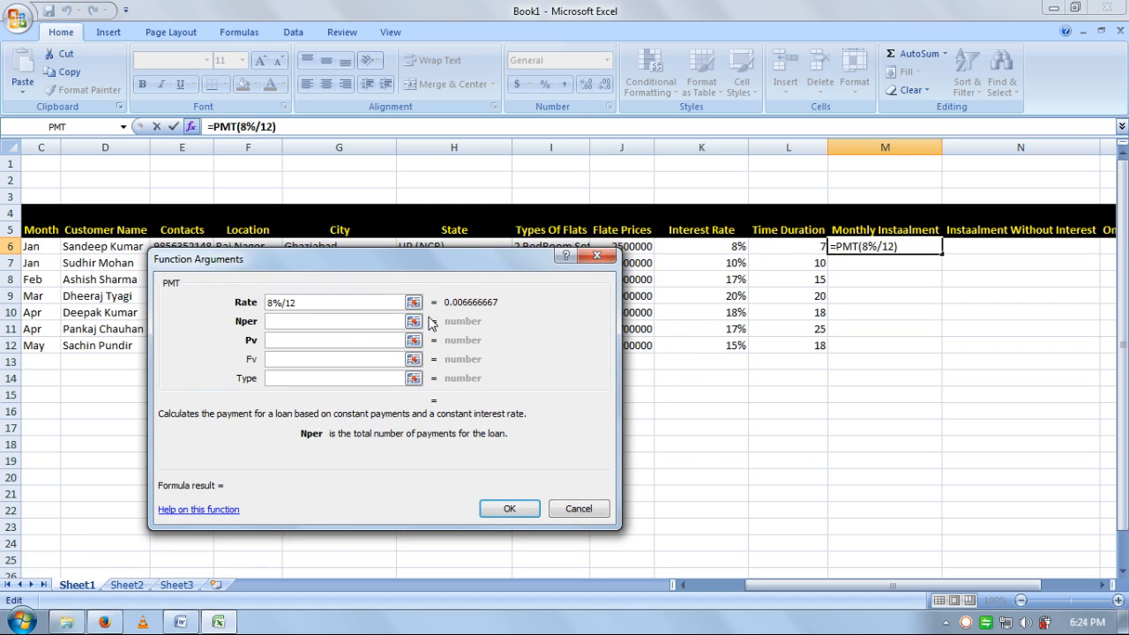
pyautogui.write('7')
pyautogui.click(311, 340)
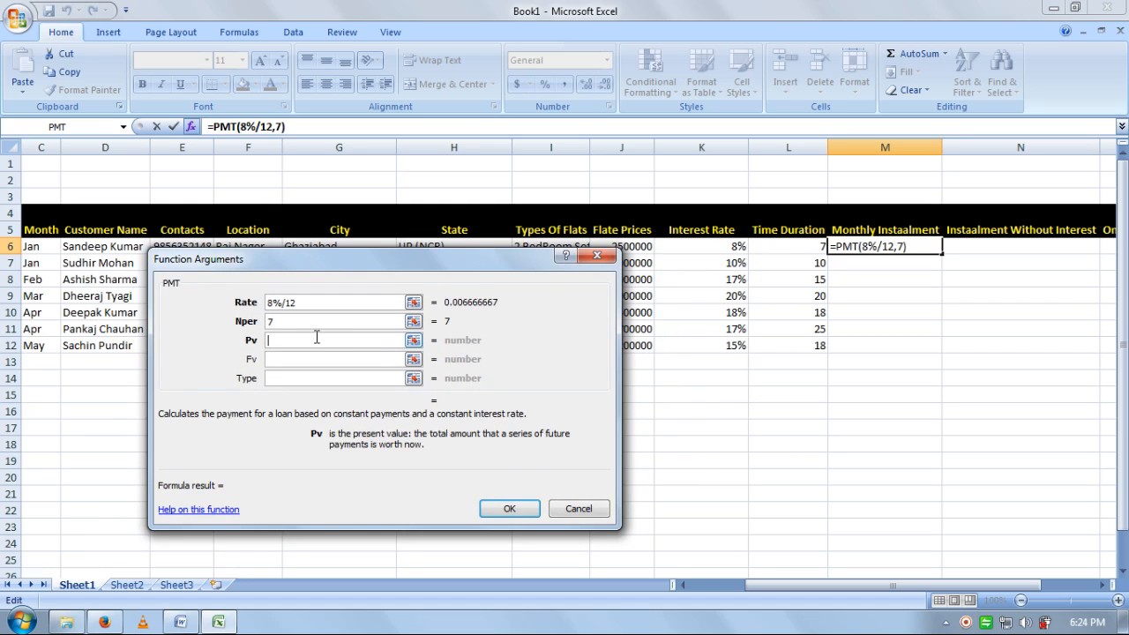
pyautogui.moveTo(401, 272); pyautogui.dragTo(276, 246)
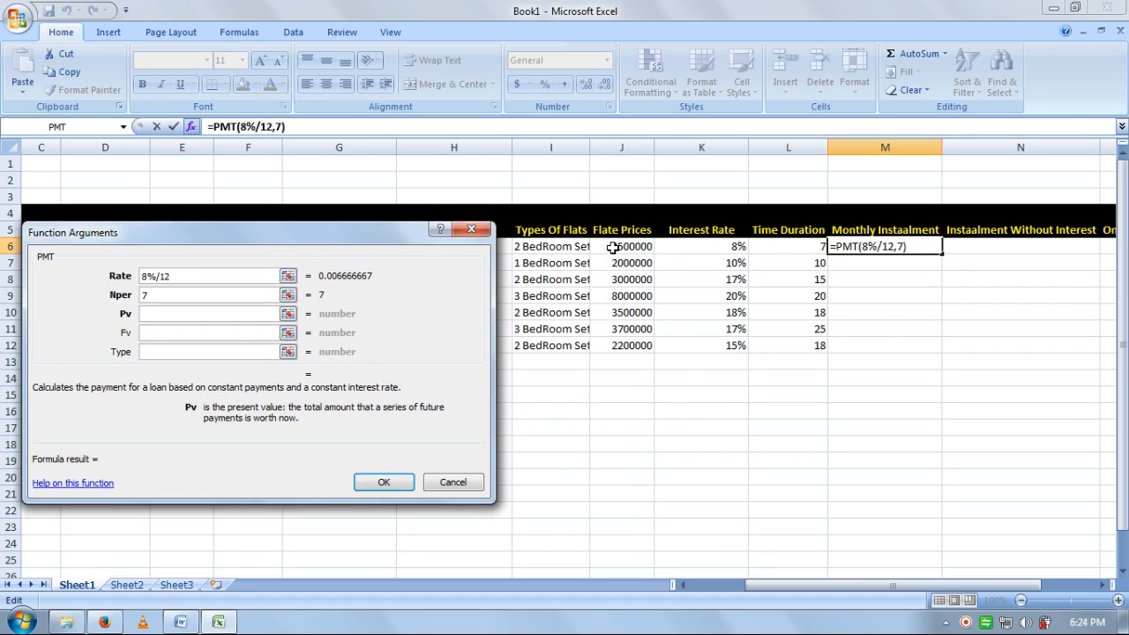
# - Complete the PMT with present value 2500000 and type 0, giving ($366,729.95)
pyautogui.write('2500')
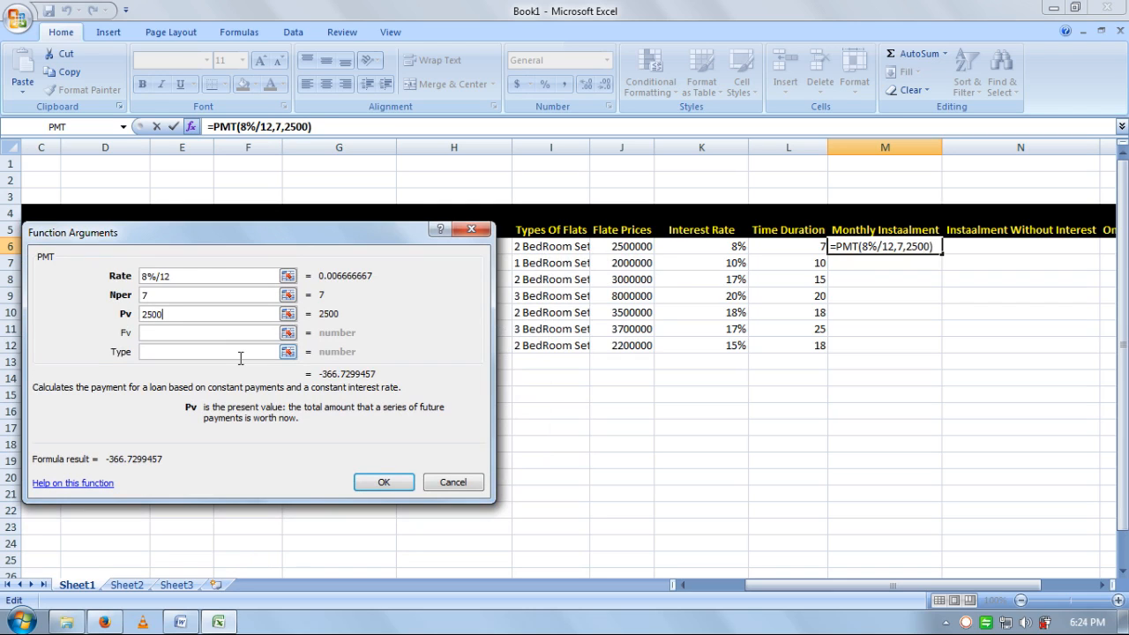
pyautogui.write('000')
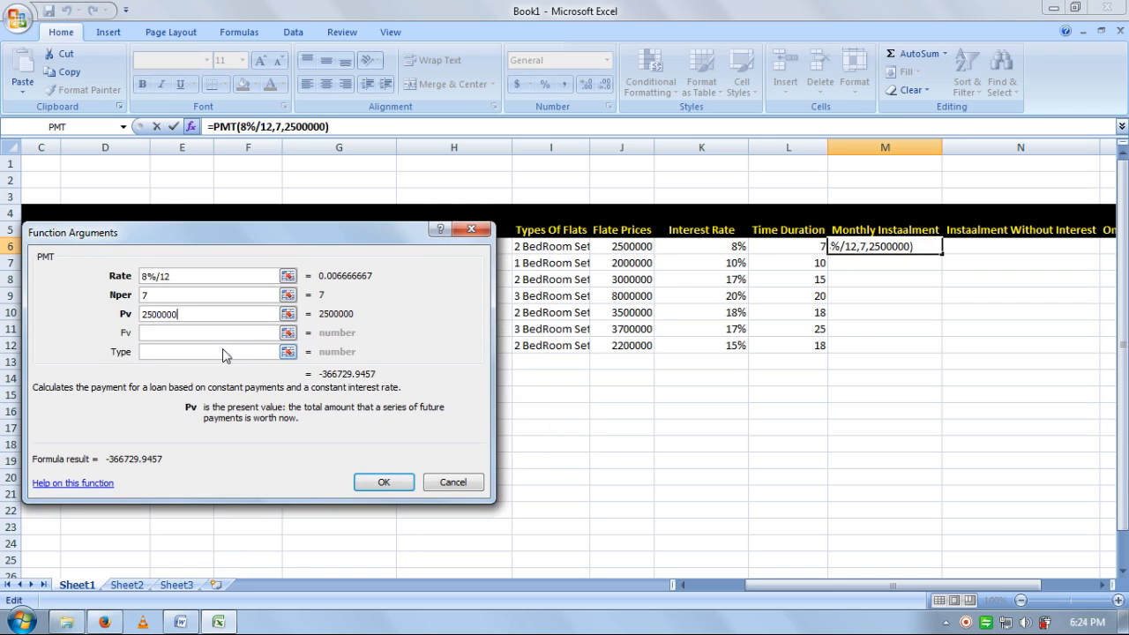
pyautogui.click(225, 352)
pyautogui.click(164, 334)
pyautogui.click(179, 353)
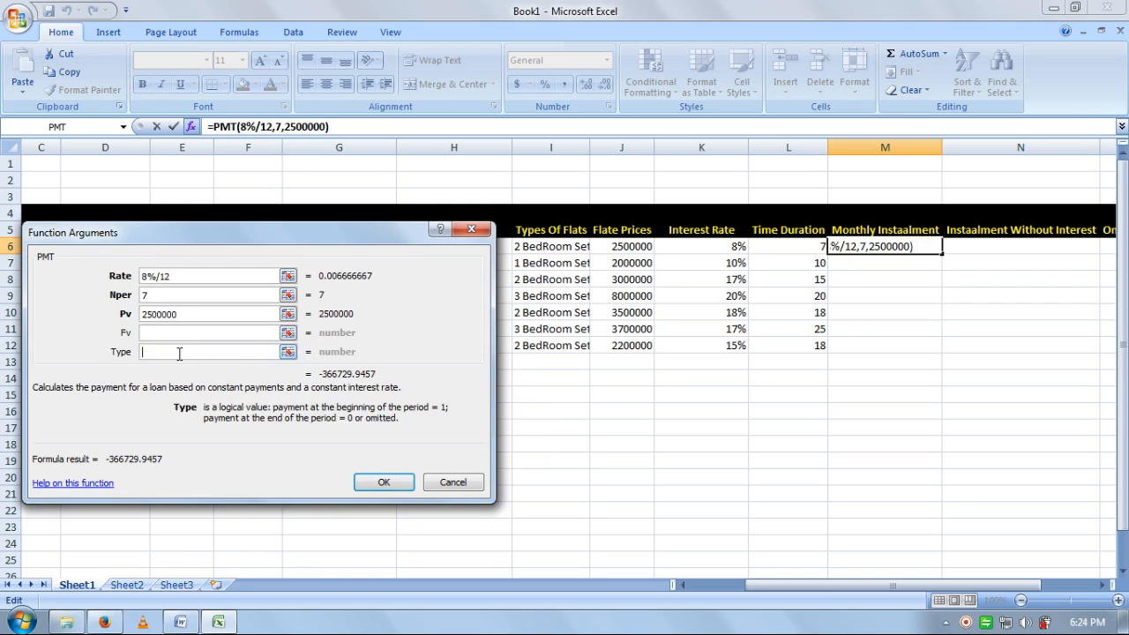
pyautogui.write('0')
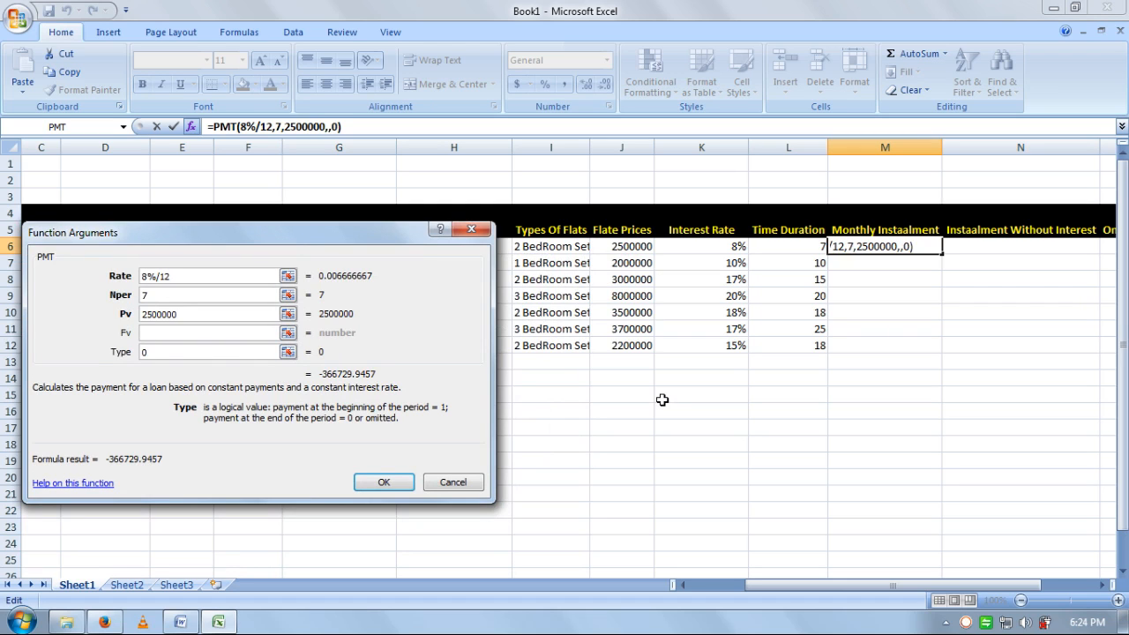
pyautogui.click(404, 484)
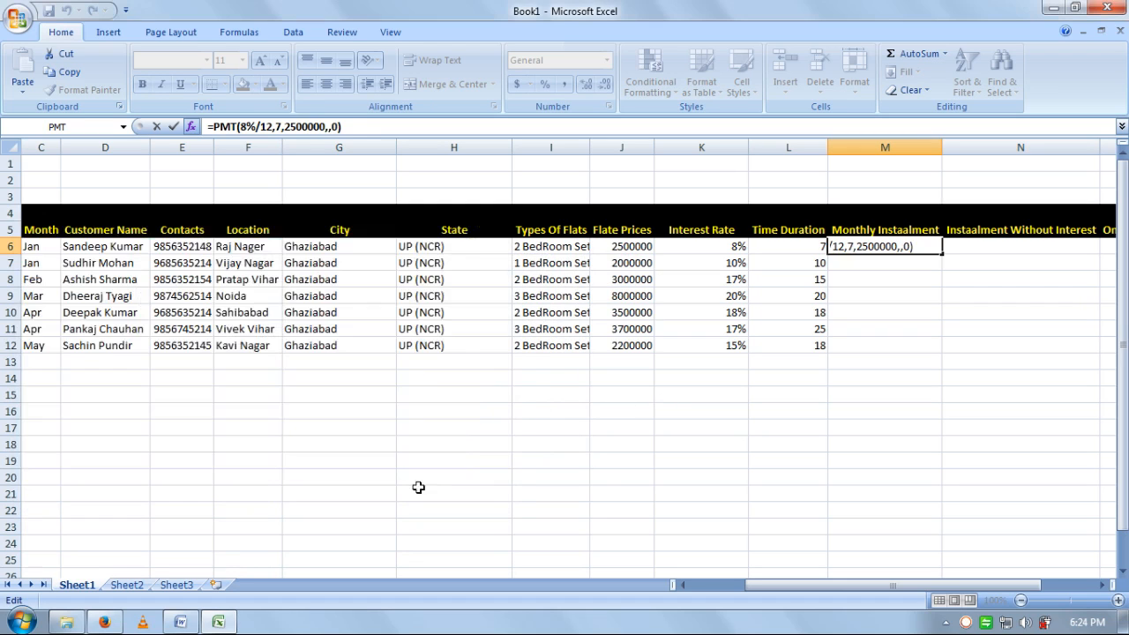
pyautogui.click(883, 263)
# - Insert a PMT function in M7 with rate 10%/12 and 10 periods
pyautogui.click(191, 127)
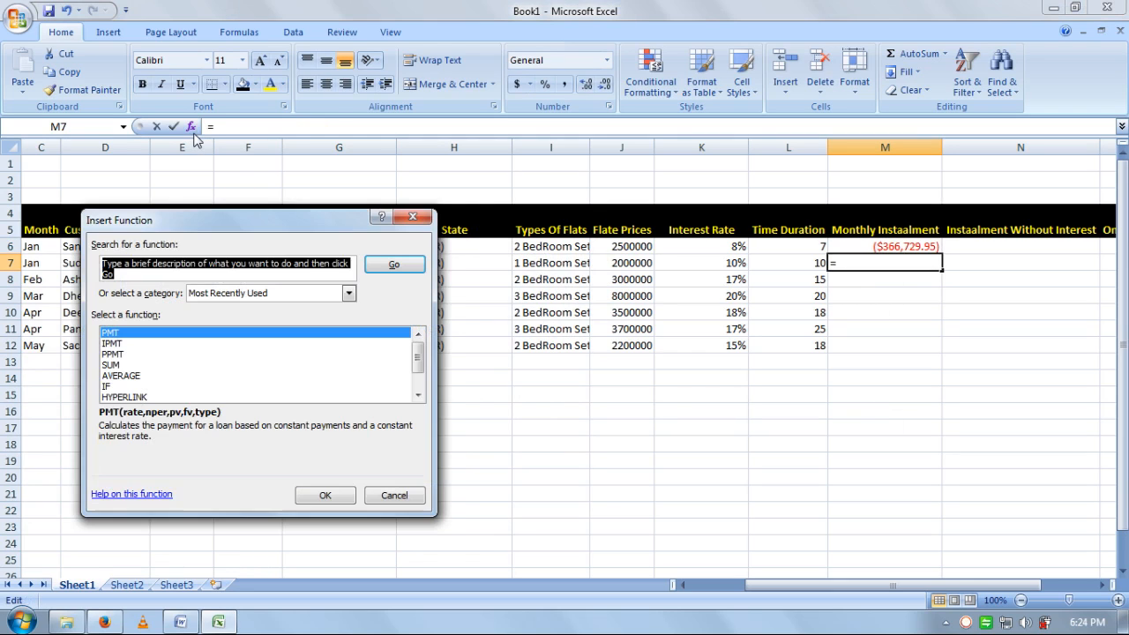
pyautogui.write('pmt')
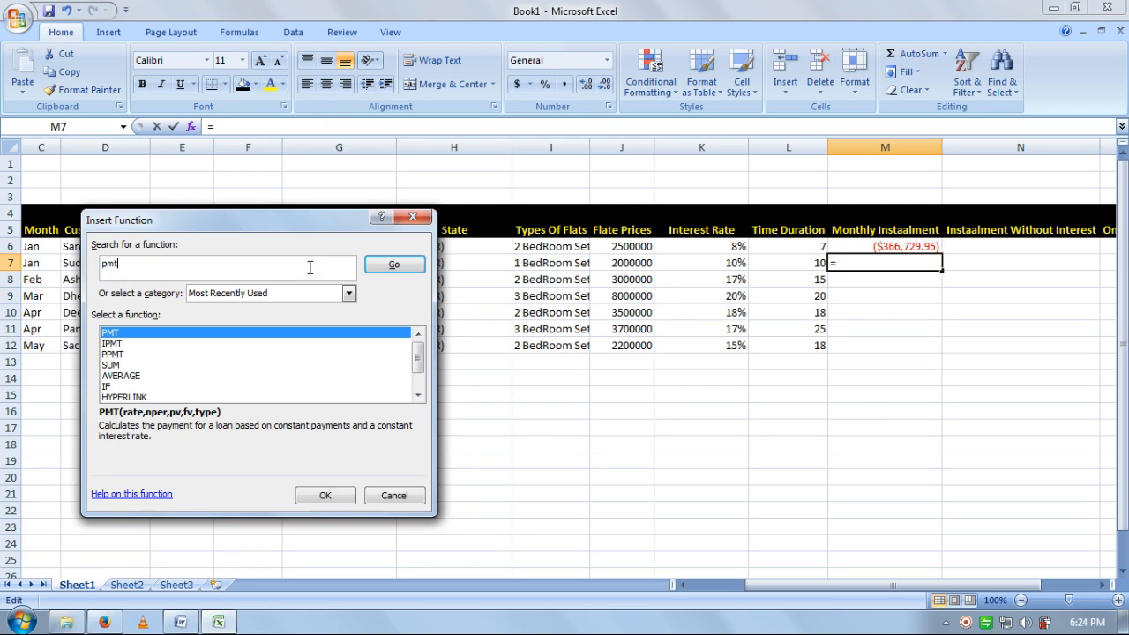
pyautogui.press('Return')
pyautogui.press('Return')
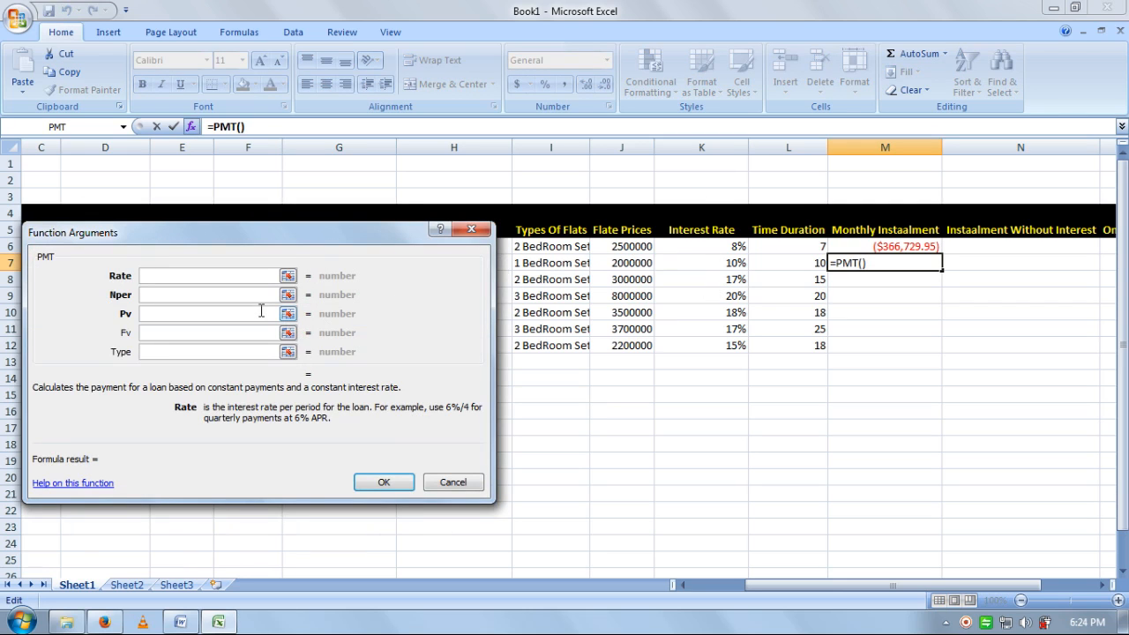
pyautogui.write('10%')
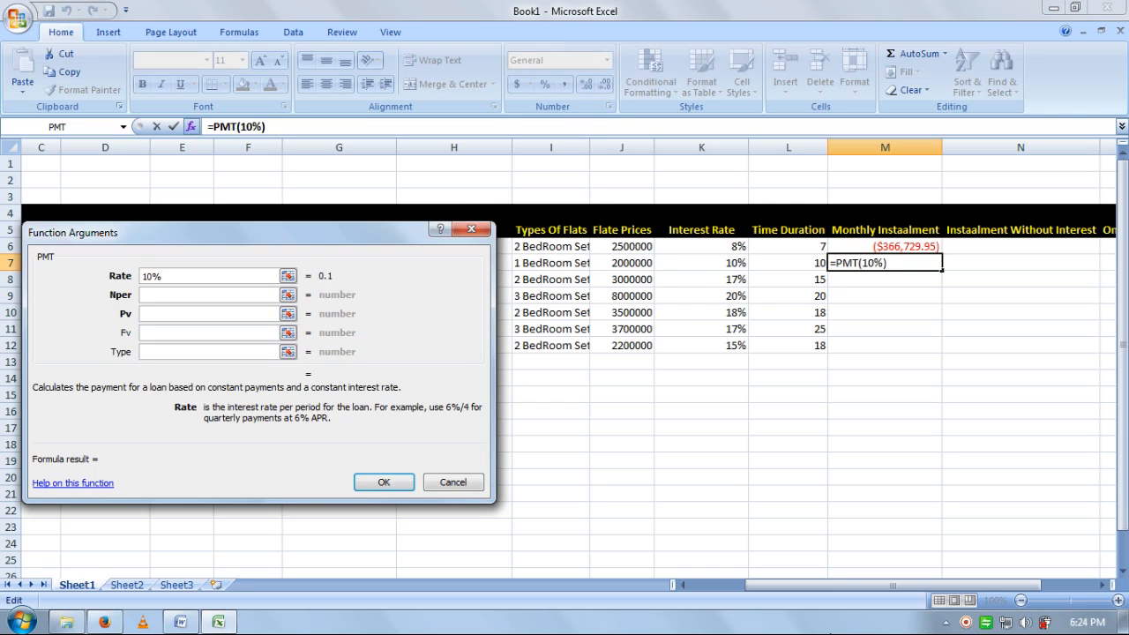
pyautogui.write('/12')
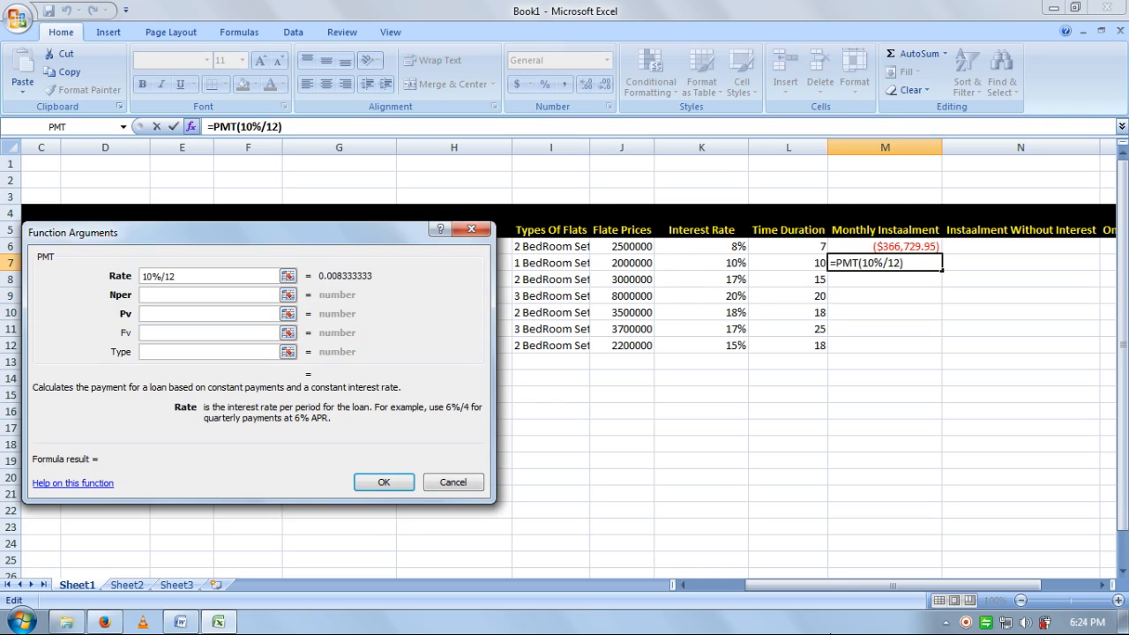
pyautogui.press('Tab')
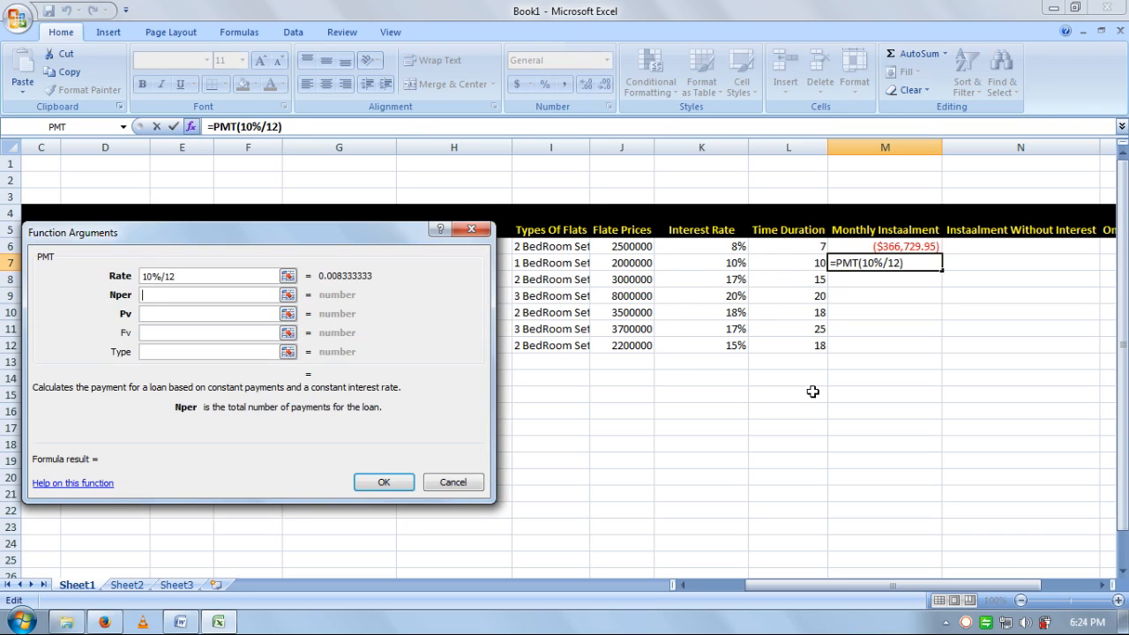
pyautogui.write('10')
# - Complete the PMT with present value 2000000 and type 0, giving ($209,280.76)
pyautogui.click(184, 313)
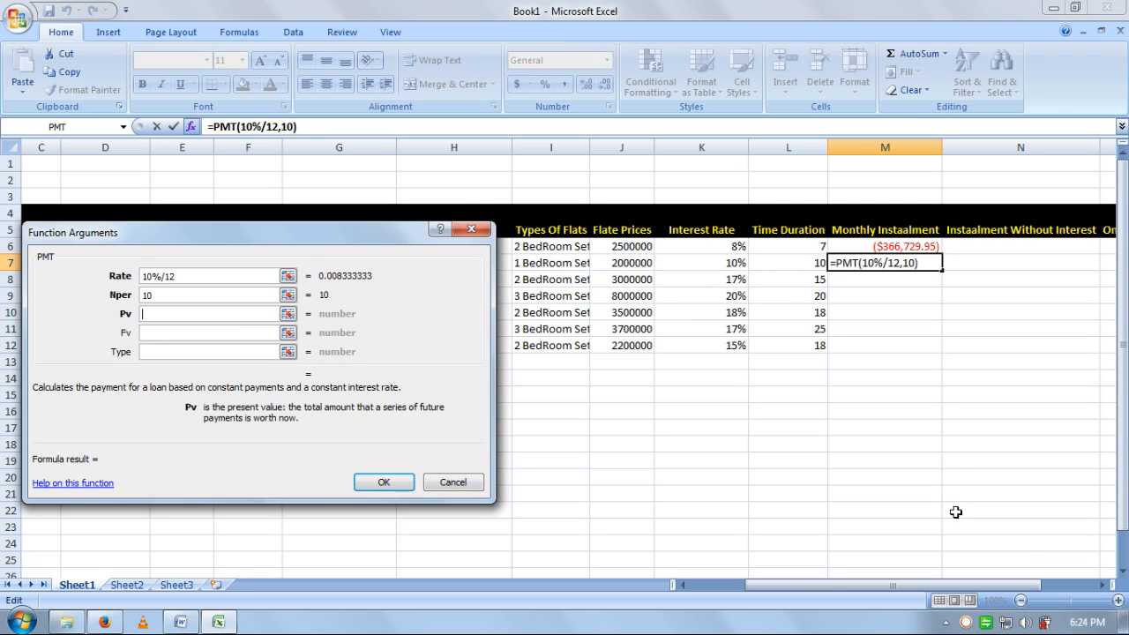
pyautogui.write('2000000')
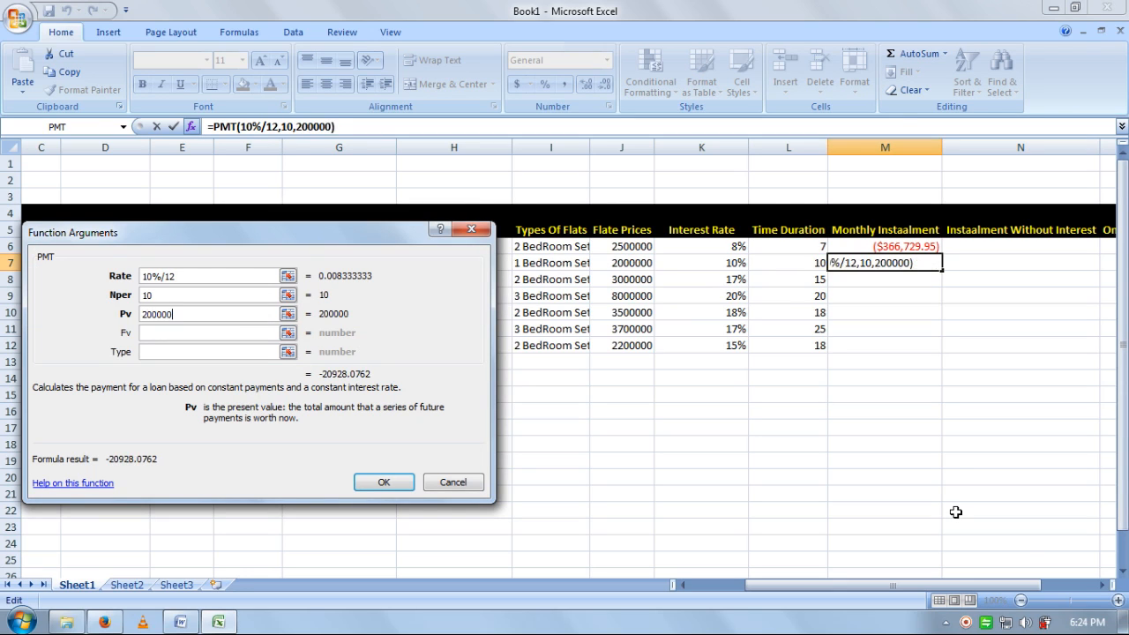
pyautogui.click(235, 332)
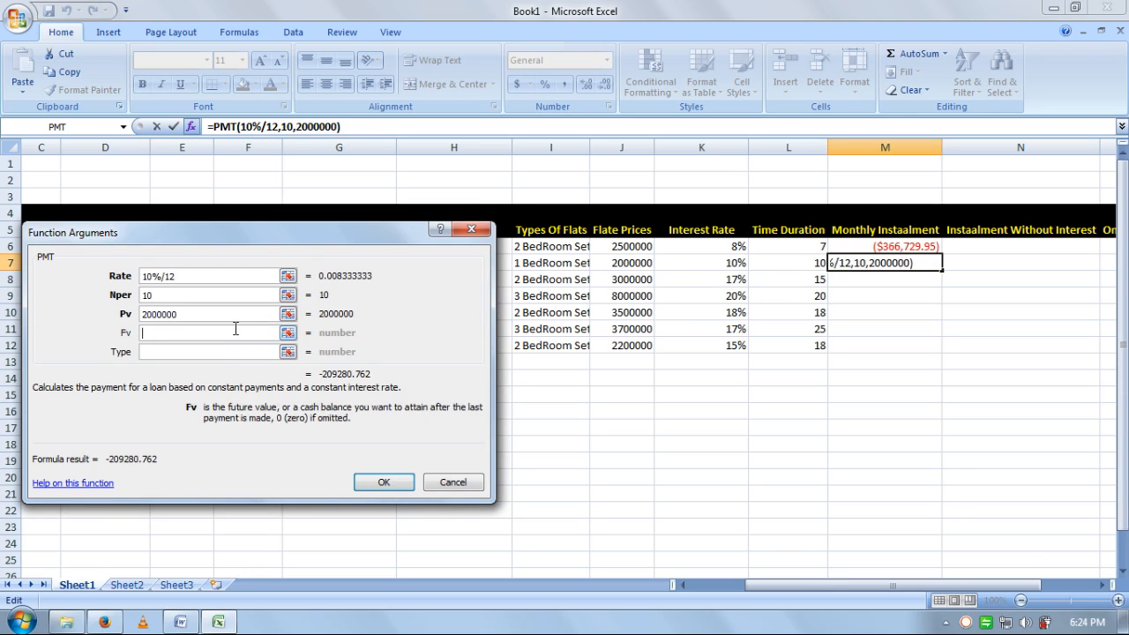
pyautogui.click(236, 351)
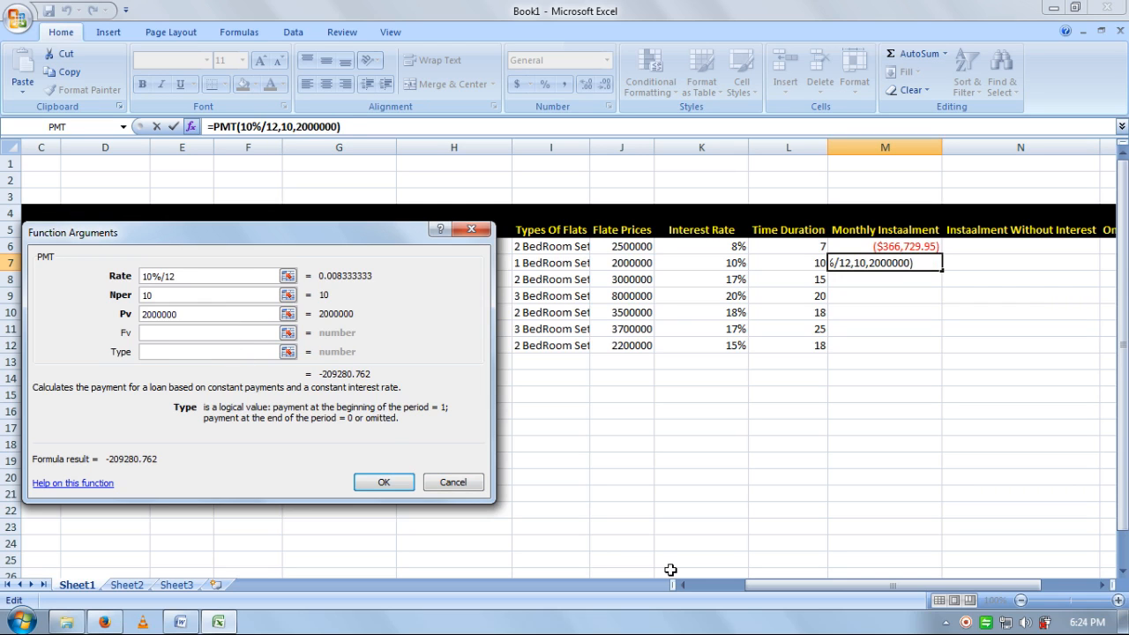
pyautogui.write('0')
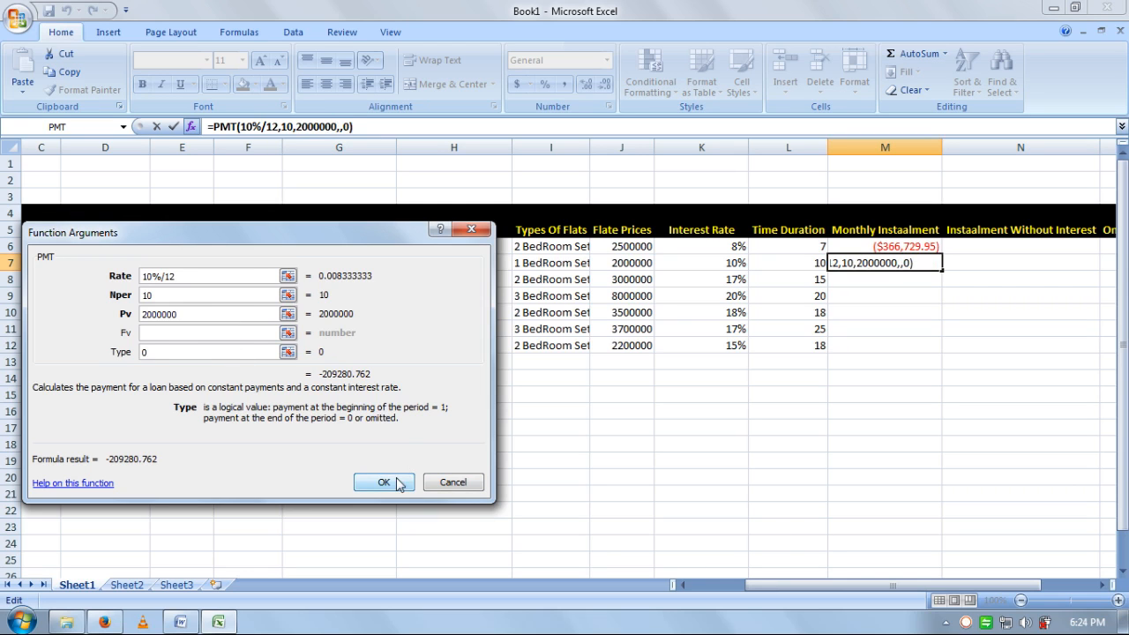
pyautogui.click(381, 482)
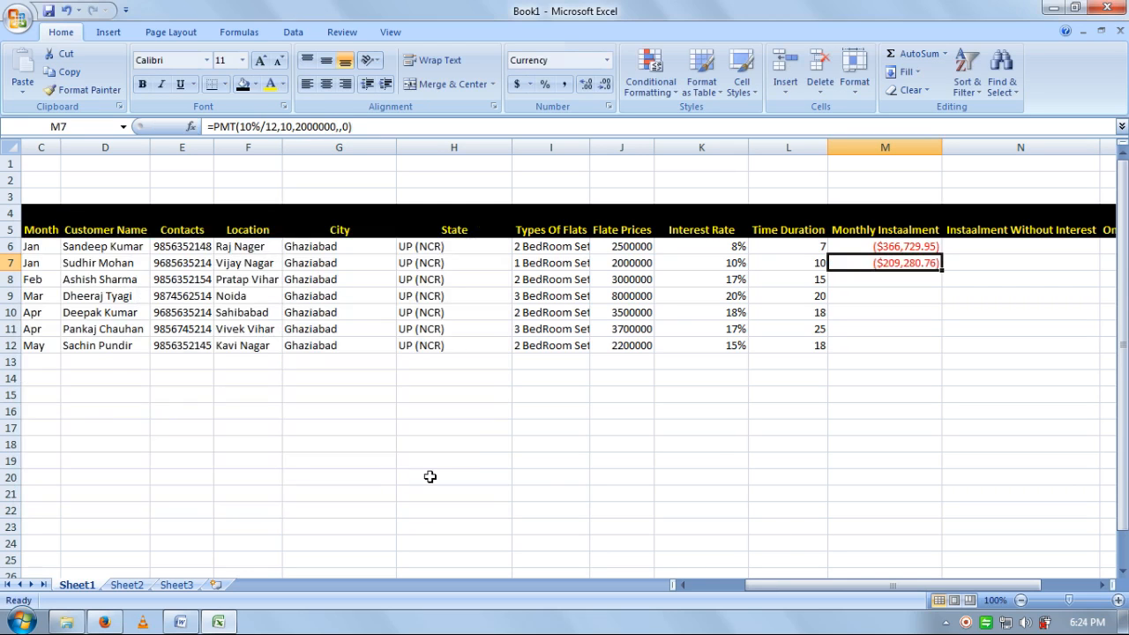
pyautogui.click(881, 280)
# - Insert a PMT function in M8 with rate 17%/12 and 15 periods
pyautogui.click(191, 126)
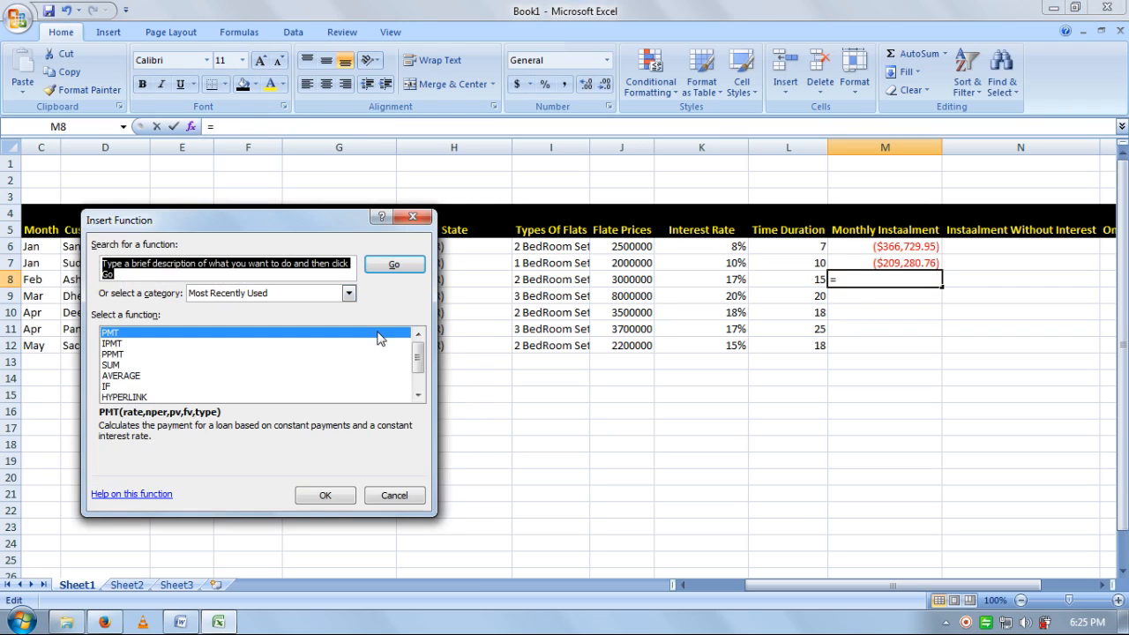
pyautogui.write('pmt')
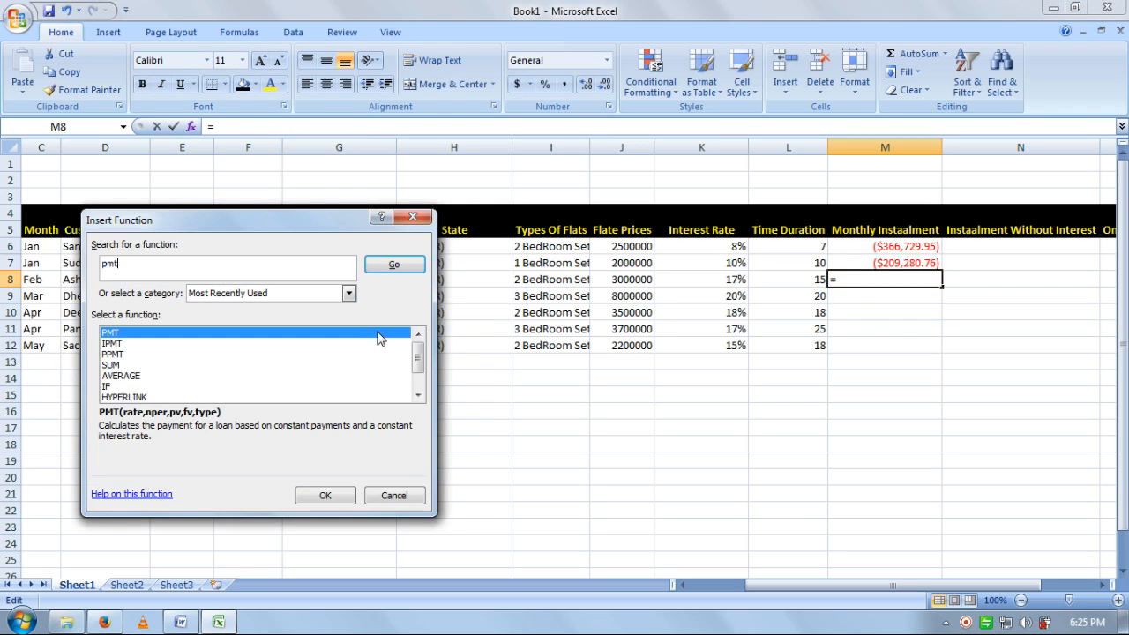
pyautogui.doubleClick(377, 334)
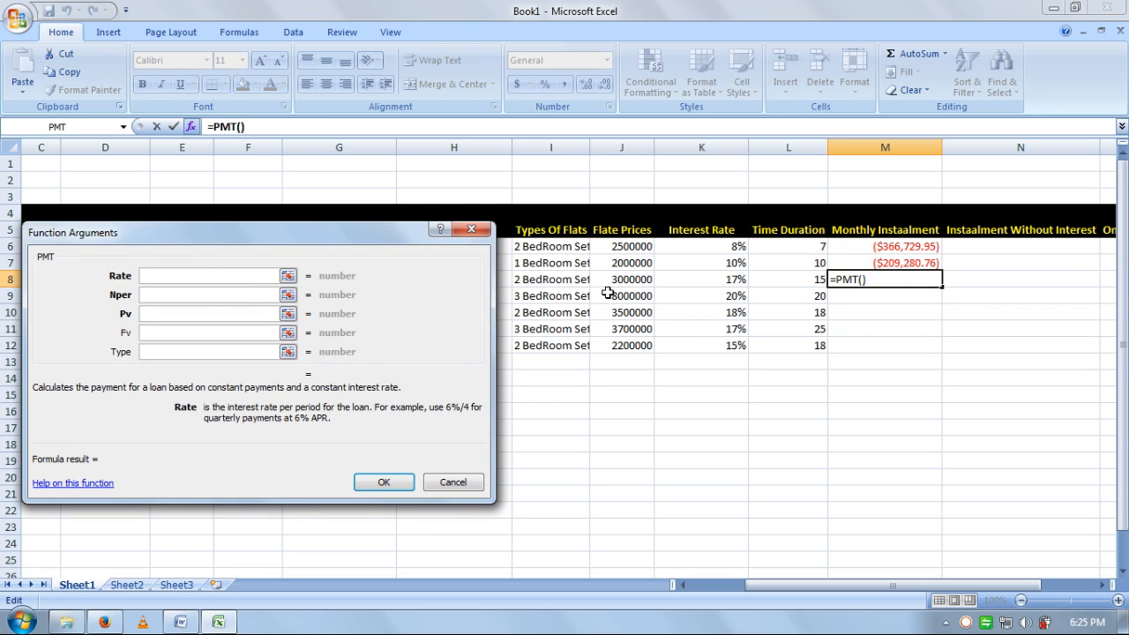
pyautogui.write('1')
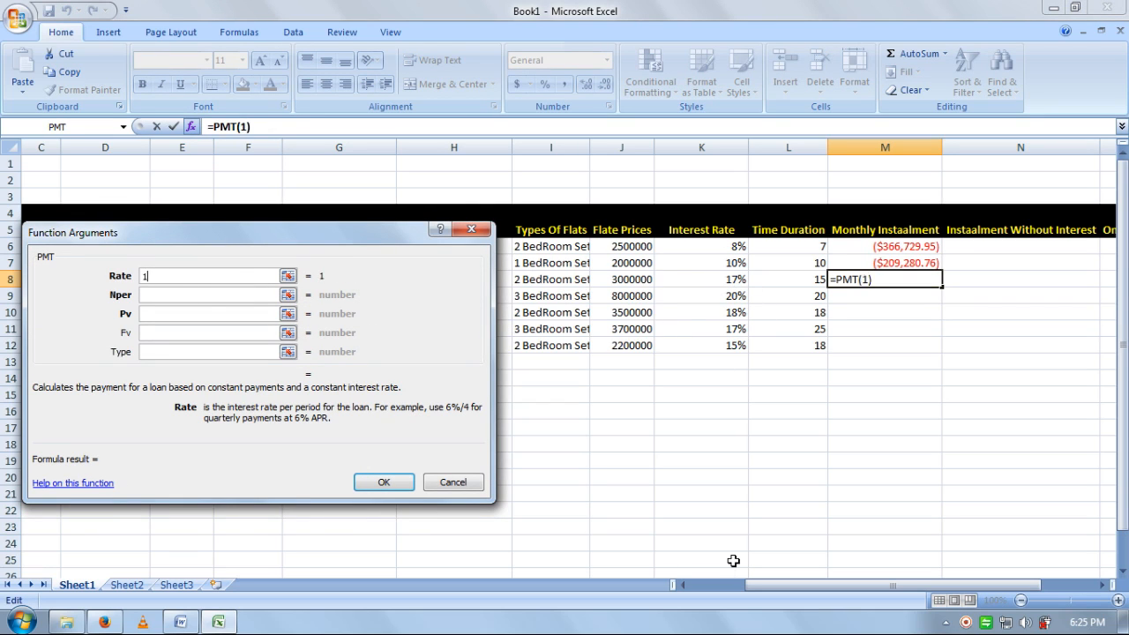
pyautogui.write('7%/12')
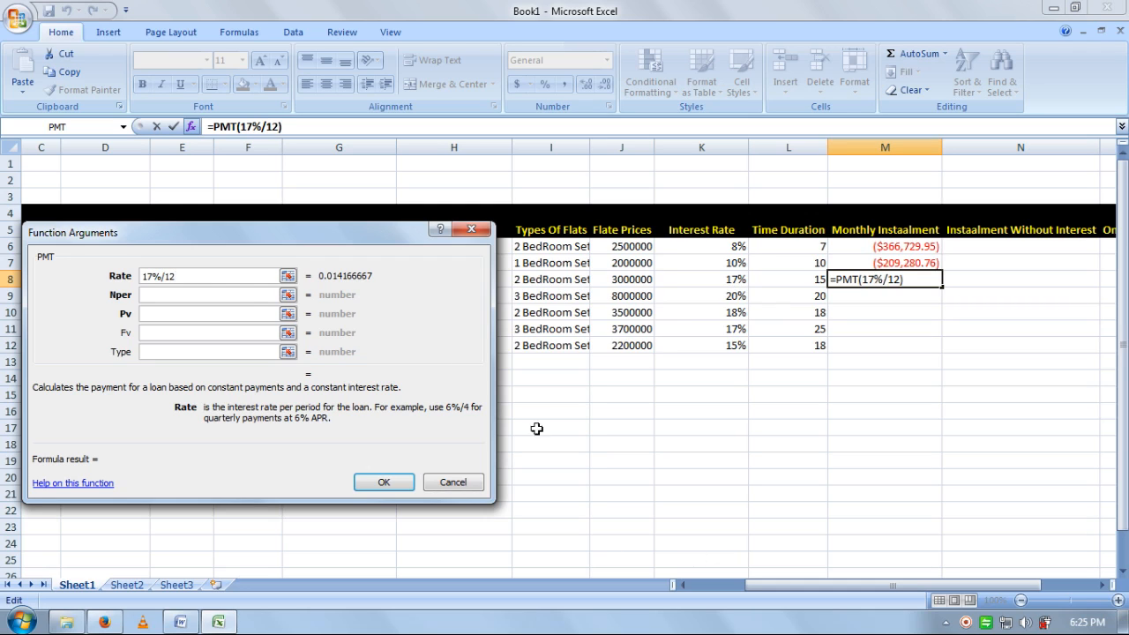
pyautogui.click(243, 296)
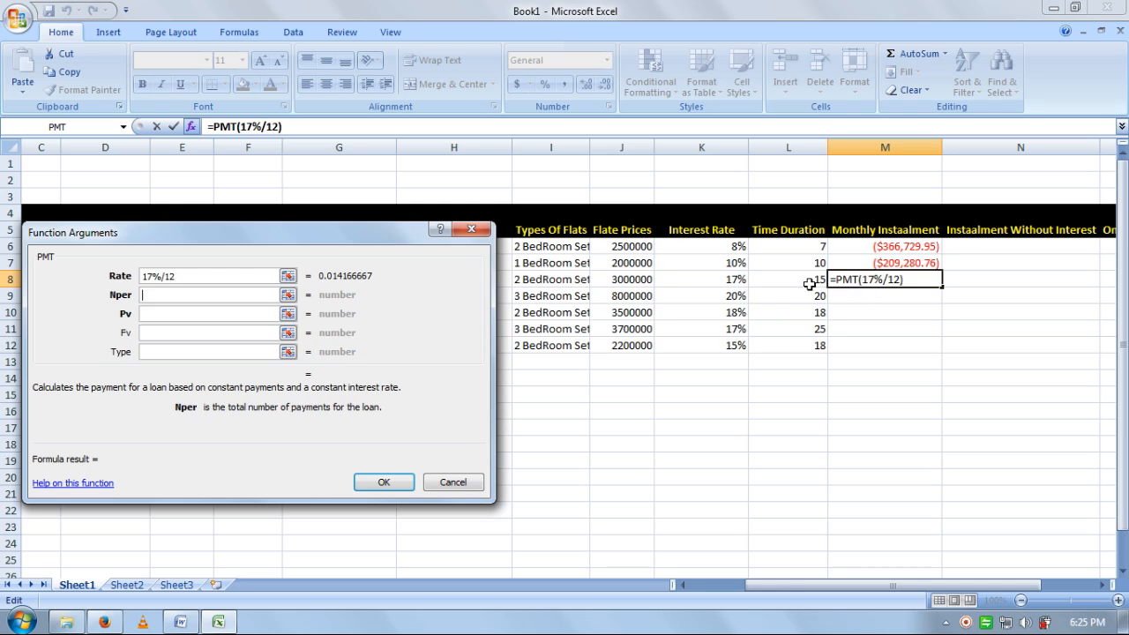
pyautogui.write('15')
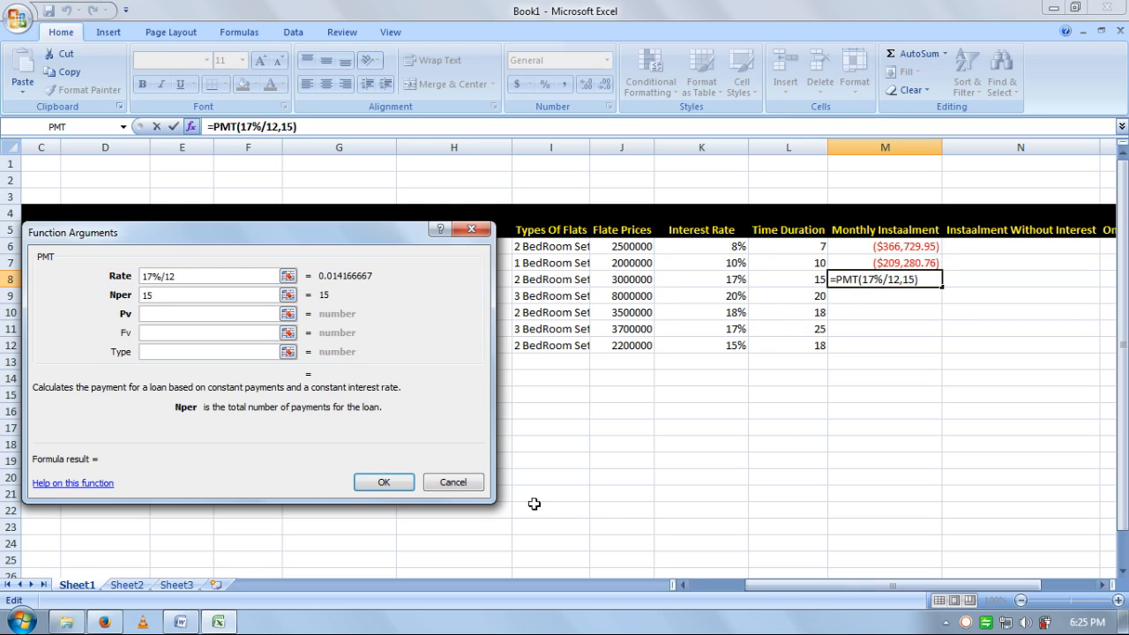
# - Complete the PMT with present value 3000000 and type 0, giving ($223,410.11)
pyautogui.click(225, 314)
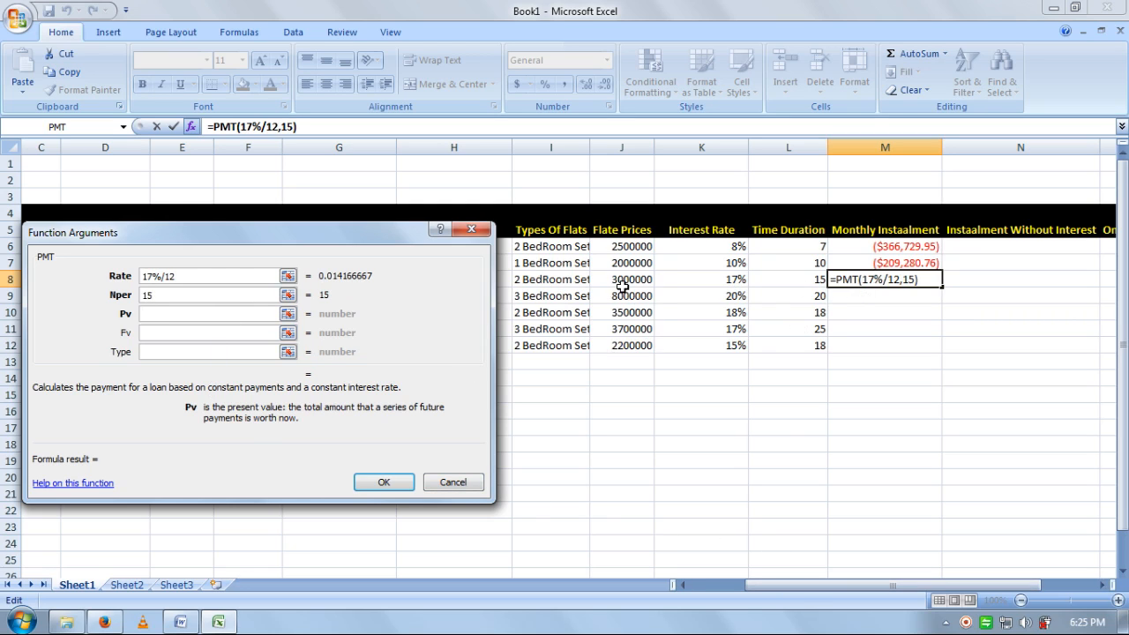
pyautogui.write('300000')
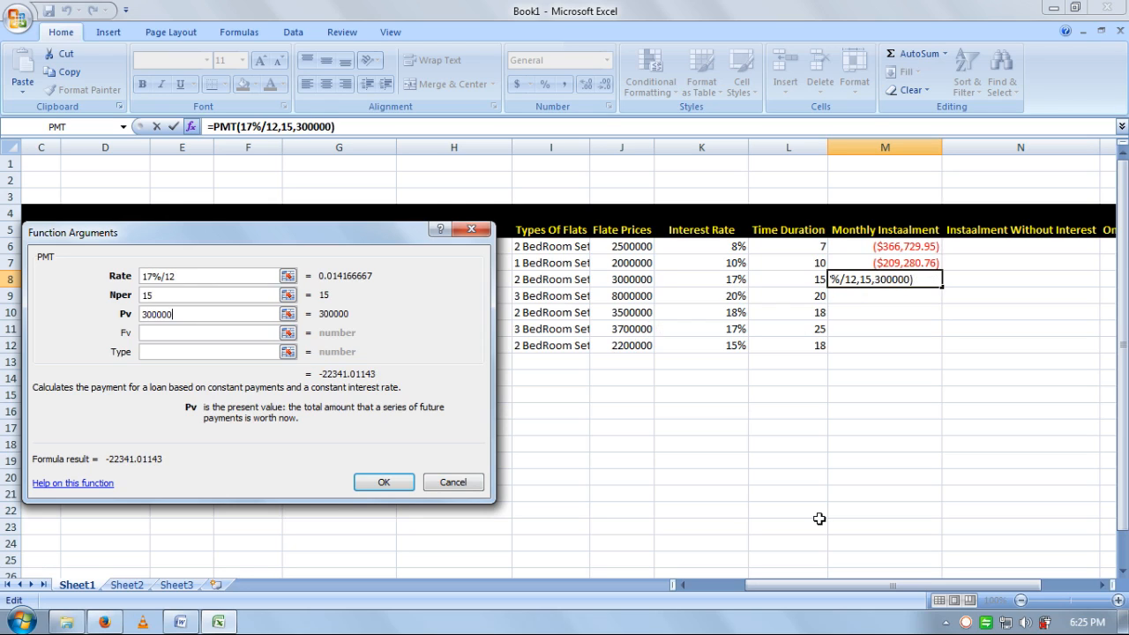
pyautogui.press('BackSpace')
pyautogui.press('BackSpace')
pyautogui.press('BackSpace')
pyautogui.press('BackSpace')
pyautogui.press('BackSpace')
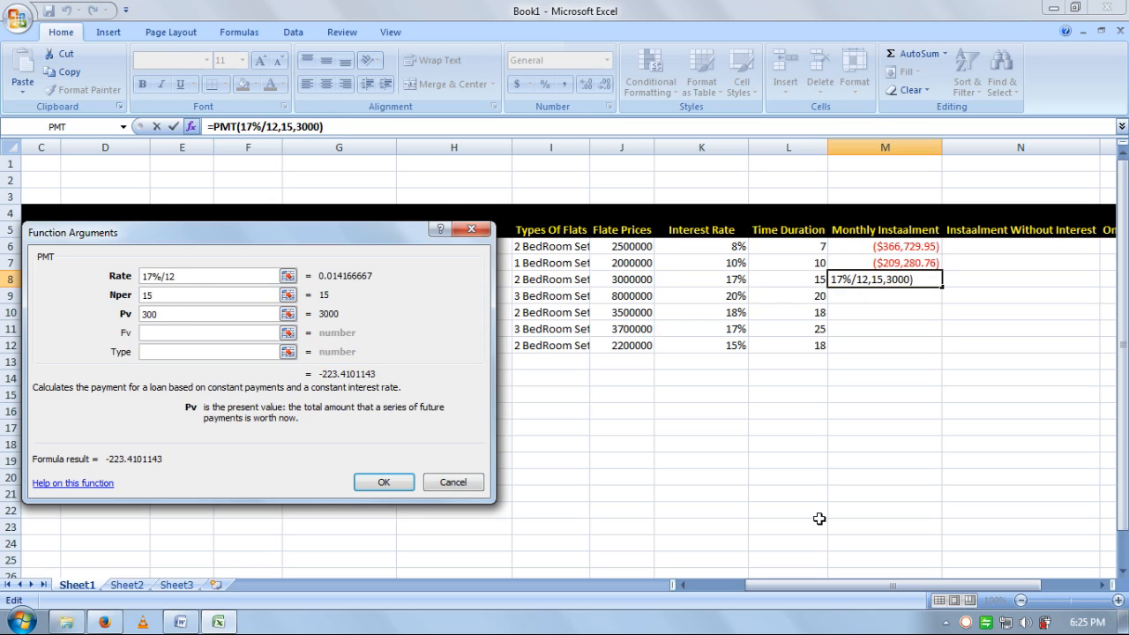
pyautogui.write('000000')
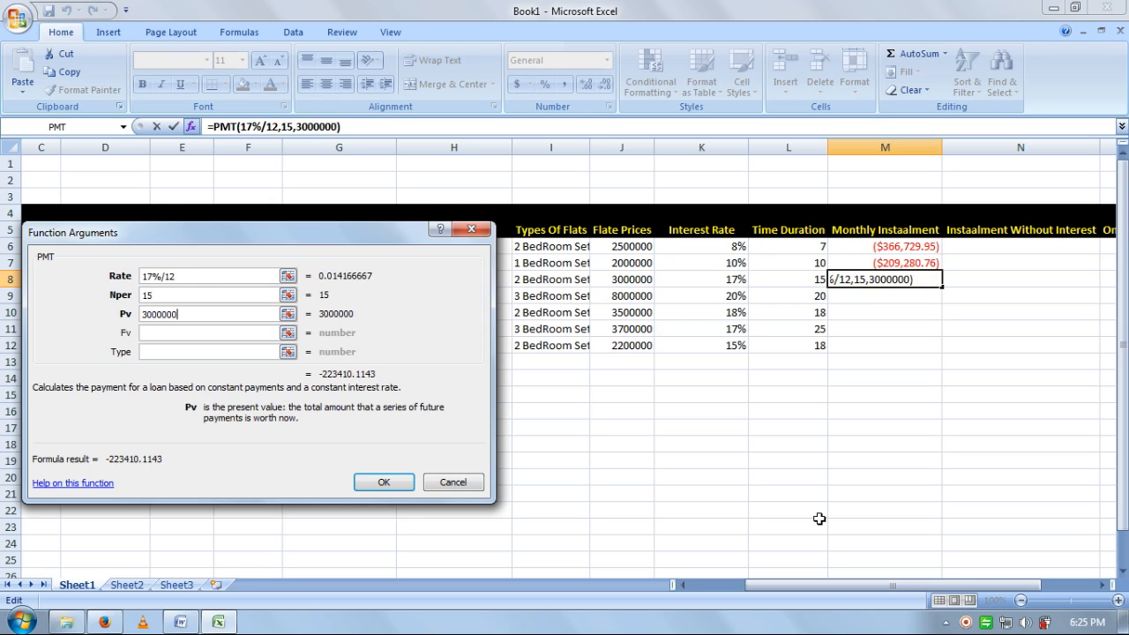
pyautogui.click(179, 353)
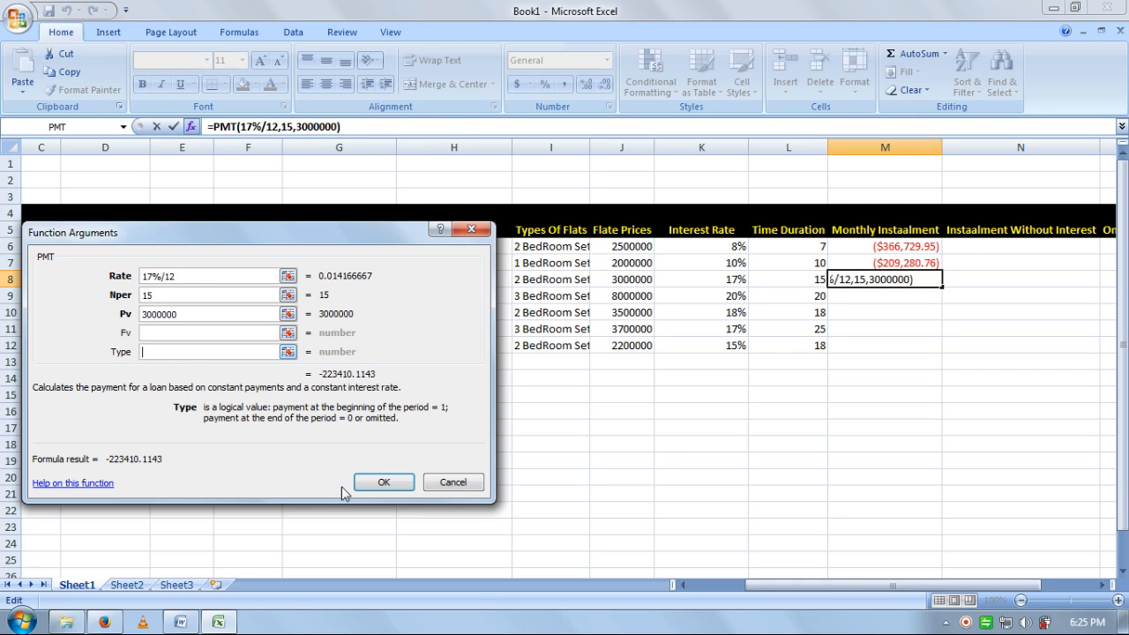
pyautogui.write('0')
pyautogui.click(379, 483)
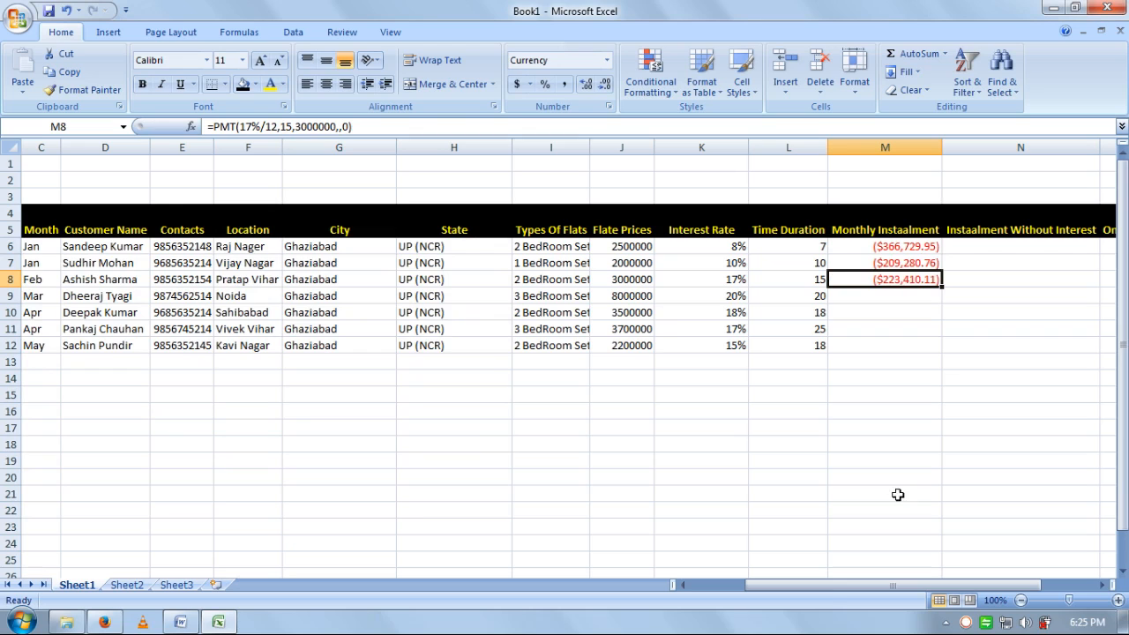
pyautogui.moveTo(825, 585); pyautogui.dragTo(872, 585)
pyautogui.click(884, 247)
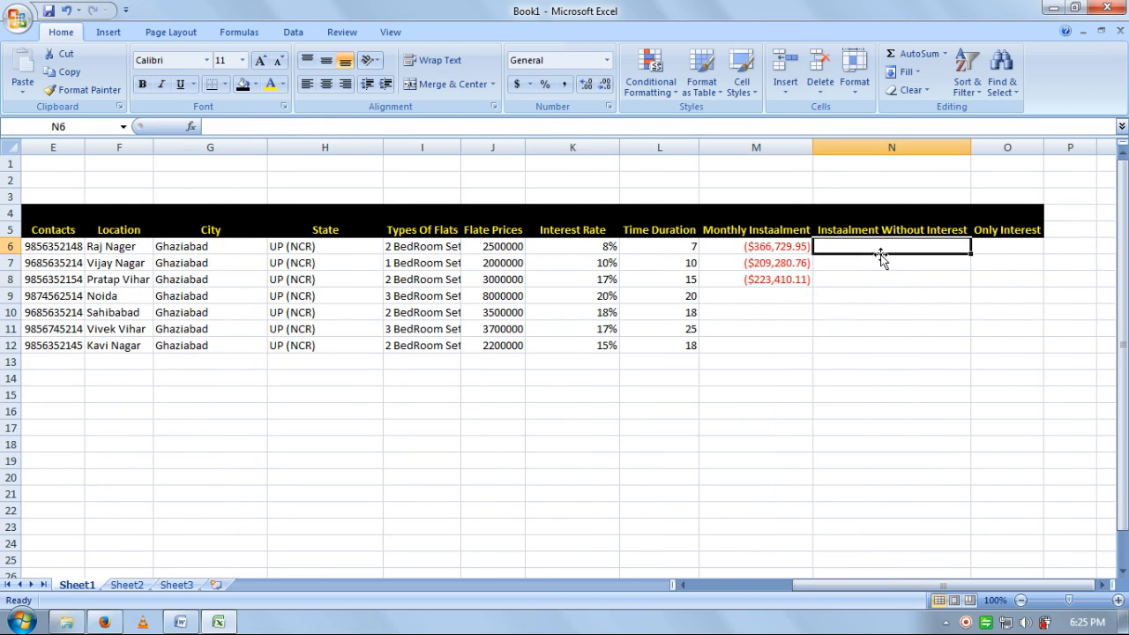
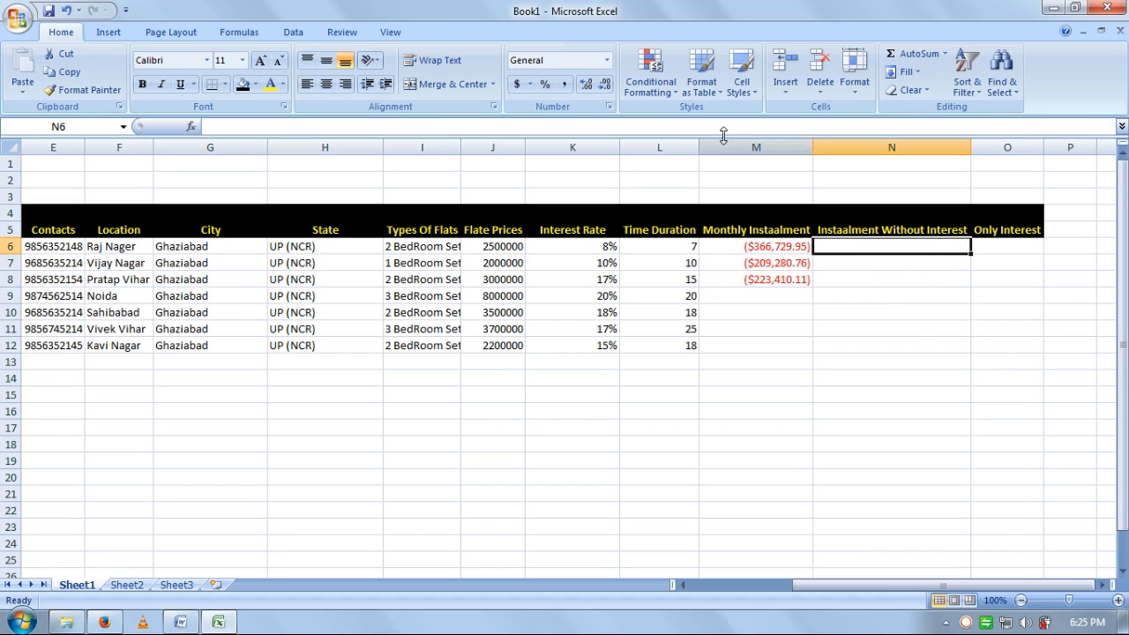
# - Insert a PPMT function in cell N6
pyautogui.click(192, 127)
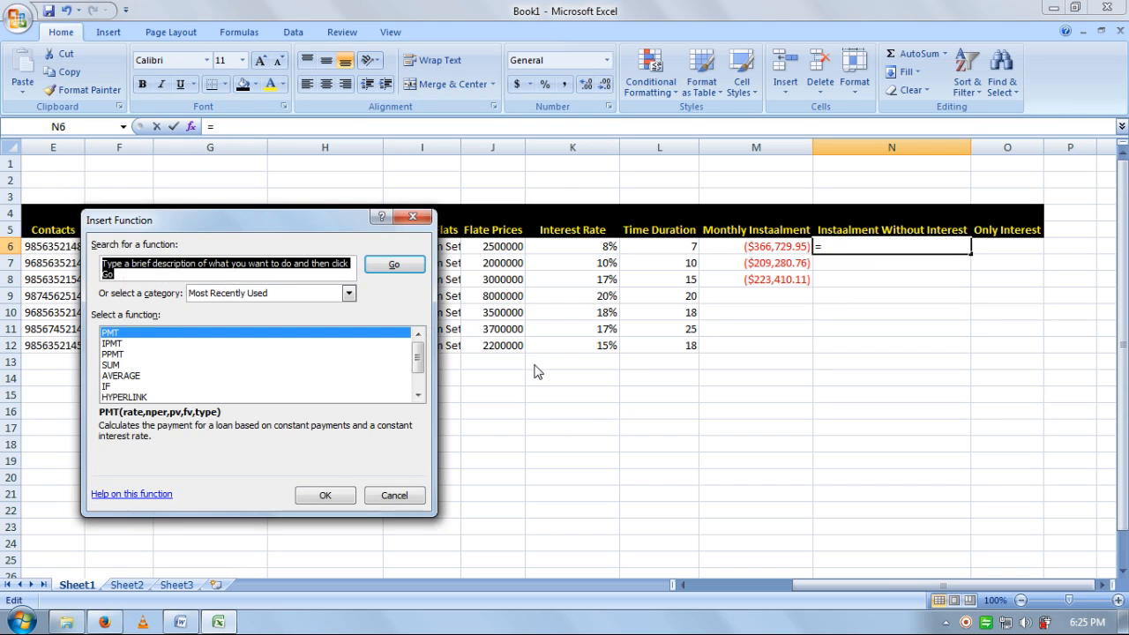
pyautogui.write('ppmt')
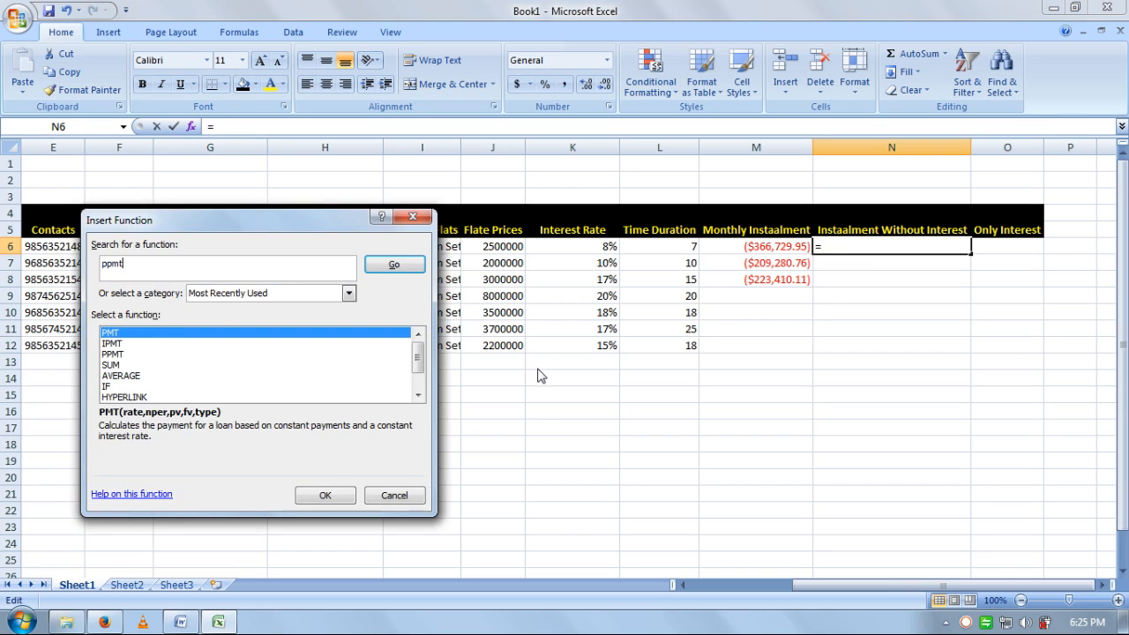
pyautogui.moveTo(280, 227); pyautogui.dragTo(342, 186)
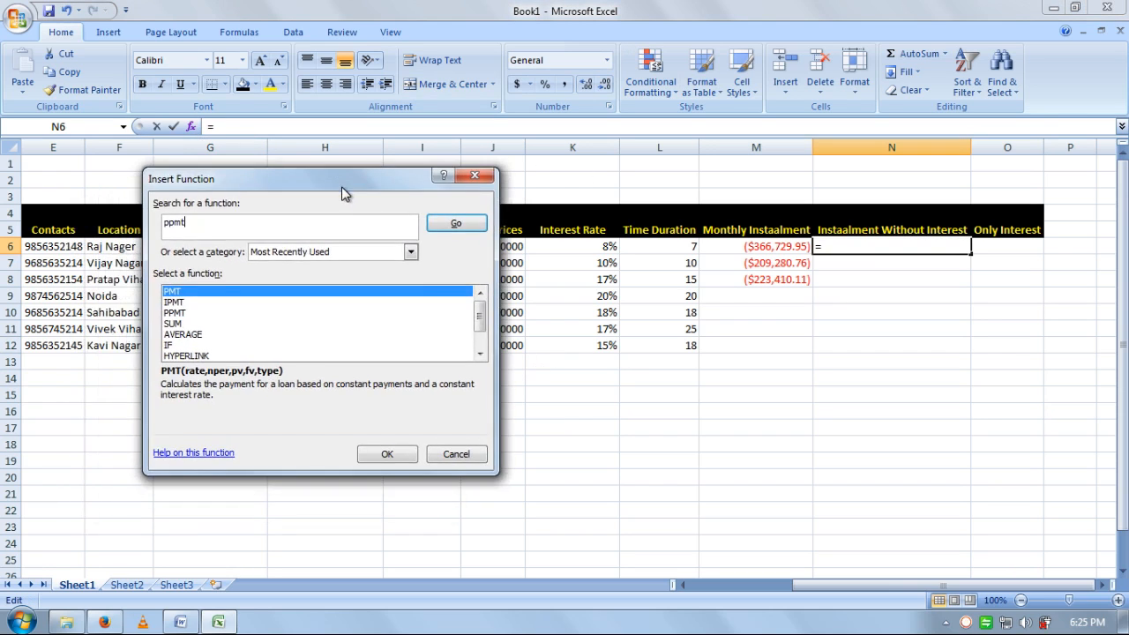
pyautogui.click(458, 224)
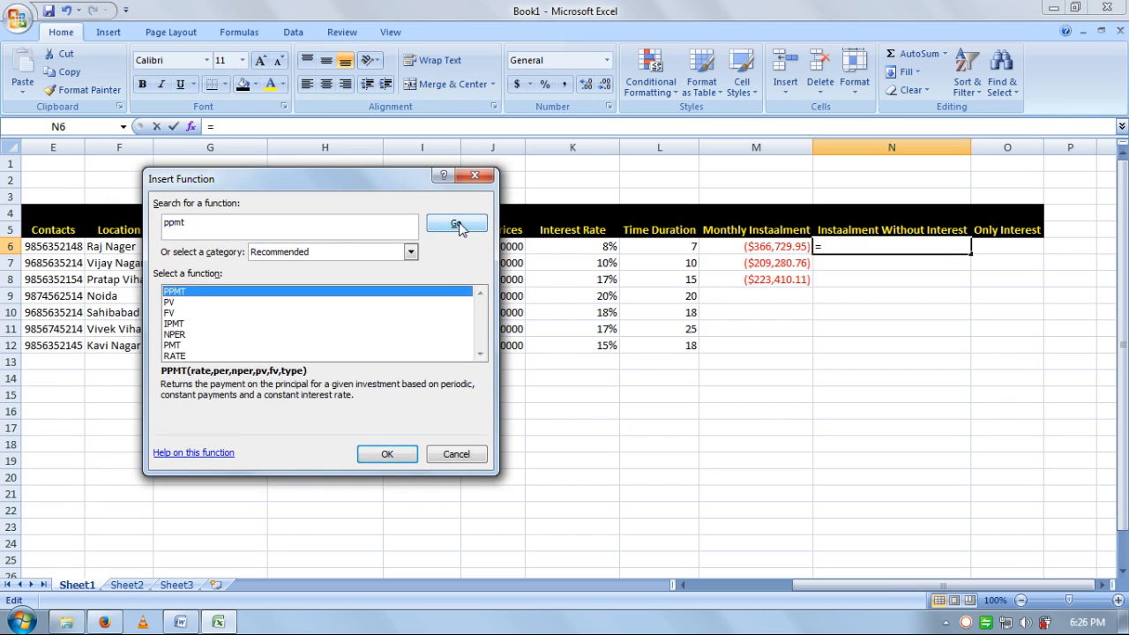
pyautogui.click(389, 456)
pyautogui.moveTo(459, 187); pyautogui.dragTo(648, 318)
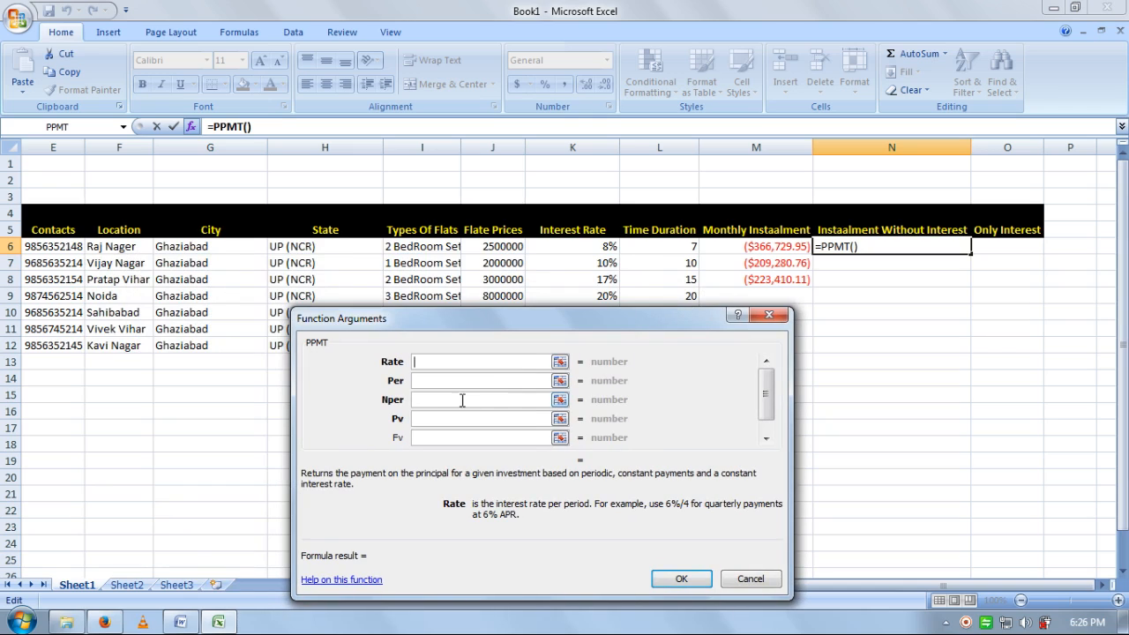
# - Complete the PPMT with rate 8%/12, period 1, 7 periods and present value 2500000
pyautogui.write('10')
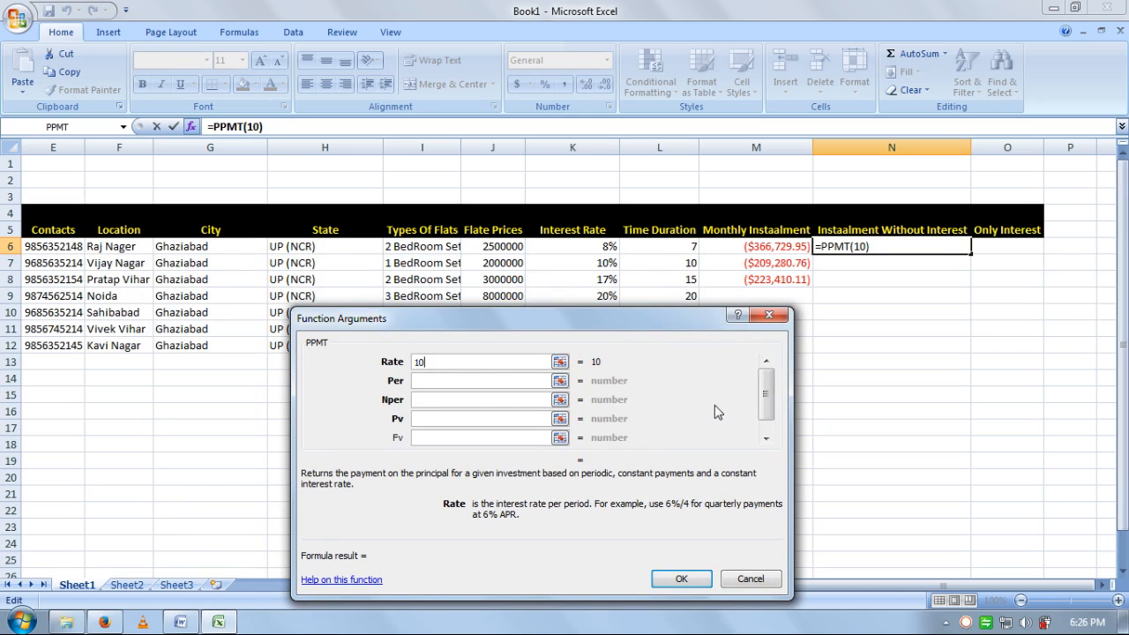
pyautogui.write('%')
pyautogui.press('BackSpace')
pyautogui.press('BackSpace')
pyautogui.press('BackSpace')
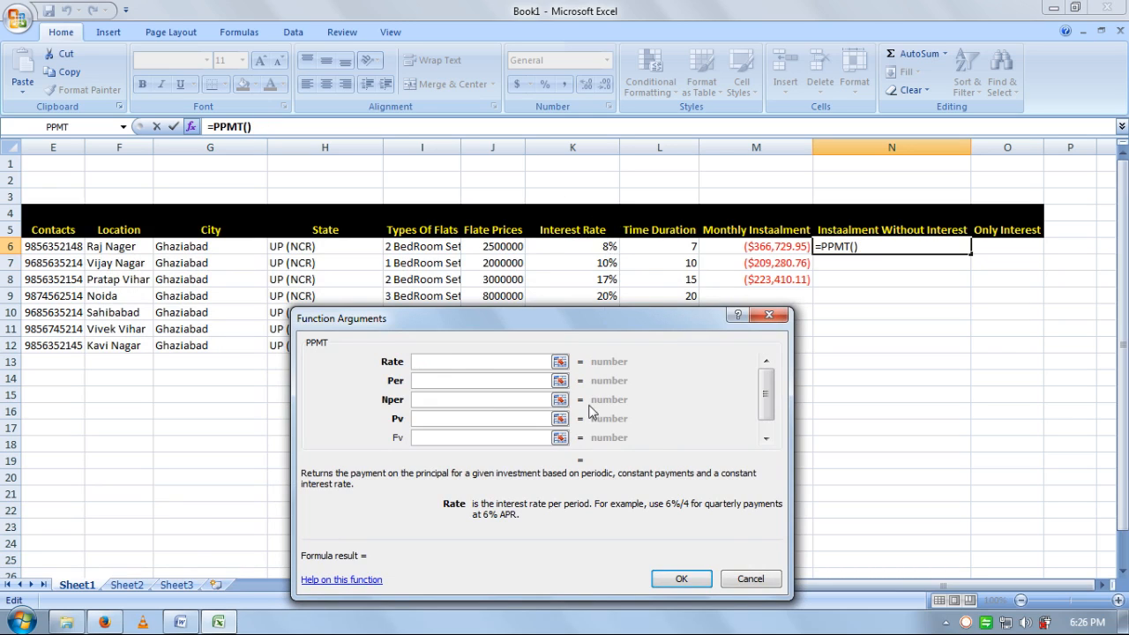
pyautogui.write('8%')
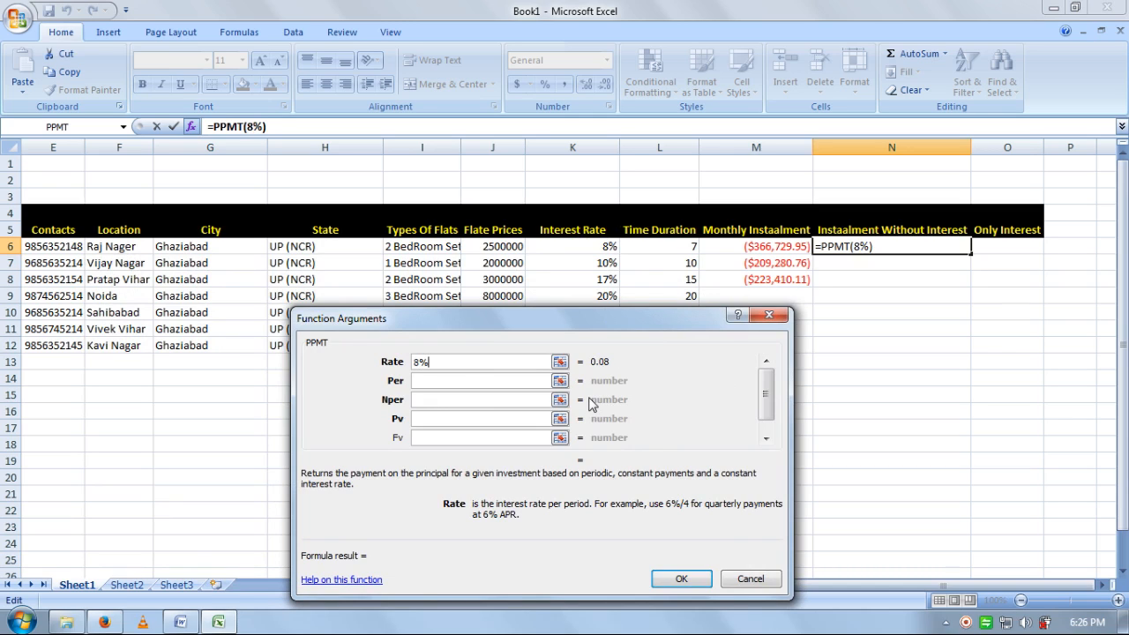
pyautogui.write('/12')
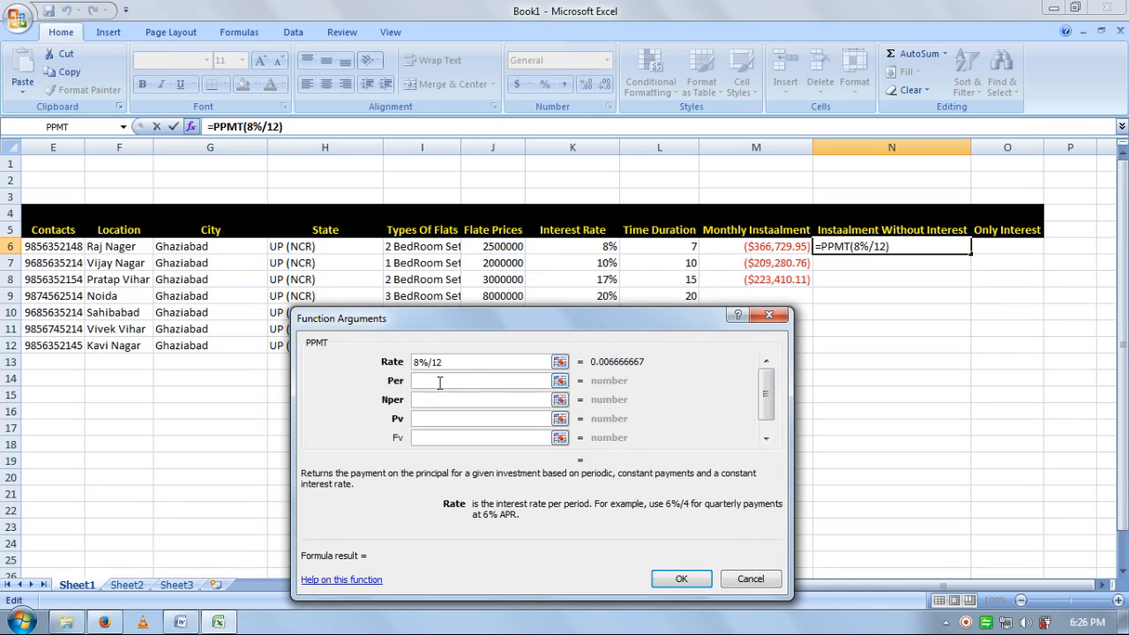
pyautogui.click(448, 385)
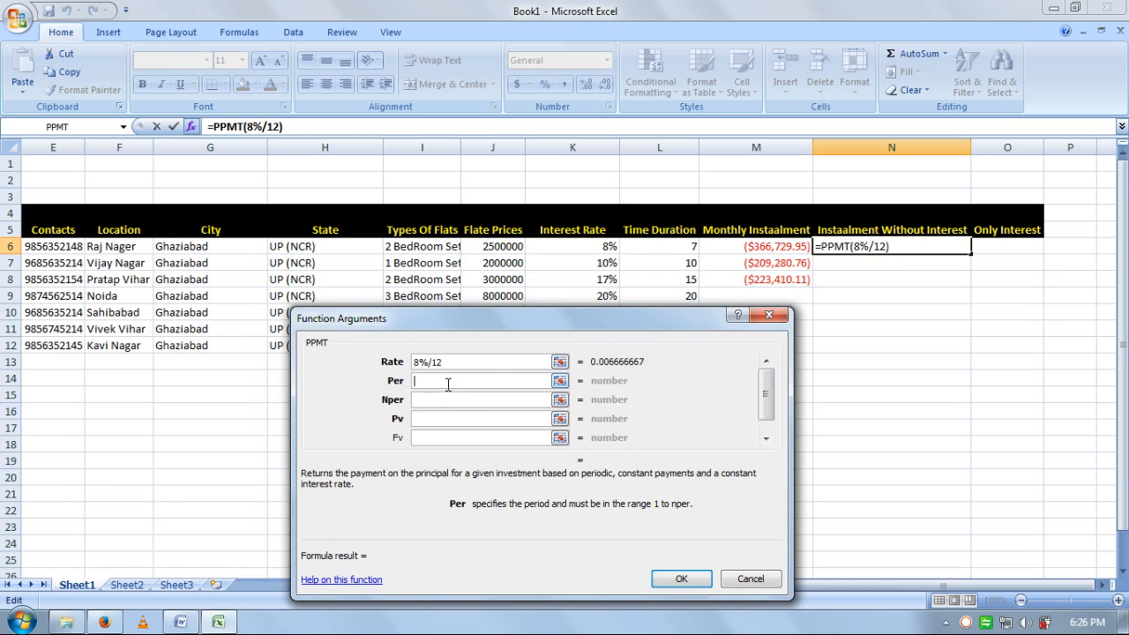
pyautogui.write('1')
pyautogui.click(446, 399)
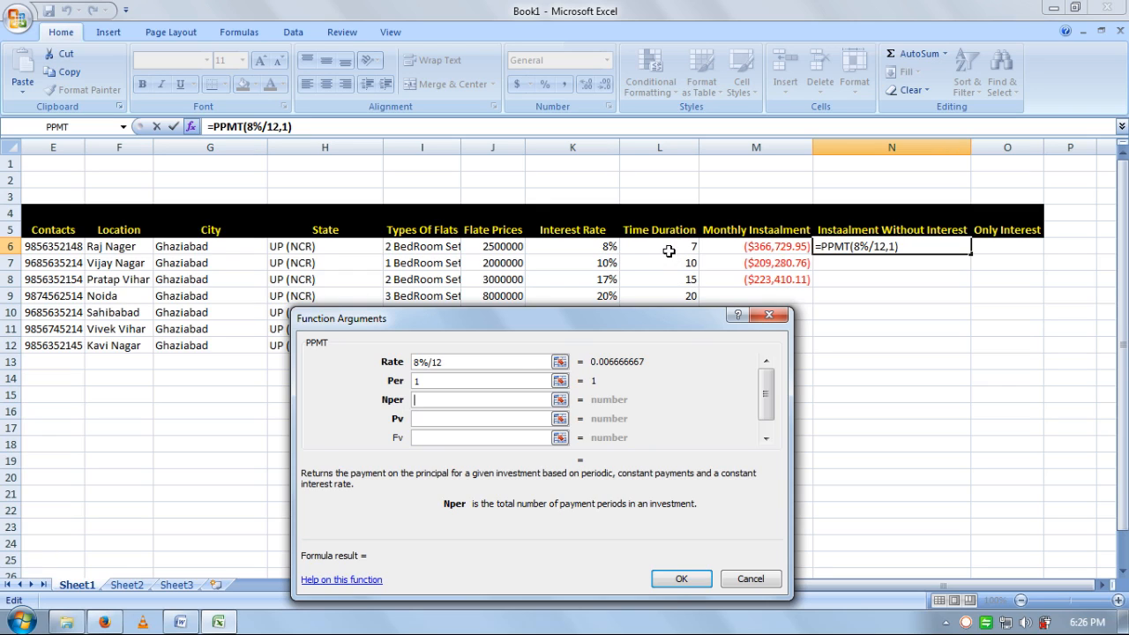
pyautogui.write('7')
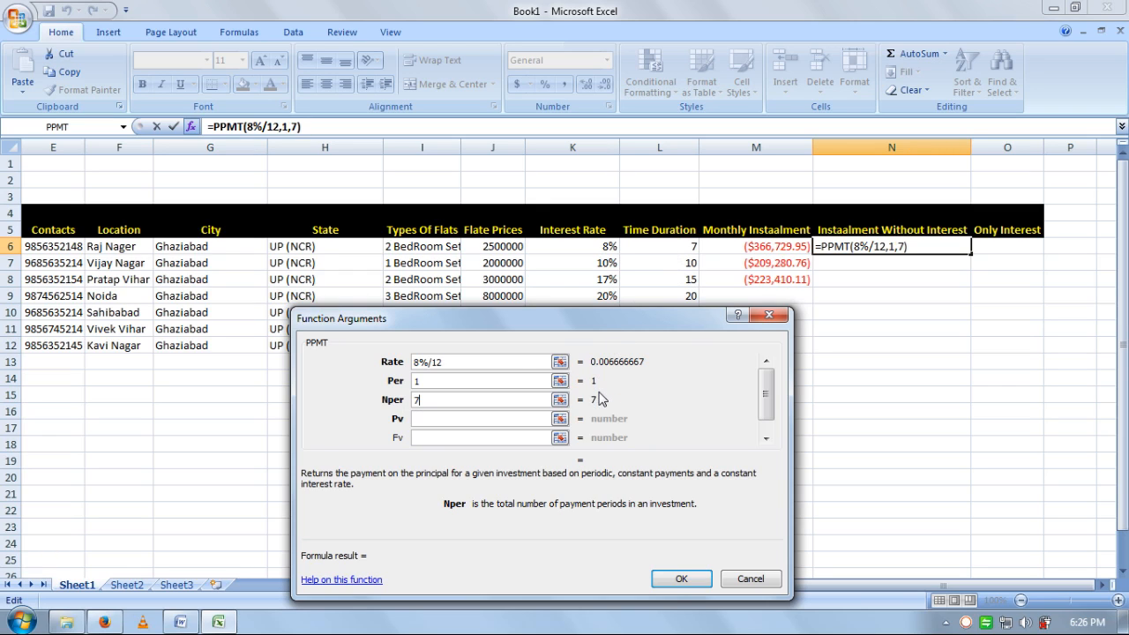
pyautogui.click(483, 423)
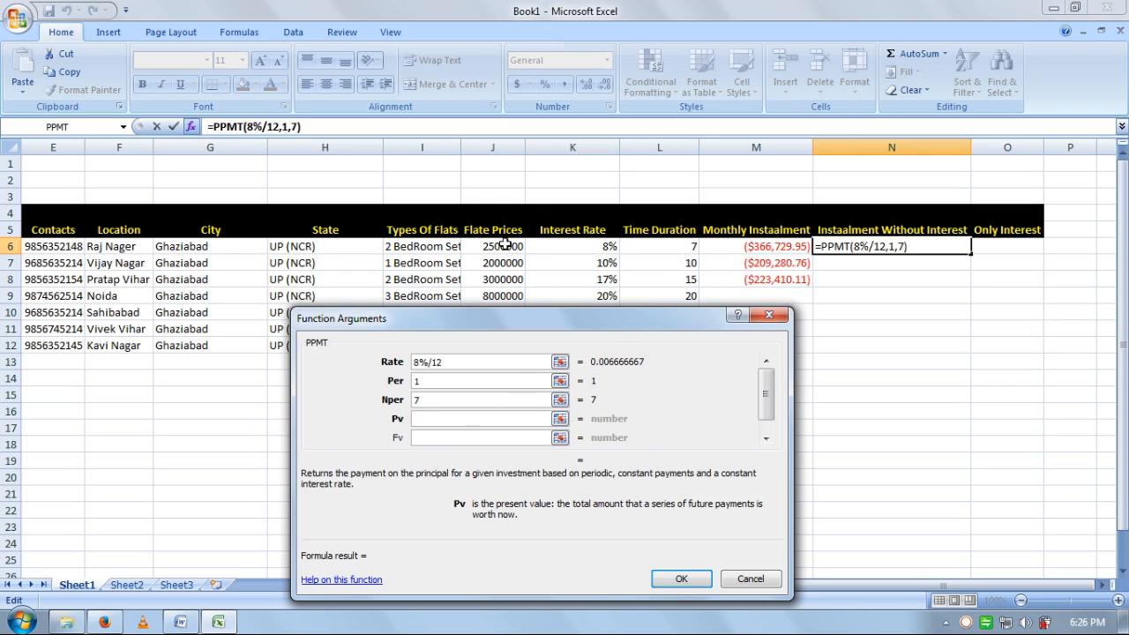
pyautogui.write('25')
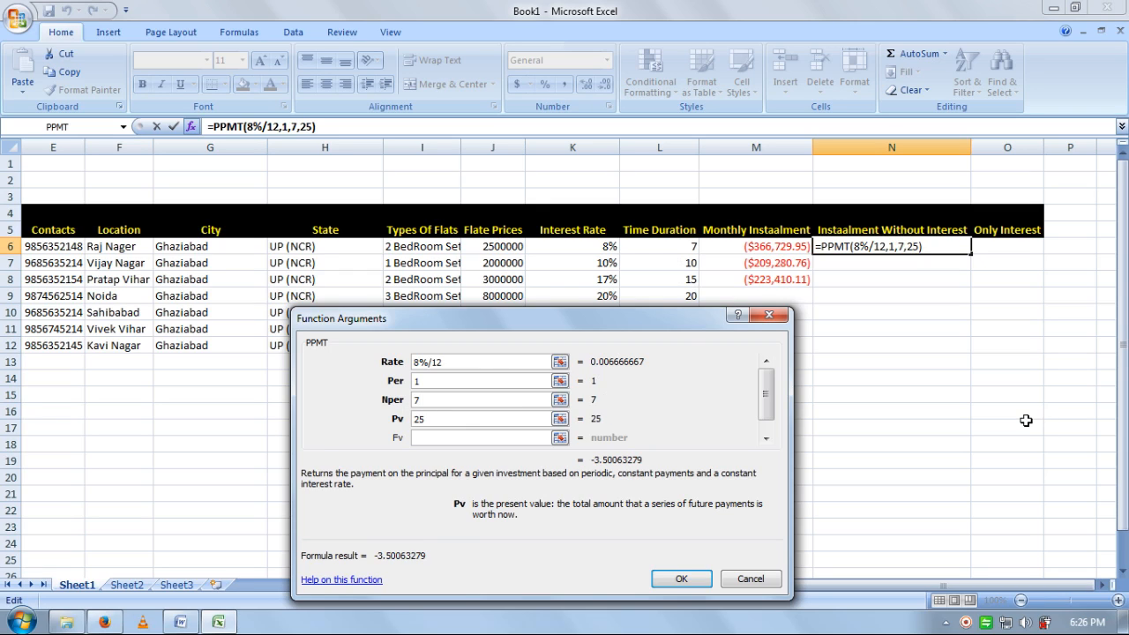
pyautogui.write('00000')
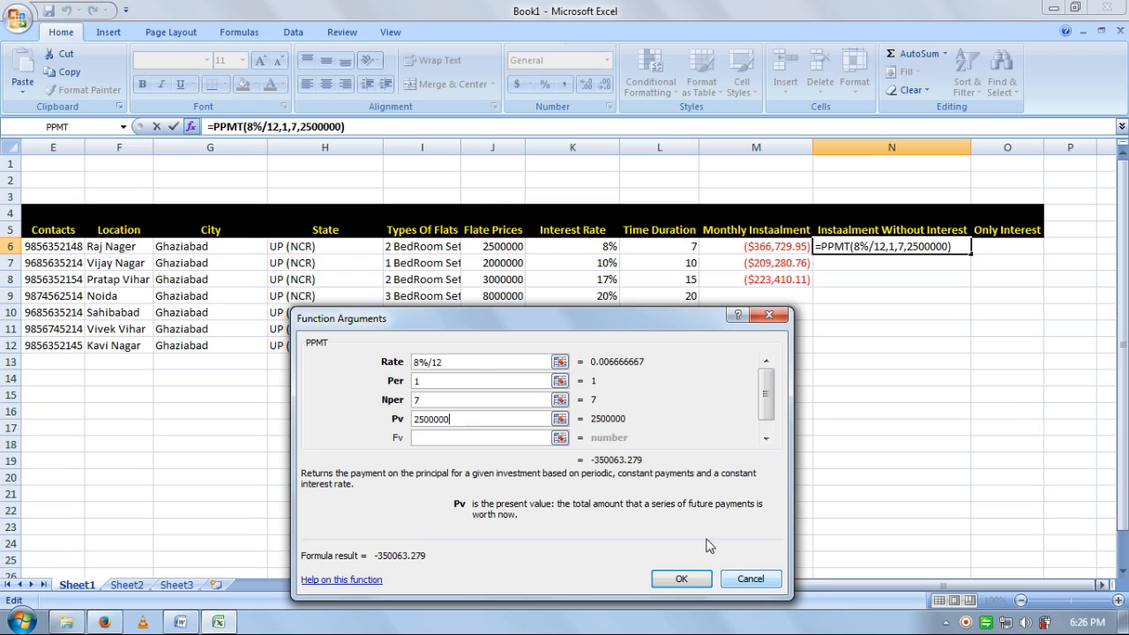
pyautogui.click(684, 579)
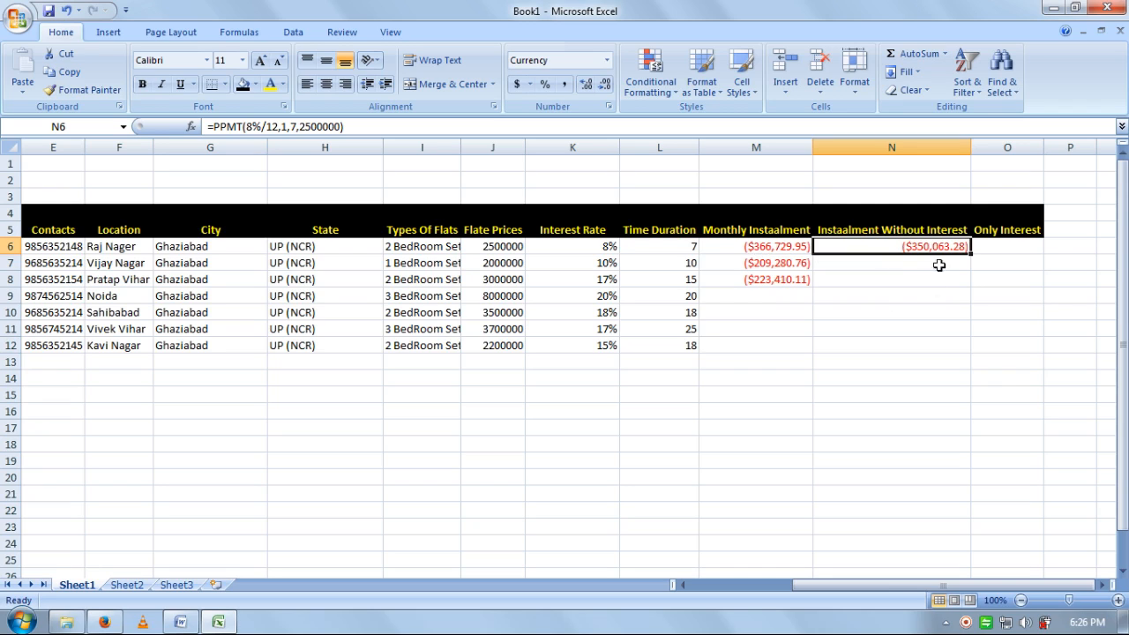
pyautogui.click(1012, 250)
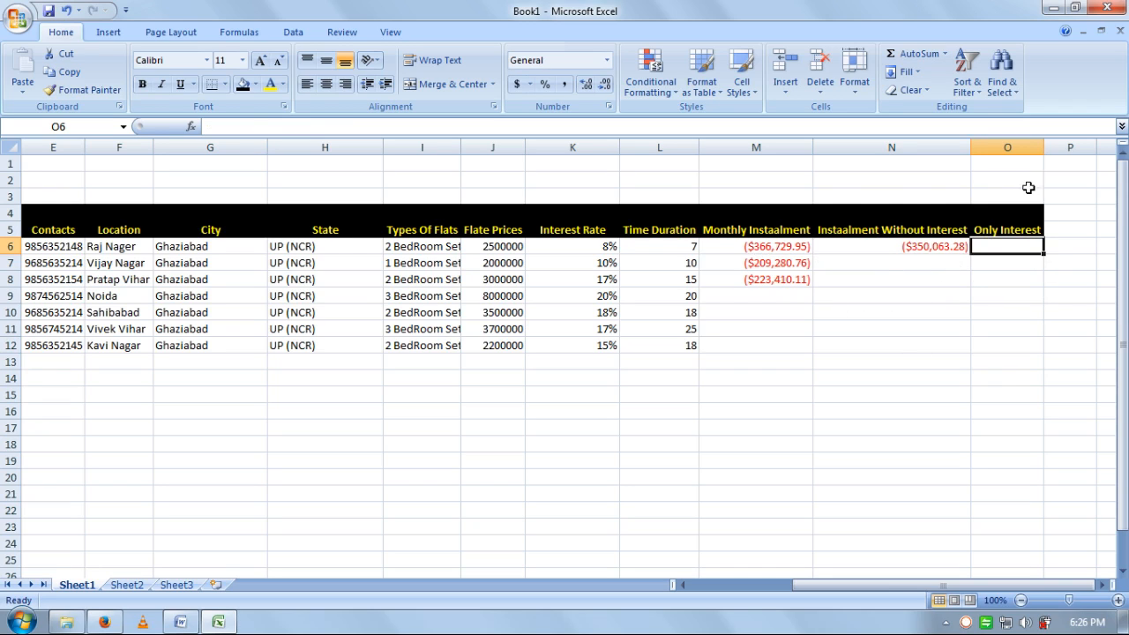
# - Insert an IPMT function in cell O6
pyautogui.click(190, 127)
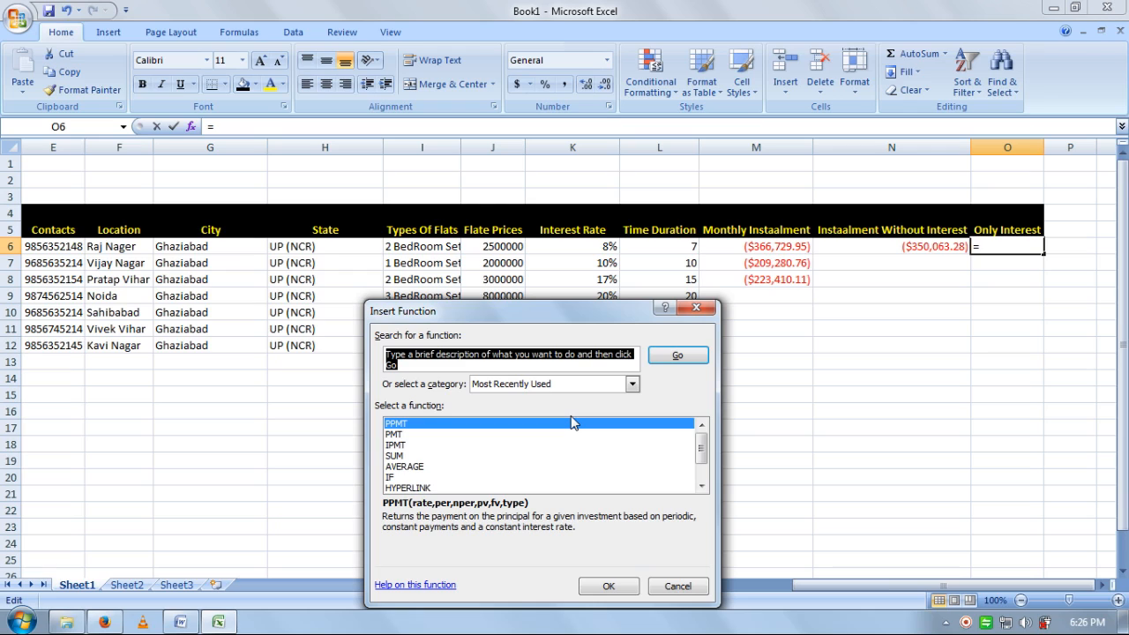
pyautogui.write('ipmt')
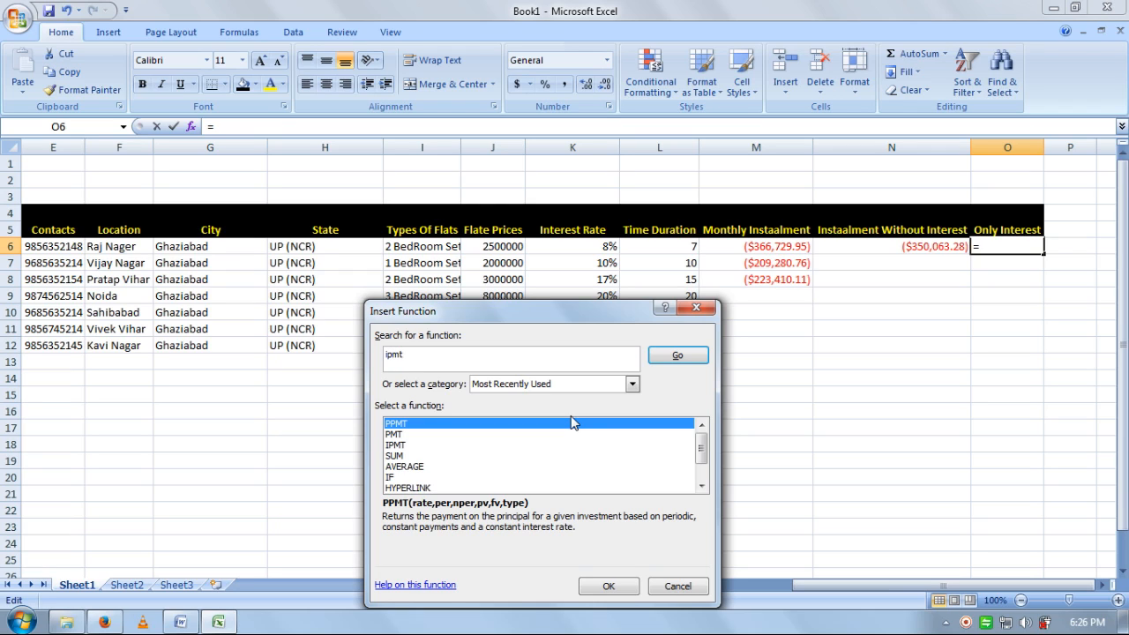
pyautogui.click(680, 356)
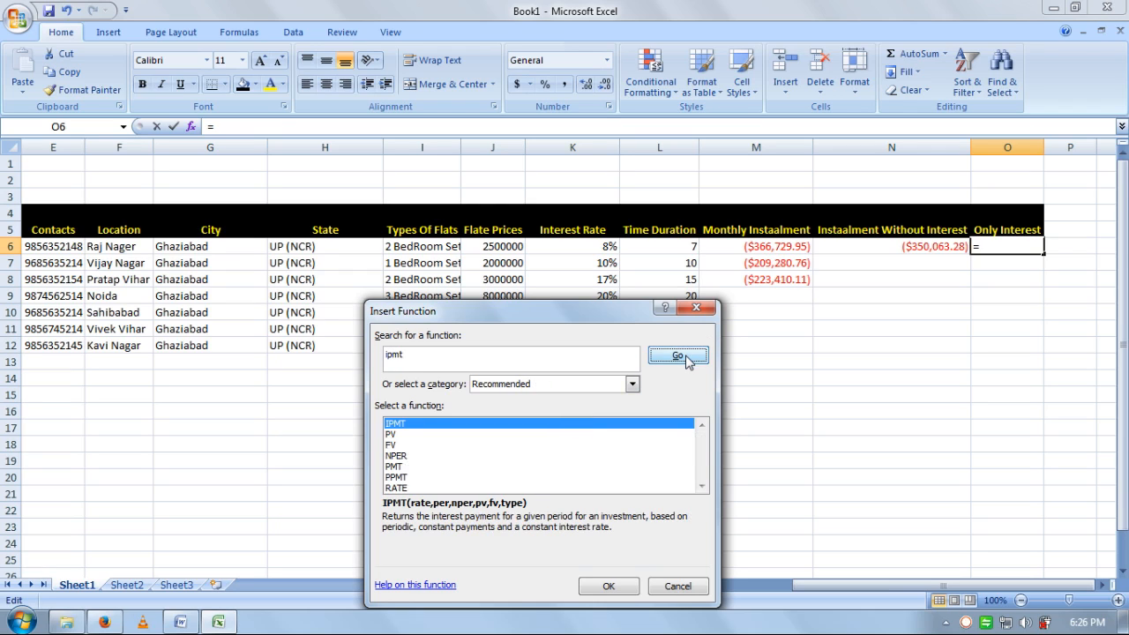
pyautogui.click(611, 586)
pyautogui.moveTo(678, 323); pyautogui.dragTo(653, 301)
# - Complete the IPMT with rate 8%/12, period 1, 7 periods and present value 2500000
pyautogui.write('8')
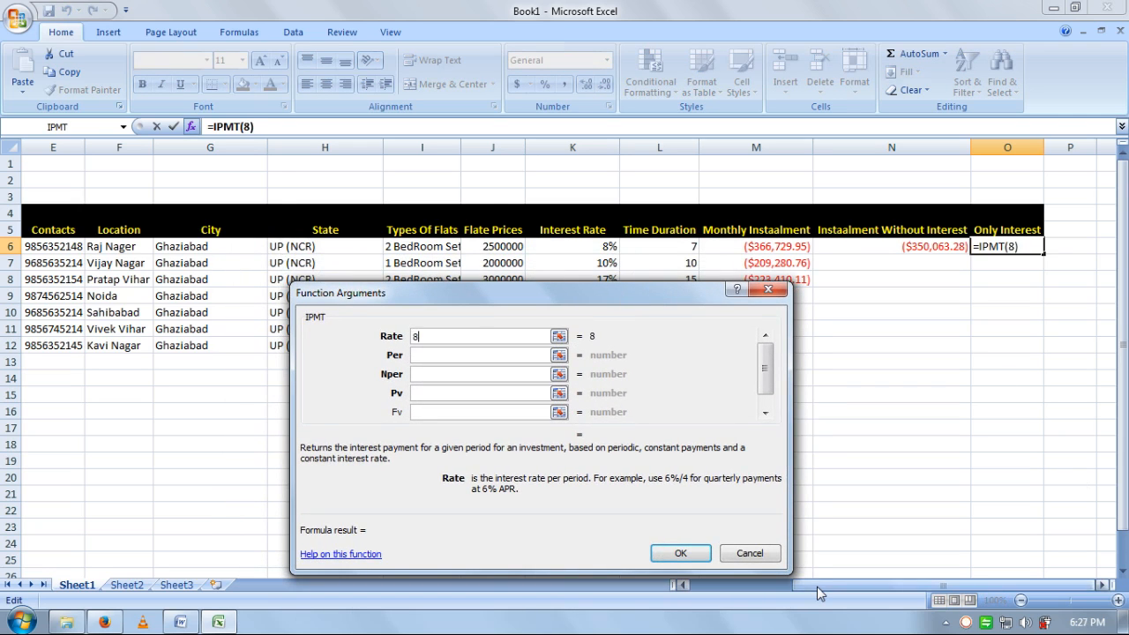
pyautogui.write('%/12')
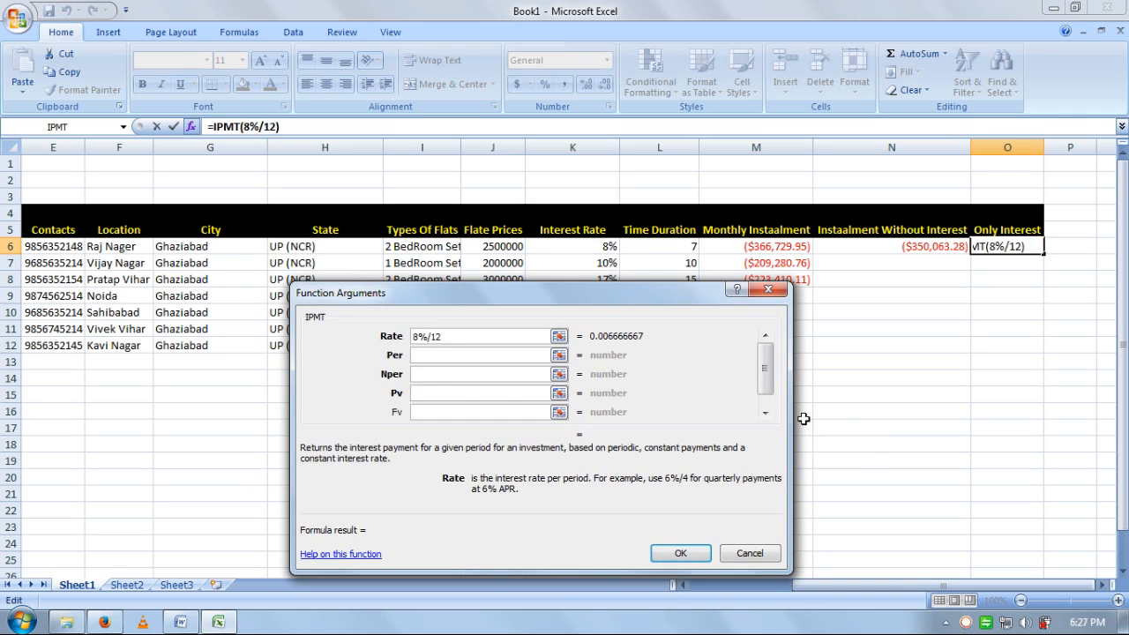
pyautogui.click(471, 355)
pyautogui.write('1')
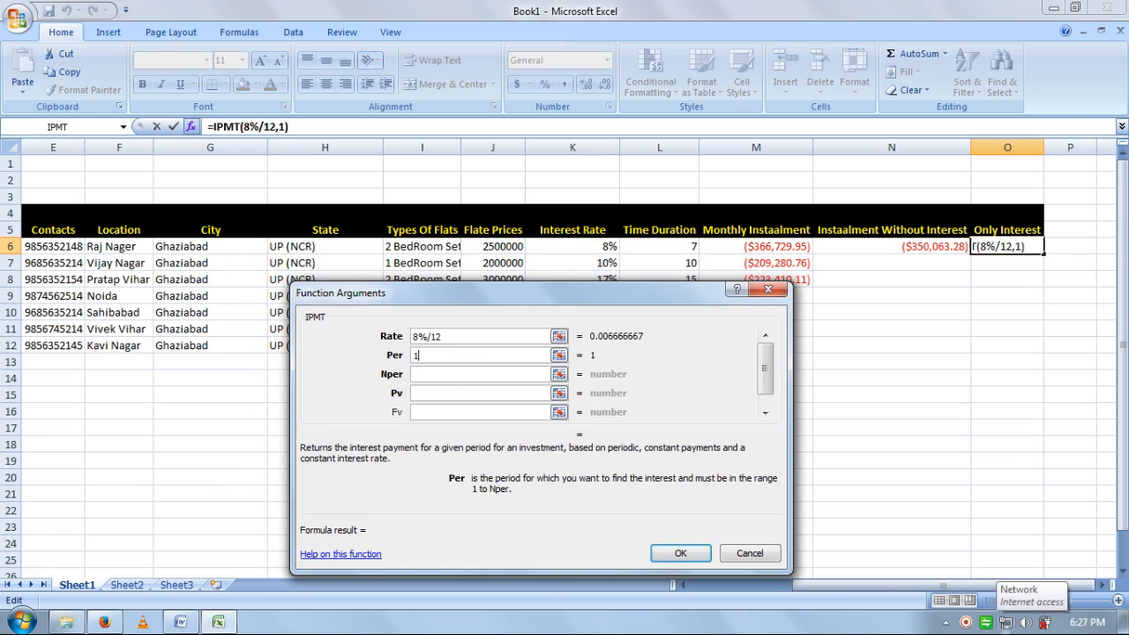
pyautogui.click(434, 374)
pyautogui.moveTo(494, 308); pyautogui.dragTo(529, 321)
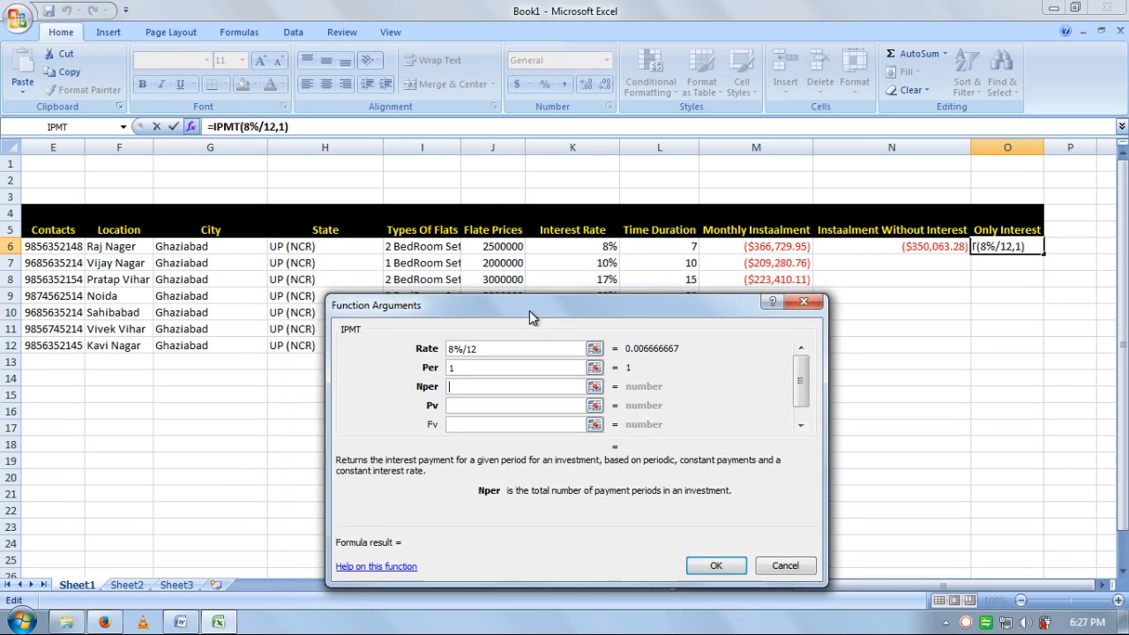
pyautogui.write('7')
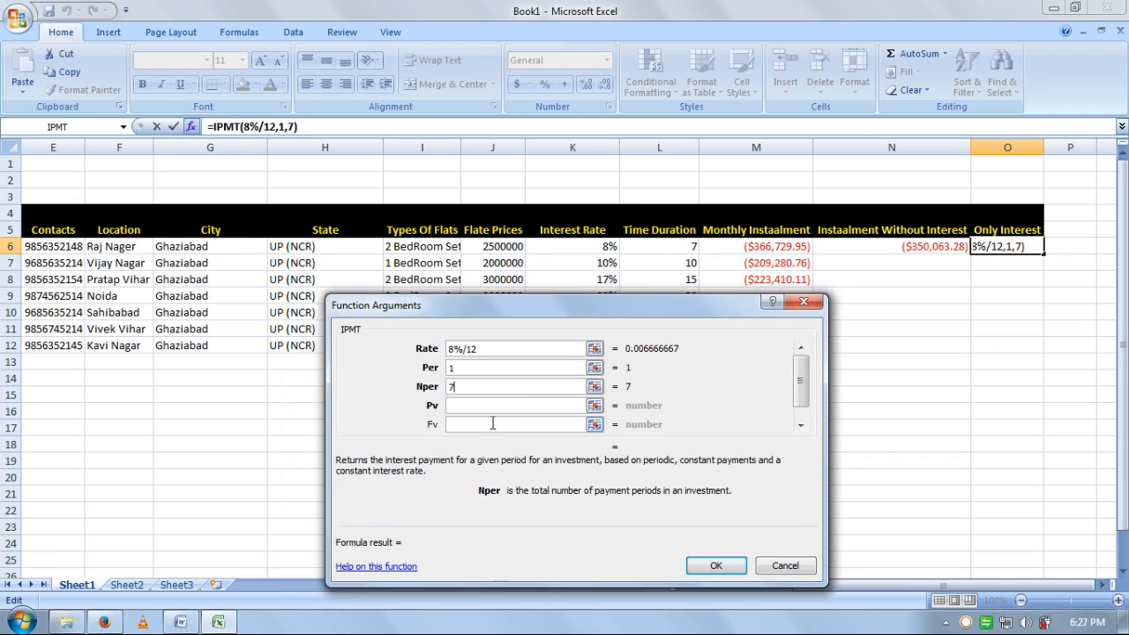
pyautogui.click(479, 406)
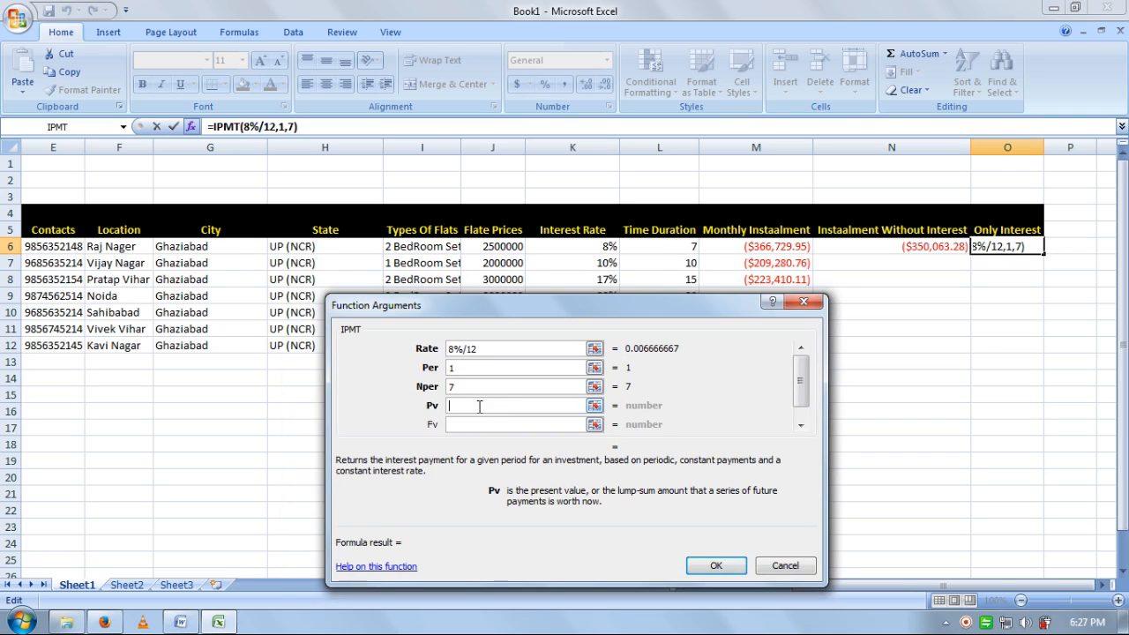
pyautogui.write('2500000')
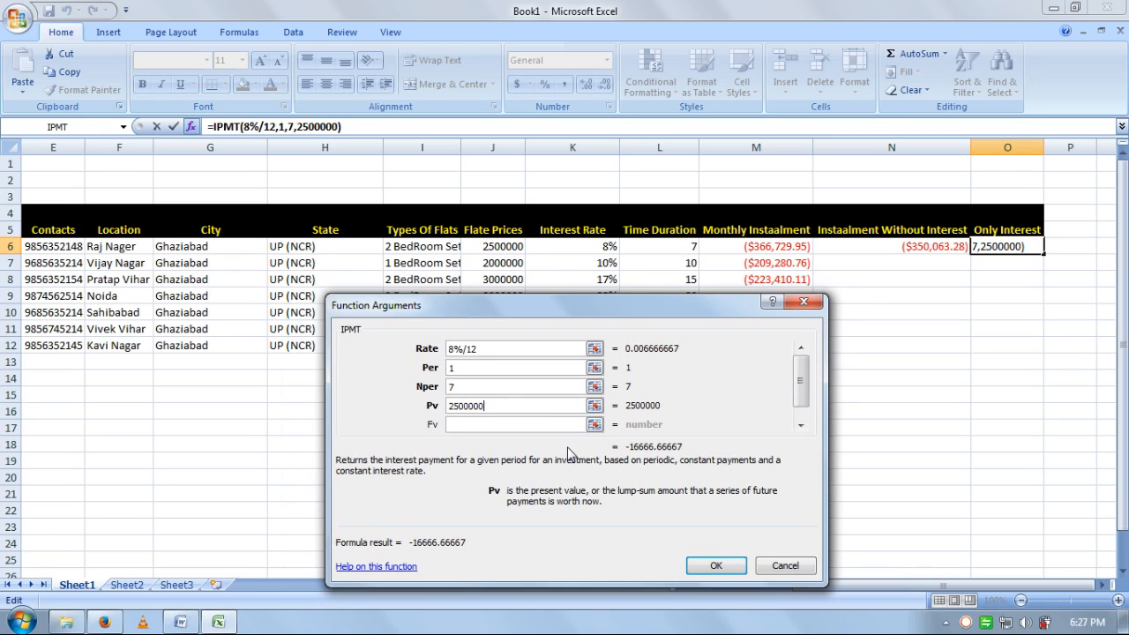
pyautogui.press('BackSpace')
pyautogui.press('BackSpace')
pyautogui.press('BackSpace')
pyautogui.press('BackSpace')
pyautogui.press('BackSpace')
pyautogui.press('BackSpace')
pyautogui.write('5')
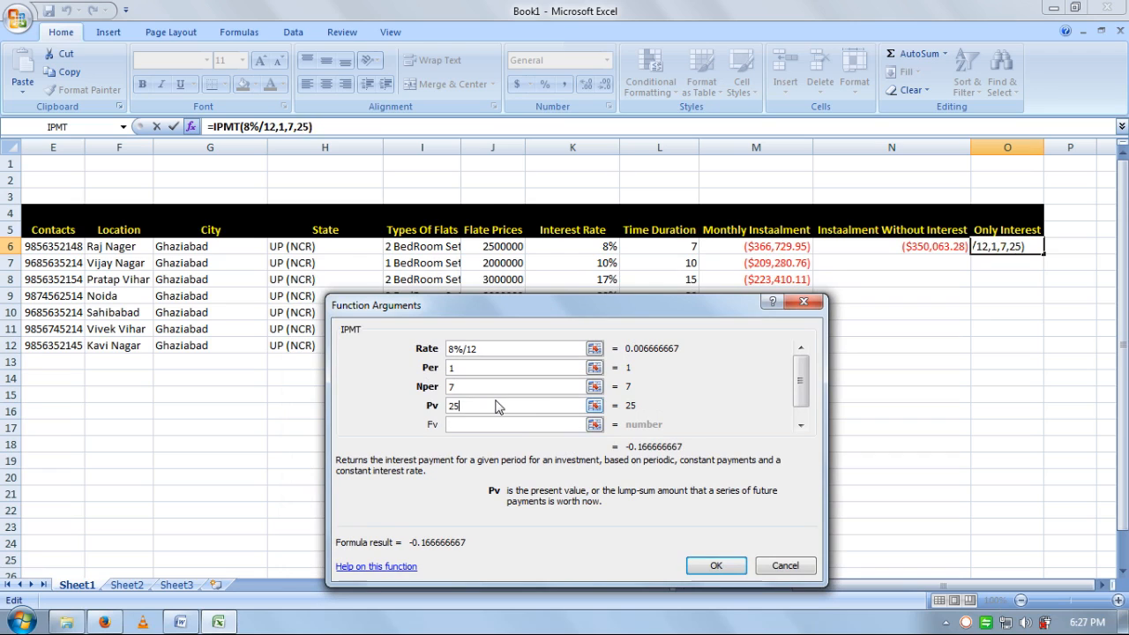
pyautogui.write('00000')
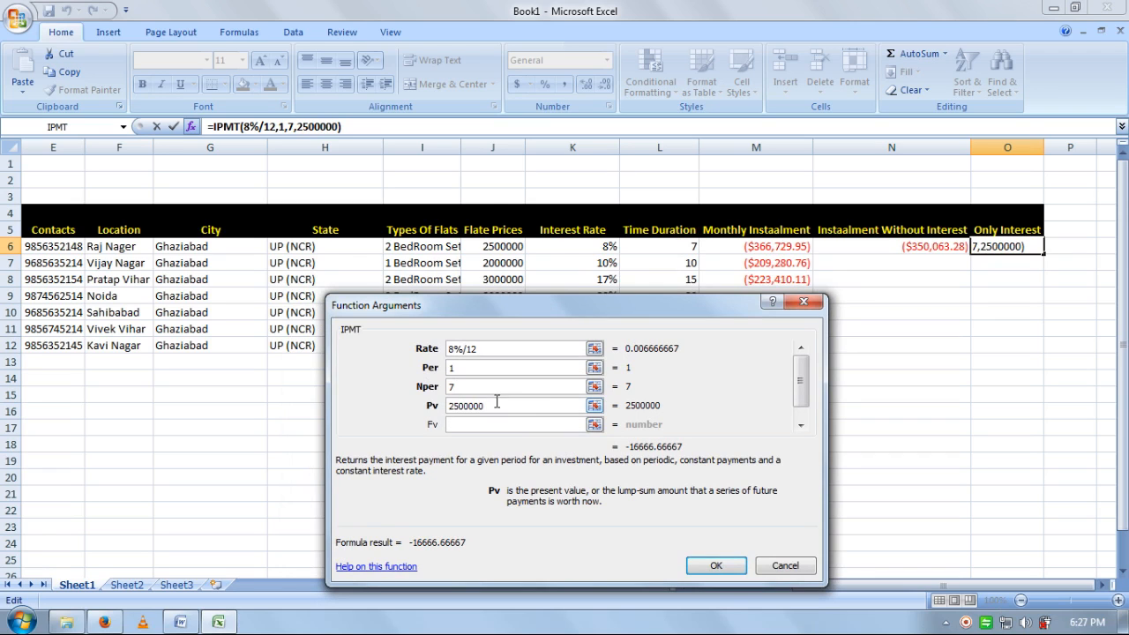
pyautogui.click(716, 566)
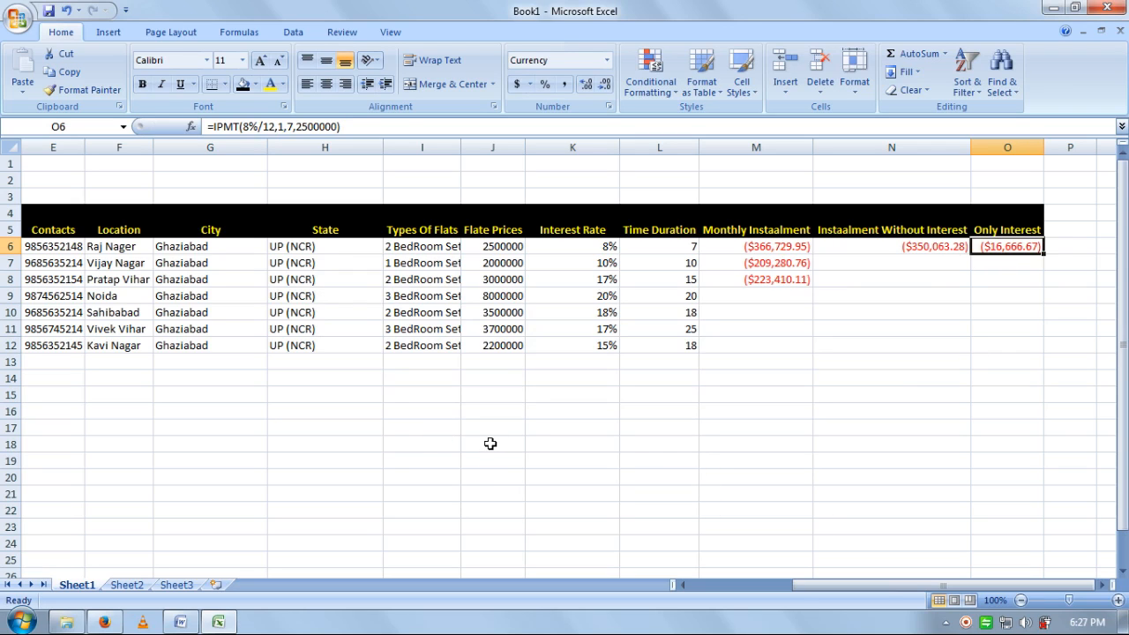
pyautogui.click(488, 432)
pyautogui.write('=')
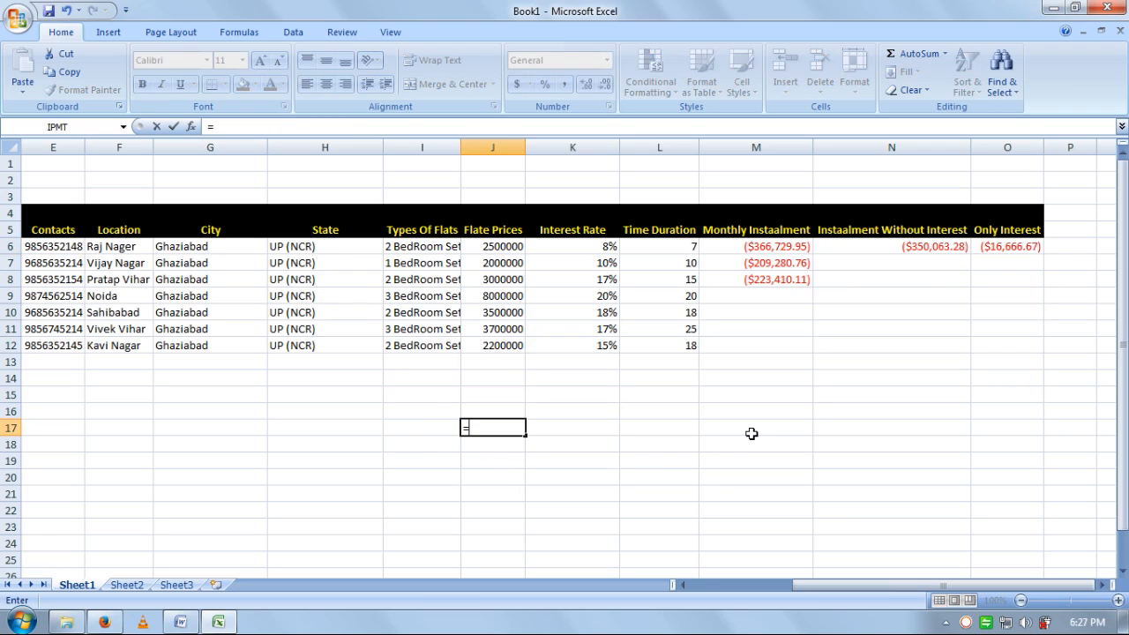
pyautogui.click(899, 250)
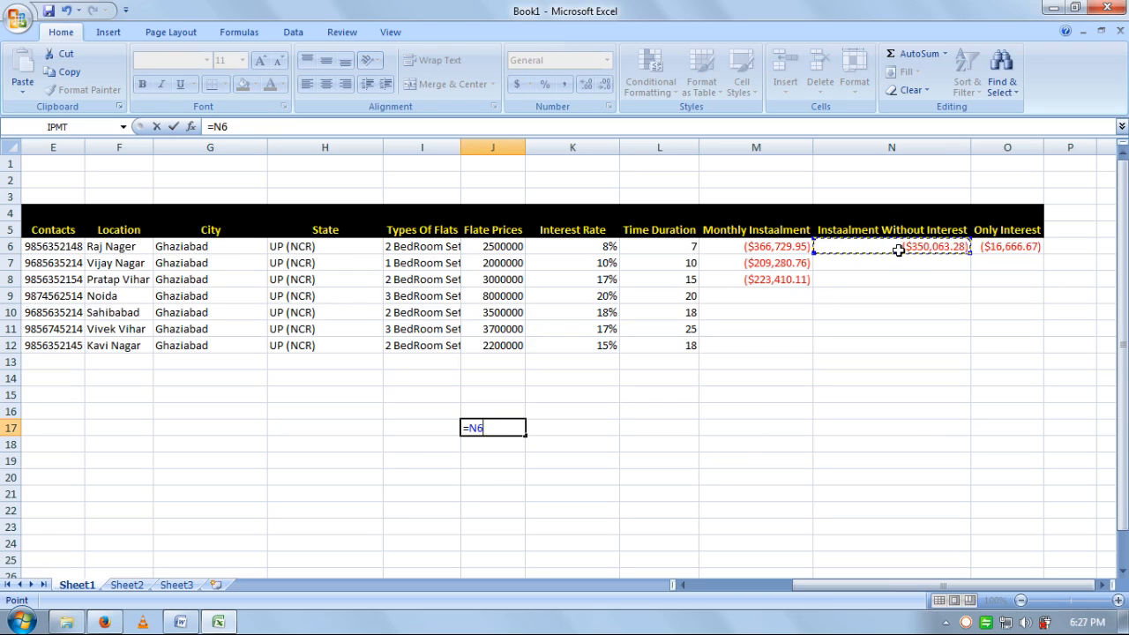
pyautogui.write('+')
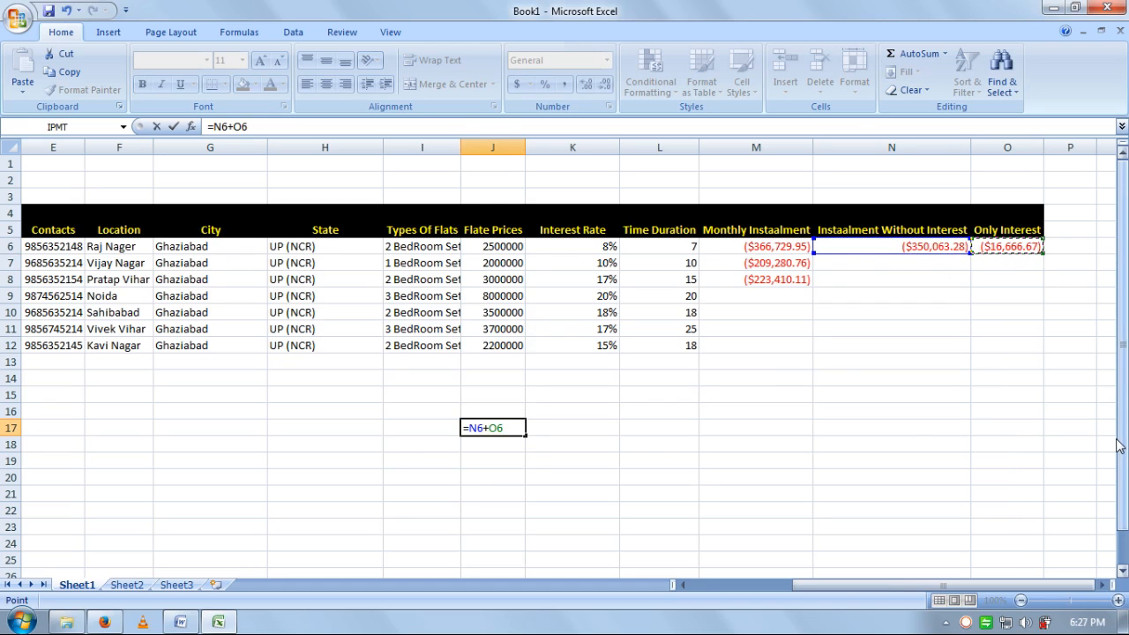
pyautogui.press('Return')
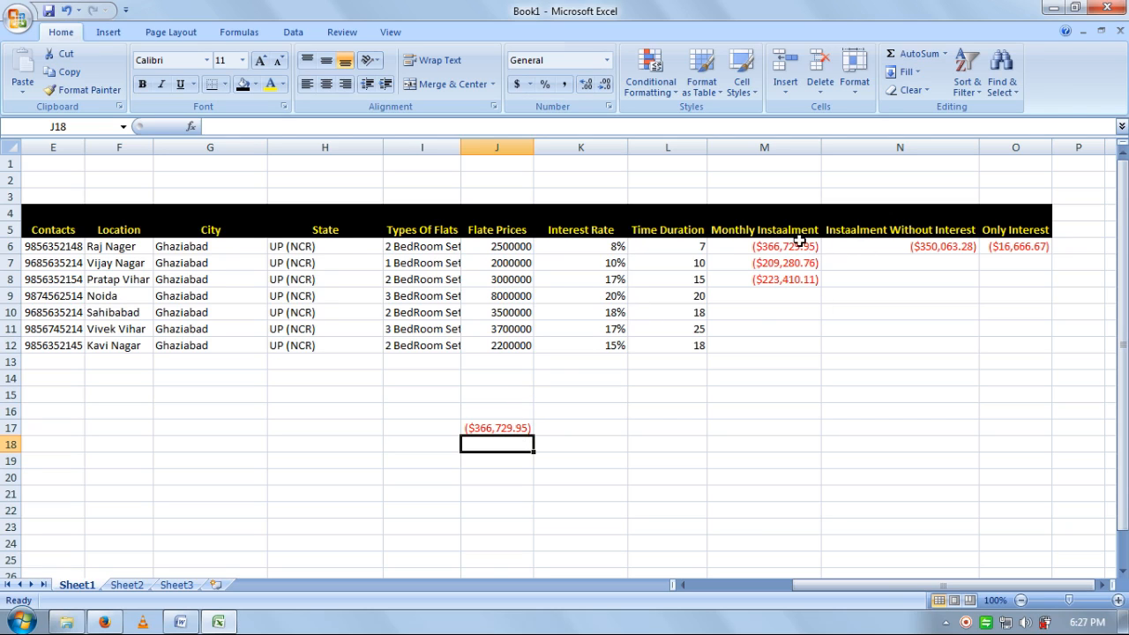
pyautogui.moveTo(495, 428); pyautogui.dragTo(496, 444)
pyautogui.press('Delete')
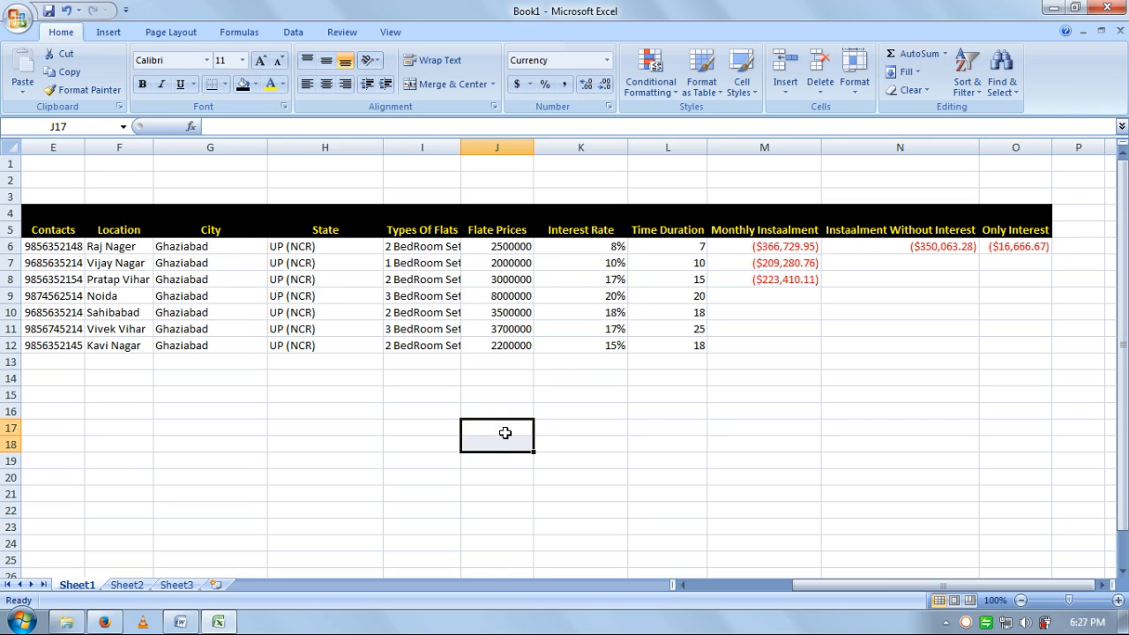
pyautogui.click(775, 248)
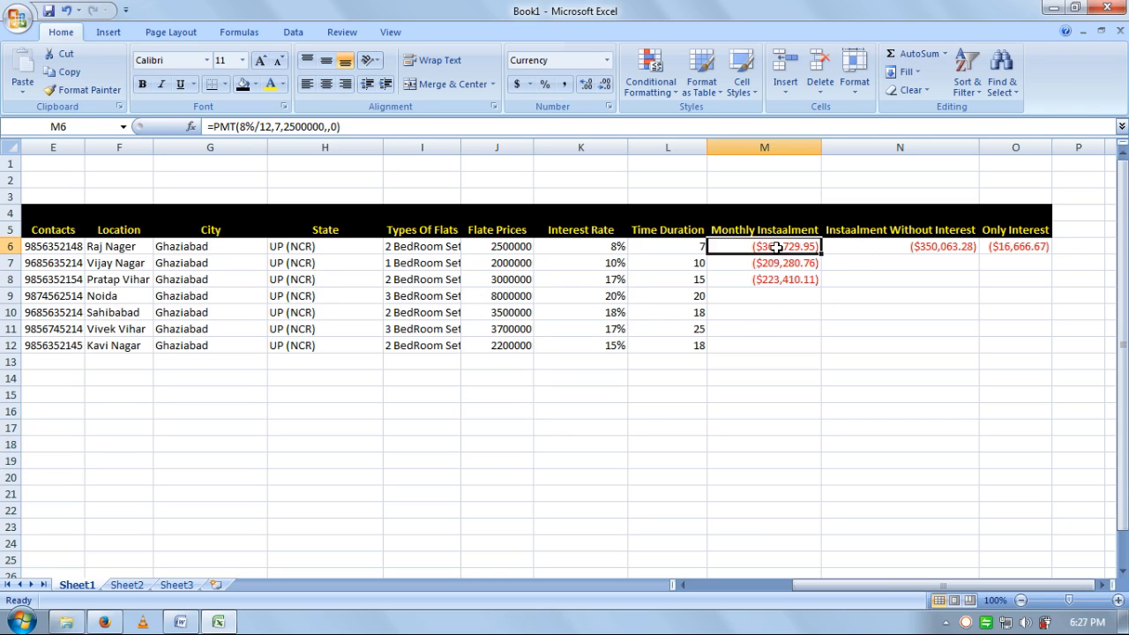
pyautogui.click(953, 248)
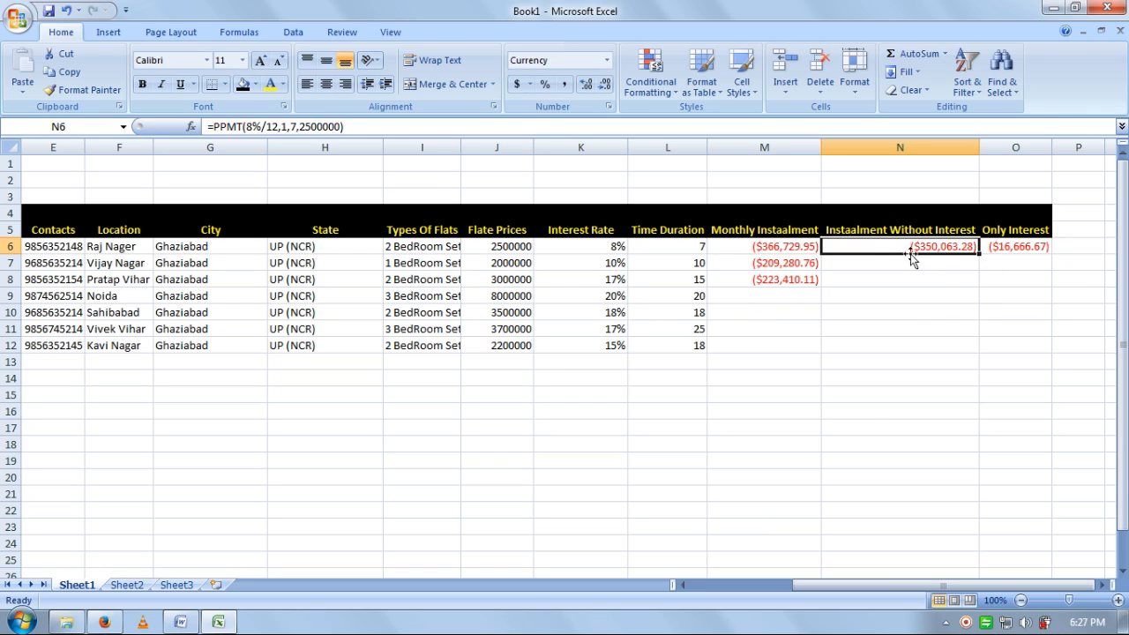
pyautogui.click(1031, 248)
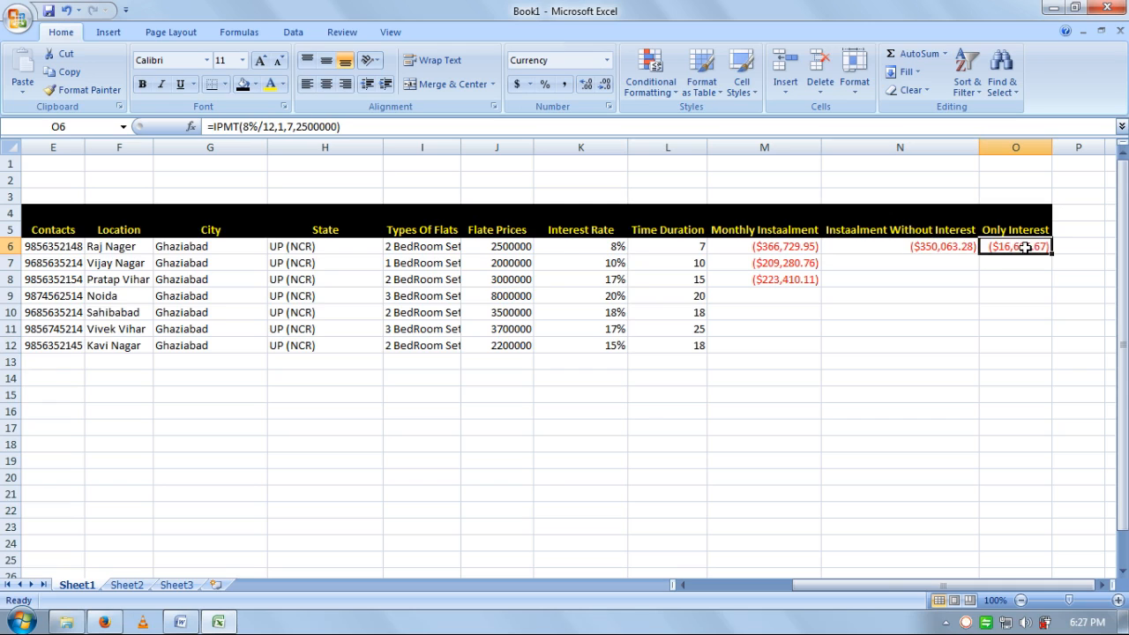
pyautogui.click(878, 247)
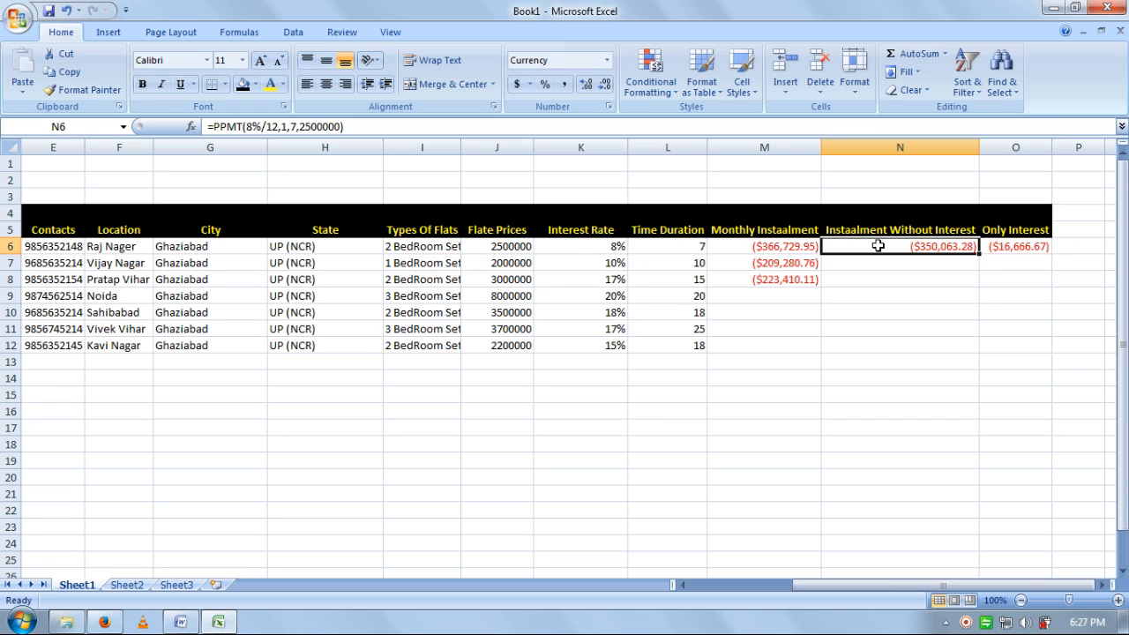
pyautogui.click(1021, 244)
pyautogui.click(747, 247)
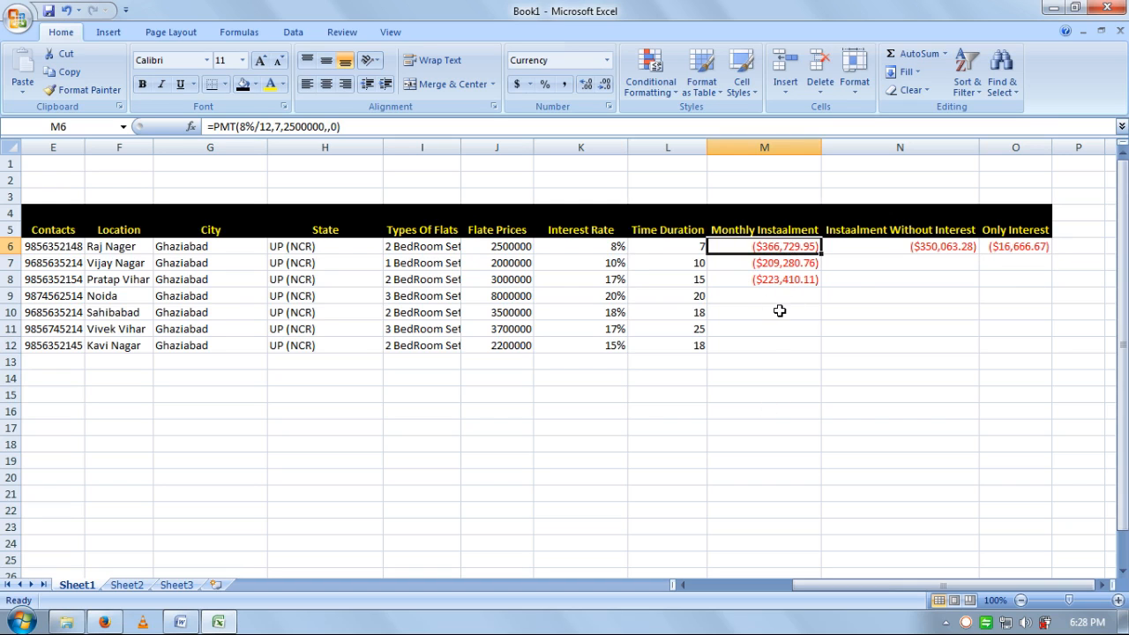
pyautogui.click(884, 261)
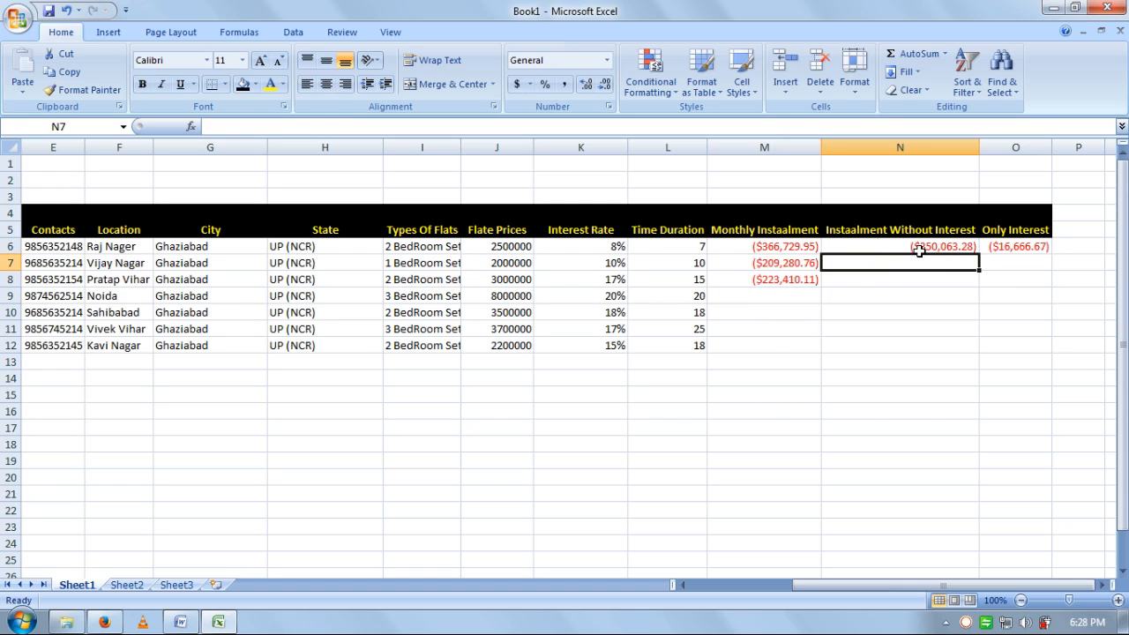
# - Insert a PPMT function in cell N7
pyautogui.click(191, 126)
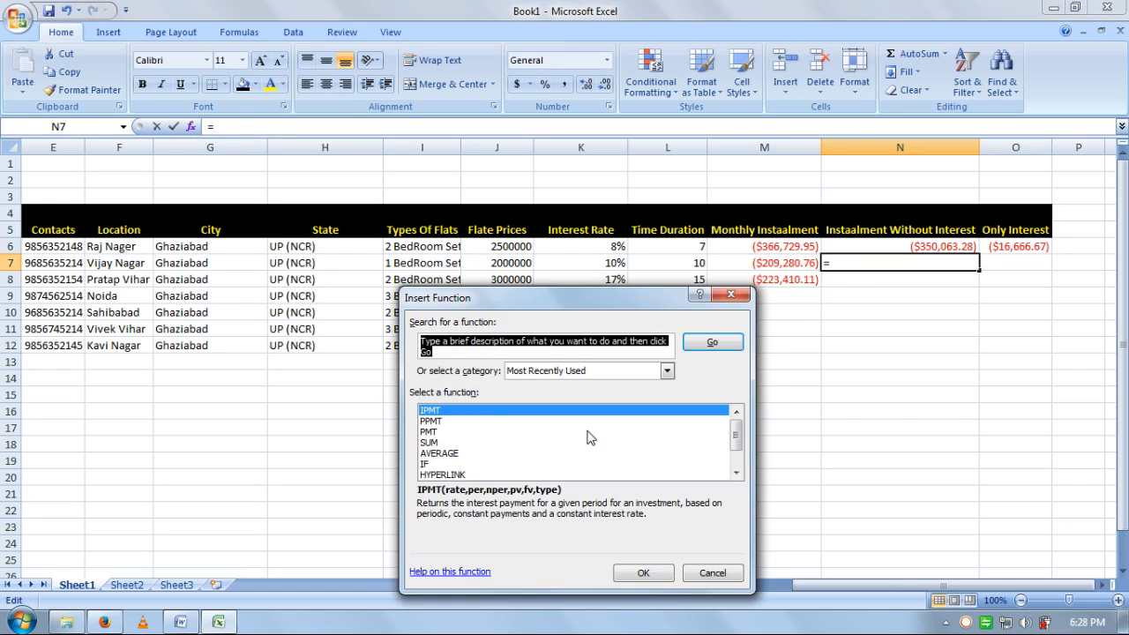
pyautogui.write('ppmt')
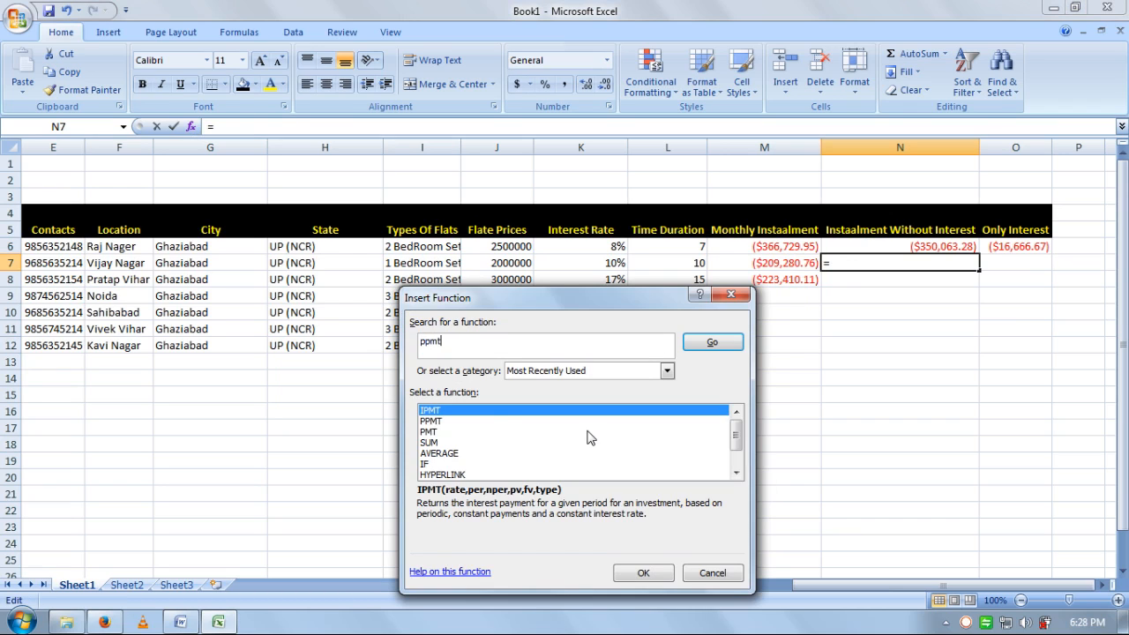
pyautogui.click(723, 348)
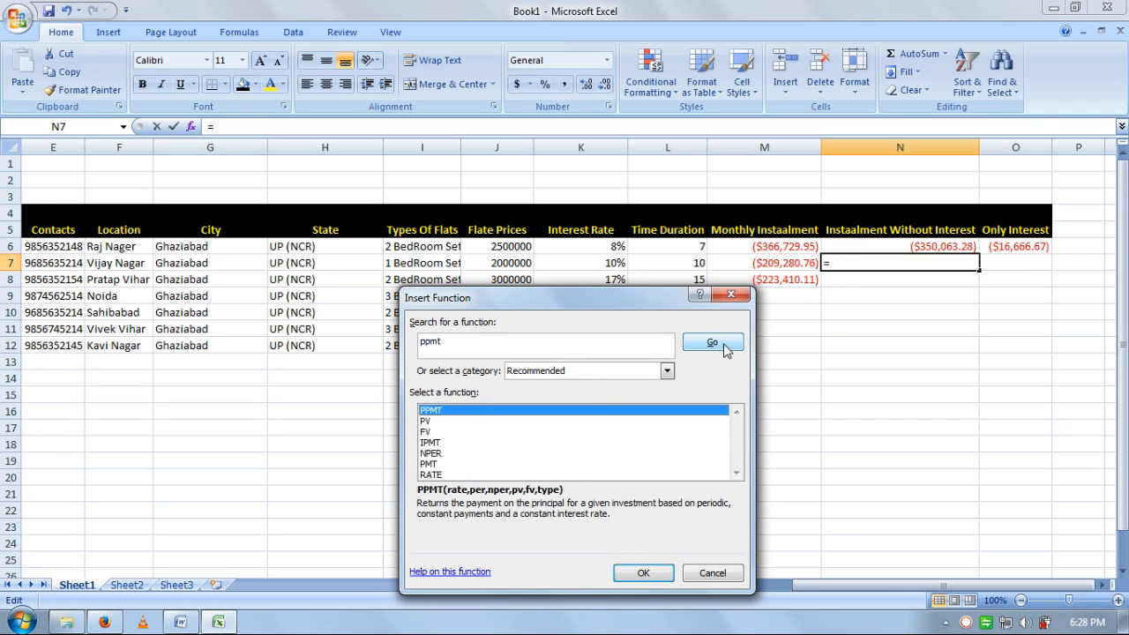
pyautogui.click(638, 571)
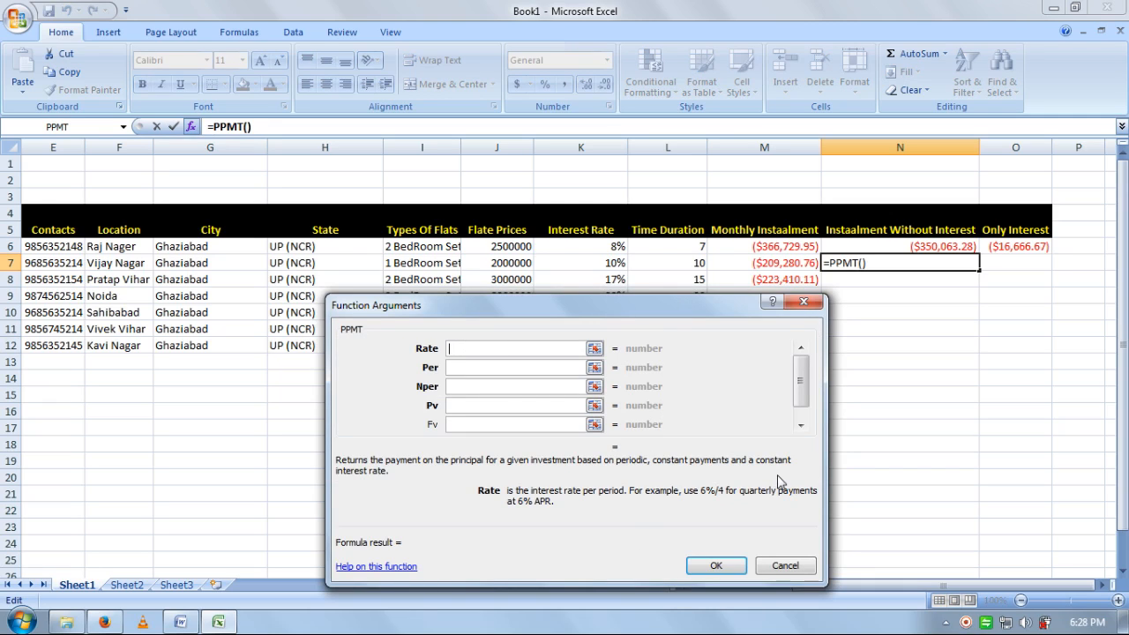
# - Complete the PPMT with rate 10%/12, period 1, 10 periods and present value 2000000
pyautogui.write('810')
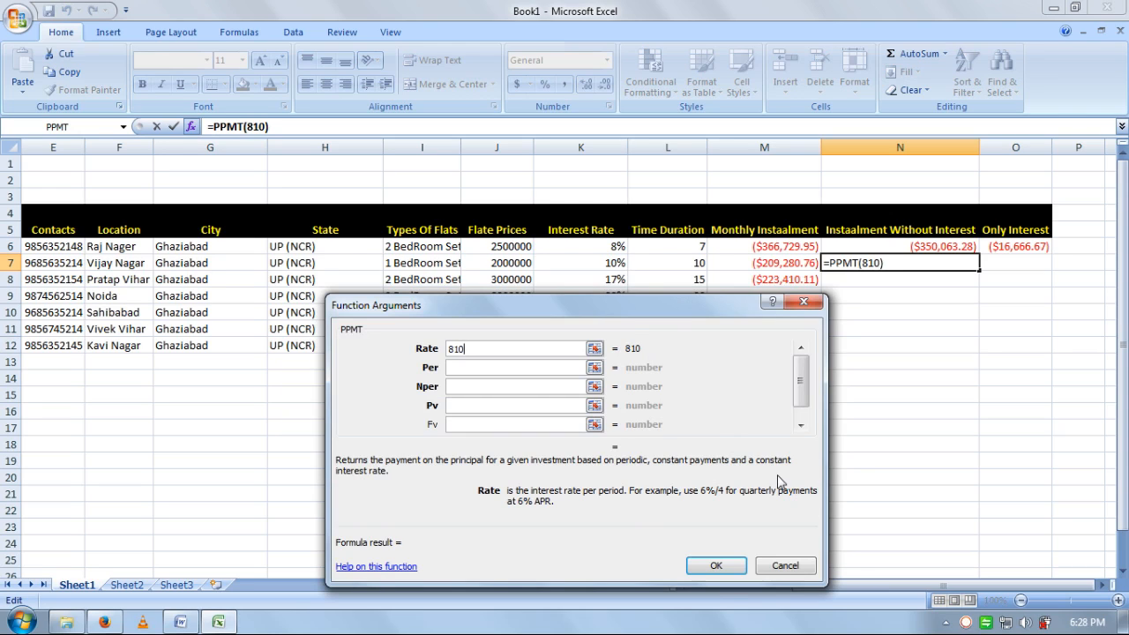
pyautogui.write('%')
pyautogui.press('BackSpace')
pyautogui.press('BackSpace')
pyautogui.press('BackSpace')
pyautogui.press('BackSpace')
pyautogui.write('10%/12')
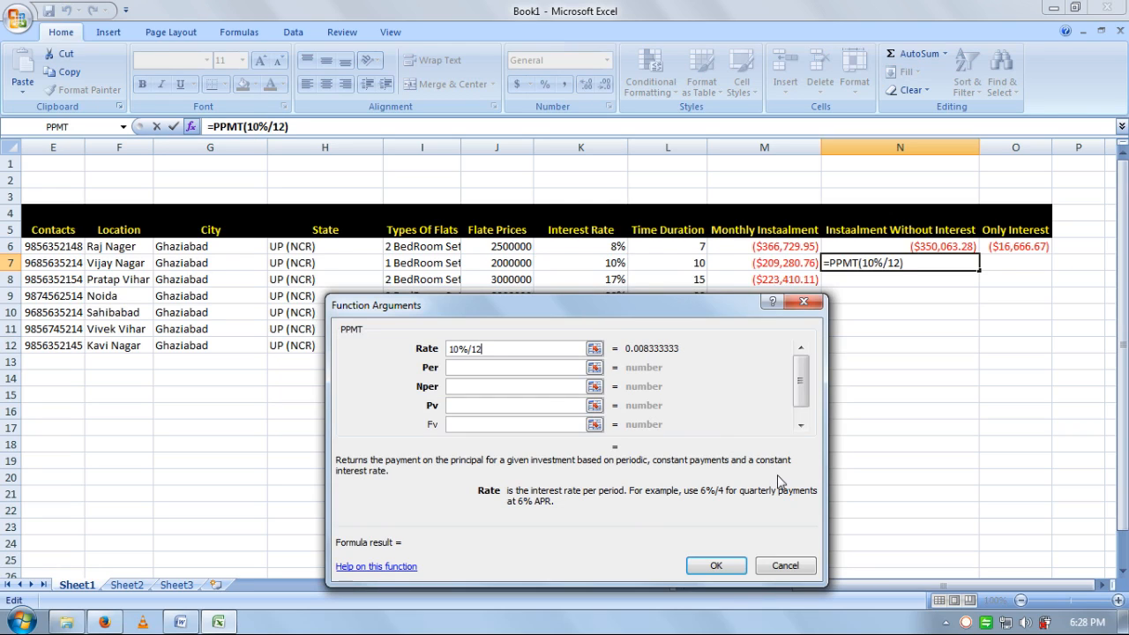
pyautogui.press('Tab')
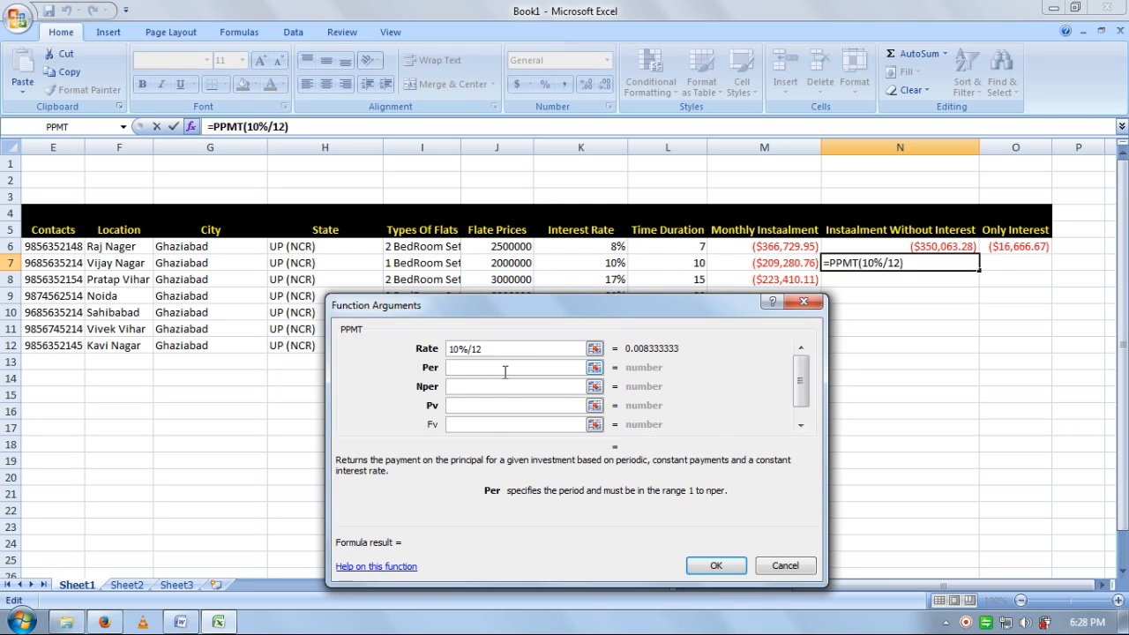
pyautogui.write('1')
pyautogui.click(507, 387)
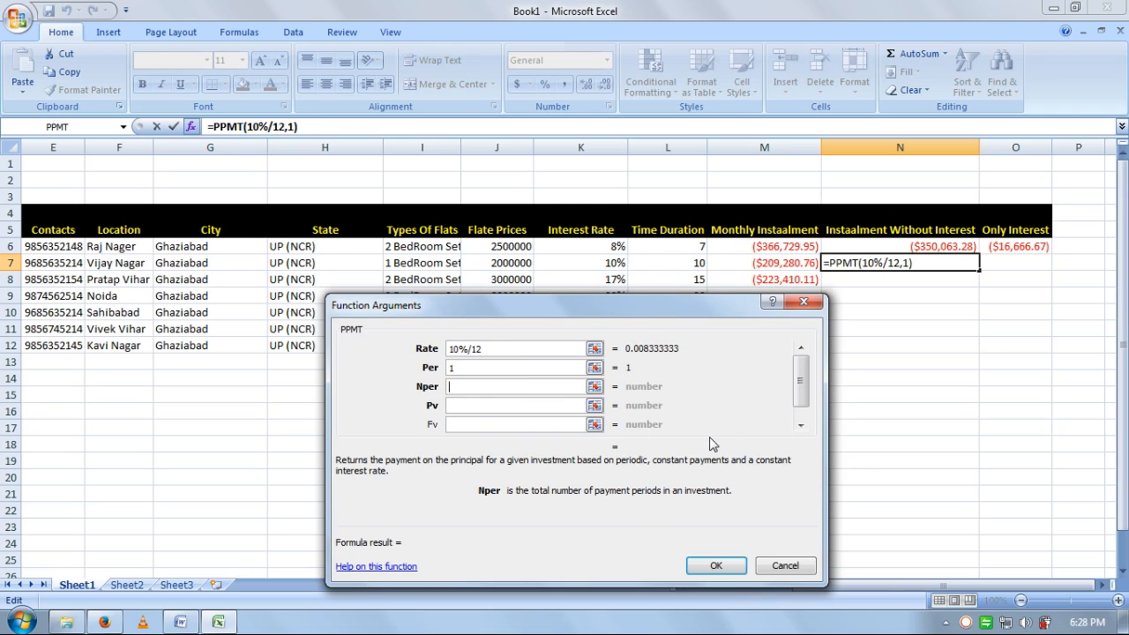
pyautogui.write('10')
pyautogui.click(554, 405)
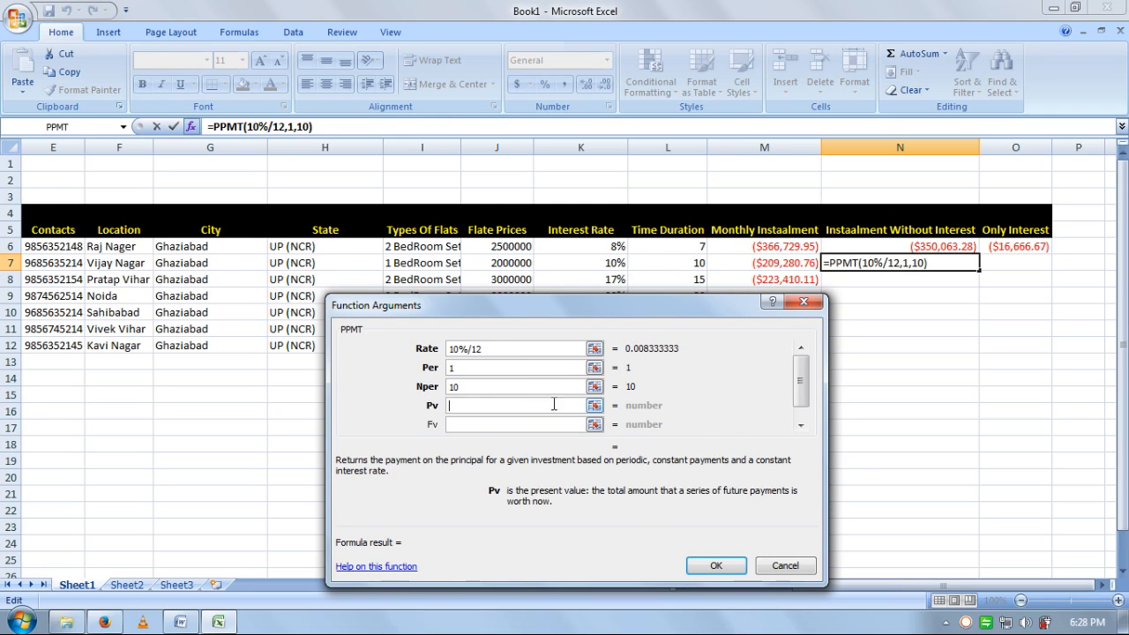
pyautogui.write('2000000')
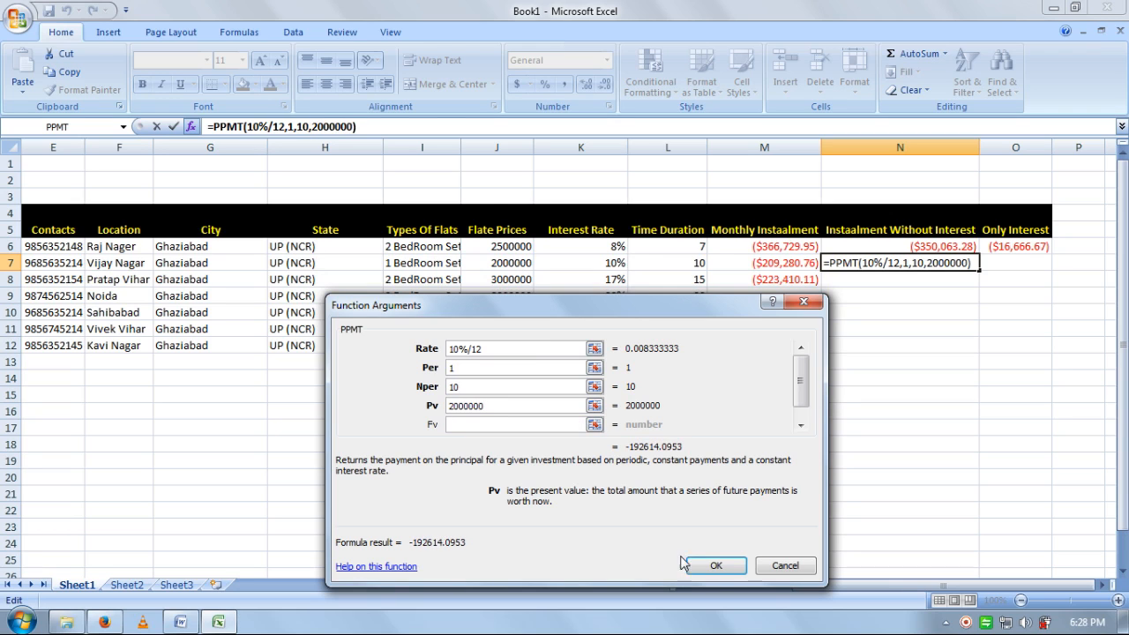
pyautogui.click(715, 566)
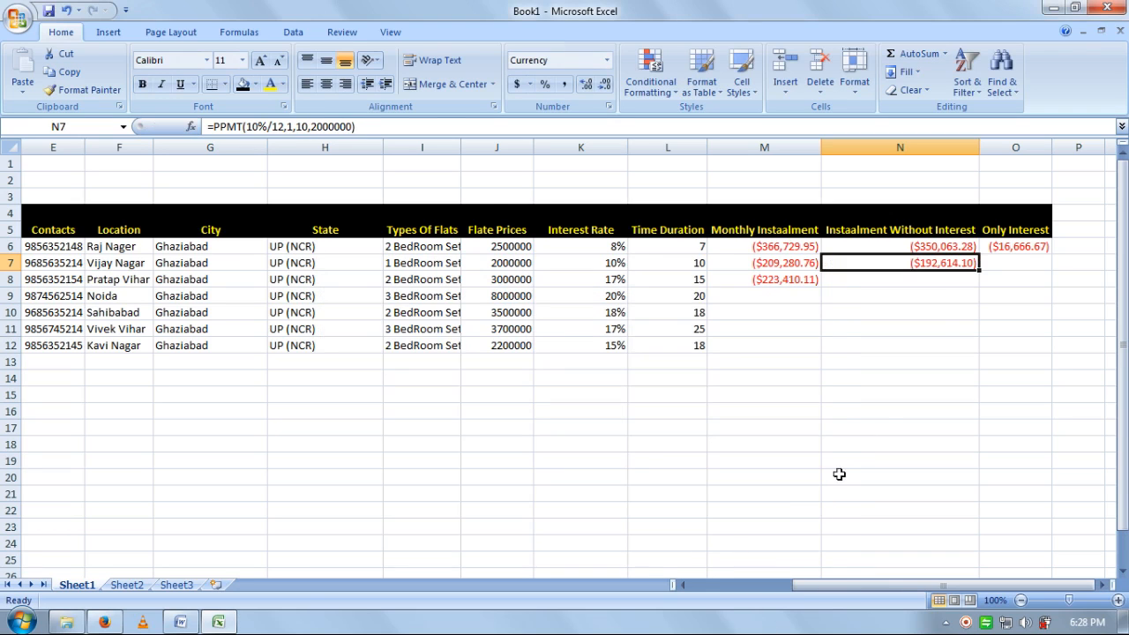
pyautogui.click(992, 262)
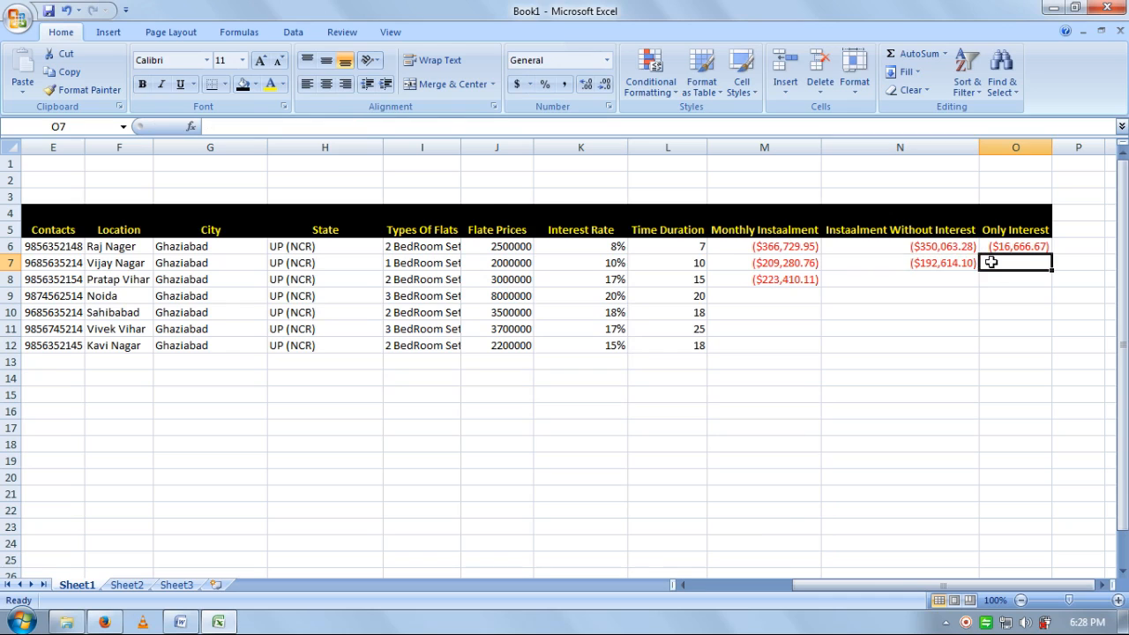
# - Insert an IPMT function in cell O7
pyautogui.click(208, 126)
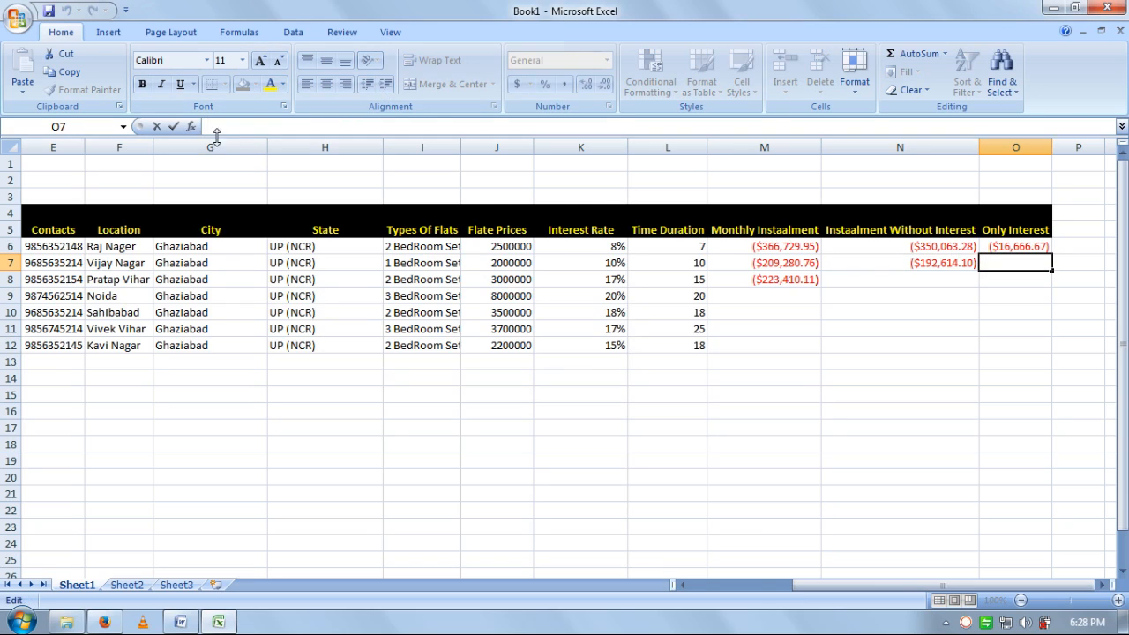
pyautogui.click(190, 126)
pyautogui.write('i')
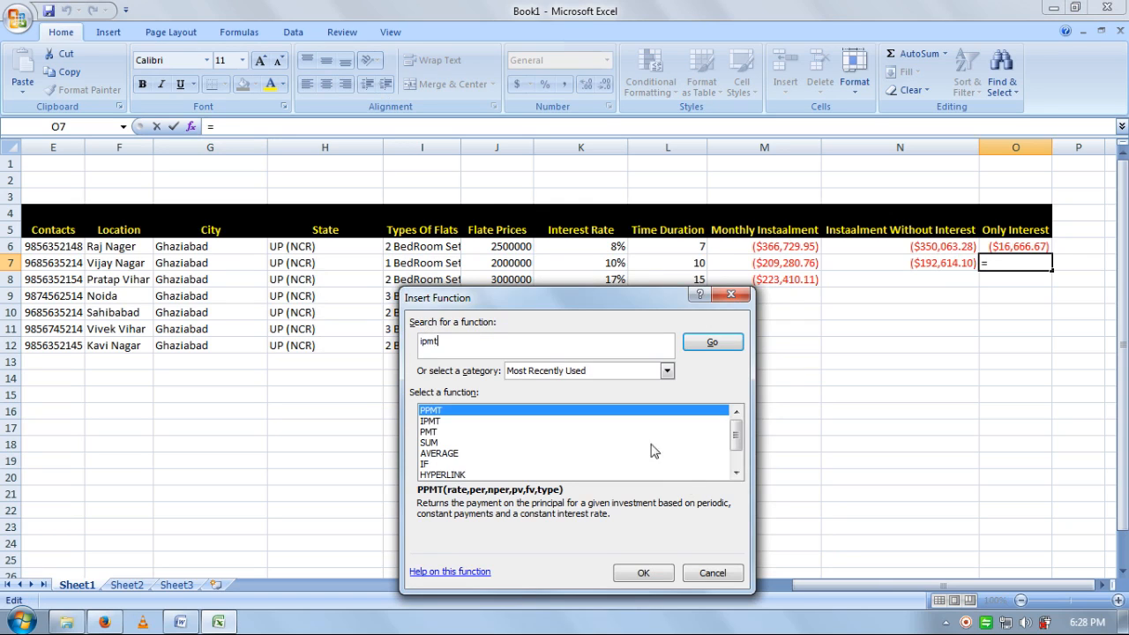
pyautogui.write('pmt')
pyautogui.click(703, 344)
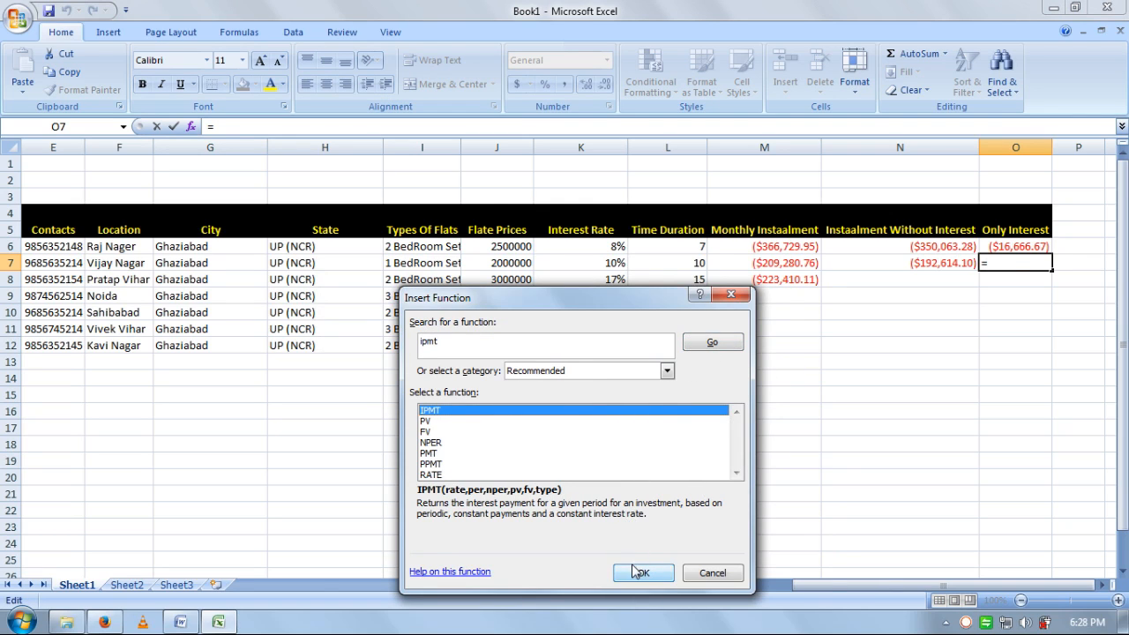
pyautogui.click(643, 573)
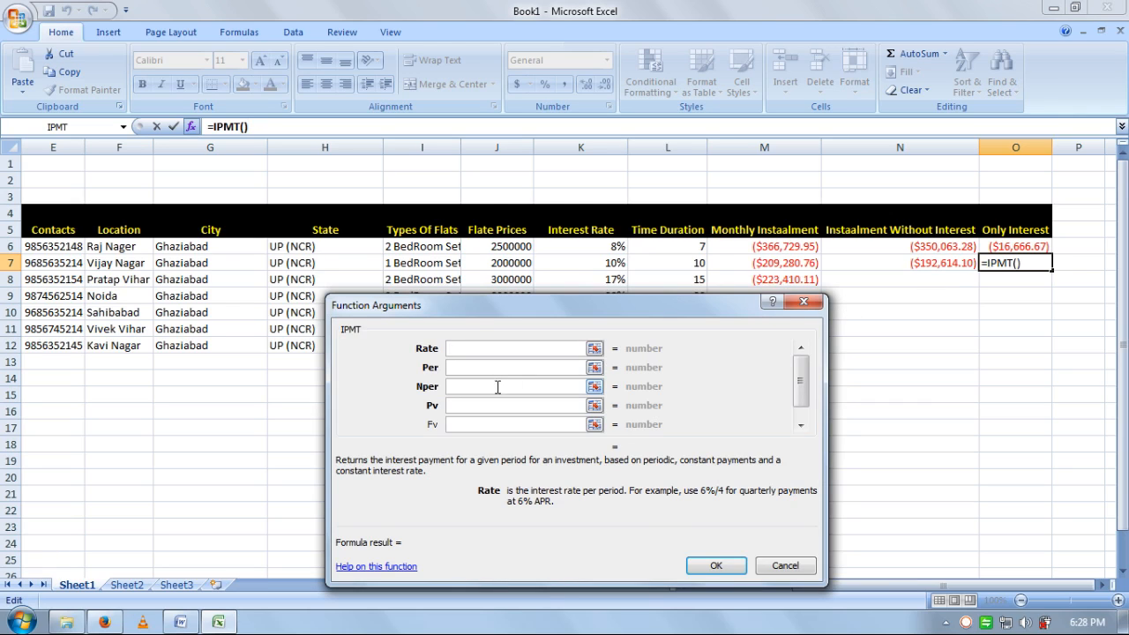
# - Complete the IPMT with rate 10%/12, period 1, 10 periods and present value 2000000
pyautogui.write('10')
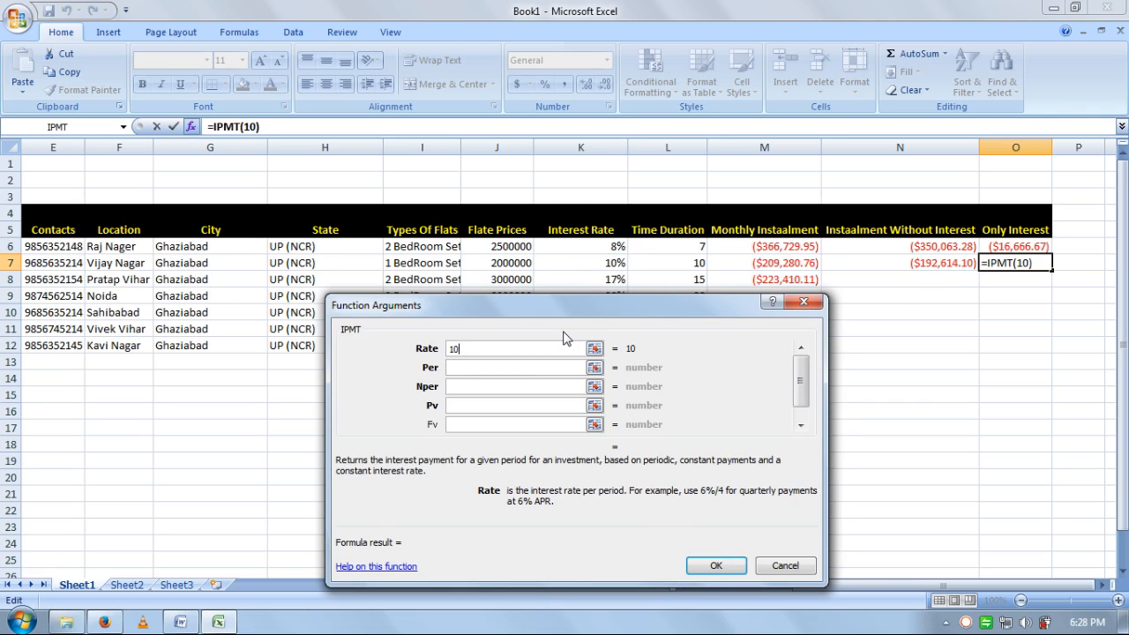
pyautogui.write('%/12')
pyautogui.click(501, 367)
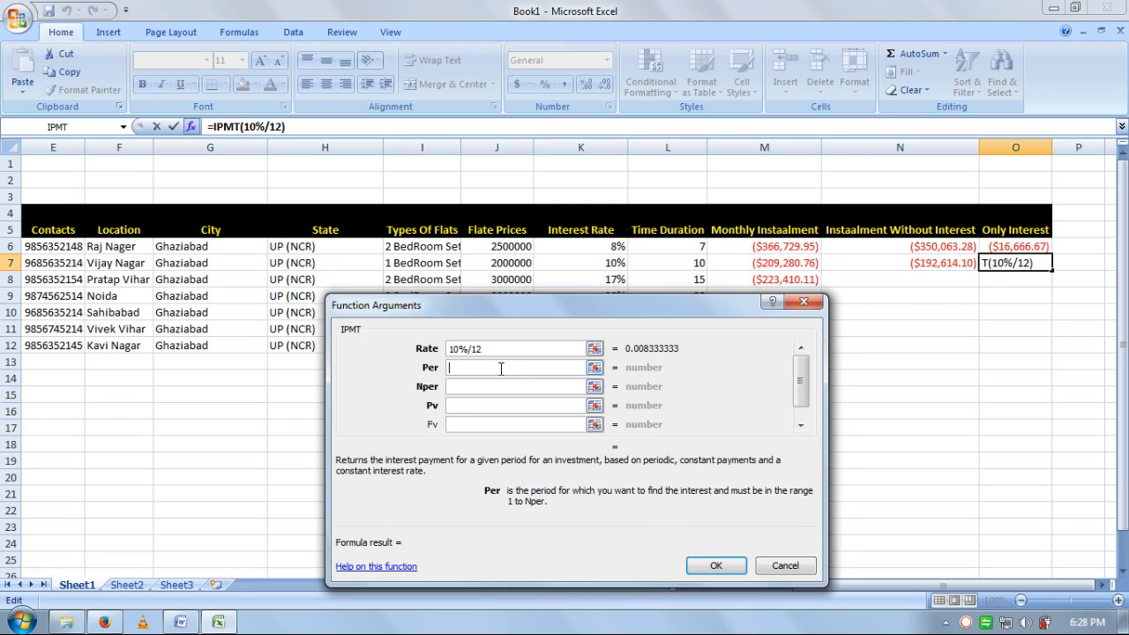
pyautogui.write('1')
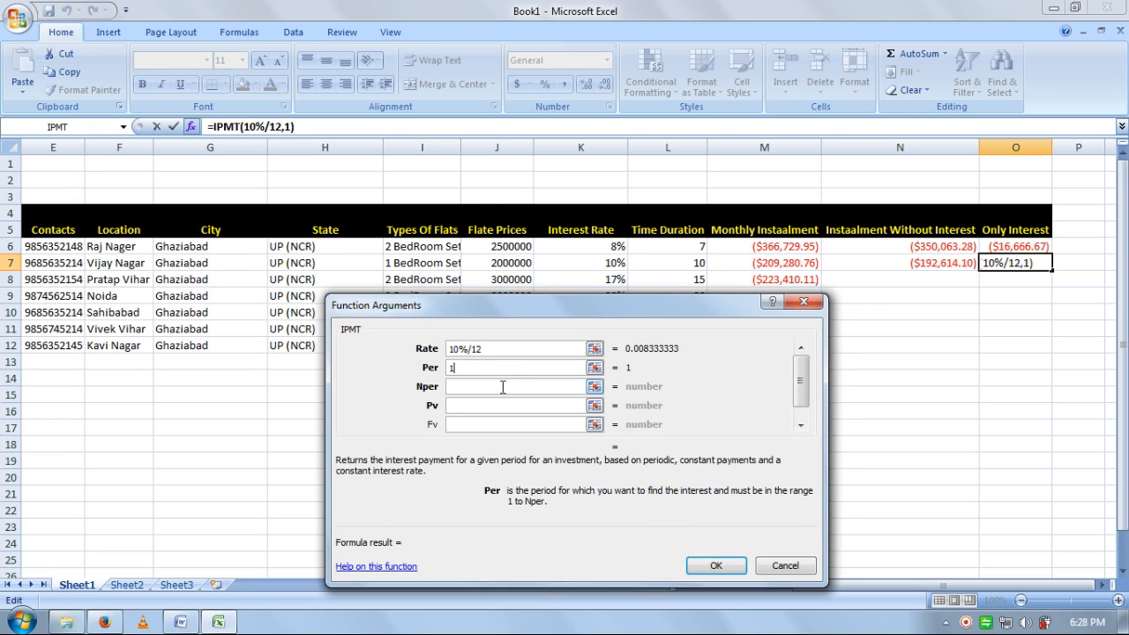
pyautogui.click(503, 386)
pyautogui.write('10')
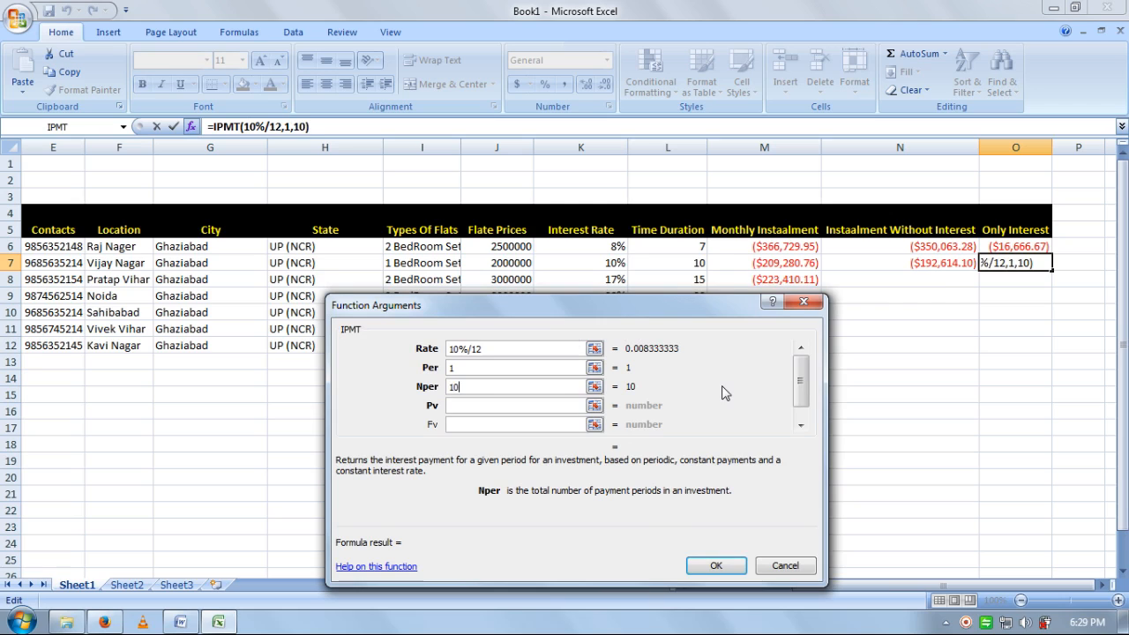
pyautogui.click(555, 406)
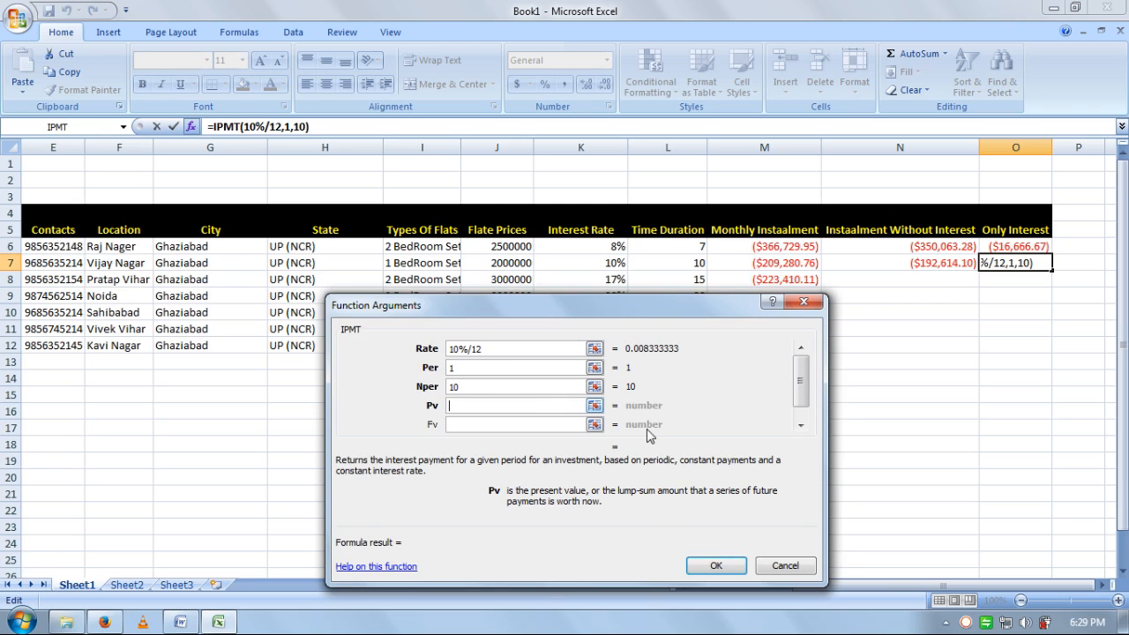
pyautogui.write('2000000')
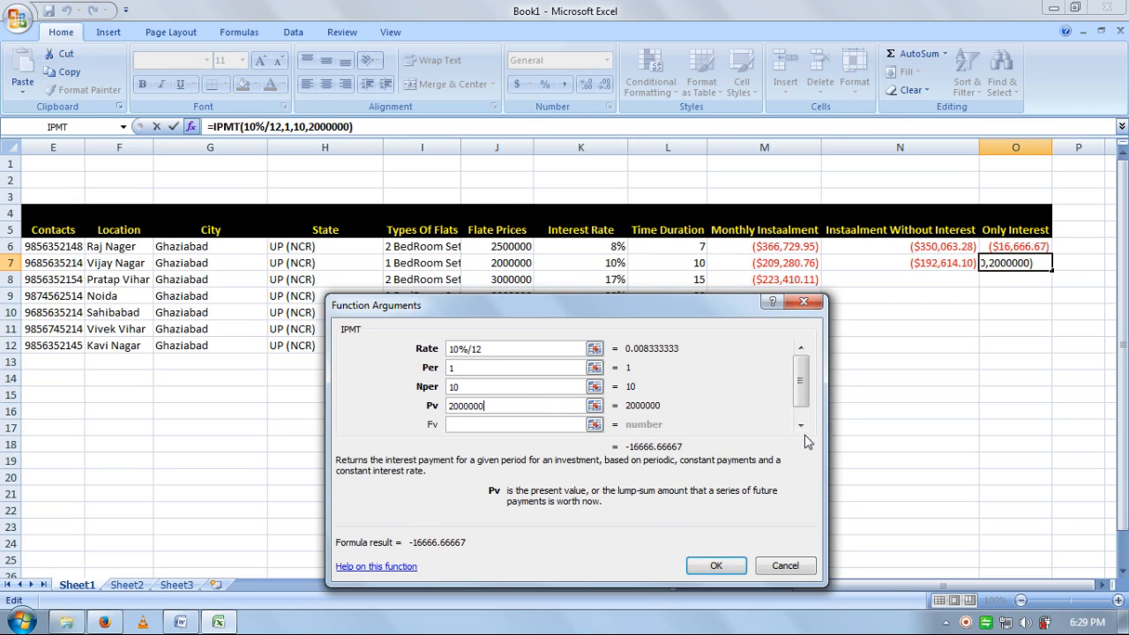
pyautogui.click(716, 565)
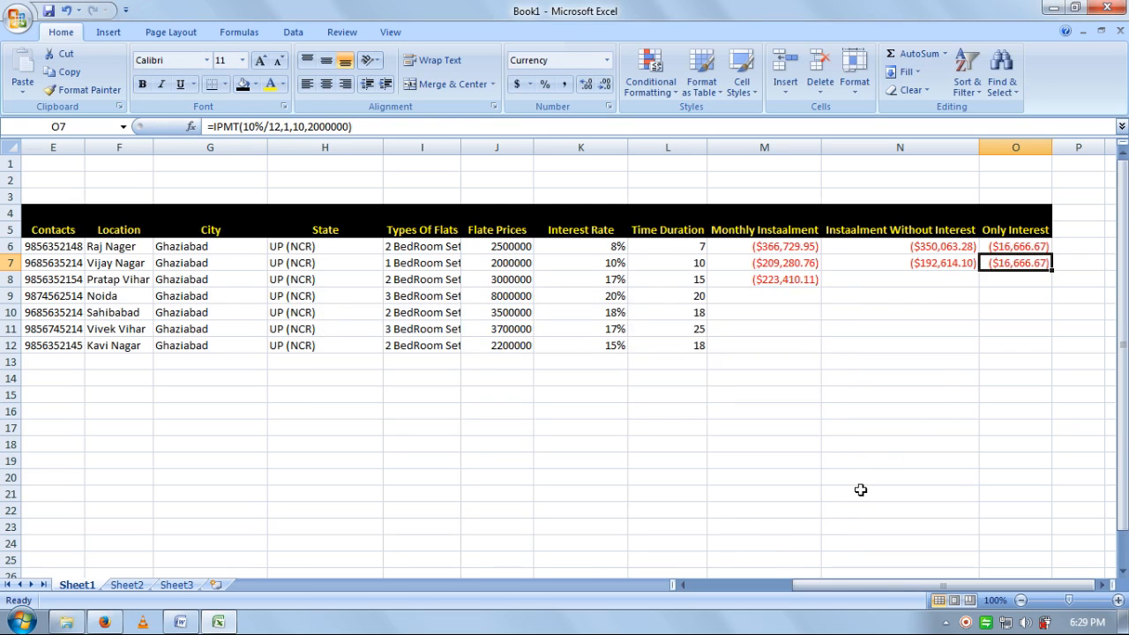
# - Fill the row 6 formulas down through M6:O12 with Ctrl+D
pyautogui.moveTo(1015, 345); pyautogui.dragTo(764, 247)
pyautogui.hotkey('ctrl', 'd')
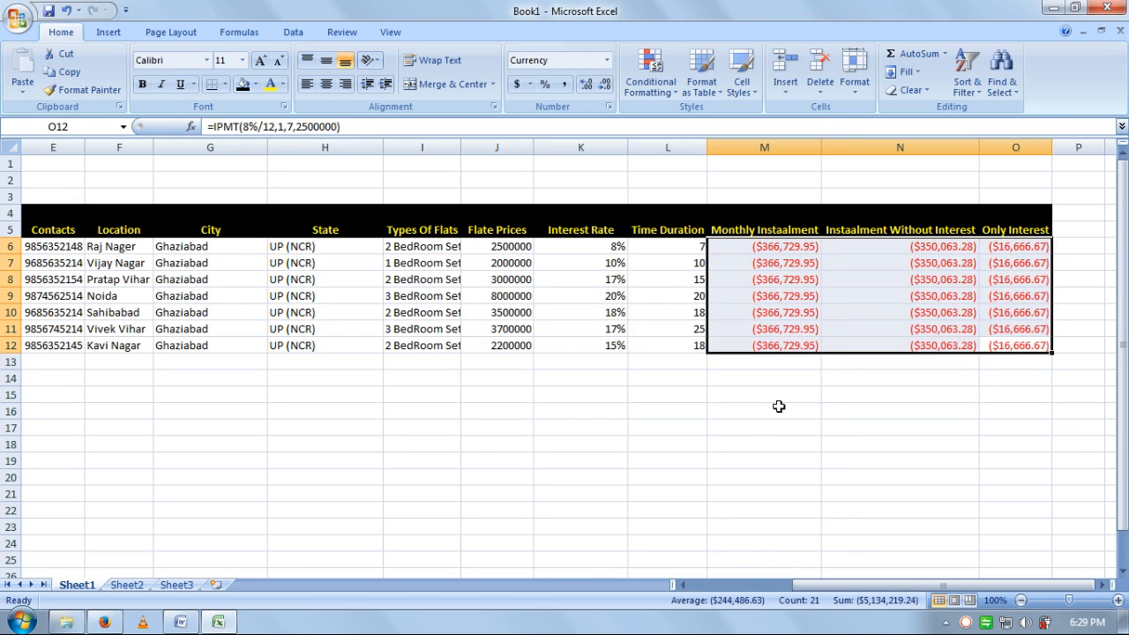
pyautogui.click(760, 428)
# - Apply Comma Style to the M6:O12 instalment values
pyautogui.moveTo(1015, 346); pyautogui.dragTo(791, 247)
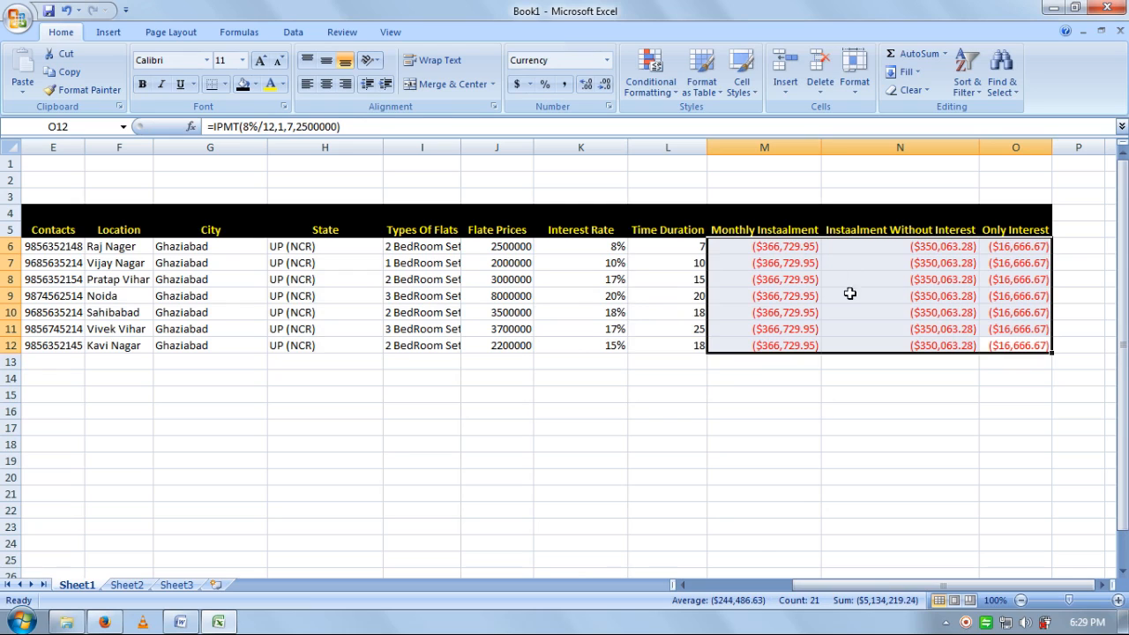
pyautogui.click(566, 85)
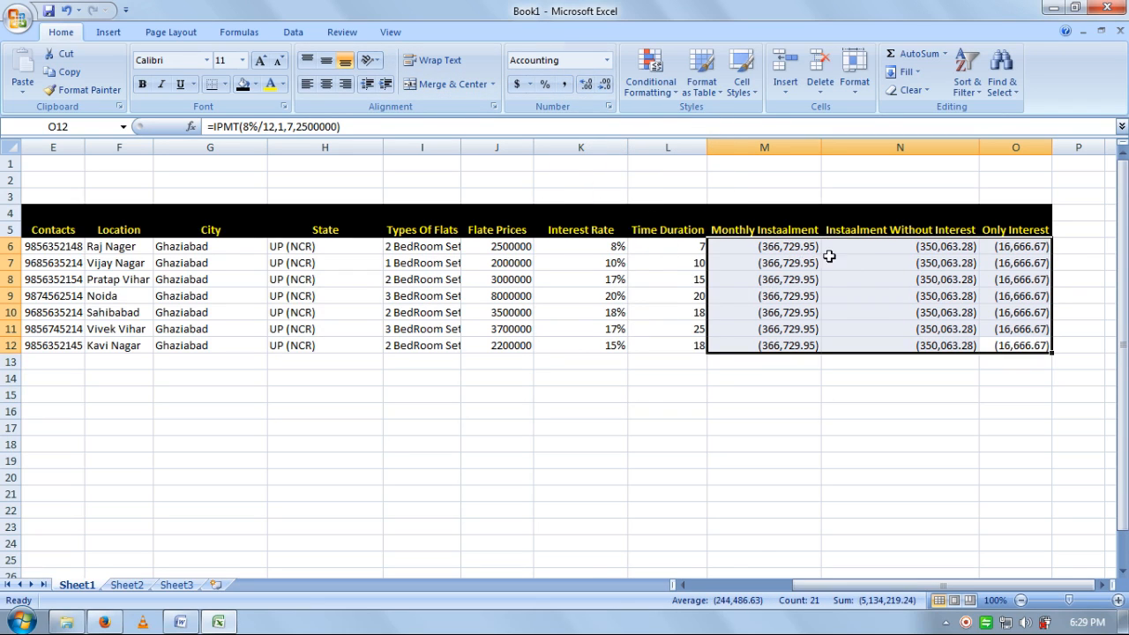
pyautogui.click(896, 429)
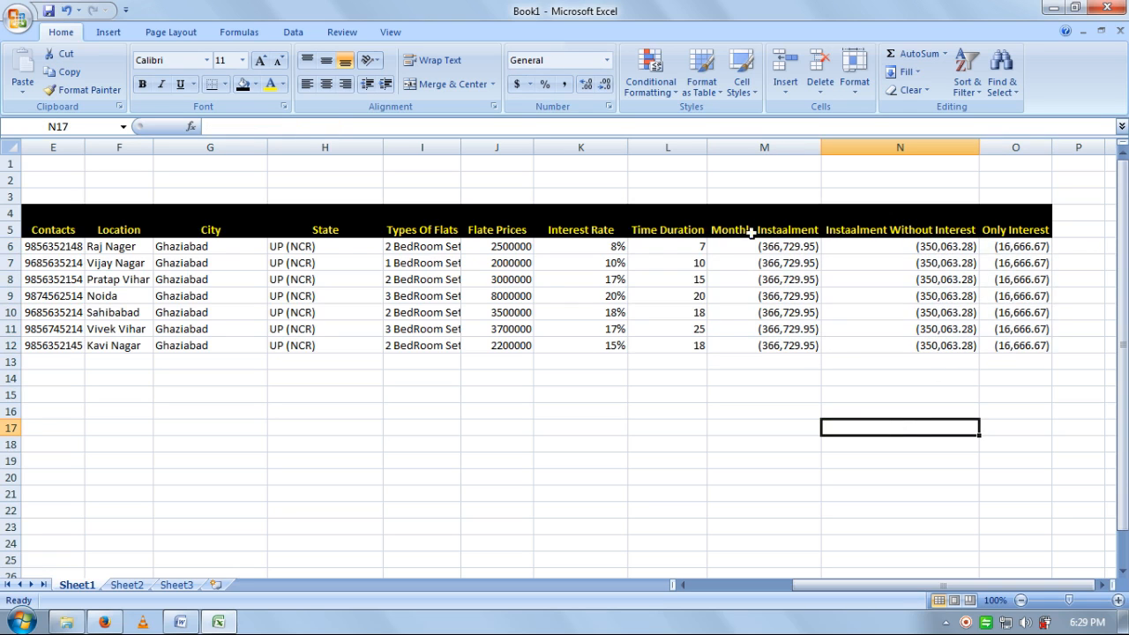
pyautogui.click(629, 449)
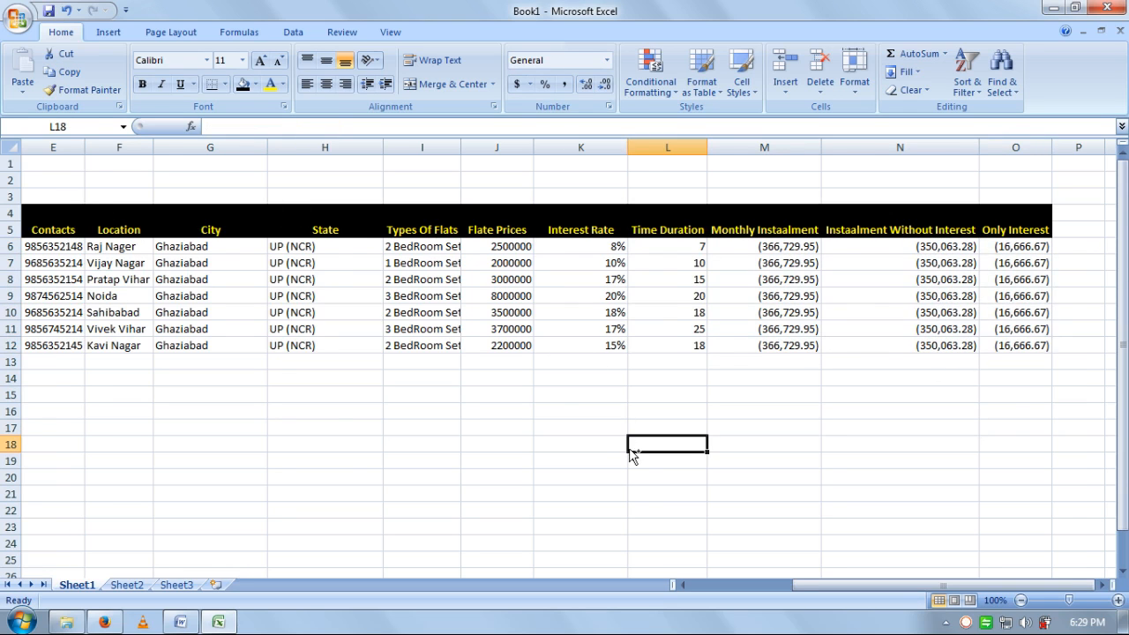
pyautogui.press('Home')
# - Middle-align the table header row vertically
pyautogui.moveTo(40, 229); pyautogui.dragTo(1033, 228)
pyautogui.click(326, 65)
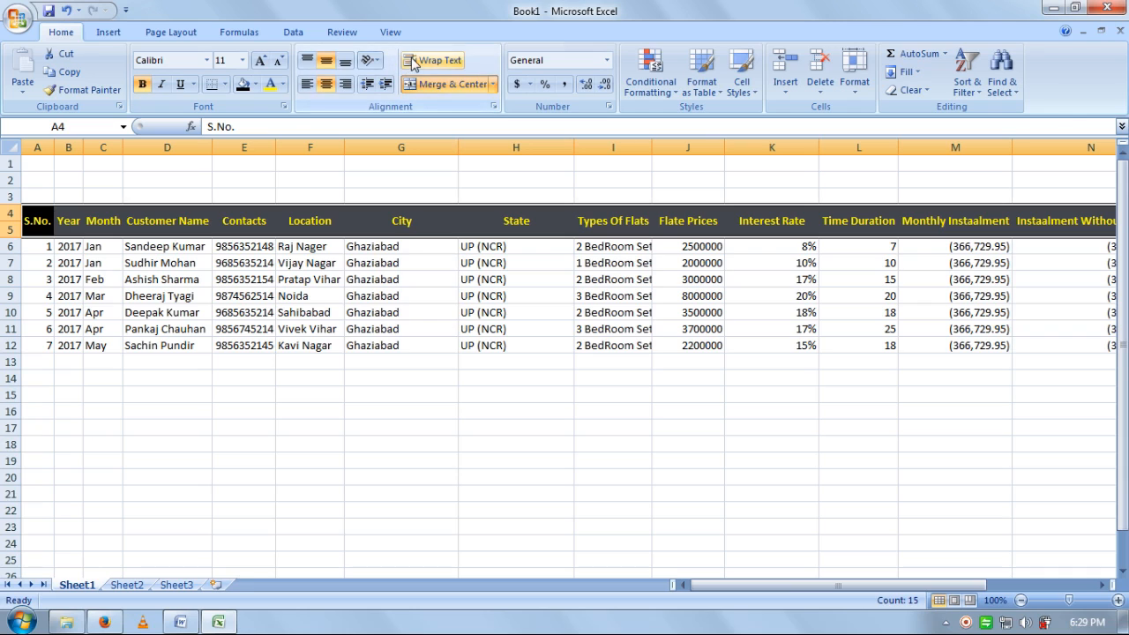
pyautogui.click(719, 473)
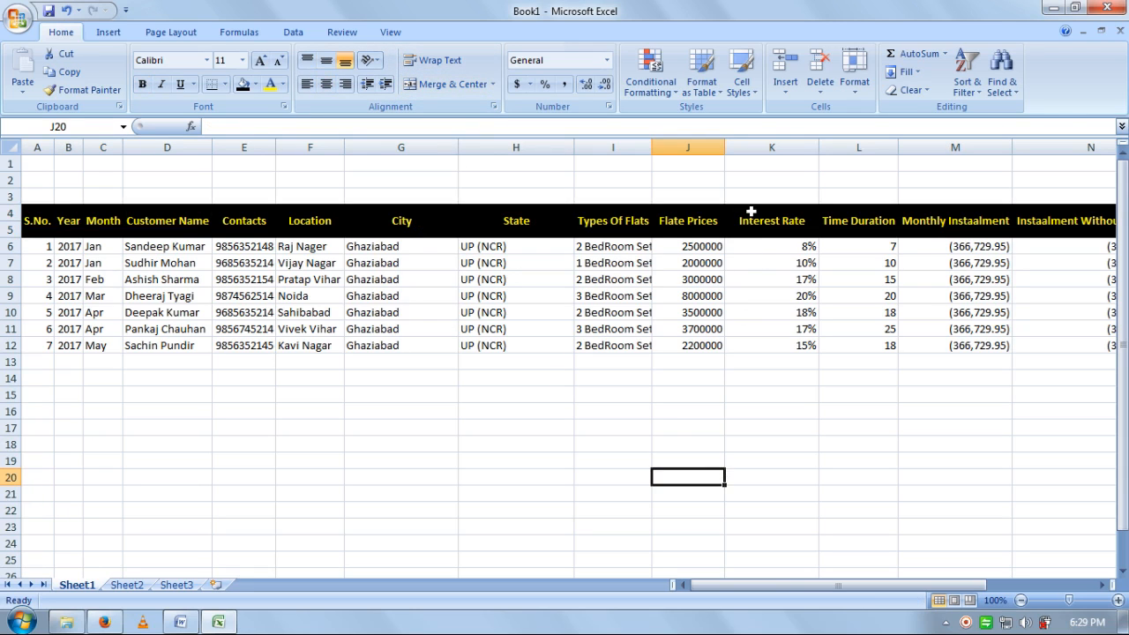
# - Wrap text on the headers from Types Of Flats through Instaalment Without Interest
pyautogui.click(637, 221)
pyautogui.click(437, 62)
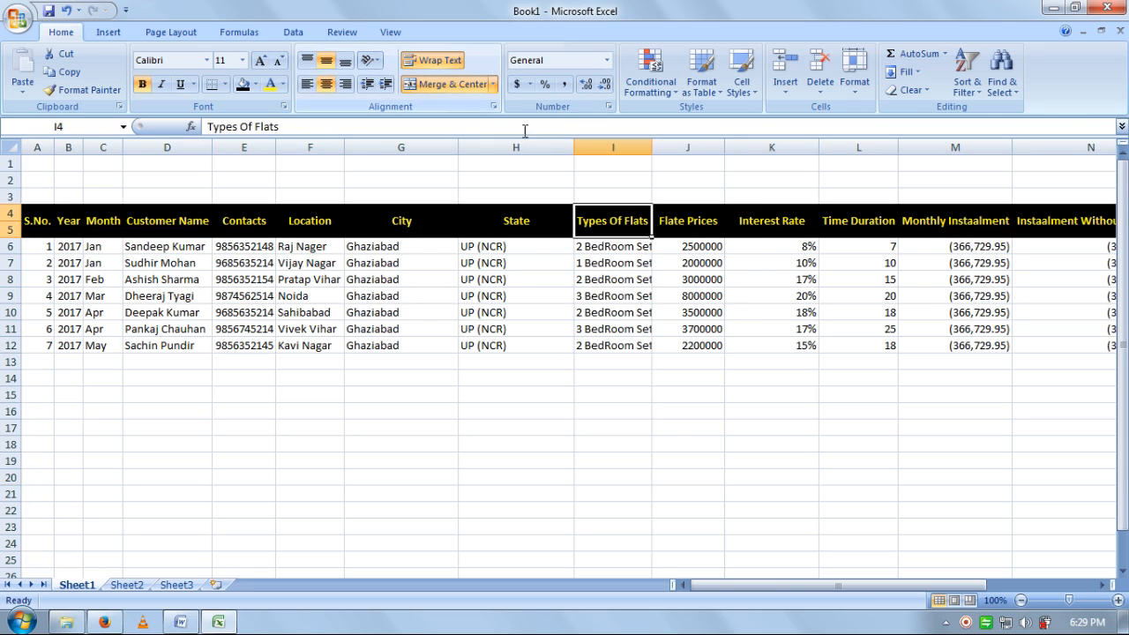
pyautogui.click(671, 225)
pyautogui.click(437, 60)
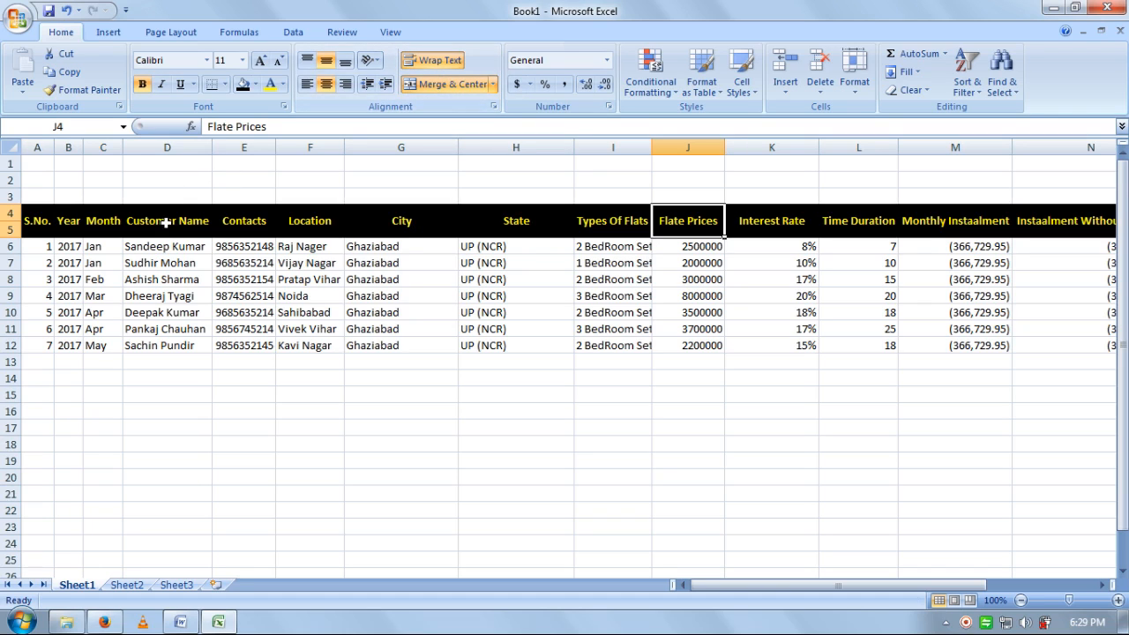
pyautogui.click(769, 223)
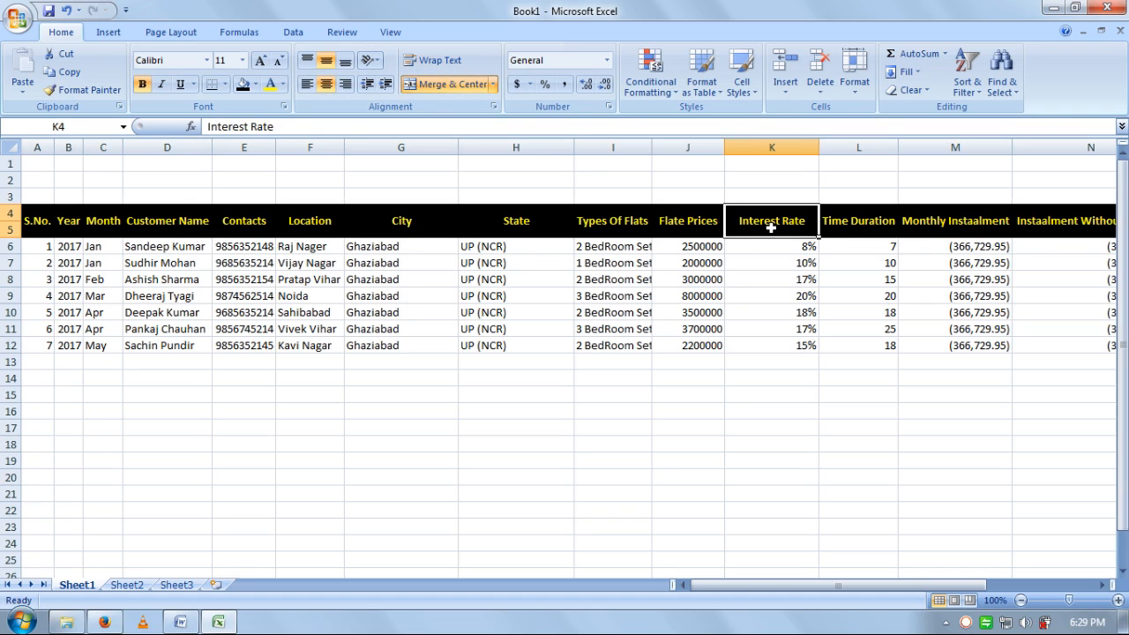
pyautogui.click(438, 62)
pyautogui.click(856, 228)
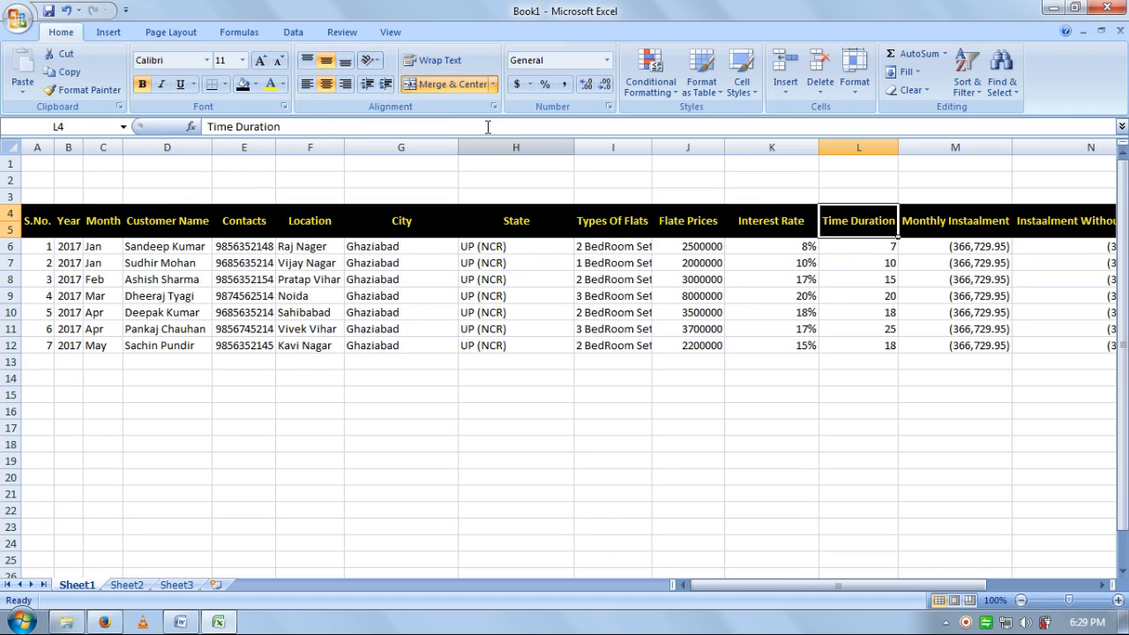
pyautogui.click(438, 60)
pyautogui.click(937, 219)
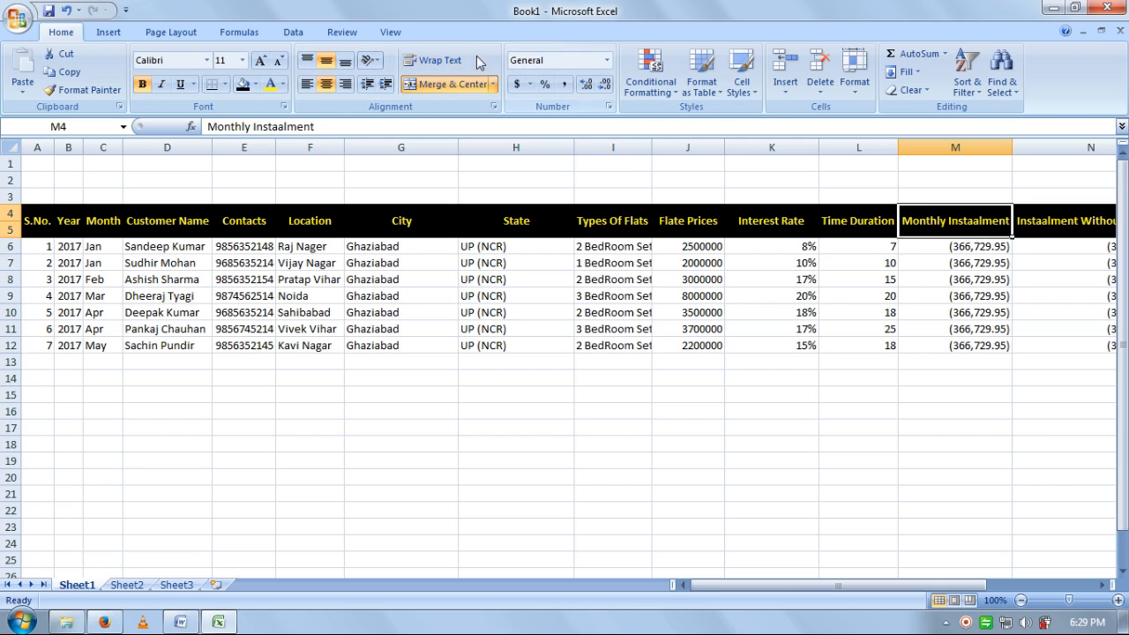
pyautogui.click(436, 60)
pyautogui.click(1058, 222)
pyautogui.click(432, 60)
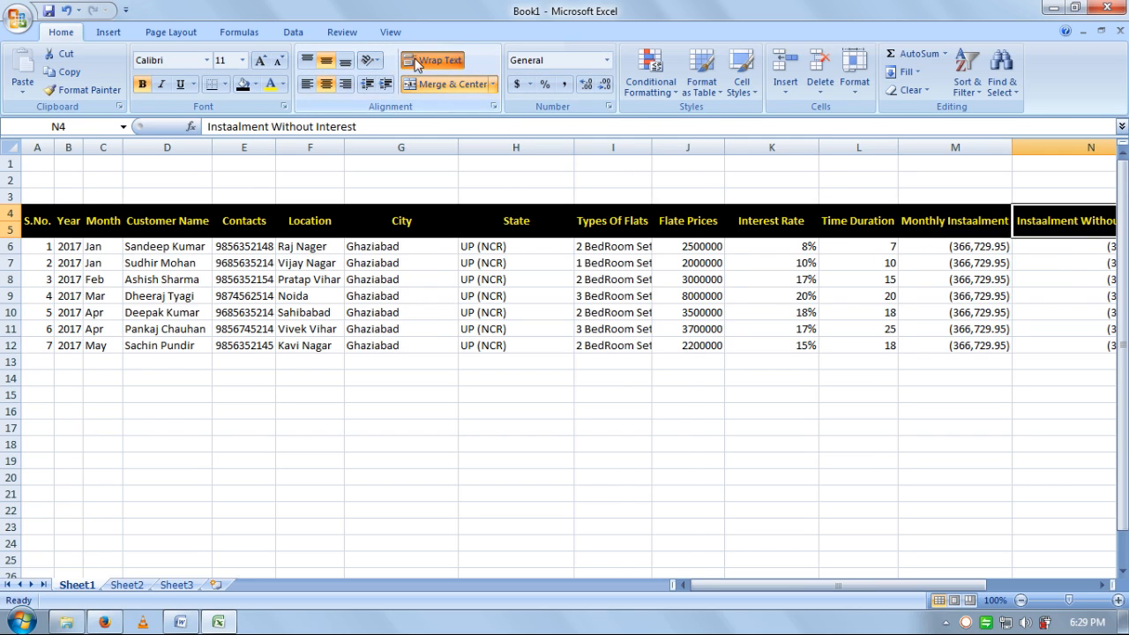
pyautogui.click(639, 223)
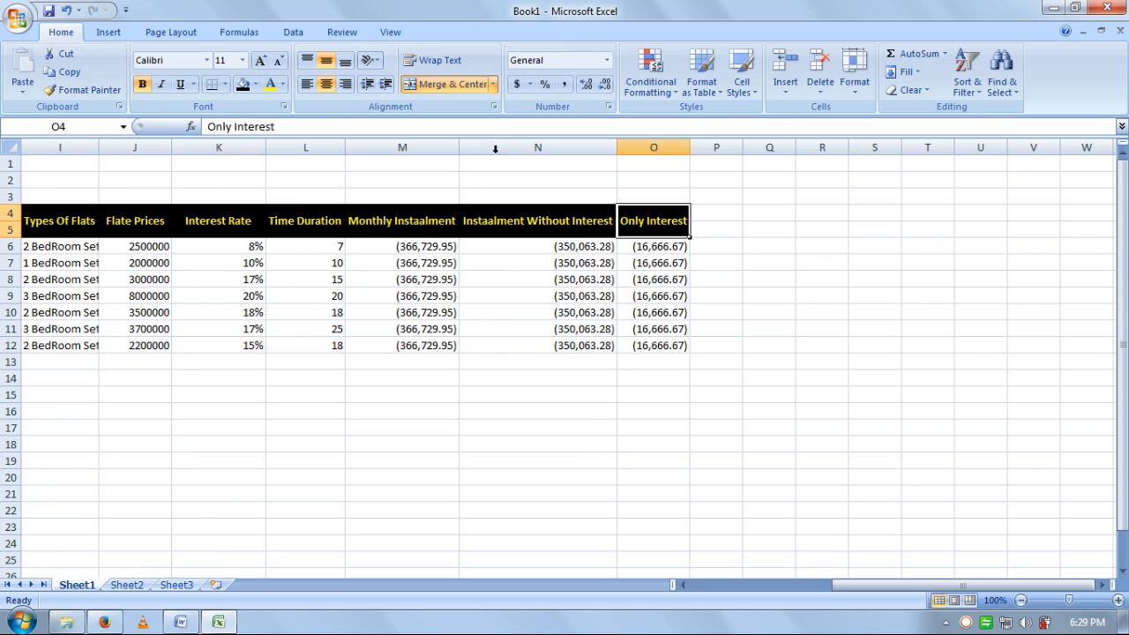
pyautogui.click(534, 286)
# - Narrow columns J through N so their headers wrap onto two lines
pyautogui.moveTo(618, 147); pyautogui.dragTo(579, 150)
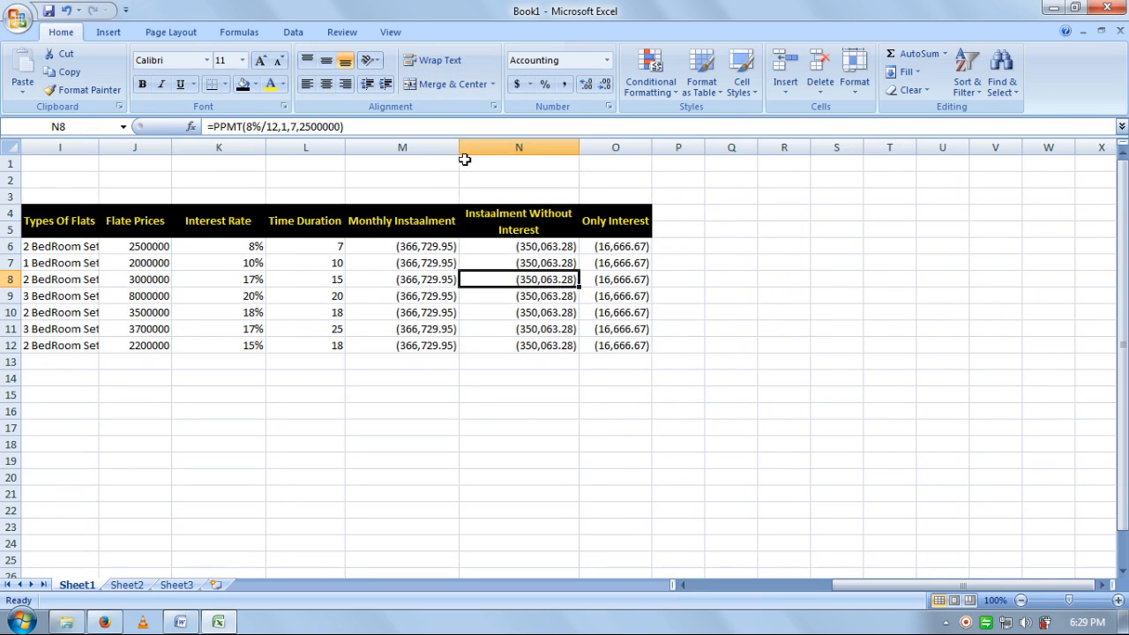
pyautogui.moveTo(458, 147); pyautogui.dragTo(429, 148)
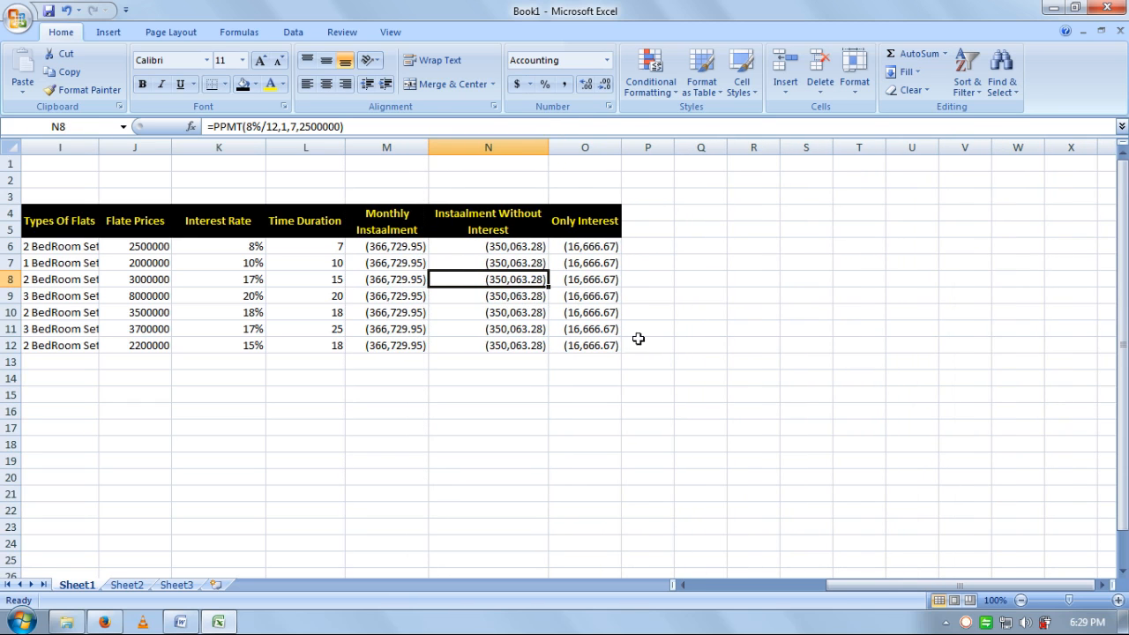
pyautogui.moveTo(877, 586); pyautogui.dragTo(805, 586)
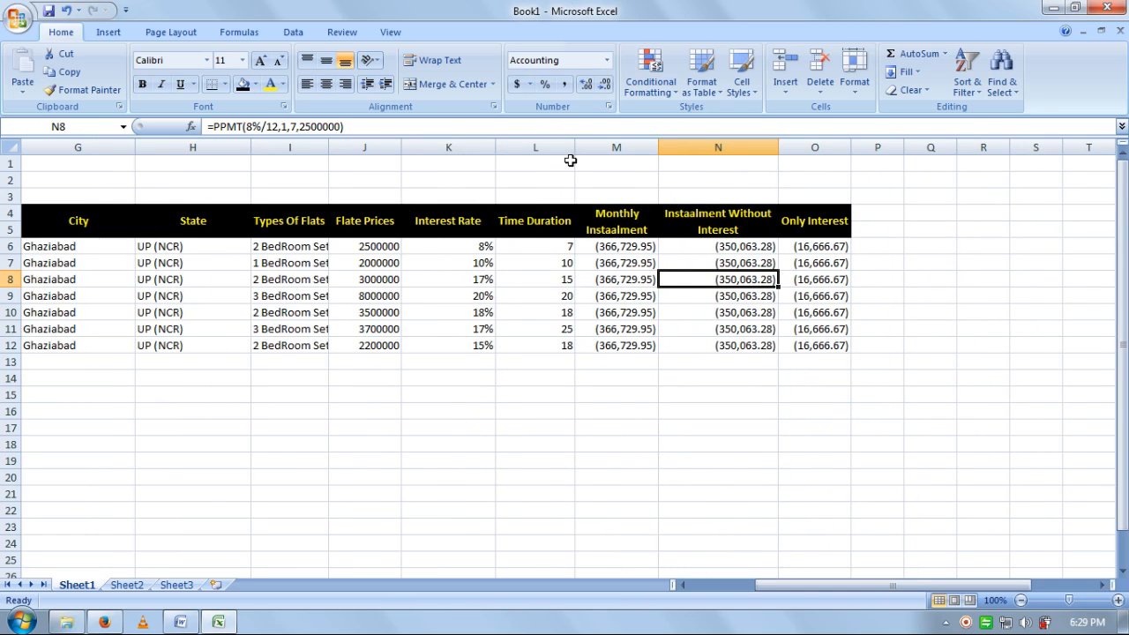
pyautogui.moveTo(575, 147); pyautogui.dragTo(386, 150)
pyautogui.click(470, 221)
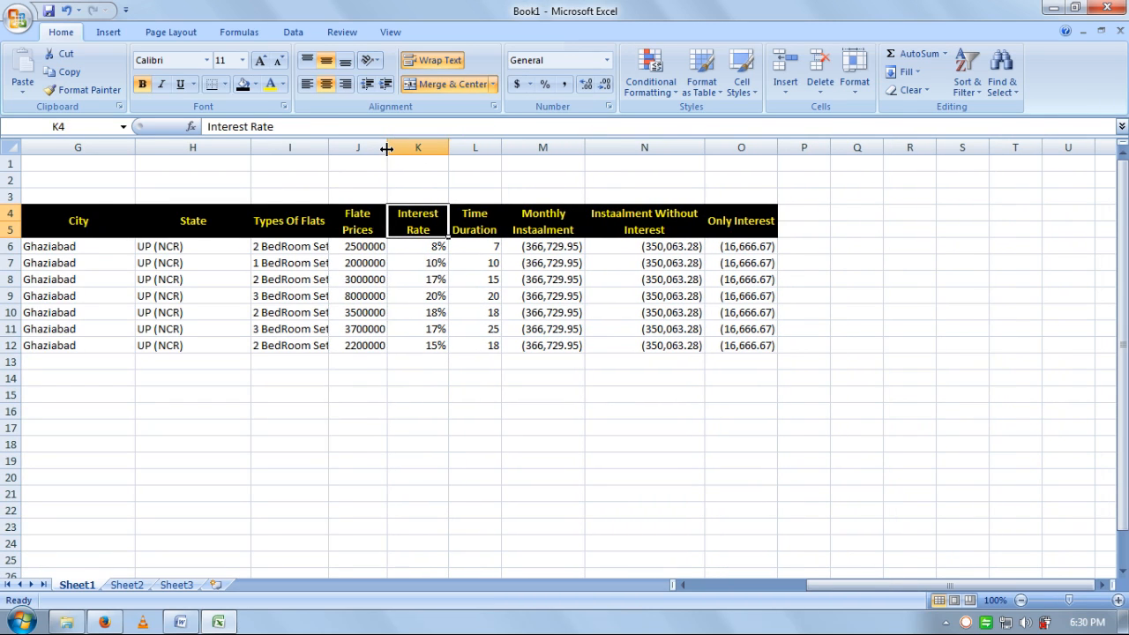
pyautogui.click(535, 367)
# - Autofit columns G and H to their contents
pyautogui.moveTo(744, 343); pyautogui.dragTo(35, 196)
pyautogui.click(545, 398)
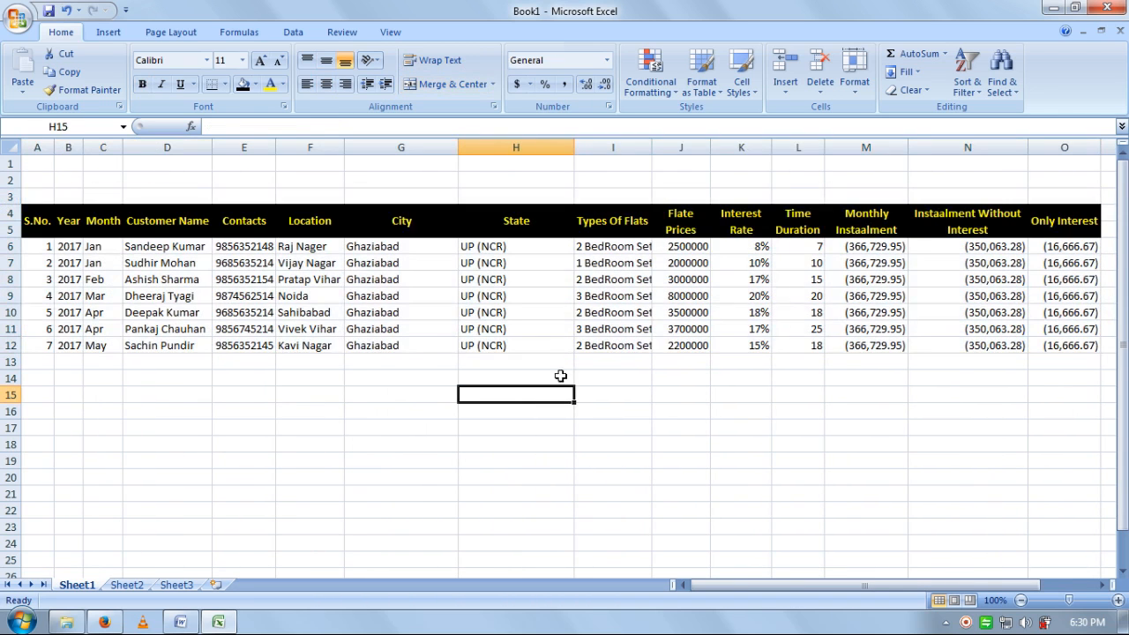
pyautogui.doubleClick(575, 147)
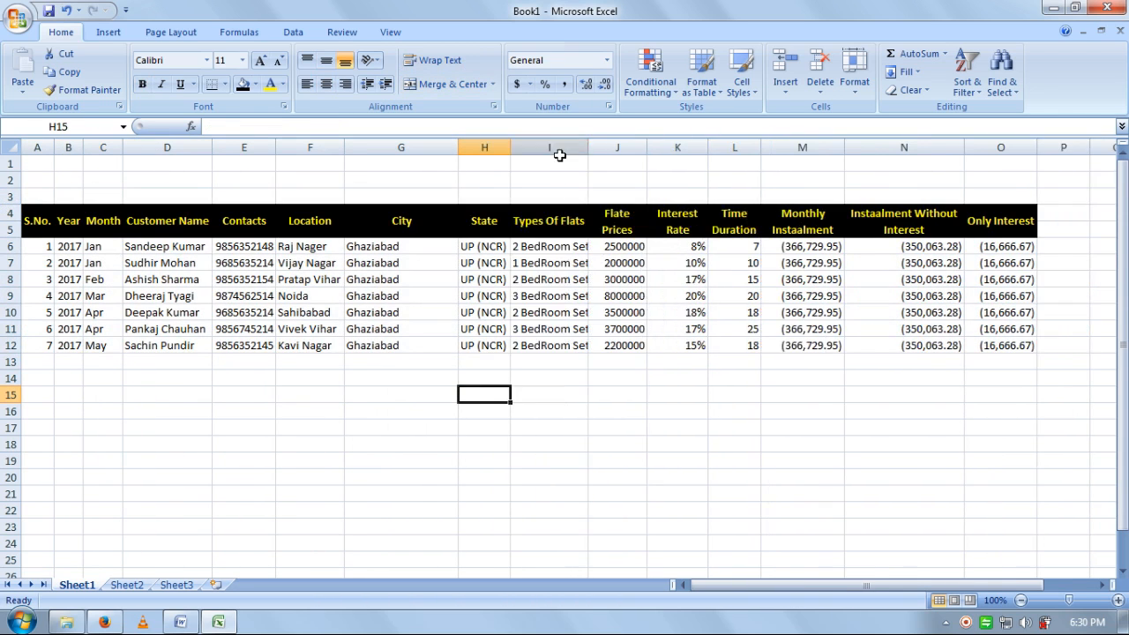
pyautogui.doubleClick(459, 148)
pyautogui.click(461, 379)
pyautogui.moveTo(940, 351); pyautogui.dragTo(7, 214)
# - AutoFit the column widths of the selected table
pyautogui.click(855, 81)
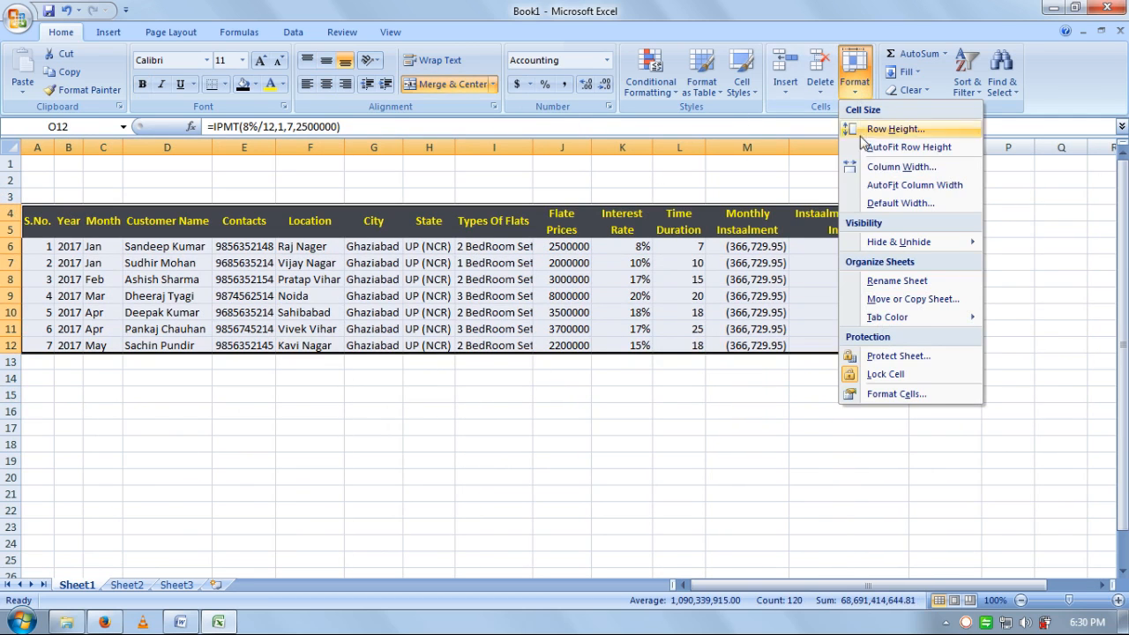
pyautogui.click(889, 185)
pyautogui.click(680, 397)
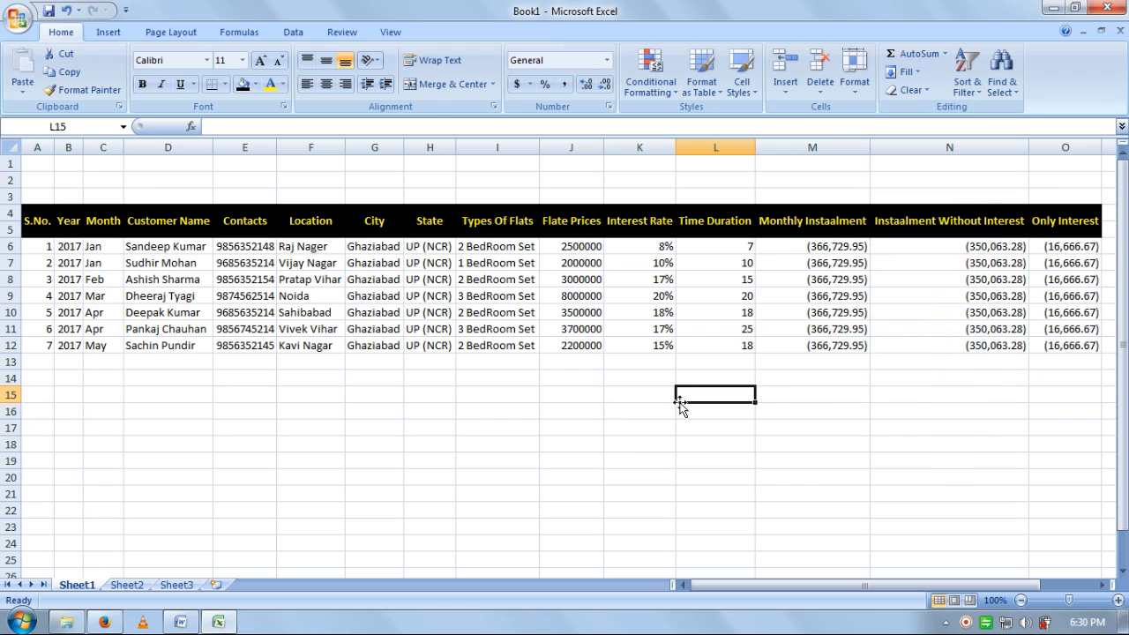
pyautogui.click(819, 441)
# - Narrow the Time Duration and Instaalment Without Interest columns
pyautogui.click(716, 226)
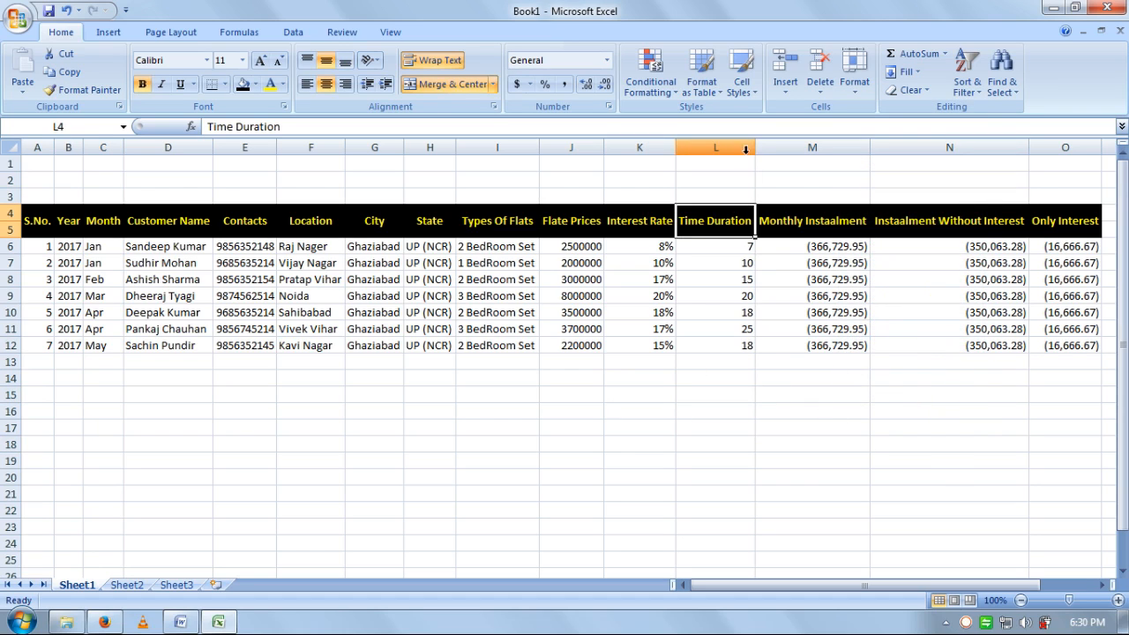
pyautogui.moveTo(758, 146); pyautogui.dragTo(653, 149)
pyautogui.moveTo(978, 146); pyautogui.dragTo(933, 146)
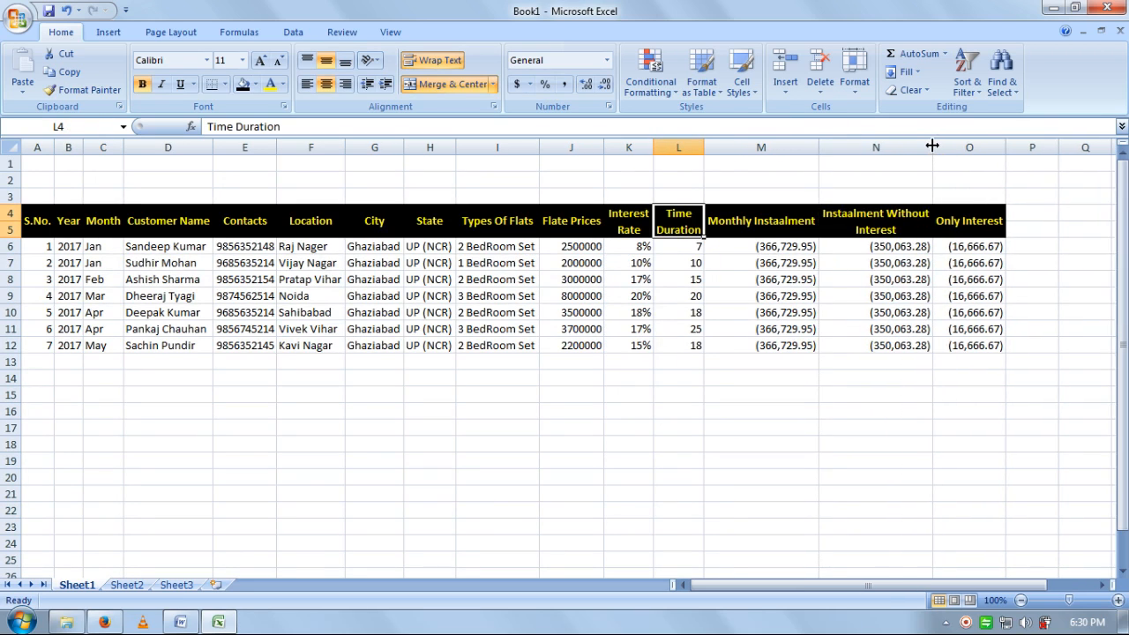
pyautogui.moveTo(1007, 147)
pyautogui.mouseDown()
pyautogui.moveTo(990, 152)
pyautogui.moveTo(1003, 146)
pyautogui.mouseUp()
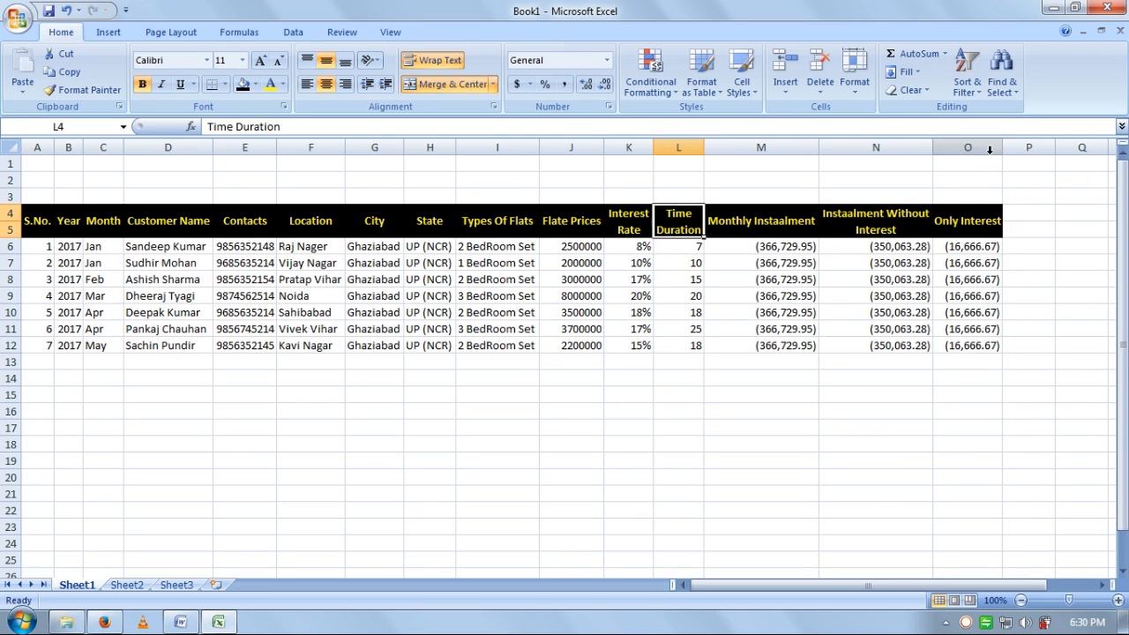
# - Wrap the Only Interest header and narrow column O to fit its values
pyautogui.click(984, 227)
pyautogui.click(440, 60)
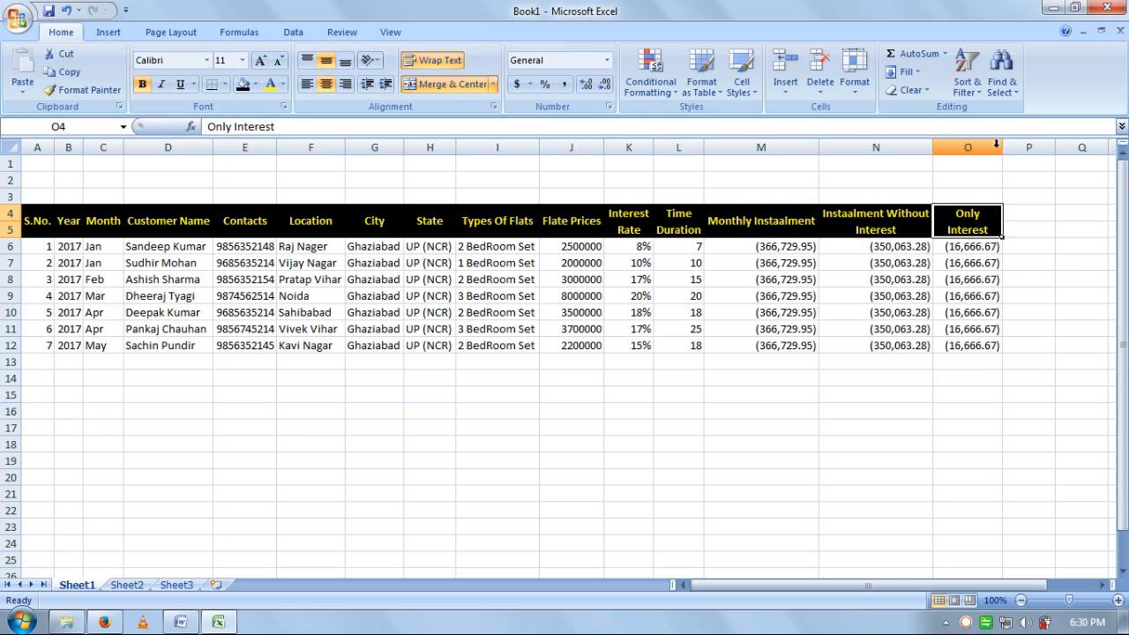
pyautogui.moveTo(1002, 146); pyautogui.dragTo(999, 145)
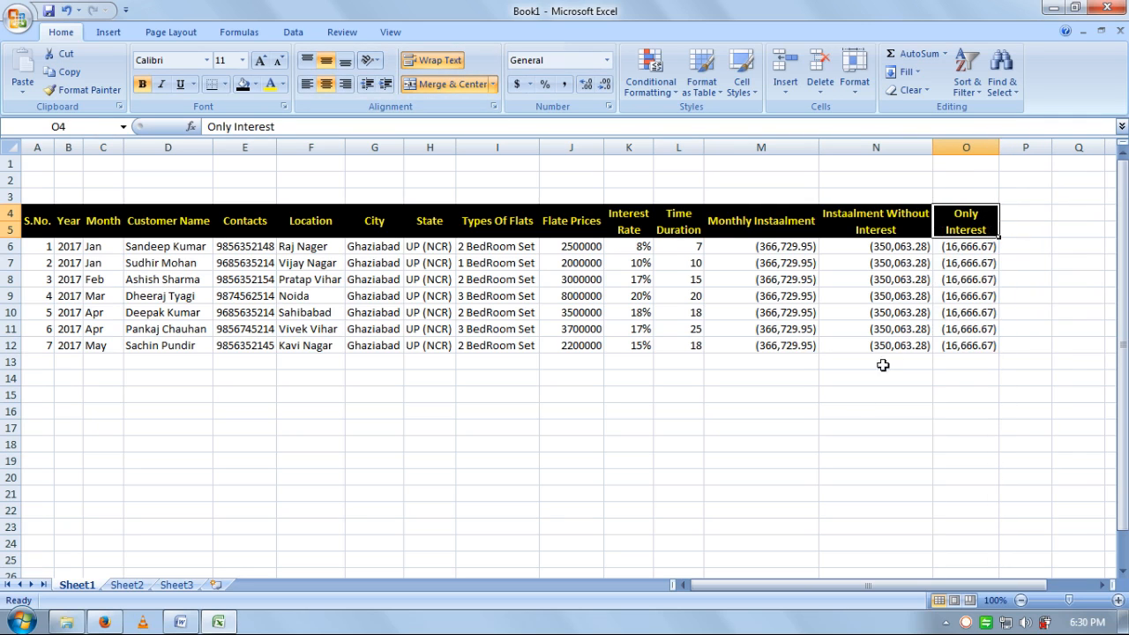
pyautogui.click(861, 408)
pyautogui.click(511, 247)
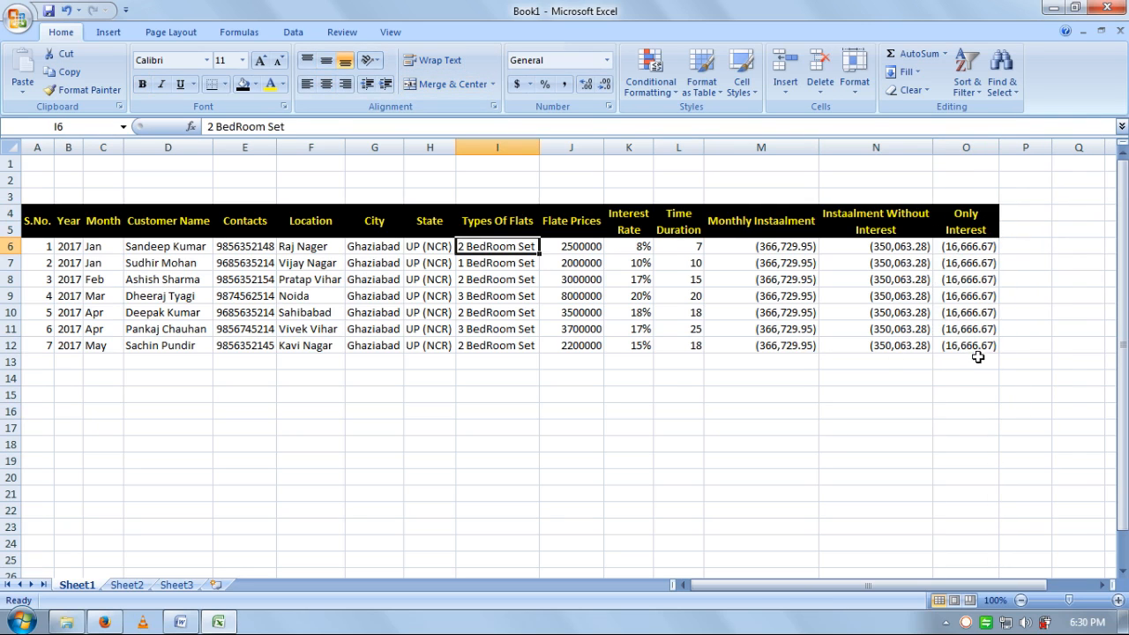
pyautogui.moveTo(977, 353); pyautogui.dragTo(31, 216)
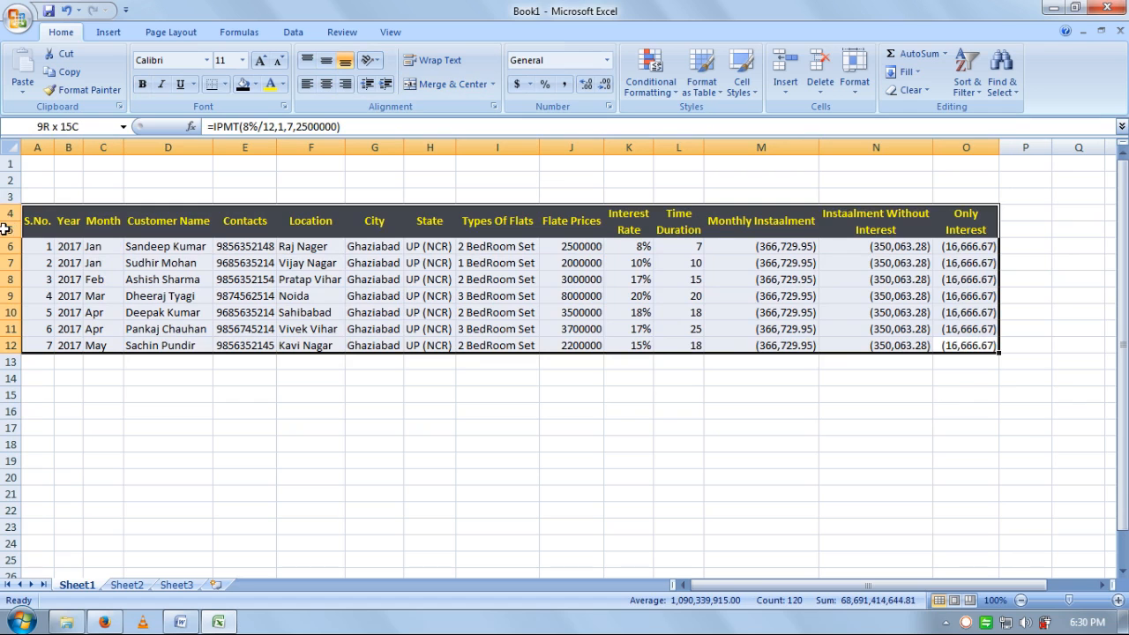
# - Apply All Borders to the table range A4:O12
pyautogui.click(224, 84)
pyautogui.click(251, 221)
pyautogui.click(247, 221)
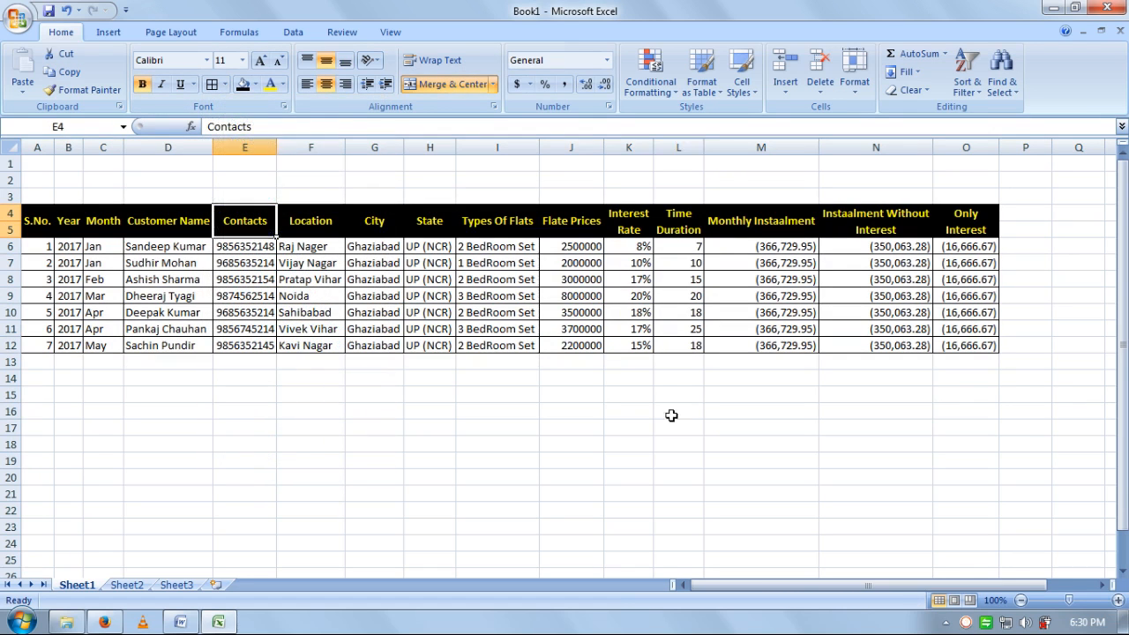
pyautogui.click(671, 413)
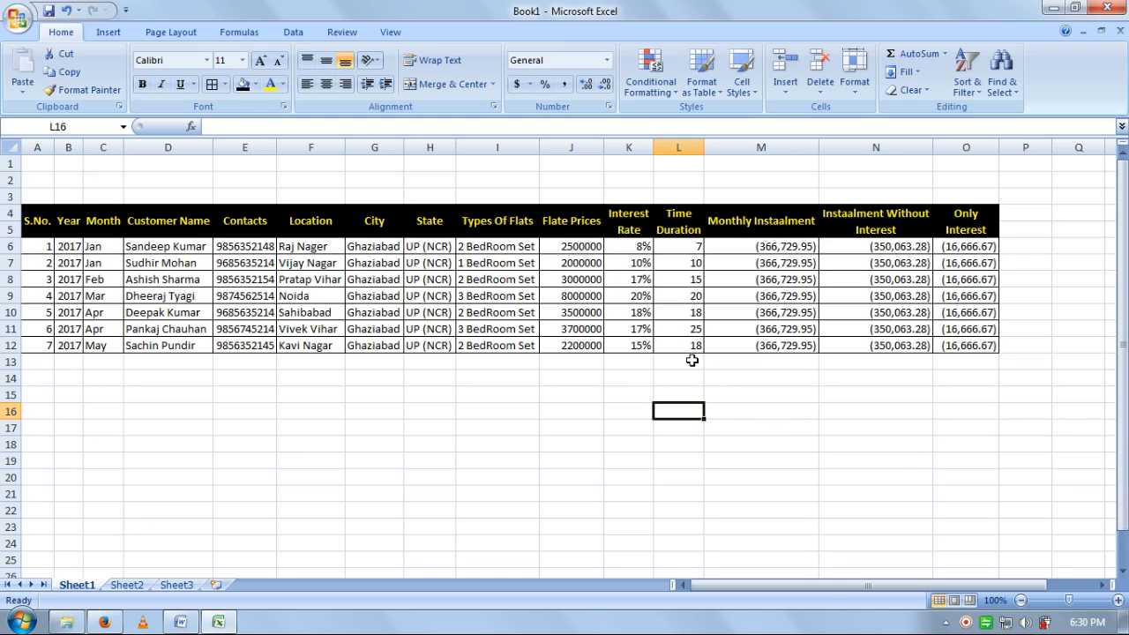
pyautogui.moveTo(693, 361); pyautogui.dragTo(27, 362)
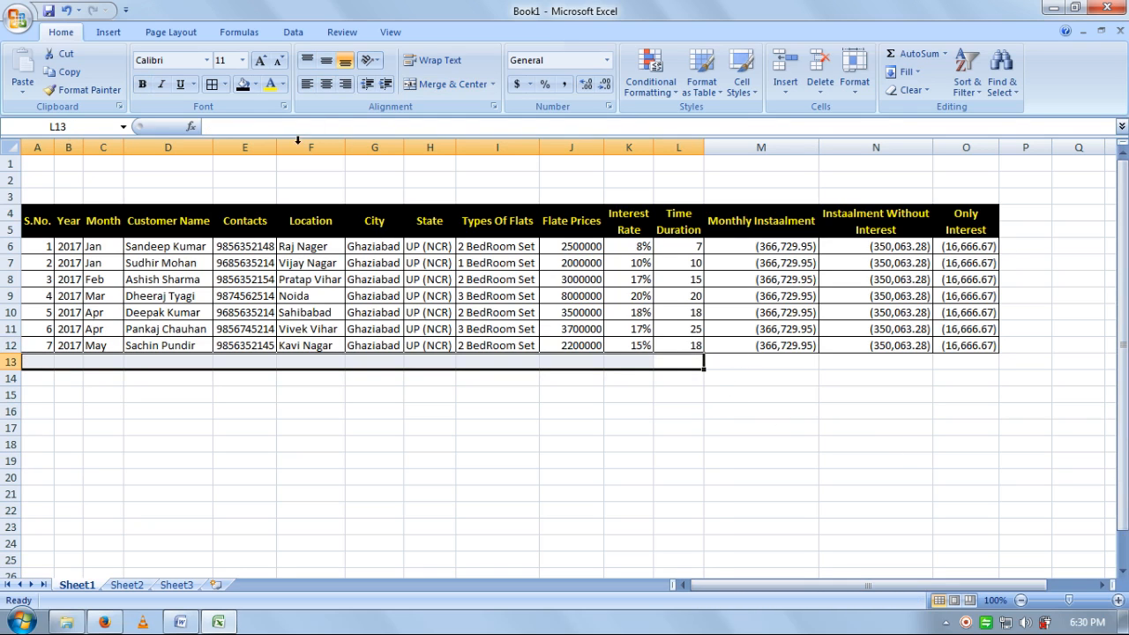
# - Merge A13:L13 as a 'Grand Total :' label, right-aligned, bold yellow on black
pyautogui.click(448, 84)
pyautogui.write('Gr')
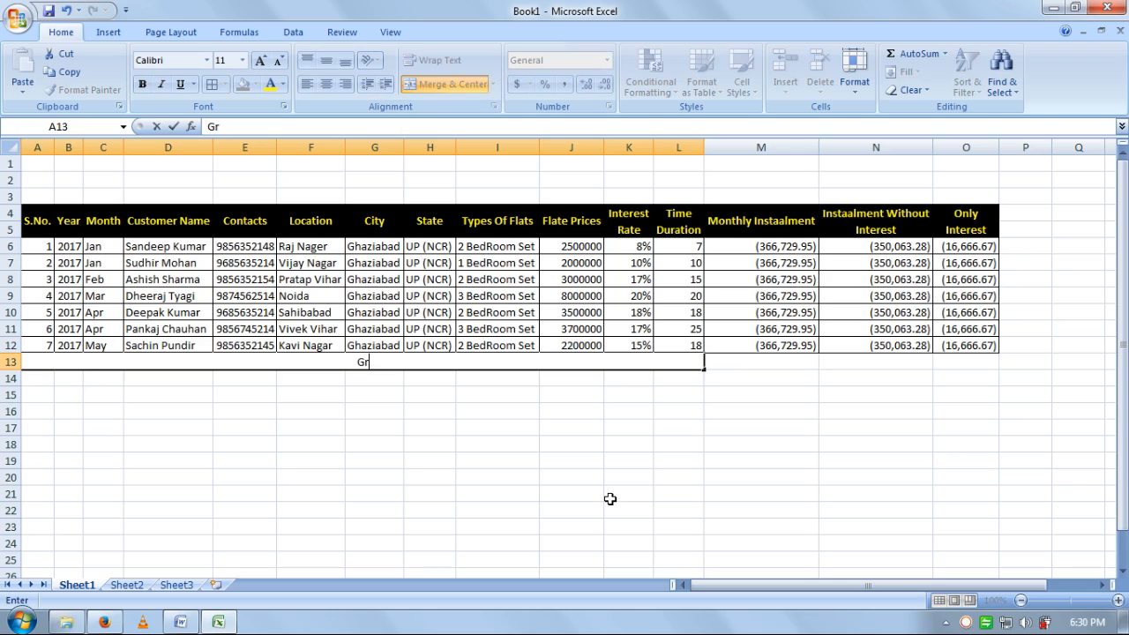
pyautogui.write('and Total')
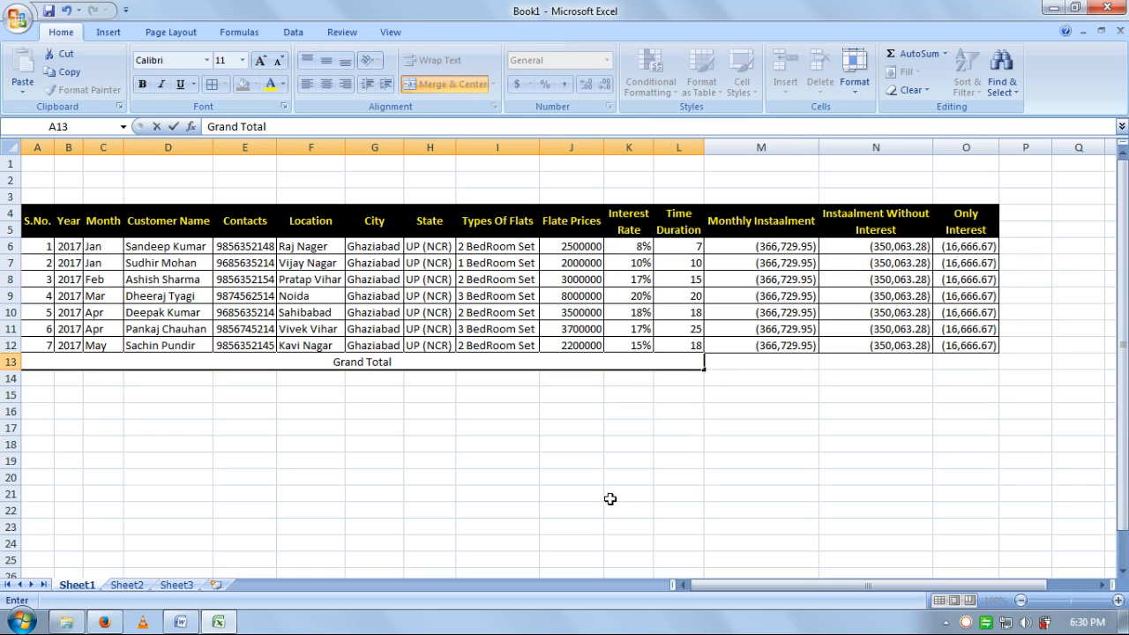
pyautogui.write(' :')
pyautogui.click(517, 463)
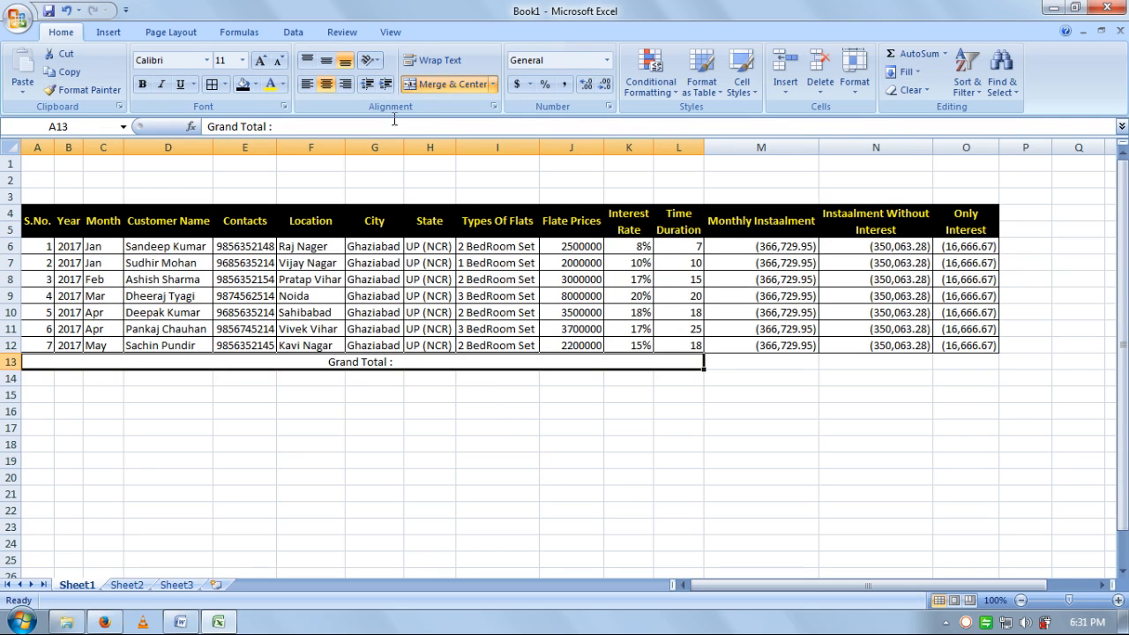
pyautogui.click(343, 85)
pyautogui.click(246, 86)
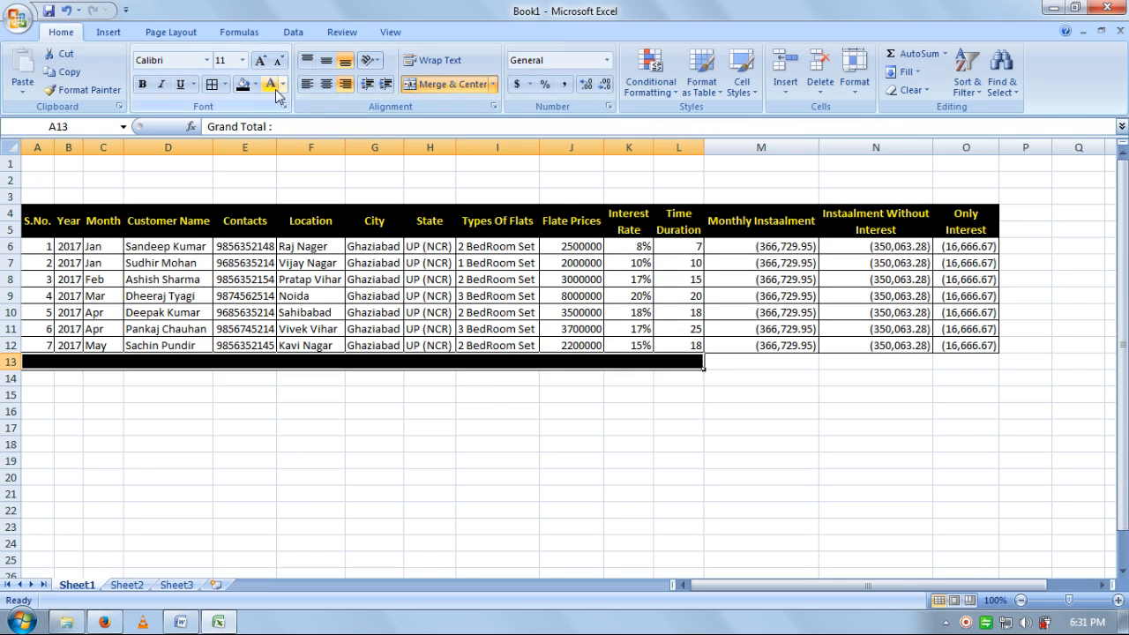
pyautogui.click(271, 84)
pyautogui.click(143, 86)
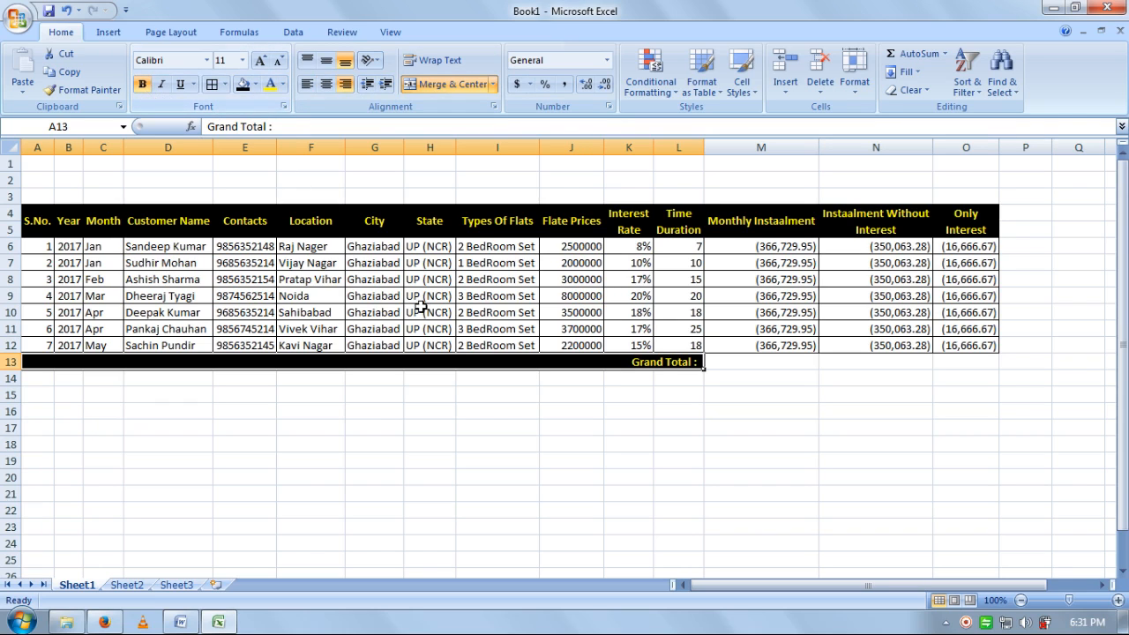
pyautogui.click(497, 381)
pyautogui.moveTo(731, 361); pyautogui.dragTo(990, 367)
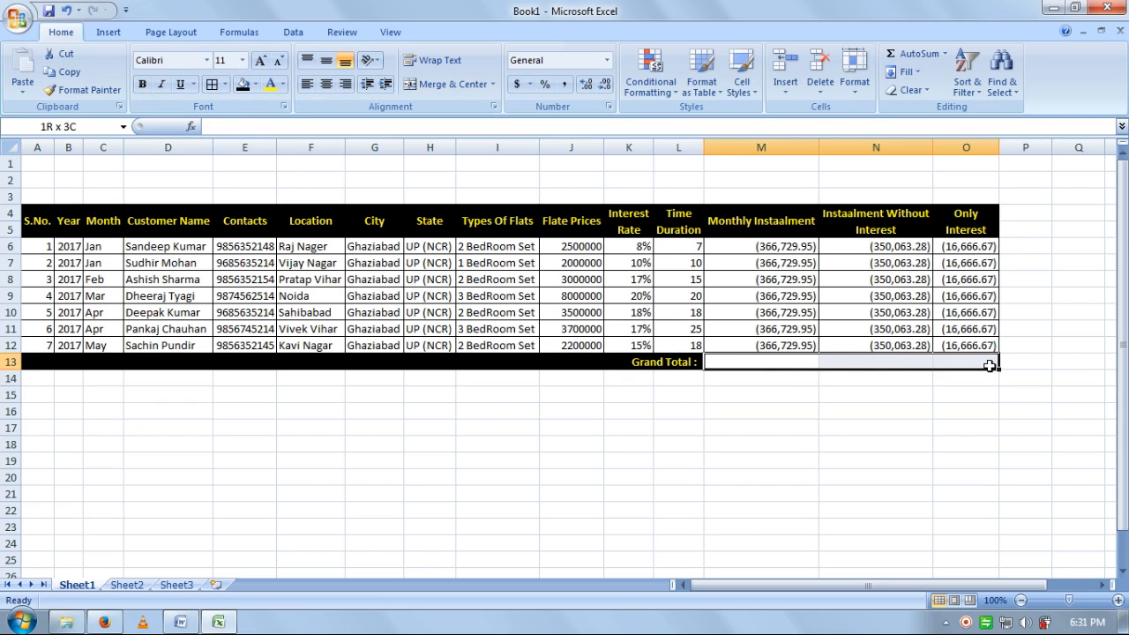
# - Enter Grand Total sums for Monthly Instaalment (M6:M12) in M13 and Instaalment Without Interest (N6:N12) in N13
pyautogui.click(794, 365)
pyautogui.write('=sum(')
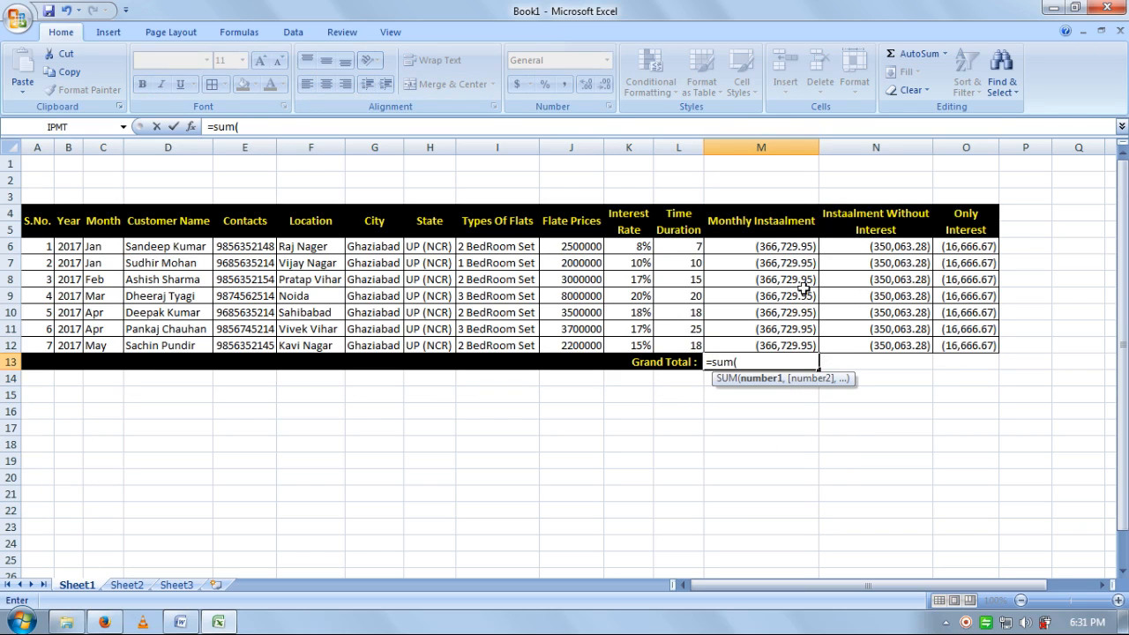
pyautogui.moveTo(793, 251); pyautogui.dragTo(792, 346)
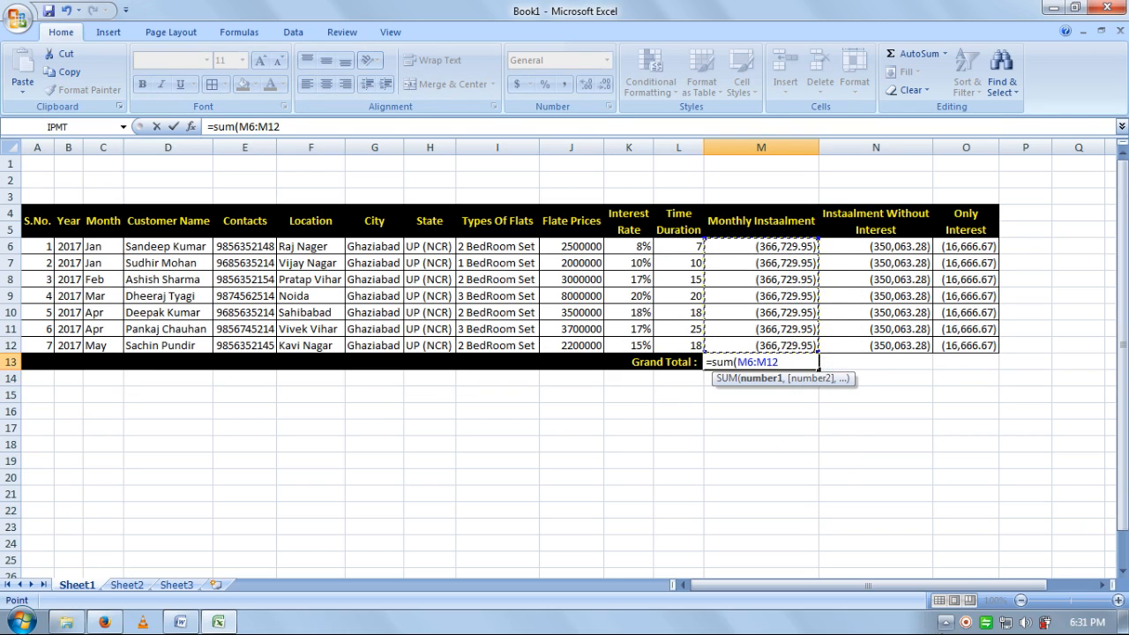
pyautogui.write(')')
pyautogui.press('Return')
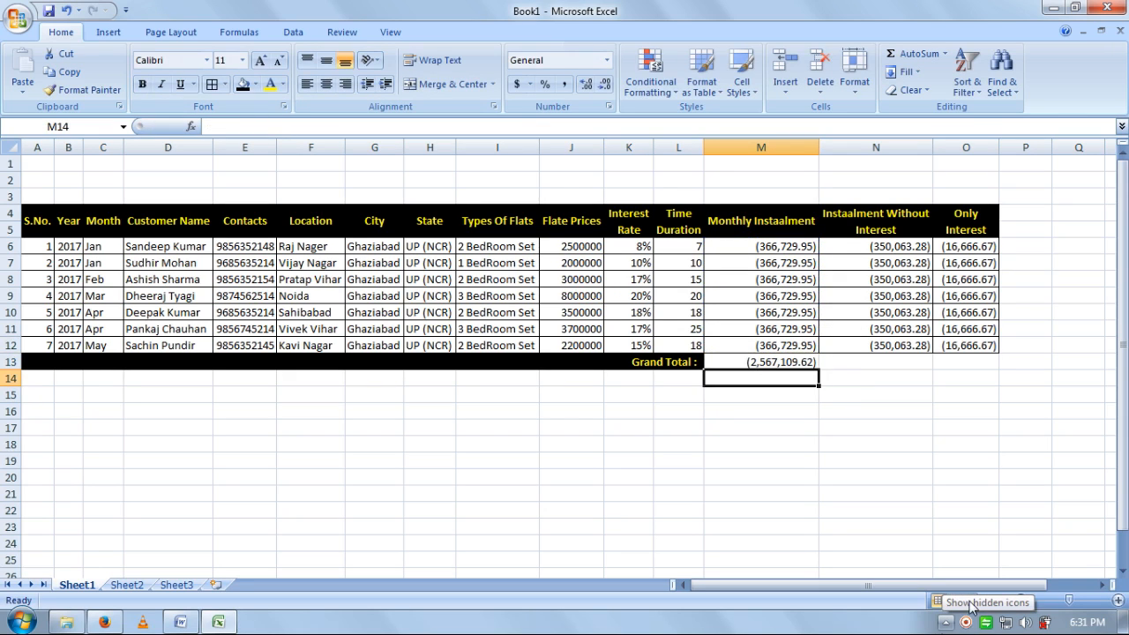
pyautogui.click(881, 358)
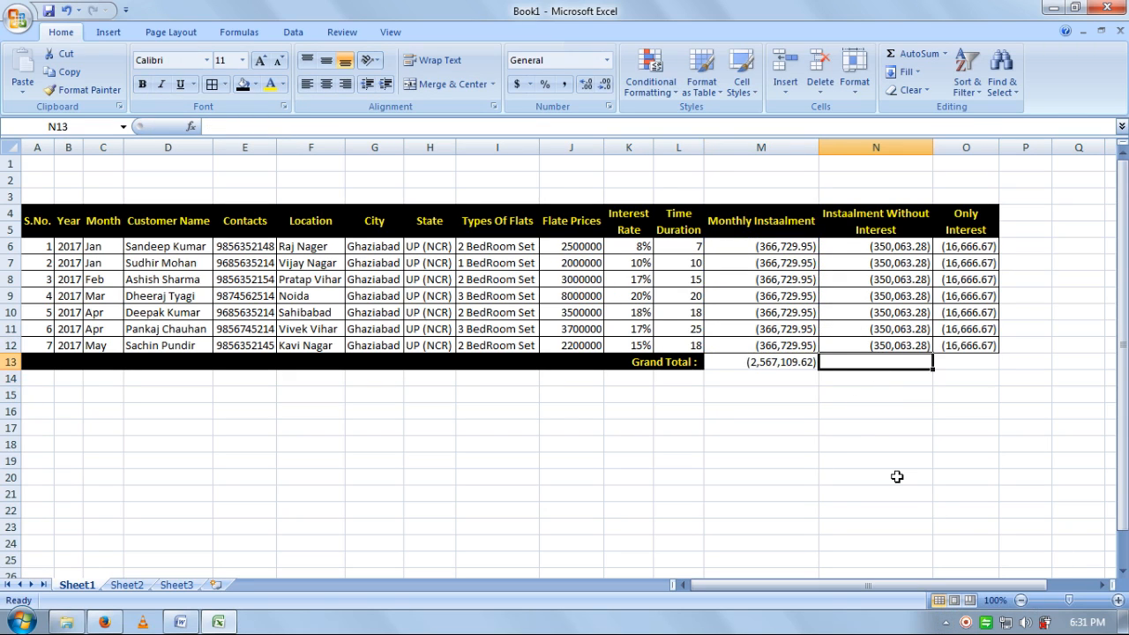
pyautogui.write('=sum')
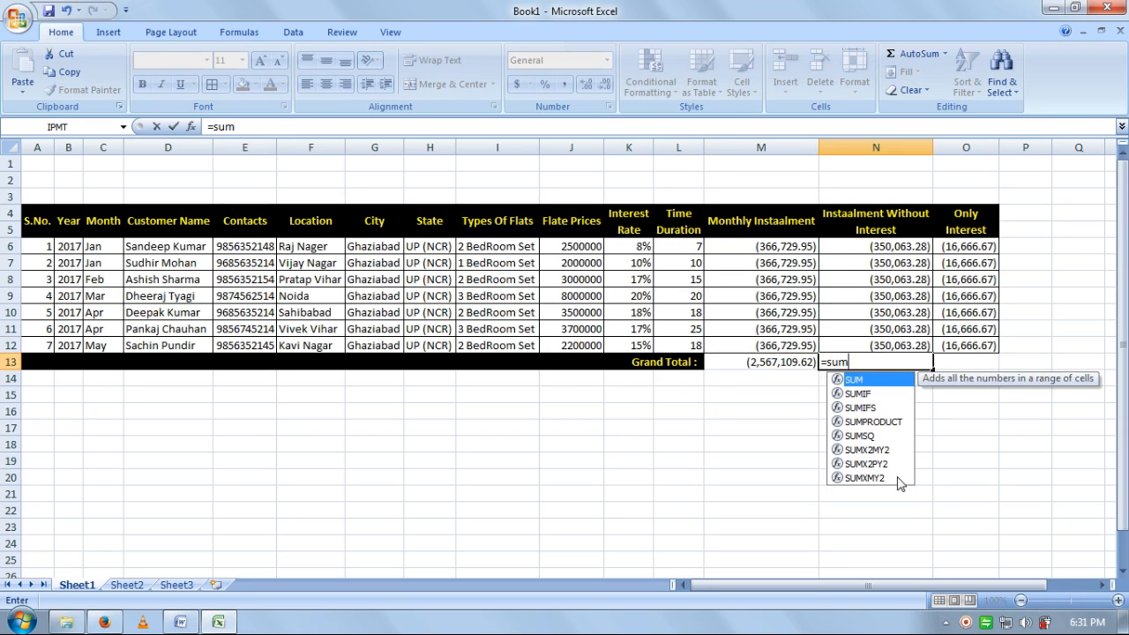
pyautogui.write('(')
pyautogui.click(892, 253)
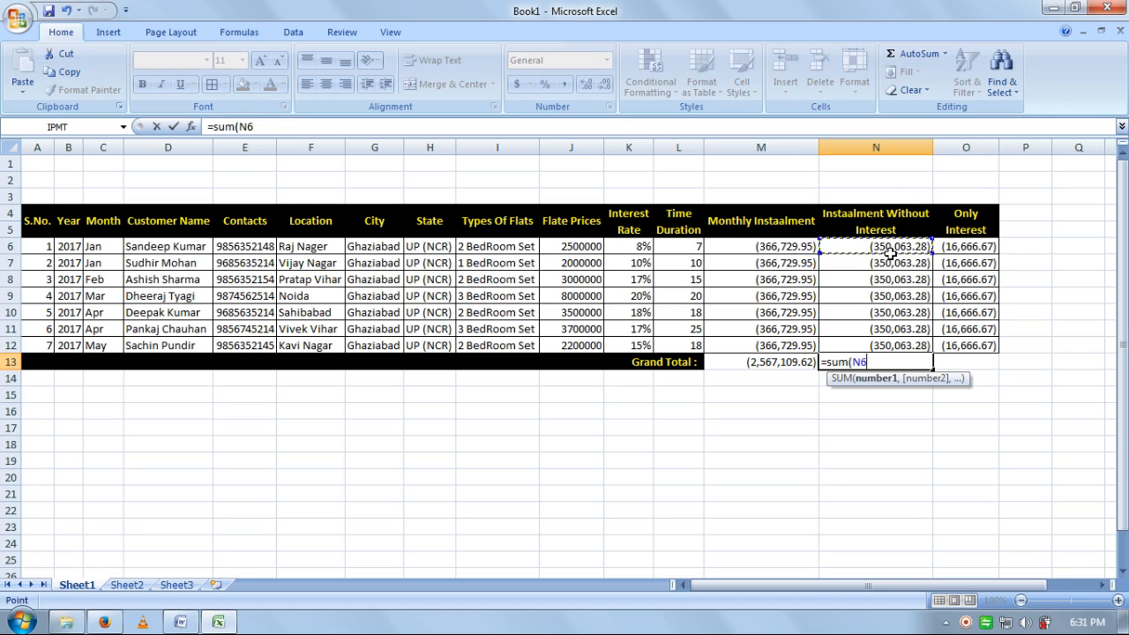
pyautogui.moveTo(891, 253); pyautogui.dragTo(922, 249)
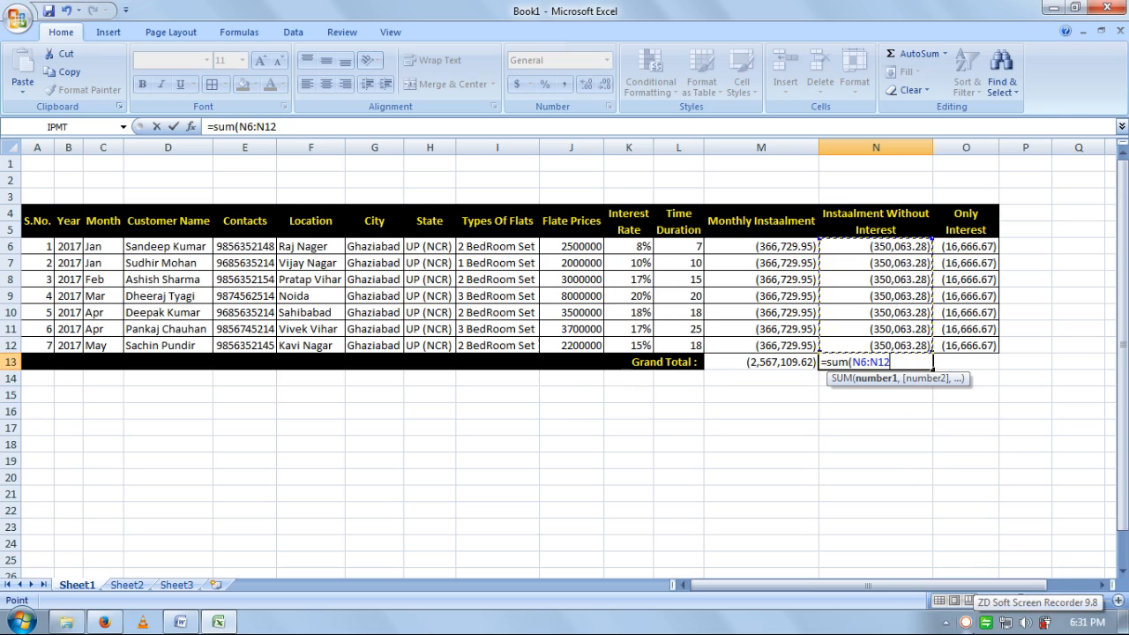
pyautogui.write(')')
pyautogui.press('Return')
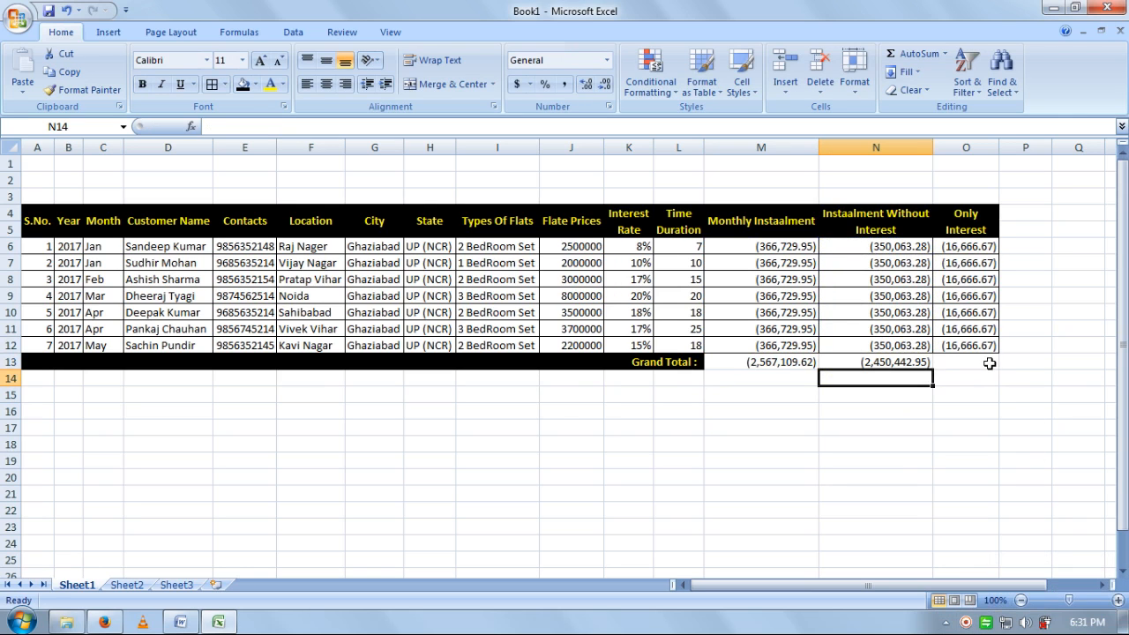
# - Sum Only Interest values O6:O12 into O13 and widen column O to show it
pyautogui.click(990, 364)
pyautogui.write('=su')
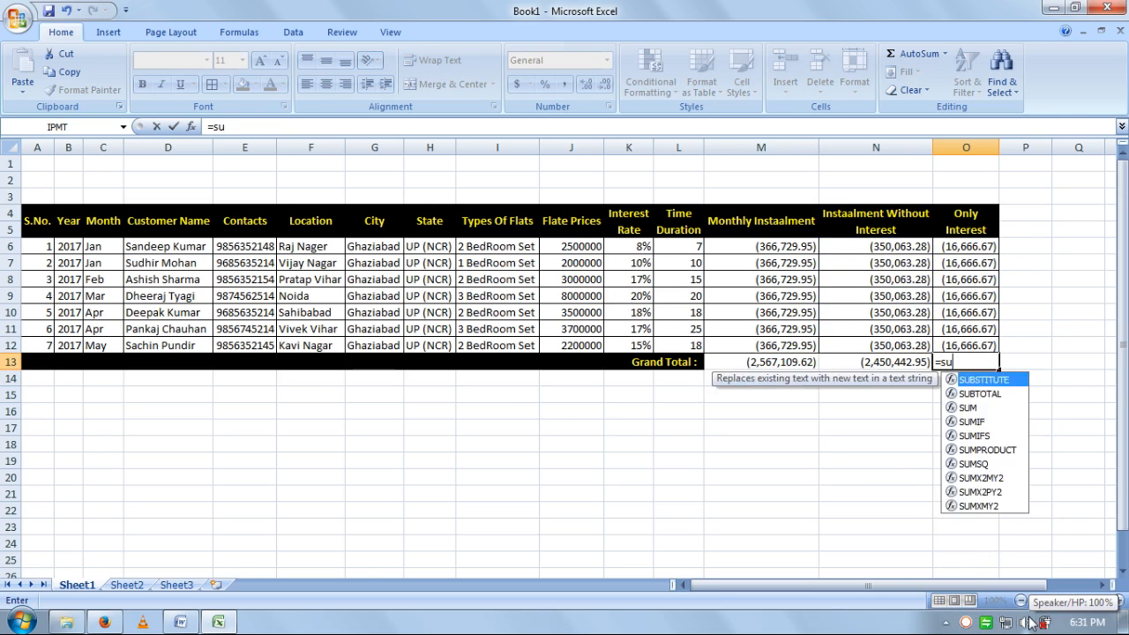
pyautogui.write('m(')
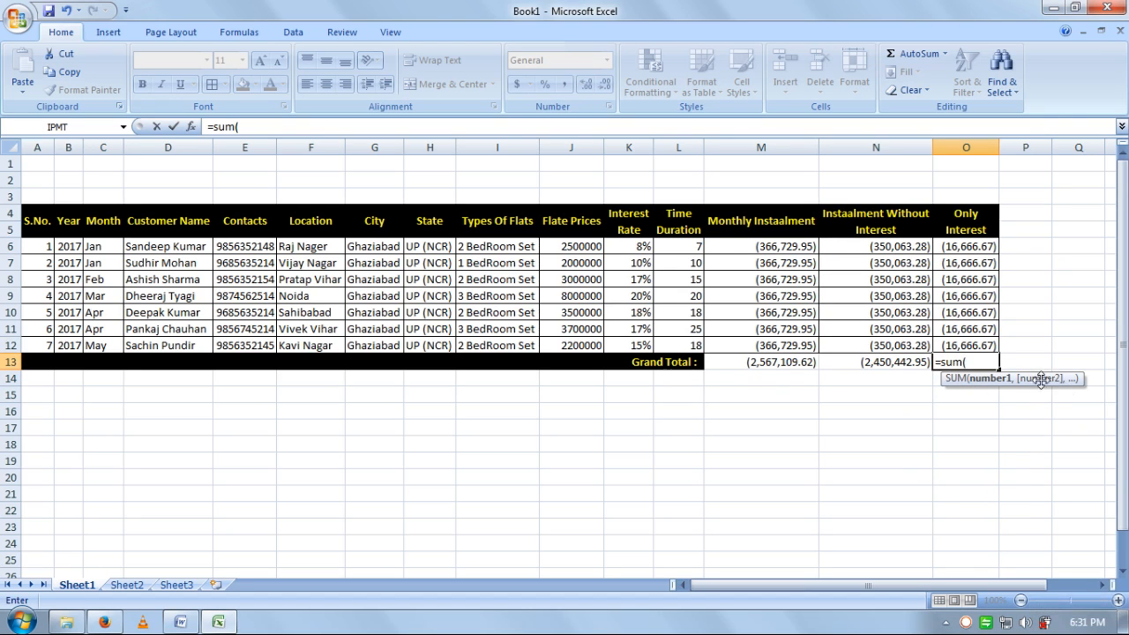
pyautogui.moveTo(985, 246); pyautogui.dragTo(982, 344)
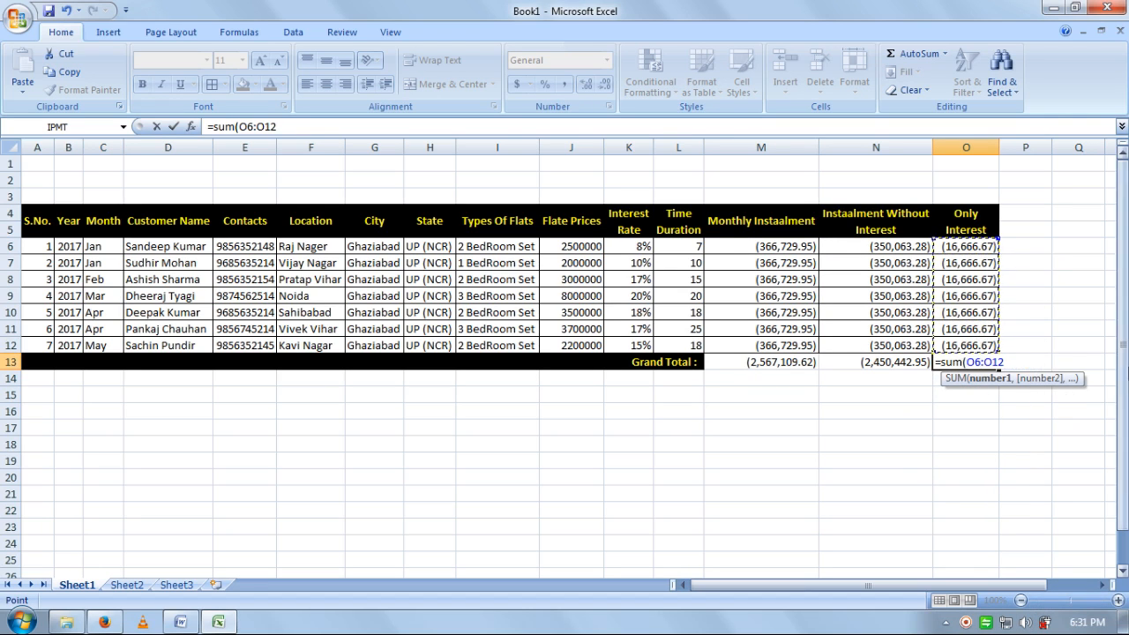
pyautogui.write(')')
pyautogui.press('Return')
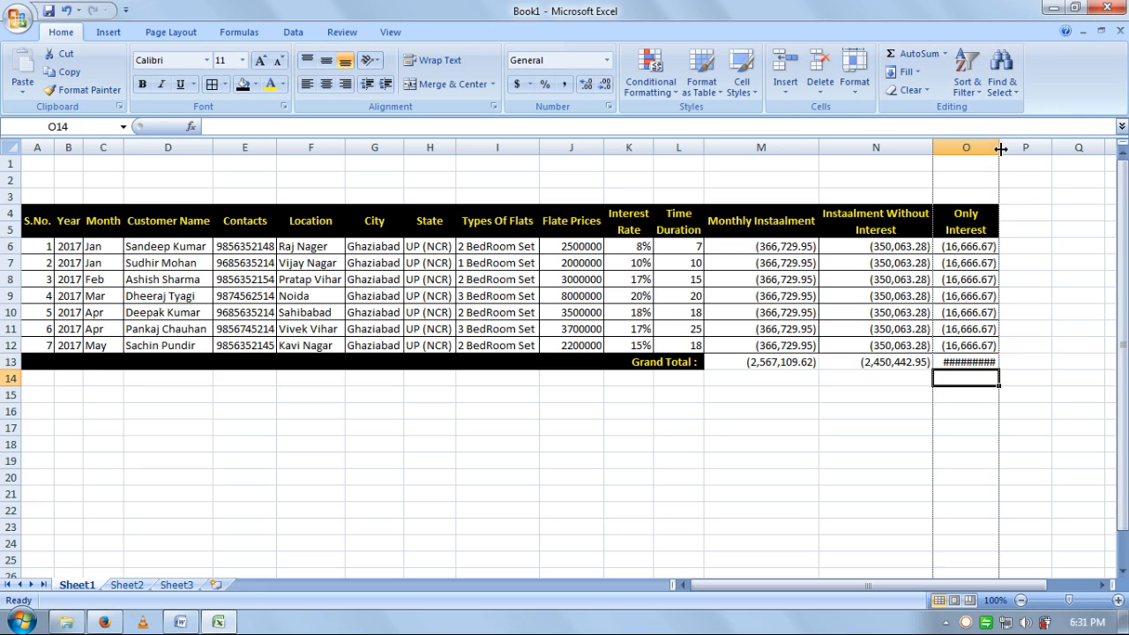
pyautogui.moveTo(1000, 147); pyautogui.dragTo(1004, 148)
# - Format the three Grand Total values M13:O13 with dark blue fill and bold white text
pyautogui.click(921, 521)
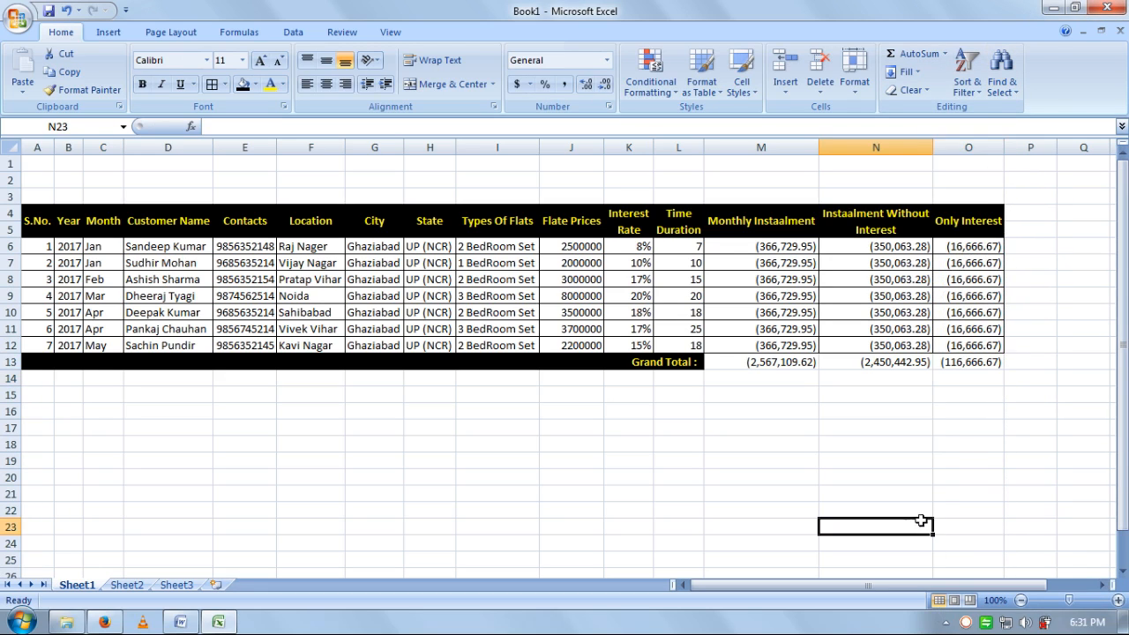
pyautogui.moveTo(984, 364); pyautogui.dragTo(767, 363)
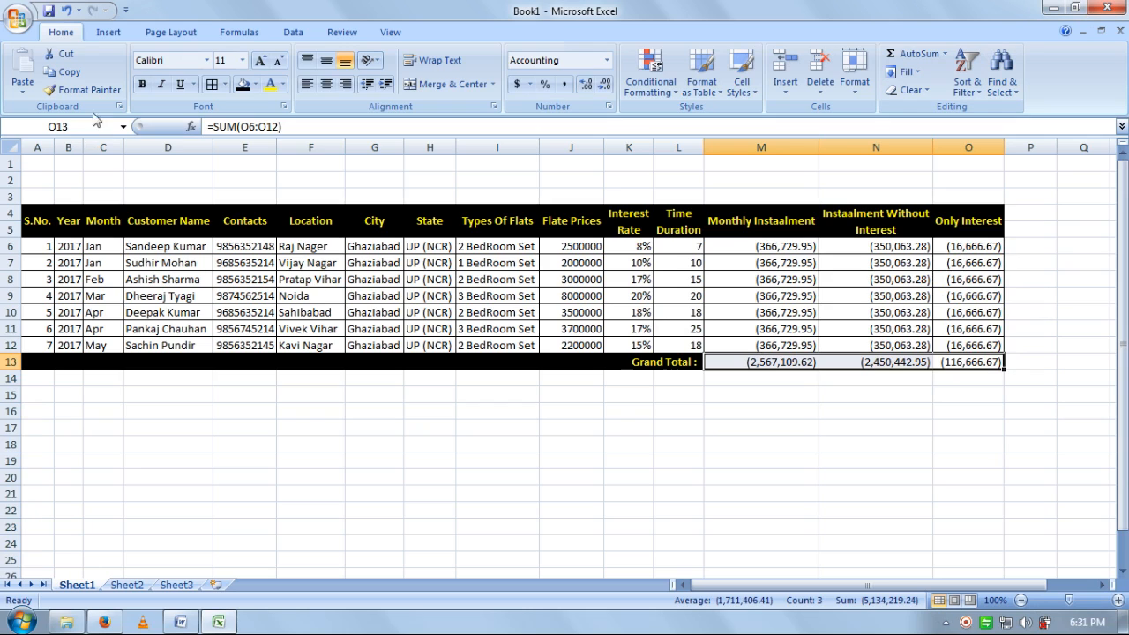
pyautogui.click(494, 435)
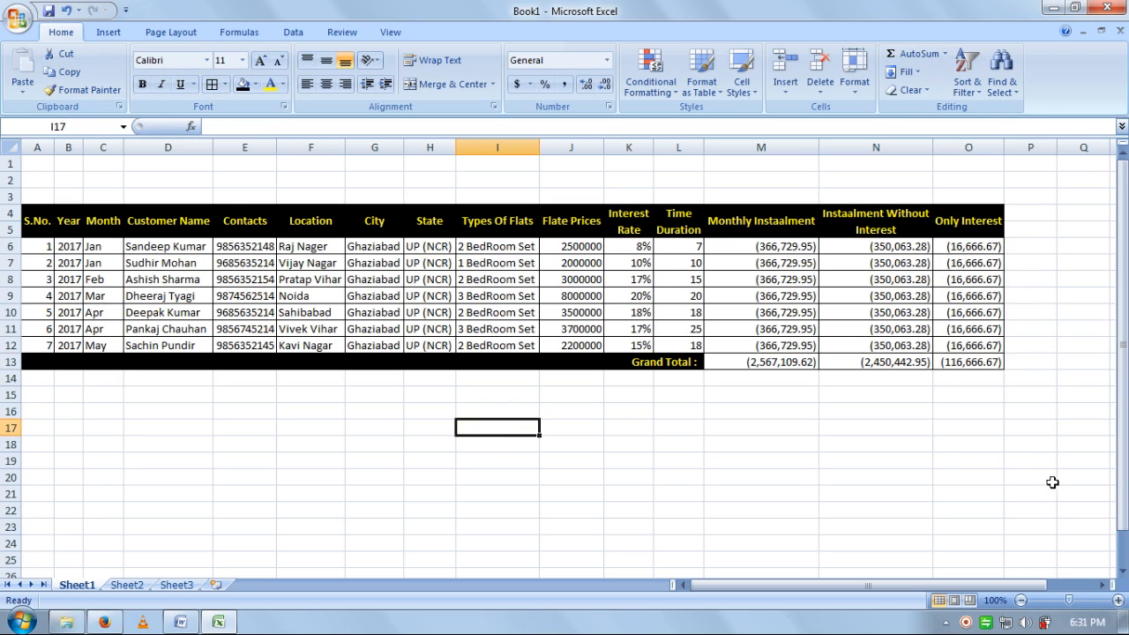
pyautogui.moveTo(978, 365); pyautogui.dragTo(782, 365)
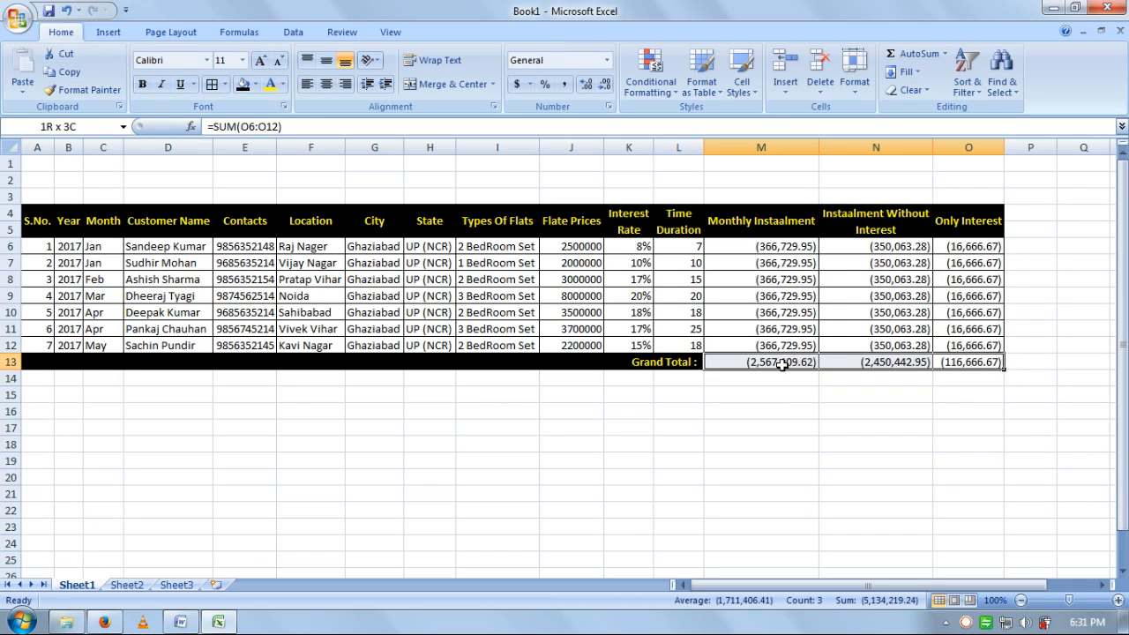
pyautogui.click(255, 84)
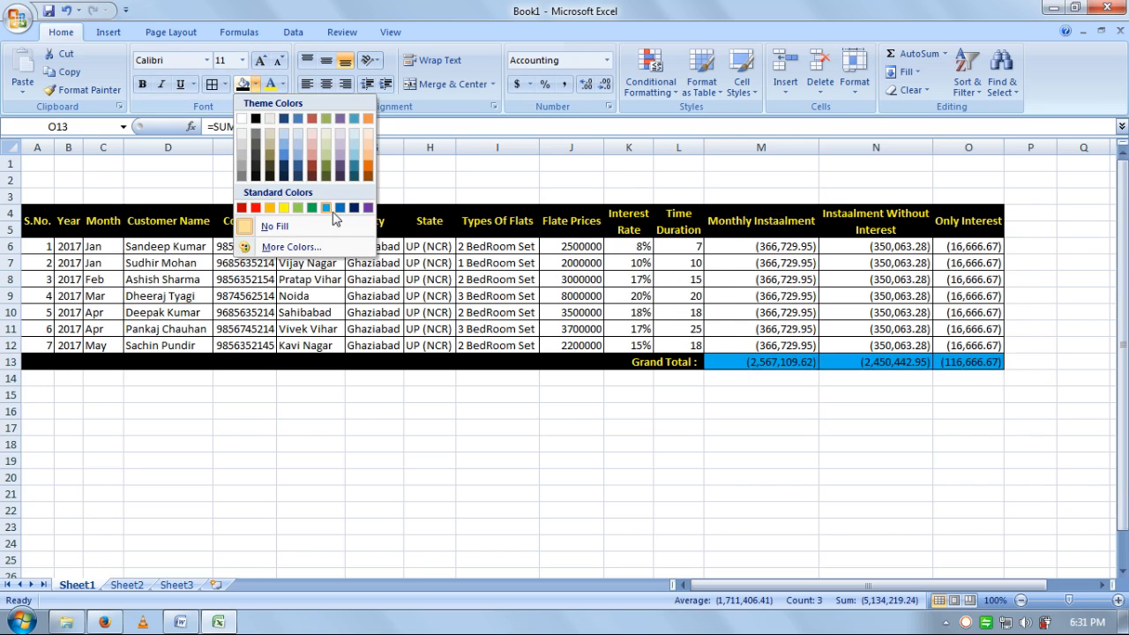
pyautogui.click(353, 207)
pyautogui.click(283, 84)
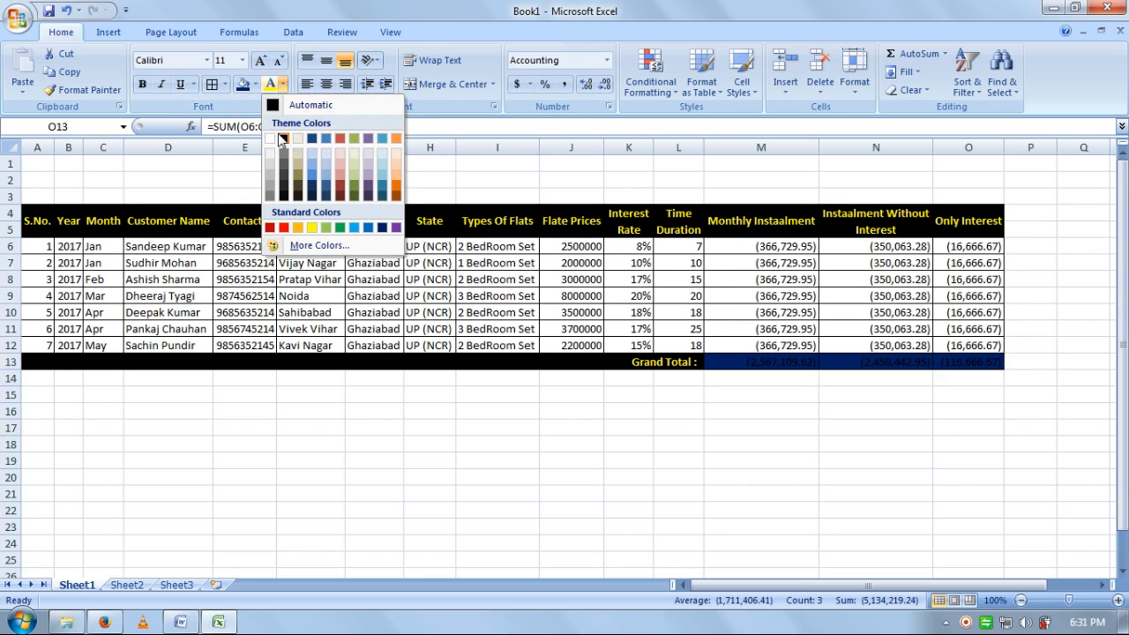
pyautogui.click(270, 138)
pyautogui.click(142, 83)
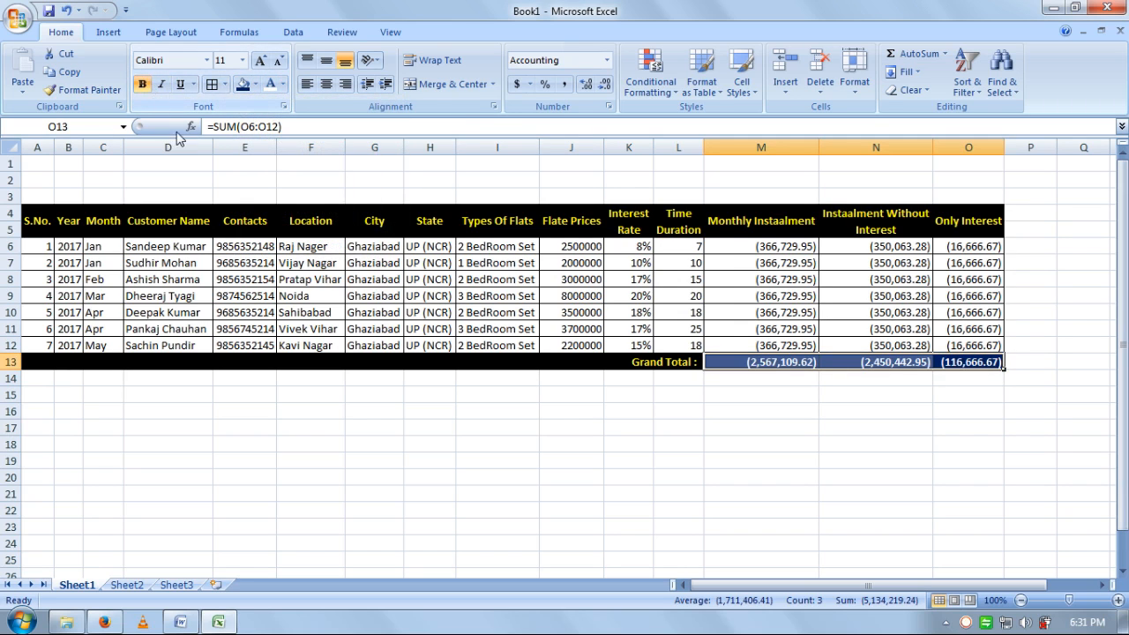
pyautogui.click(497, 461)
pyautogui.click(418, 345)
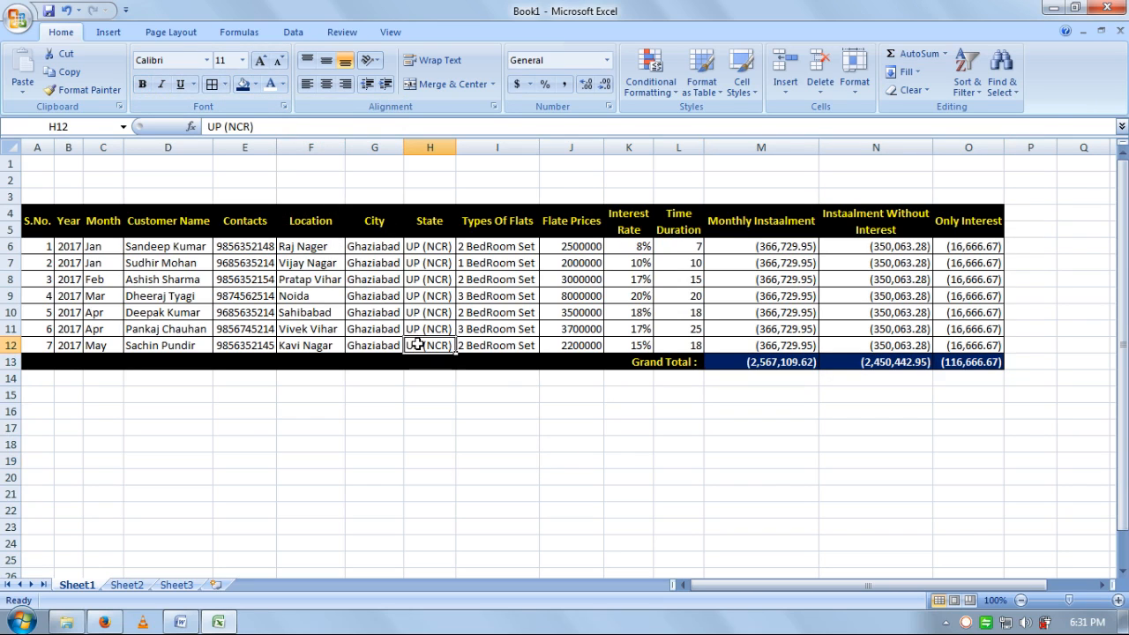
# - Insert a row above the table, merge the title area, and enter 'PROPERTY DATABASE RECORD'
pyautogui.click(1123, 282)
pyautogui.rightClick(10, 164)
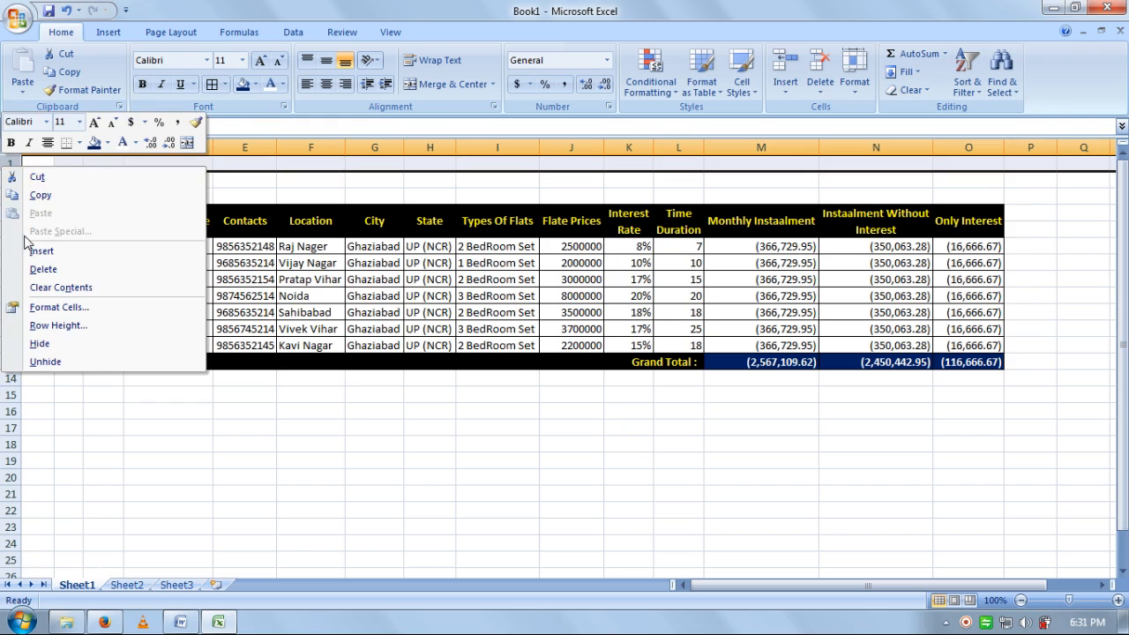
pyautogui.click(33, 252)
pyautogui.moveTo(982, 187); pyautogui.dragTo(44, 187)
pyautogui.click(449, 84)
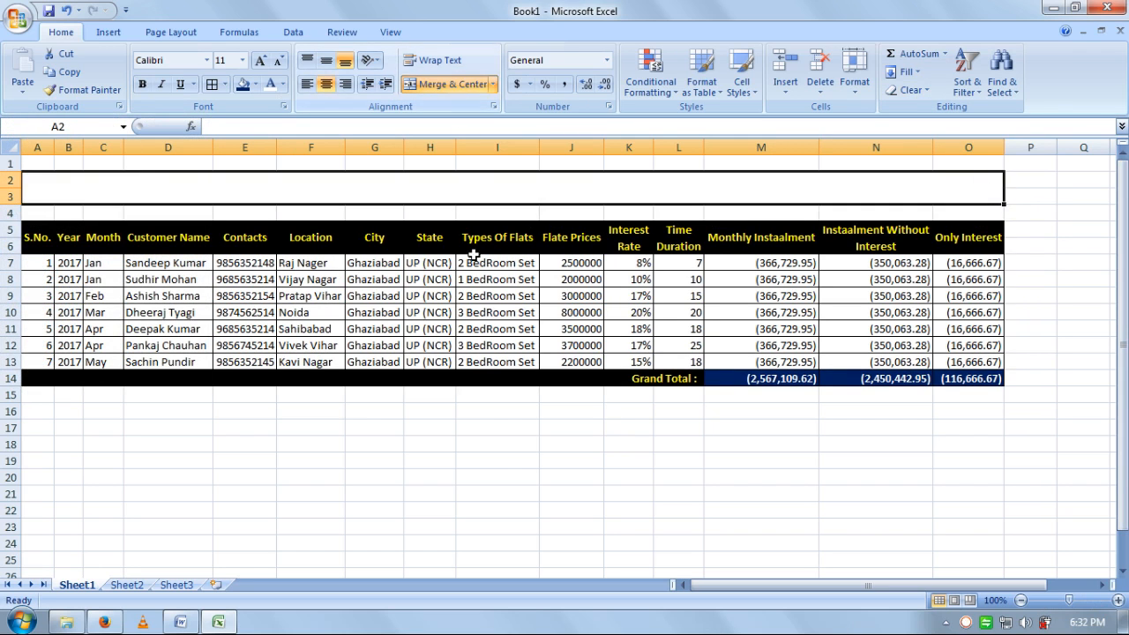
pyautogui.click(505, 475)
pyautogui.click(444, 187)
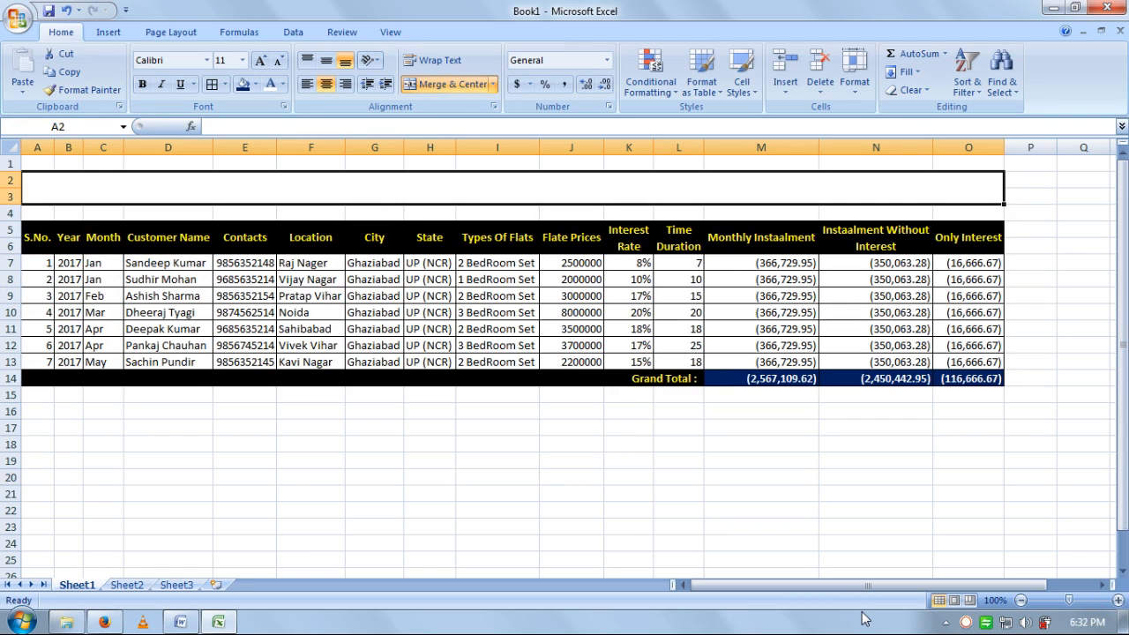
pyautogui.write('P')
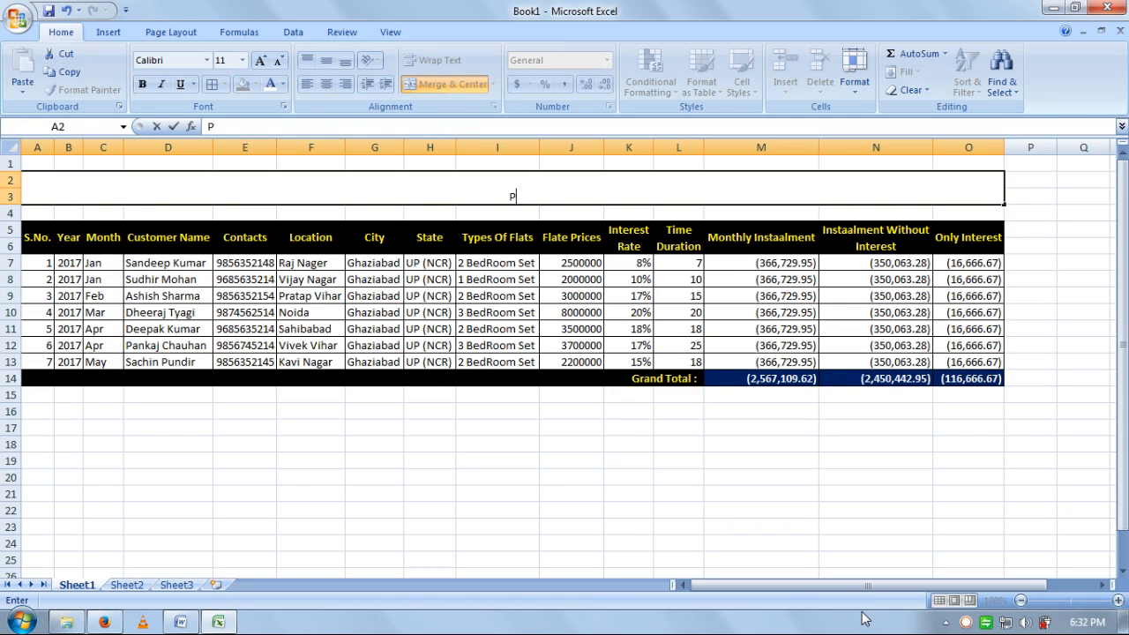
pyautogui.write('ROPERTY DATABASE')
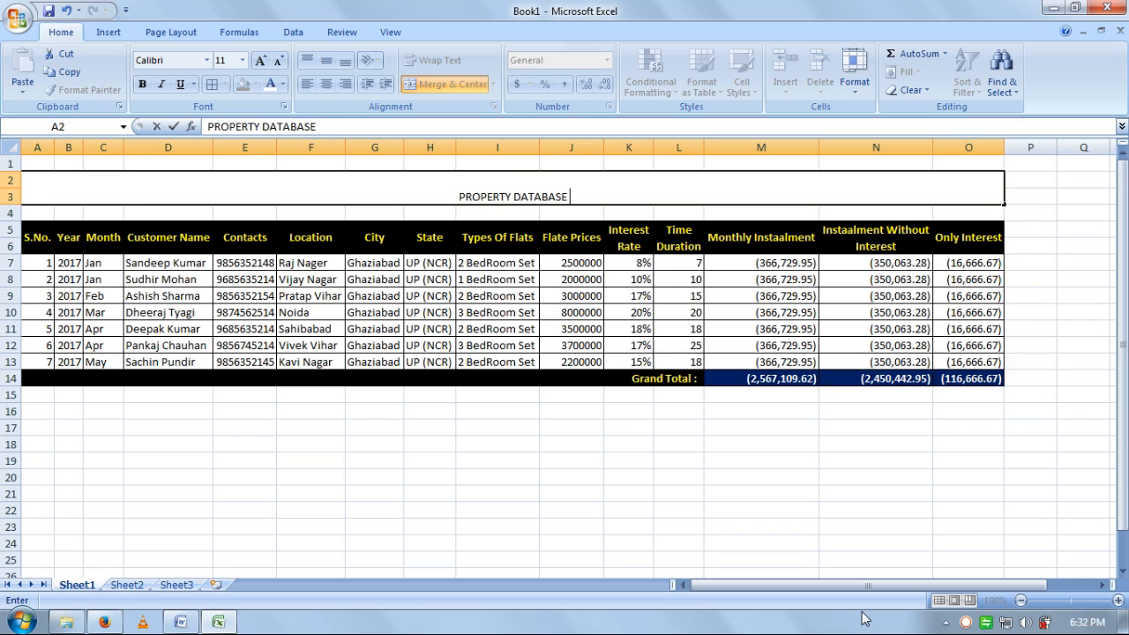
pyautogui.write(' RECORD')
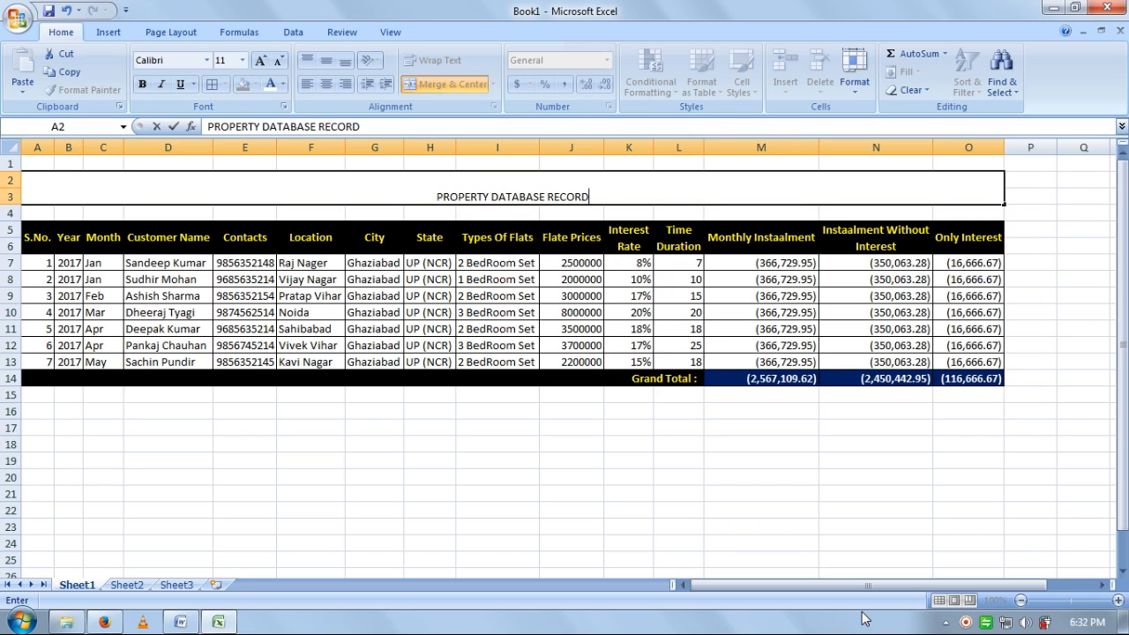
pyautogui.click(869, 573)
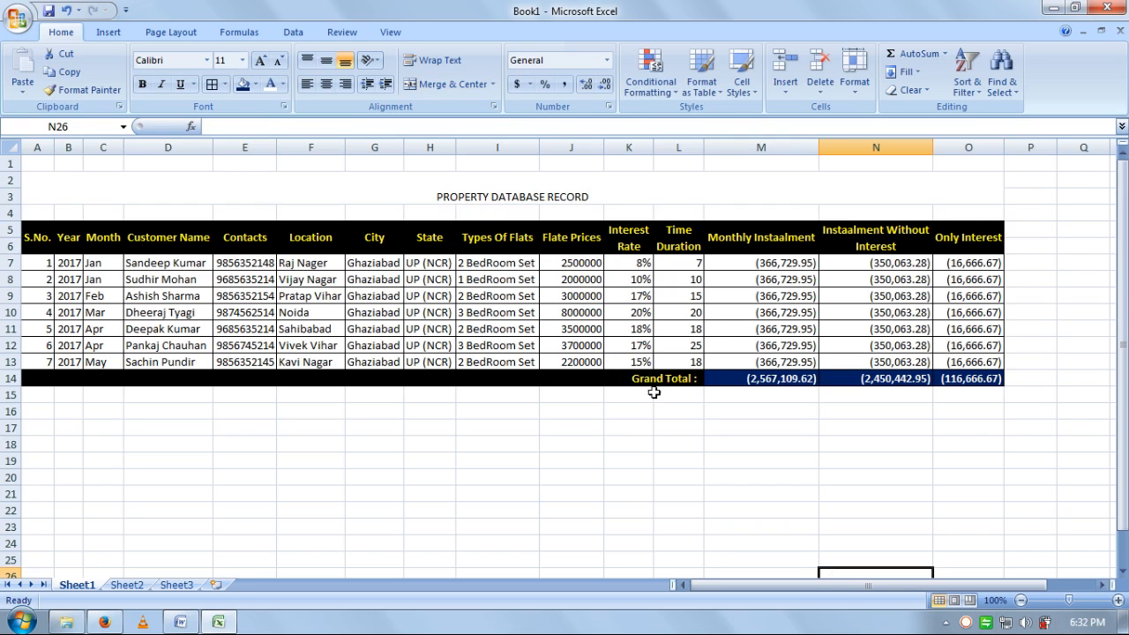
# - Style the title middle-aligned, enlarged to 22 pt, bold, yellow text on red fill
pyautogui.click(526, 192)
pyautogui.click(326, 60)
pyautogui.click(260, 60)
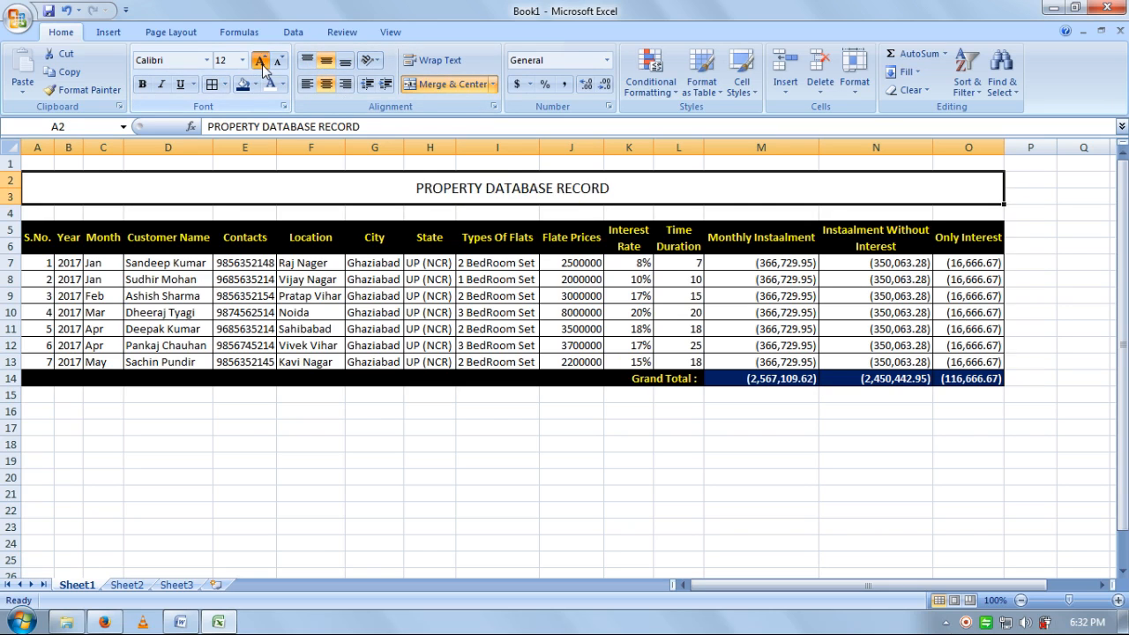
pyautogui.click(260, 60)
pyautogui.click(260, 60)
pyautogui.click(260, 60)
pyautogui.click(260, 60)
pyautogui.click(260, 60)
pyautogui.click(142, 84)
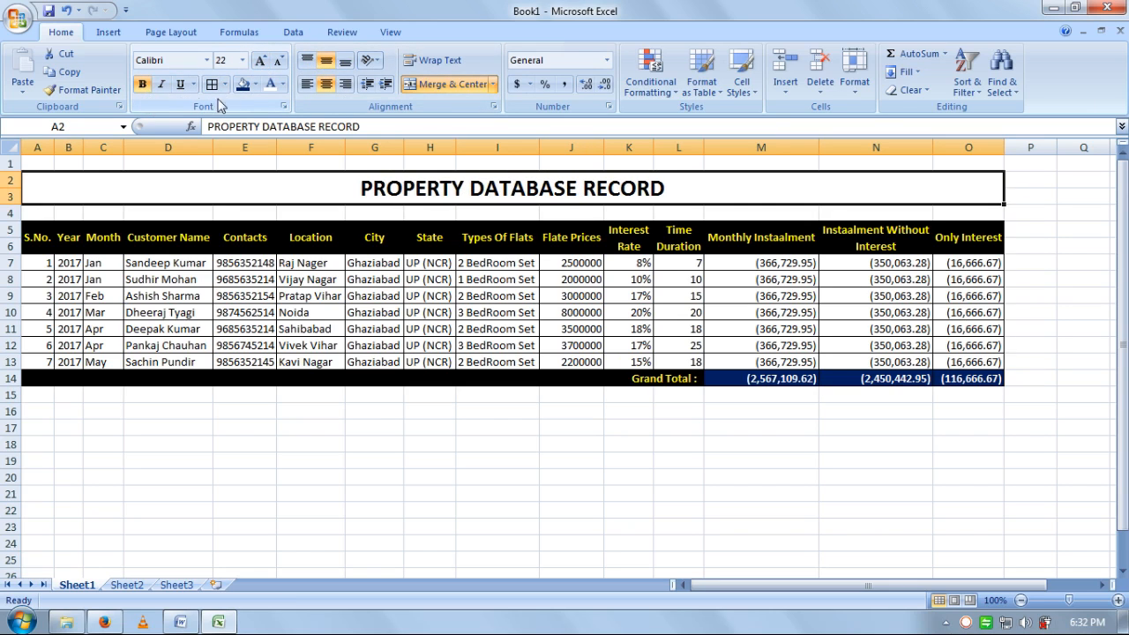
pyautogui.click(254, 84)
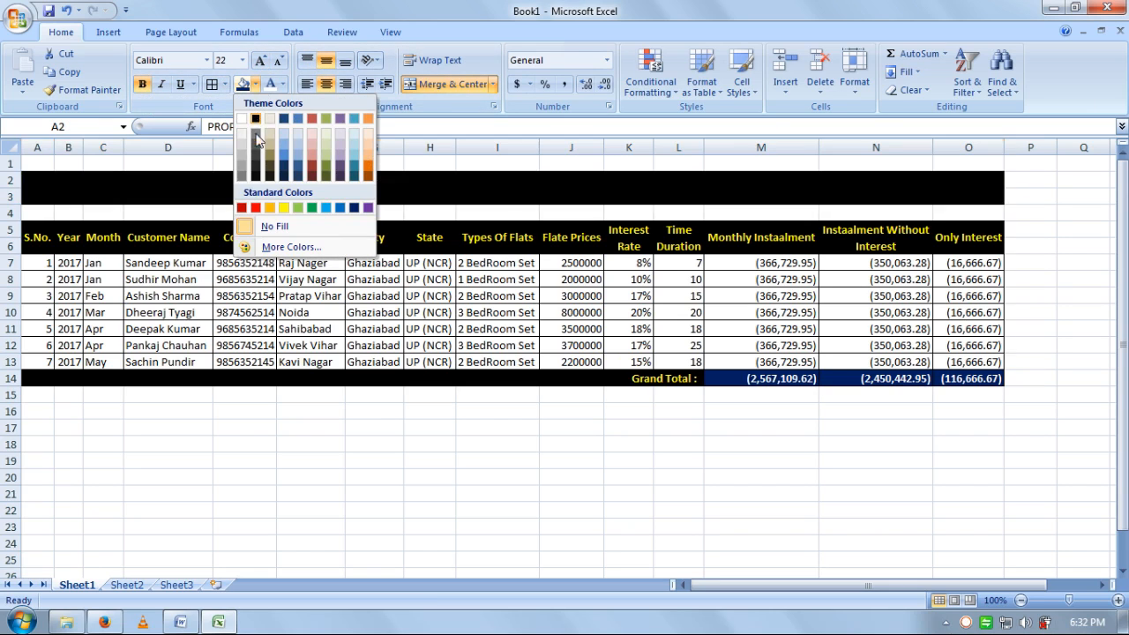
pyautogui.click(256, 209)
pyautogui.click(282, 83)
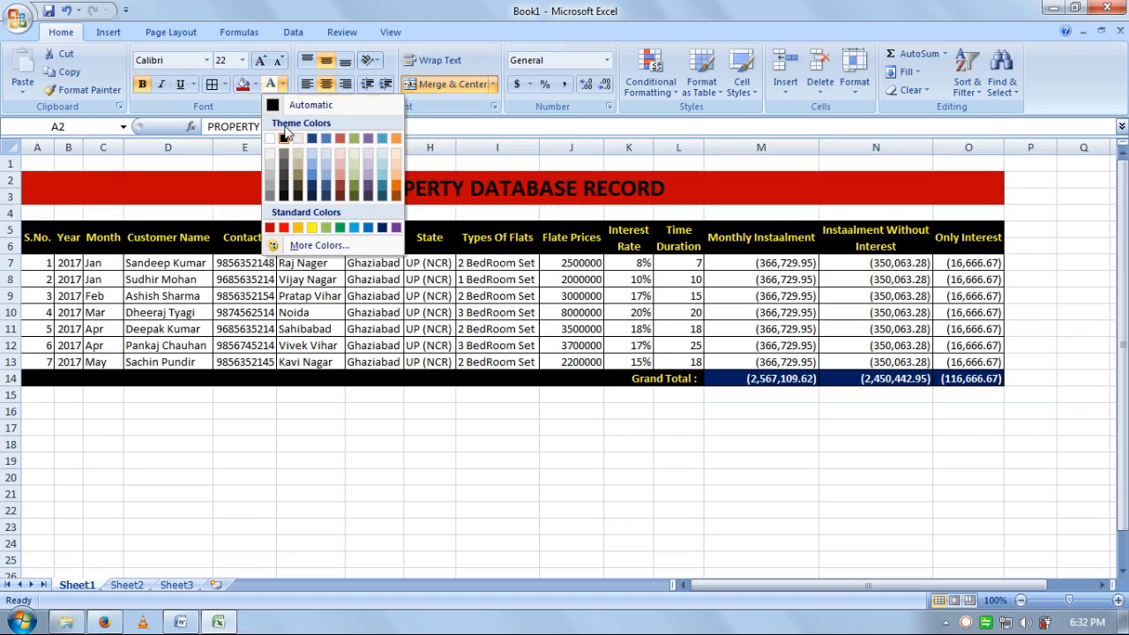
pyautogui.click(312, 227)
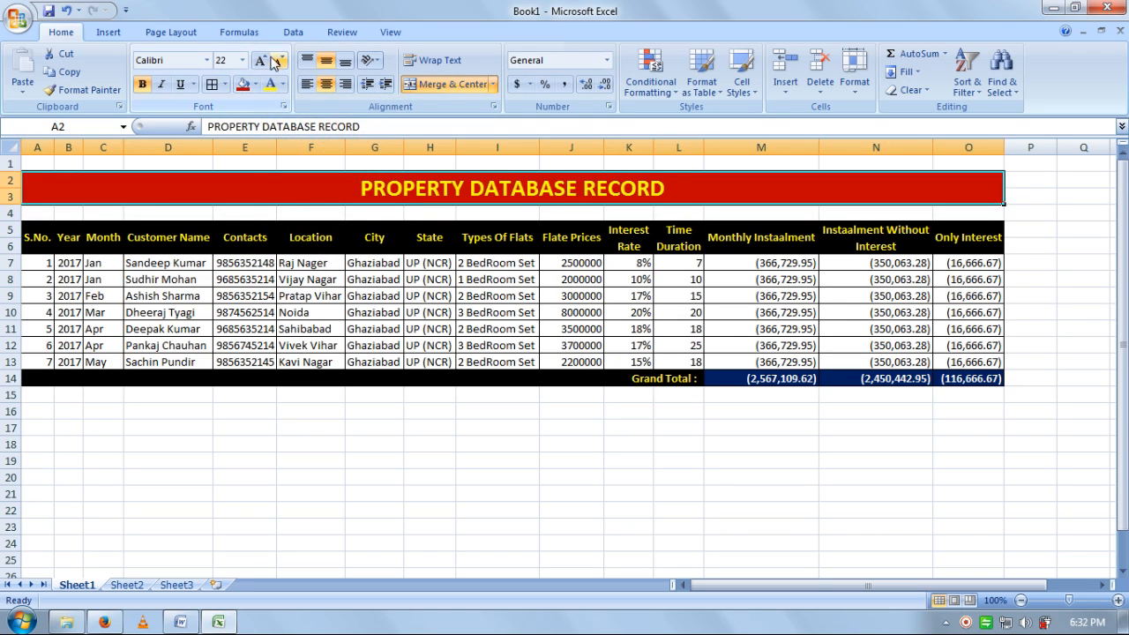
pyautogui.click(261, 60)
pyautogui.click(503, 510)
pyautogui.click(990, 444)
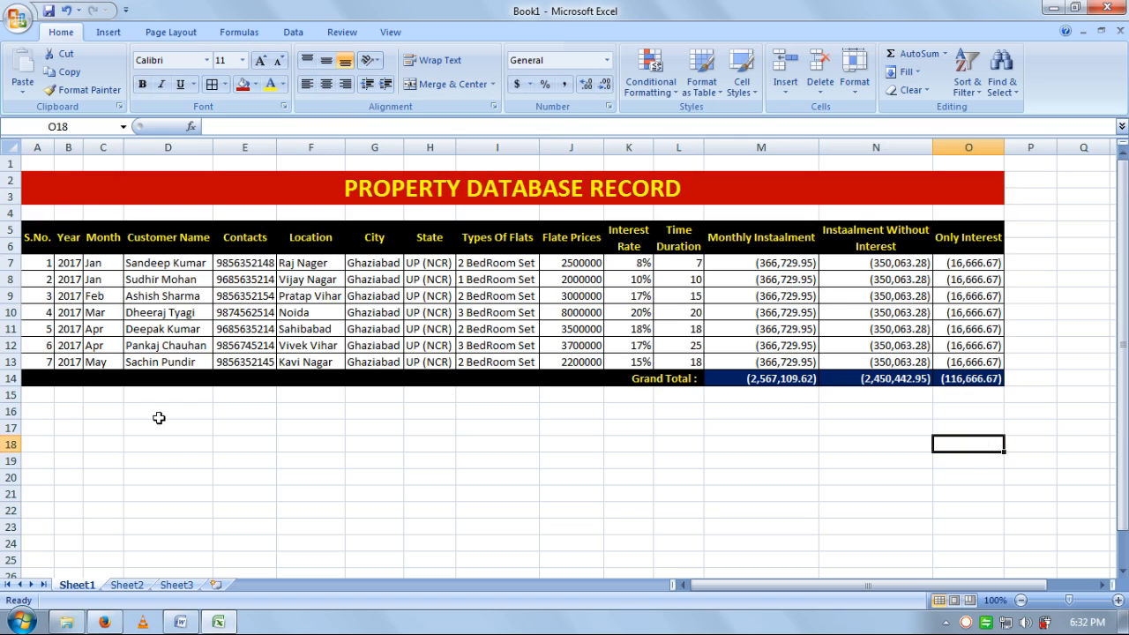
pyautogui.click(173, 444)
# - Insert a new blank column A and narrow it into a slim left margin
pyautogui.rightClick(41, 148)
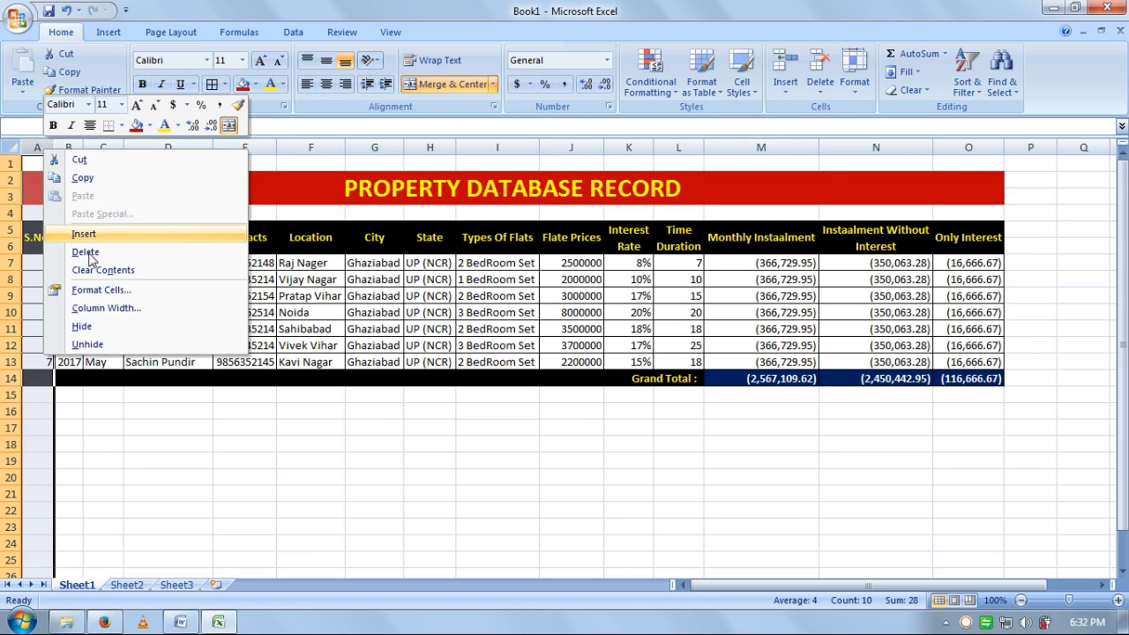
pyautogui.click(85, 235)
pyautogui.moveTo(68, 154); pyautogui.dragTo(43, 154)
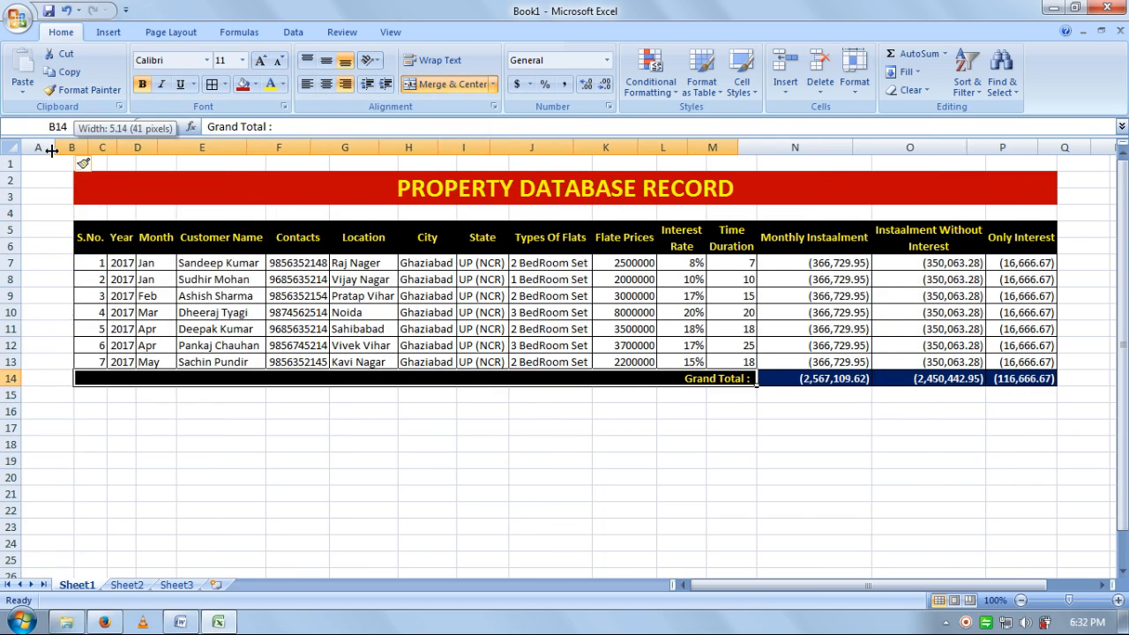
# - Narrow empty column Q just right of the table
pyautogui.click(1062, 142)
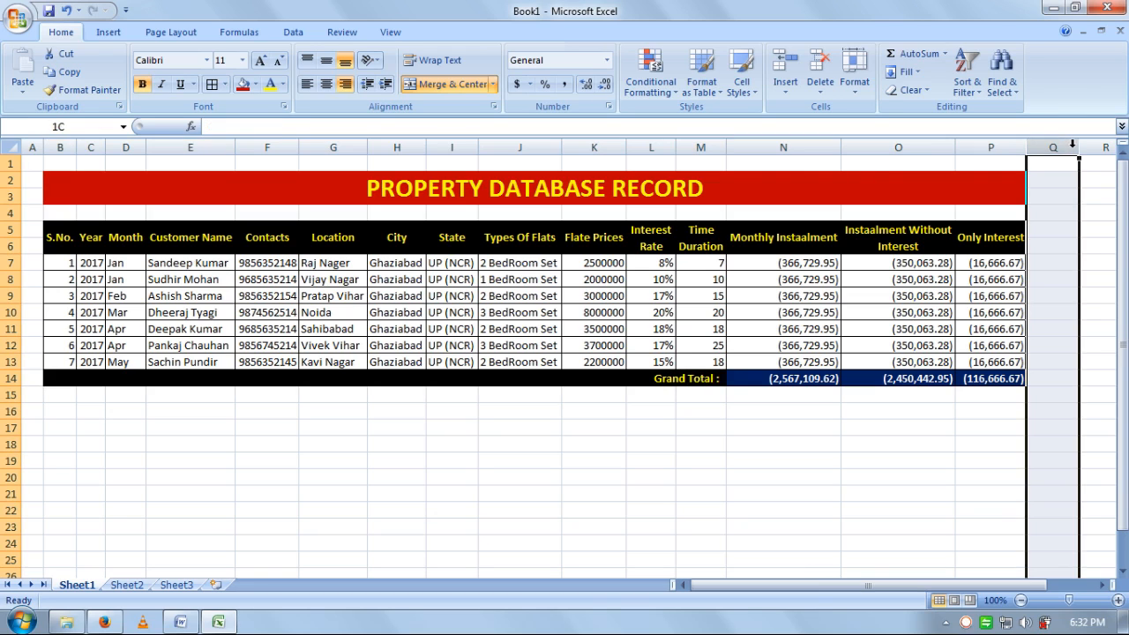
pyautogui.moveTo(1079, 147); pyautogui.dragTo(1050, 150)
pyautogui.click(878, 493)
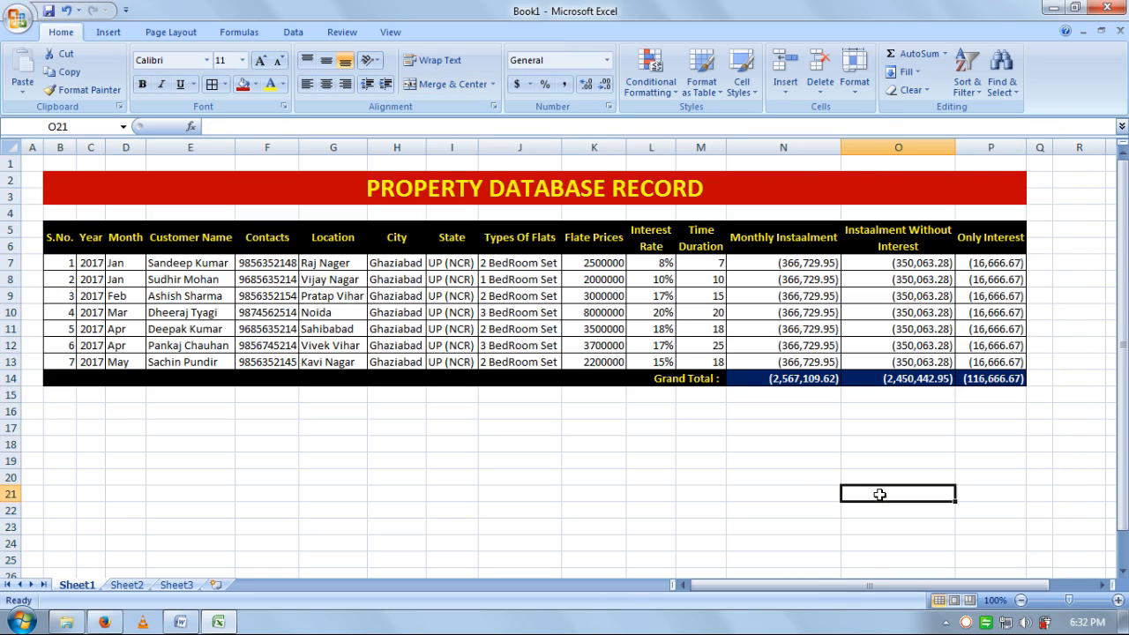
pyautogui.click(805, 498)
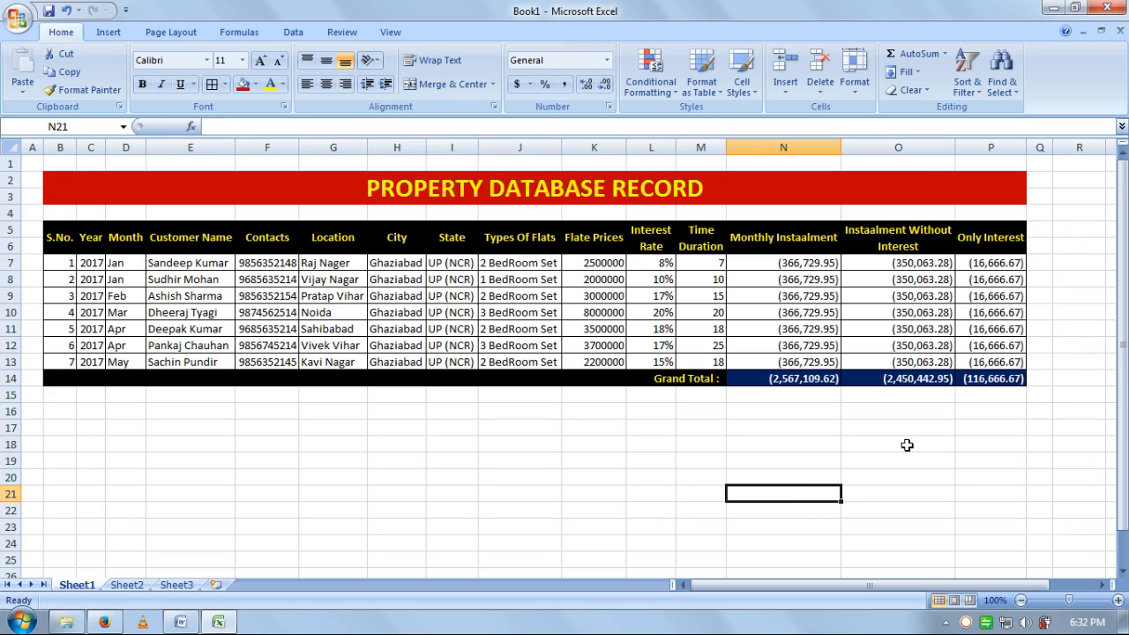
pyautogui.click(849, 444)
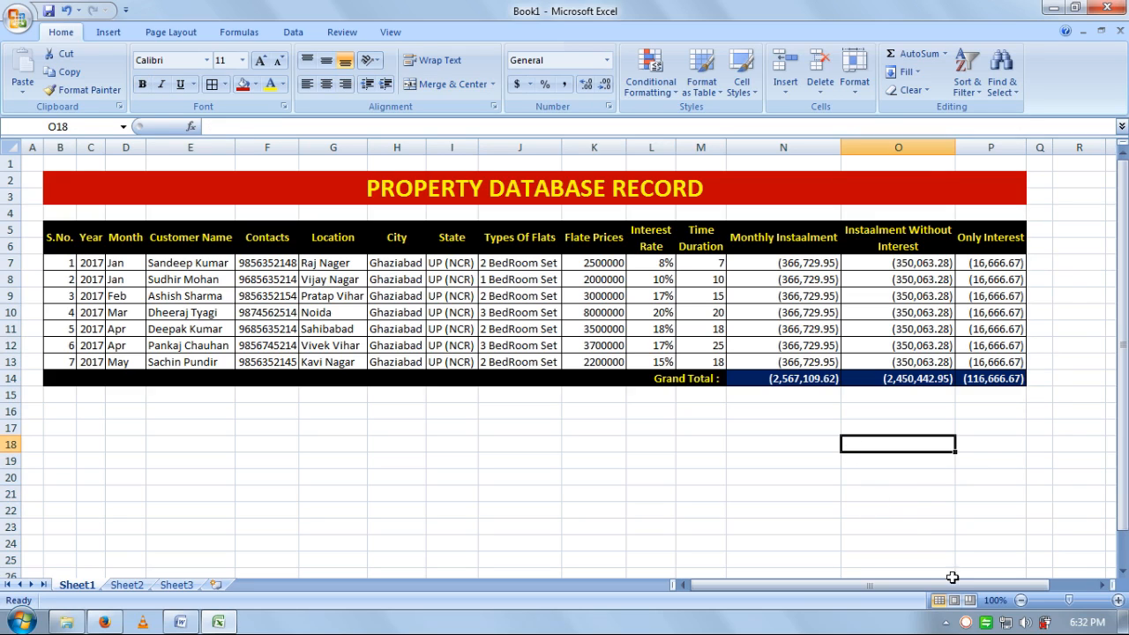